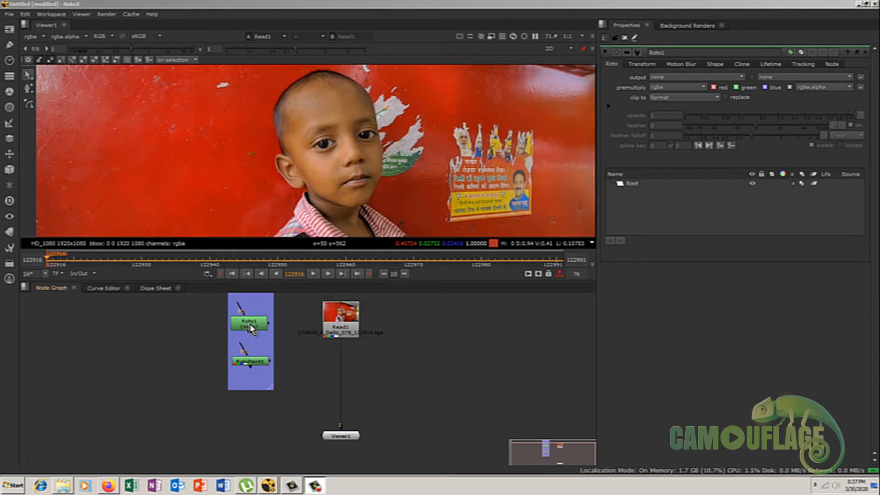
Open the properties of Roto1 and RotoPaint1 in turn to compare their settings and viewer tools.
{"action": "left_click", "coordinate": [251, 329]}
{"action": "left_click", "coordinate": [247, 331]}
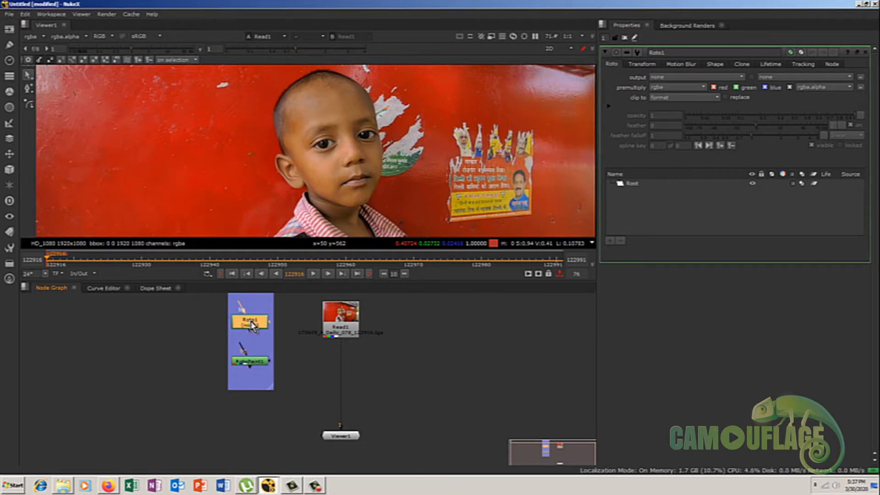
{"action": "left_click_drag", "start_coordinate": [252, 325], "coordinate": [250, 321]}
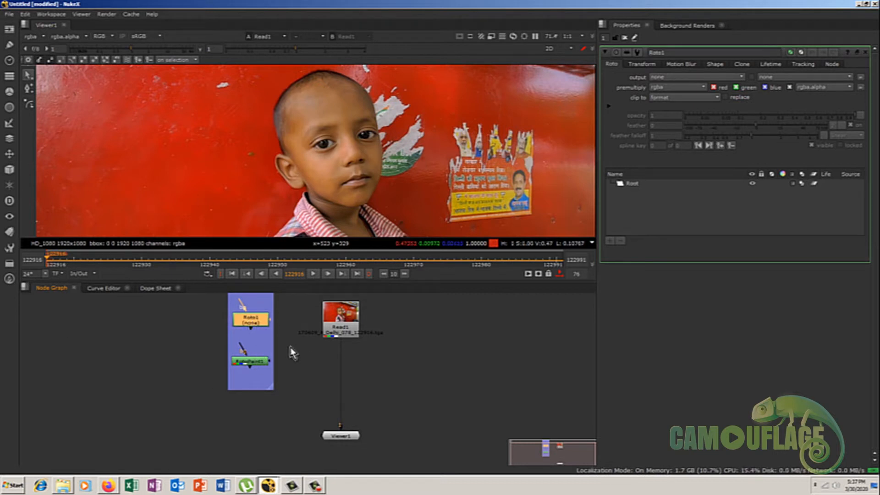
{"action": "double_click", "coordinate": [250, 361]}
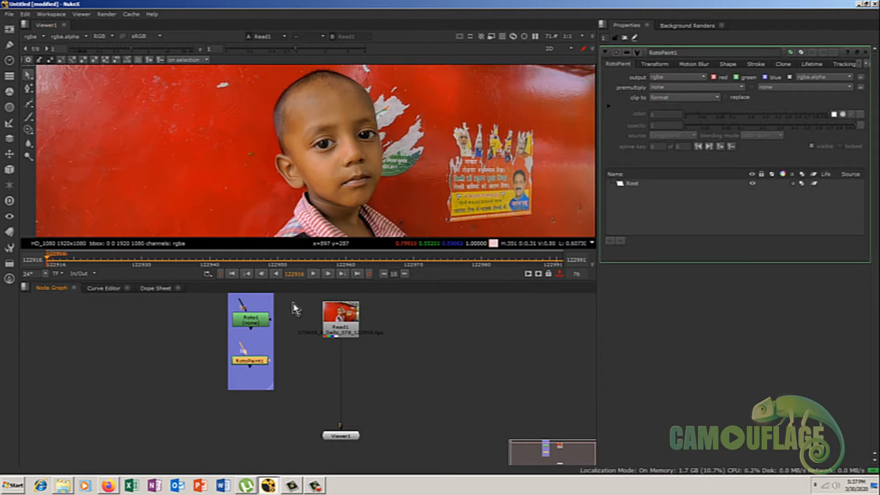
{"action": "double_click", "coordinate": [250, 320]}
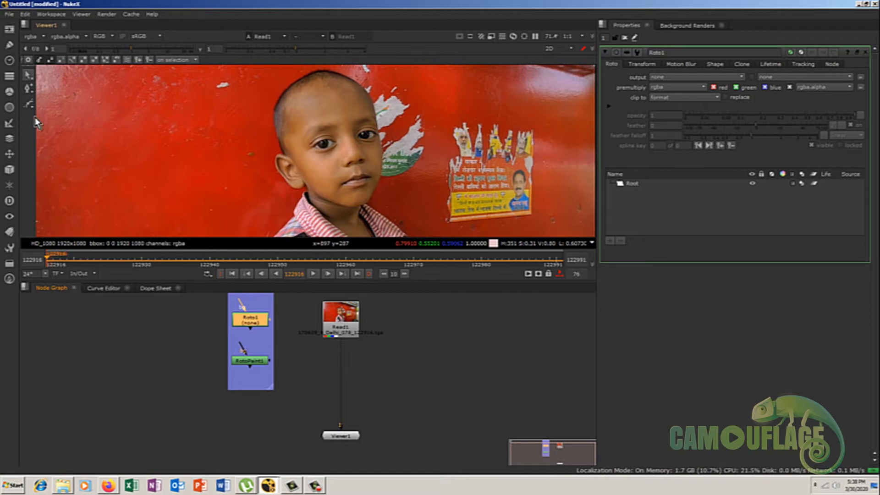
{"action": "double_click", "coordinate": [249, 360]}
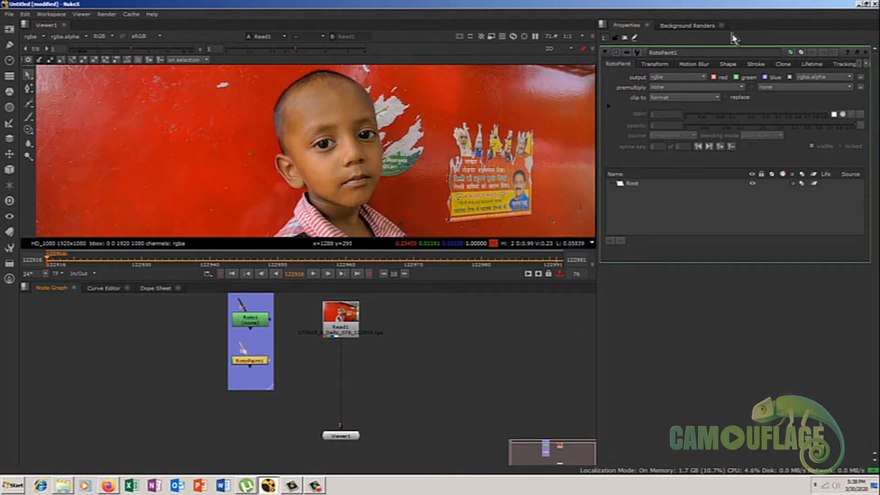
Review RotoPaint1's Transform, Motion Blur, Shape, Stroke, Clone, Lifetime and Tracking settings.
{"action": "left_click", "coordinate": [651, 65]}
{"action": "left_click", "coordinate": [693, 64]}
{"action": "left_click", "coordinate": [727, 64]}
{"action": "left_click", "coordinate": [756, 64]}
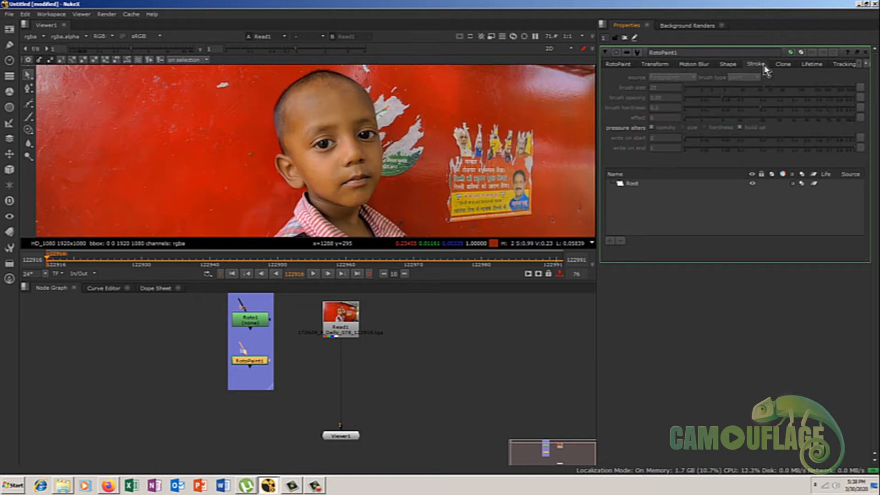
{"action": "left_click", "coordinate": [782, 65]}
{"action": "left_click", "coordinate": [811, 65]}
{"action": "left_click", "coordinate": [846, 64]}
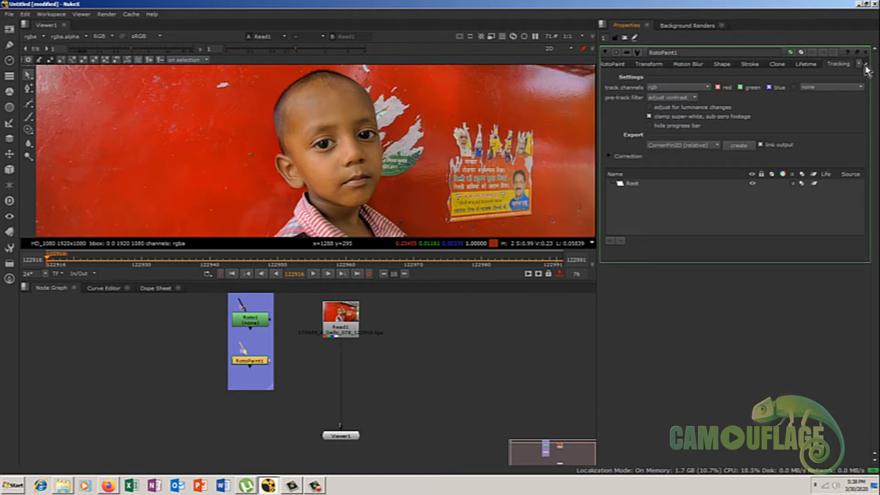
{"action": "left_click", "coordinate": [865, 65]}
{"action": "left_click", "coordinate": [843, 64]}
{"action": "left_click", "coordinate": [813, 65]}
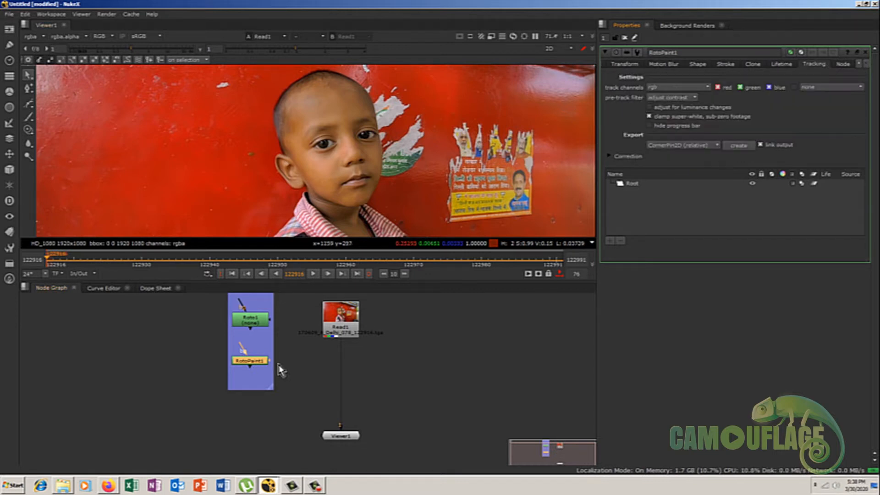
Show the properties of Roto1 and RotoPaint1 together and compare RotoPaint1's setting groups, from RotoPaint through Node, with those of Roto1.
{"action": "double_click", "coordinate": [258, 323]}
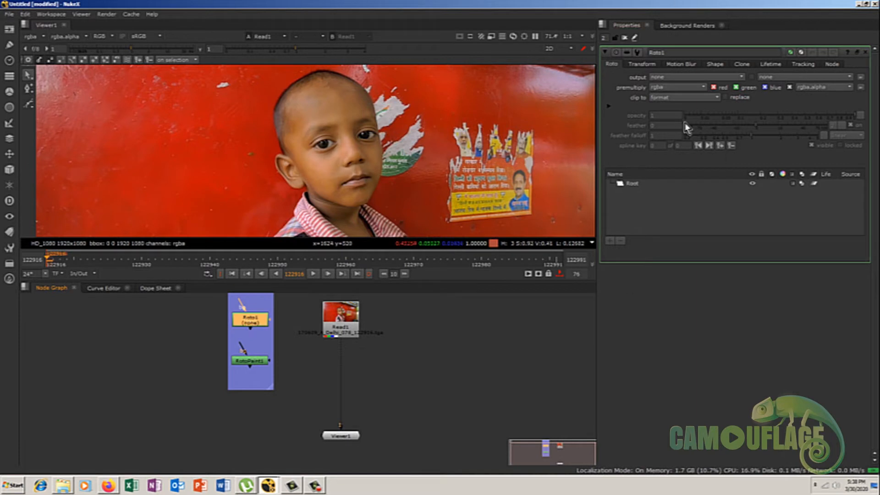
{"action": "double_click", "coordinate": [247, 361]}
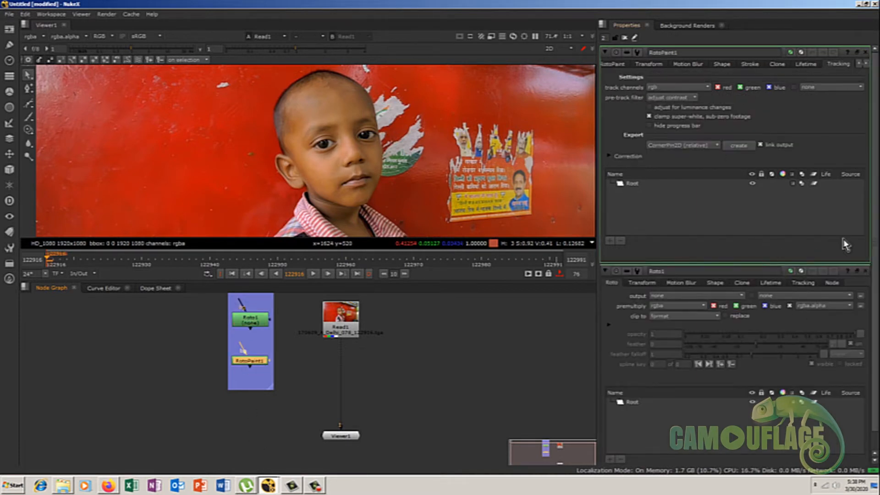
{"action": "left_click", "coordinate": [613, 64]}
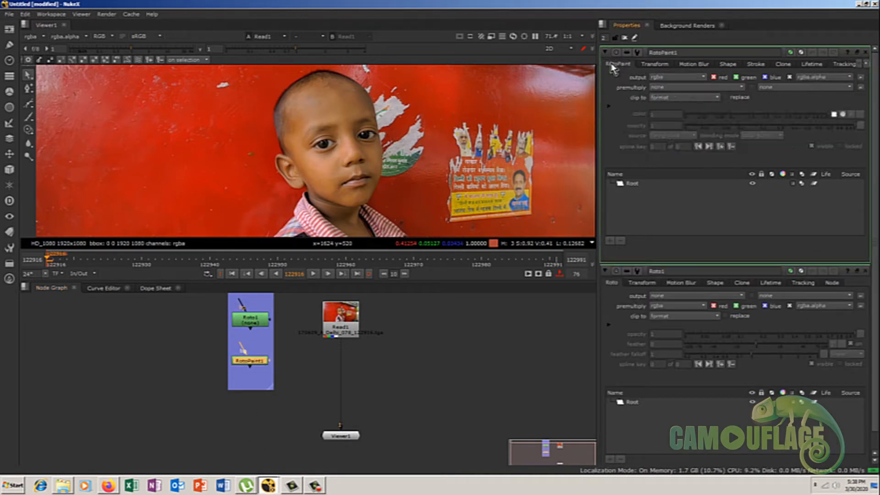
{"action": "left_click", "coordinate": [651, 68]}
{"action": "left_click", "coordinate": [691, 69]}
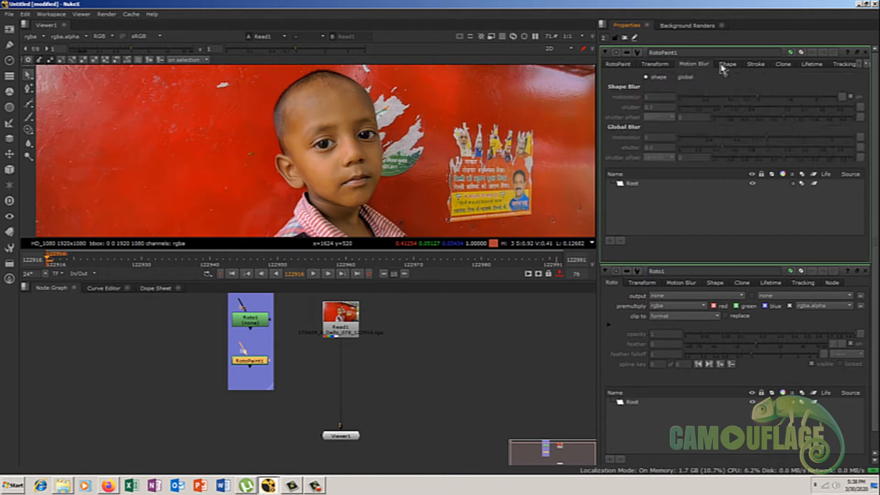
{"action": "left_click", "coordinate": [727, 68]}
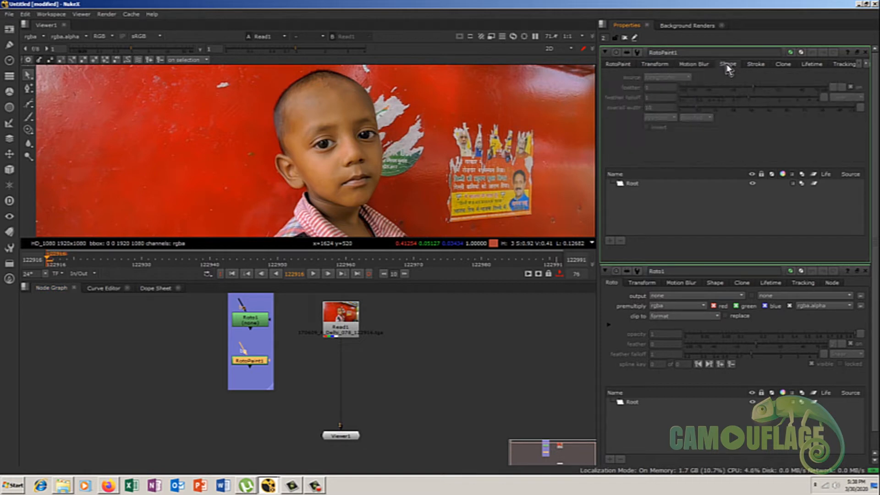
{"action": "left_click", "coordinate": [755, 67]}
{"action": "left_click", "coordinate": [786, 69]}
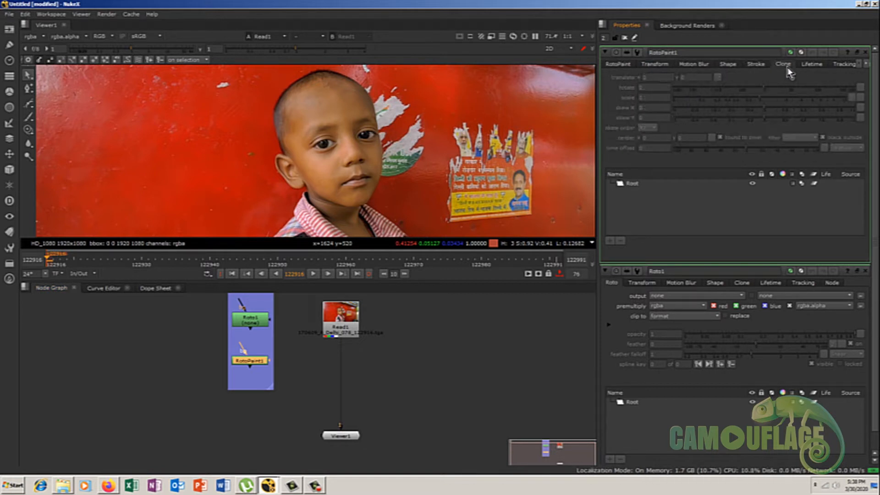
{"action": "left_click", "coordinate": [812, 65]}
{"action": "left_click", "coordinate": [845, 66]}
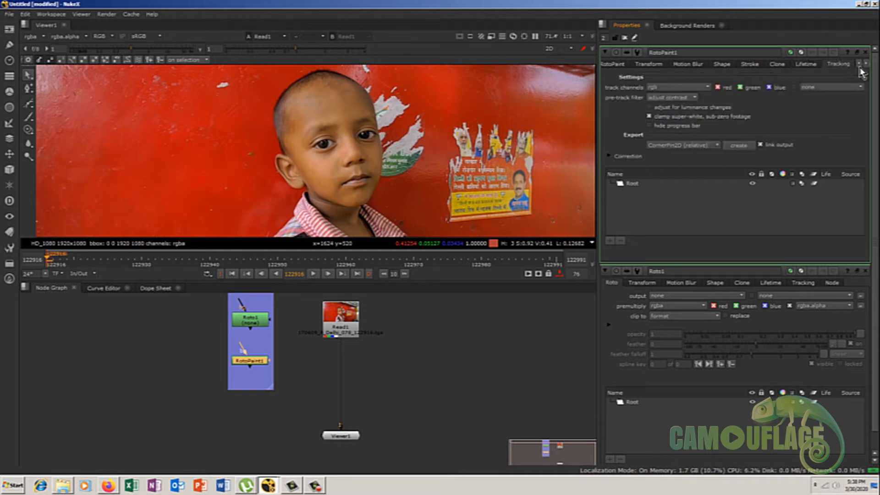
{"action": "left_click", "coordinate": [864, 64]}
{"action": "left_click", "coordinate": [843, 64]}
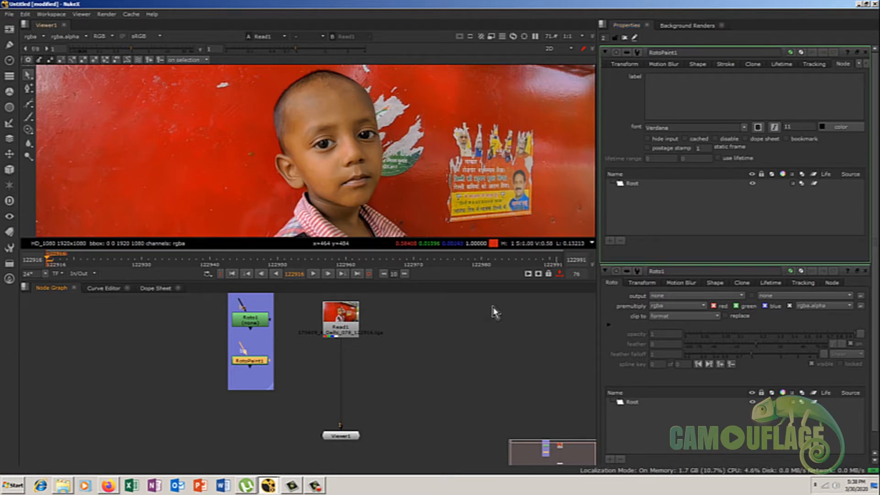
Bring Roto1's properties back into focus and select the Roto1 node in the node graph.
{"action": "left_click", "coordinate": [251, 319]}
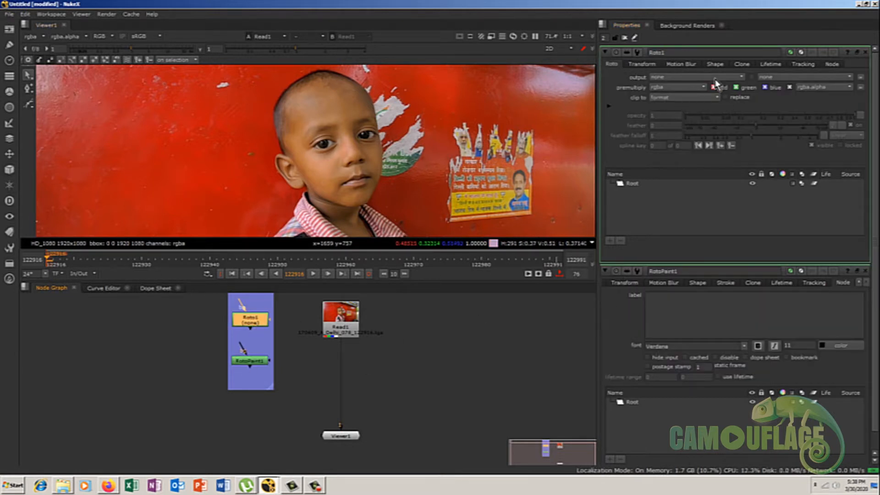
{"action": "left_click", "coordinate": [454, 361]}
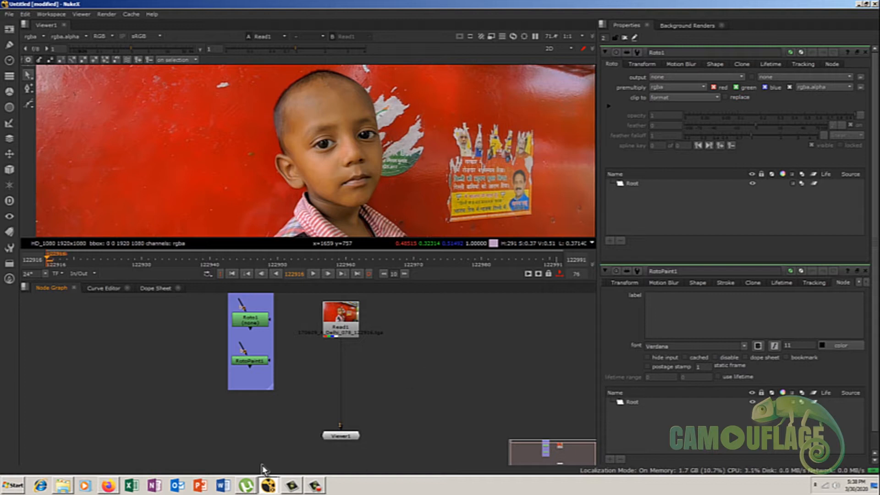
{"action": "left_click", "coordinate": [257, 327]}
{"action": "left_click", "coordinate": [284, 346]}
{"action": "left_click", "coordinate": [247, 323]}
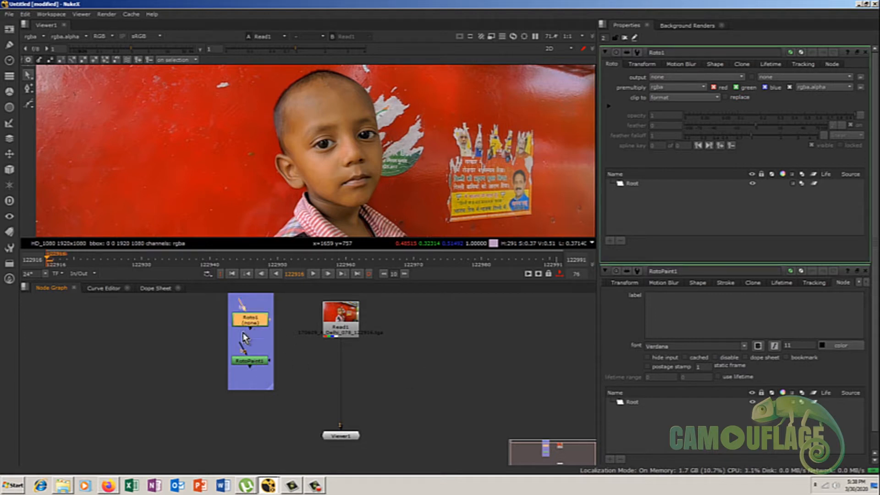
Draw a closed five-point Bezier around the boy's eye nearest his visible ear, and insert Roto1 between Read1 and Viewer1.
{"action": "left_click", "coordinate": [29, 106]}
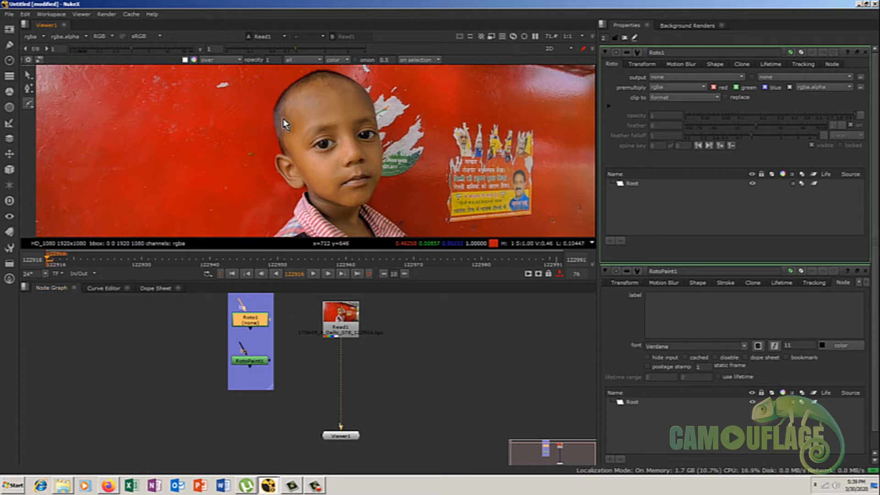
{"action": "left_click", "coordinate": [321, 124]}
{"action": "left_click", "coordinate": [303, 149]}
{"action": "left_click", "coordinate": [317, 170]}
{"action": "left_click", "coordinate": [339, 154]}
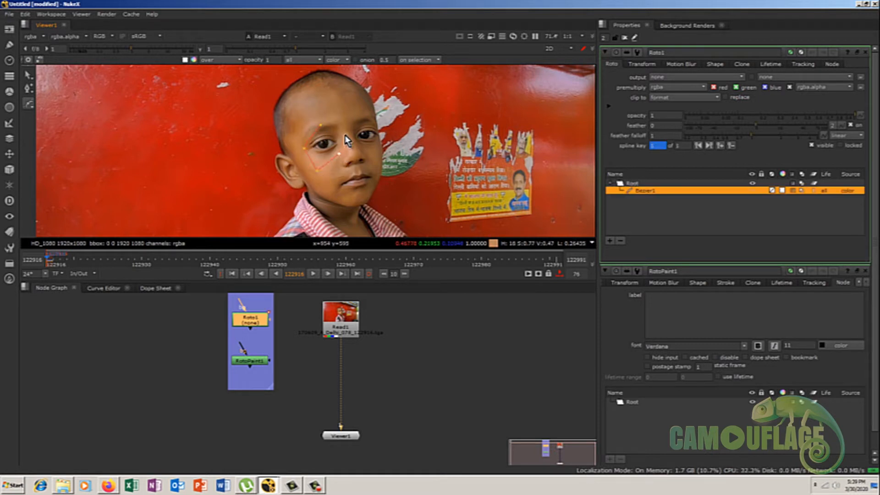
{"action": "left_click", "coordinate": [321, 125]}
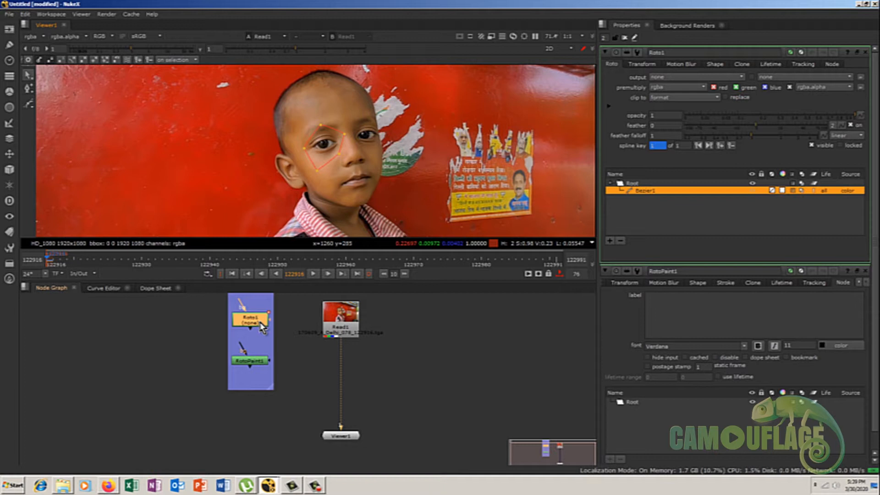
{"action": "left_click_drag", "start_coordinate": [261, 327], "coordinate": [354, 377]}
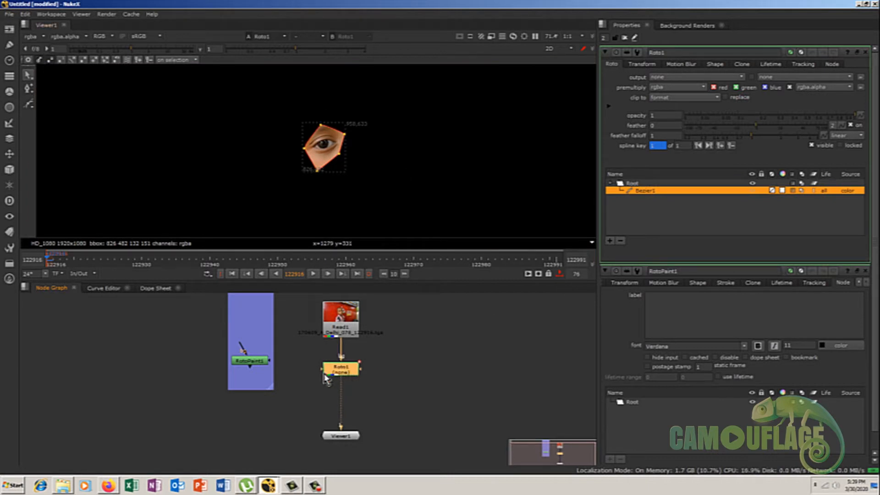
Try alpha as Roto1's output, and return to output none with premultiply set to rgba.
{"action": "left_click", "coordinate": [672, 77]}
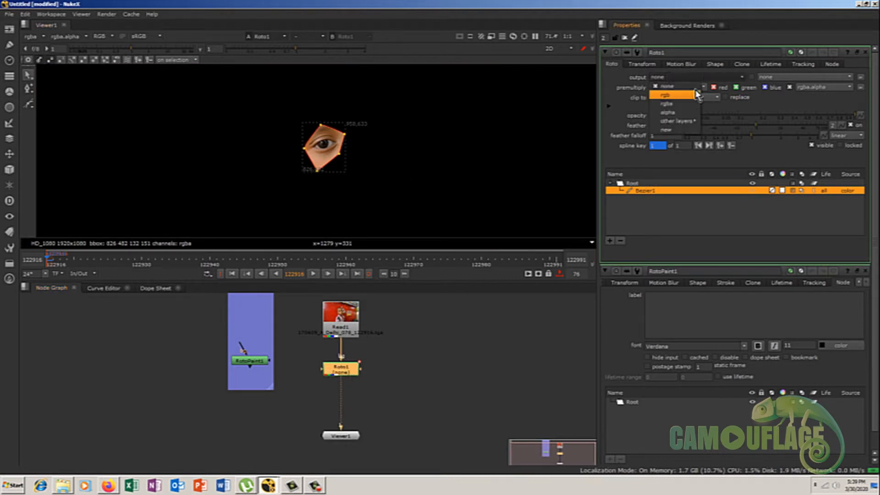
{"action": "left_click", "coordinate": [674, 112]}
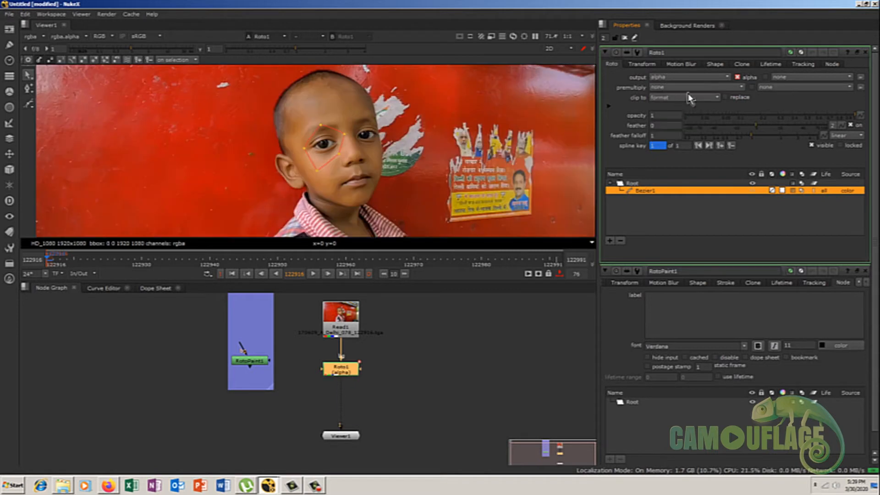
{"action": "left_click", "coordinate": [678, 88]}
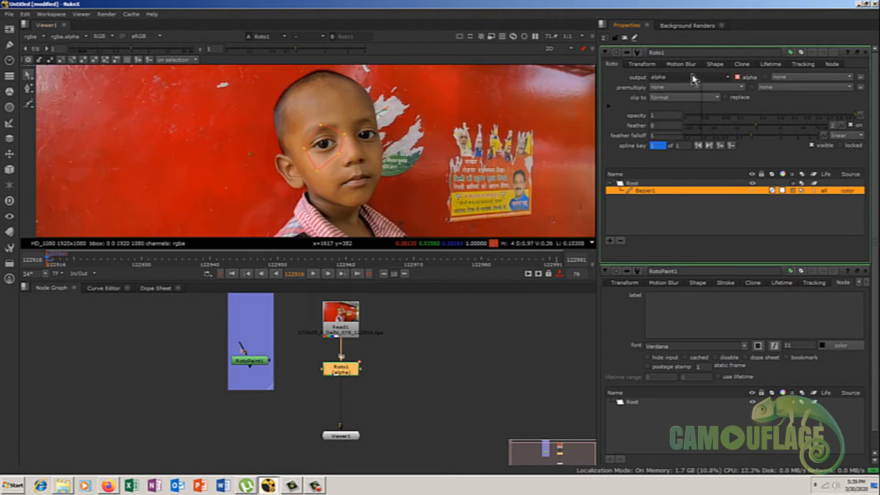
{"action": "left_click", "coordinate": [677, 87]}
{"action": "left_click", "coordinate": [681, 88]}
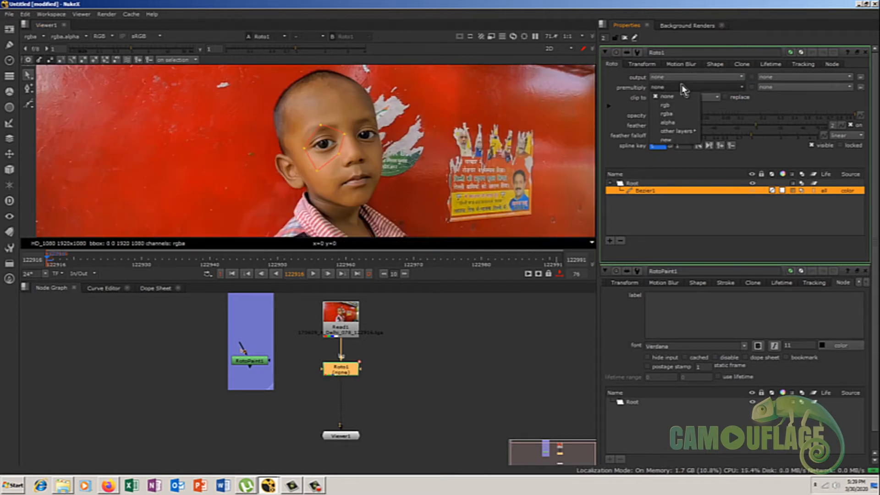
{"action": "left_click", "coordinate": [681, 115]}
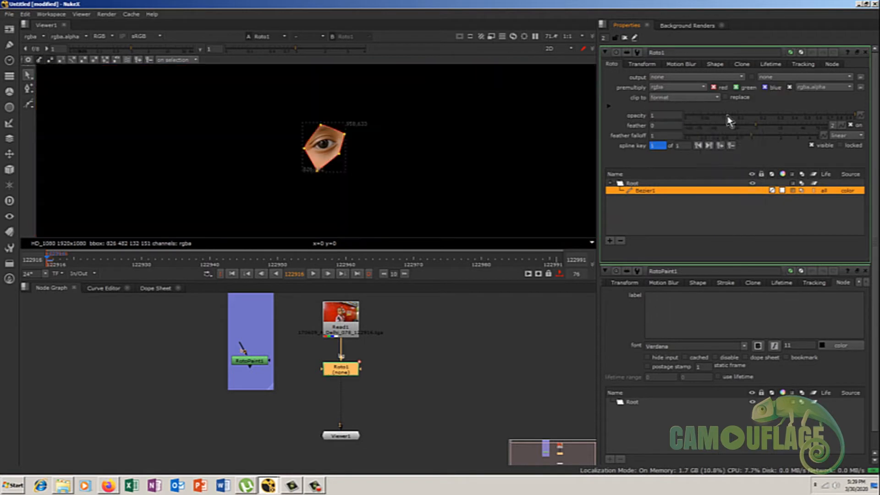
Display the Bezier's alpha channel in the viewer and try out the shape's feather amount.
{"action": "scroll", "coordinate": [326, 142], "scroll_direction": "up", "scroll_amount": 5}
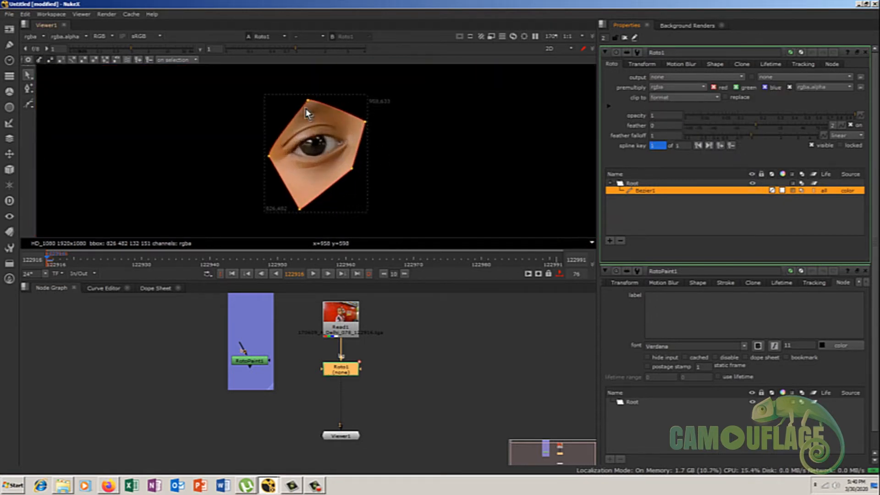
{"action": "key", "text": "a"}
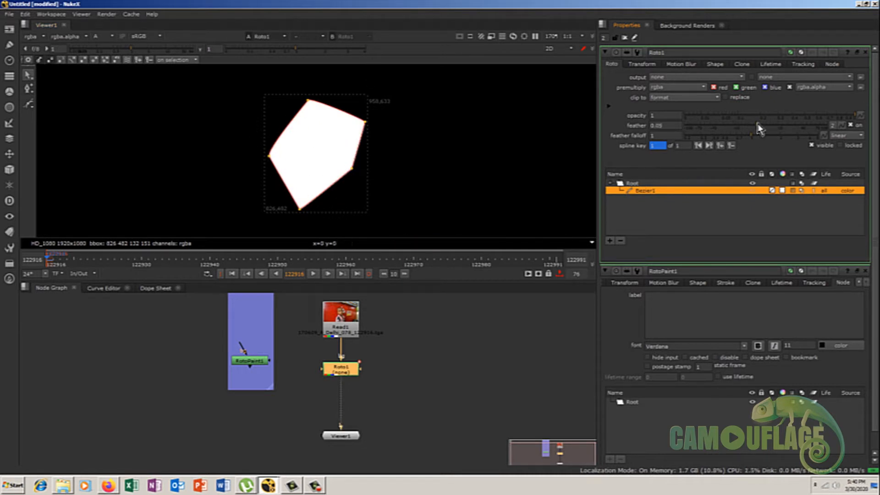
{"action": "mouse_move", "coordinate": [756, 125]}
{"action": "left_mouse_down"}
{"action": "mouse_move", "coordinate": [783, 126]}
{"action": "mouse_move", "coordinate": [756, 127]}
{"action": "left_mouse_up"}
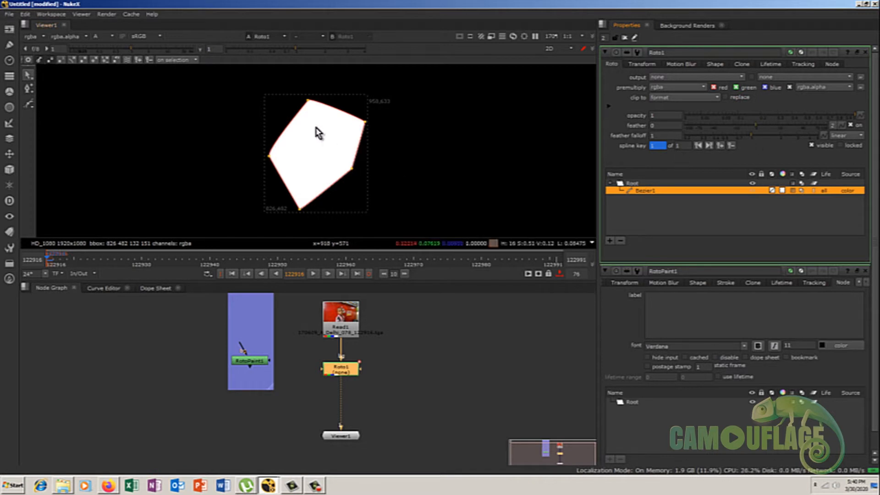
Try pulling a feather edge from the Bezier's topmost point, undo it, and test the shape's opacity.
{"action": "scroll", "coordinate": [310, 100], "scroll_direction": "up", "scroll_amount": 5}
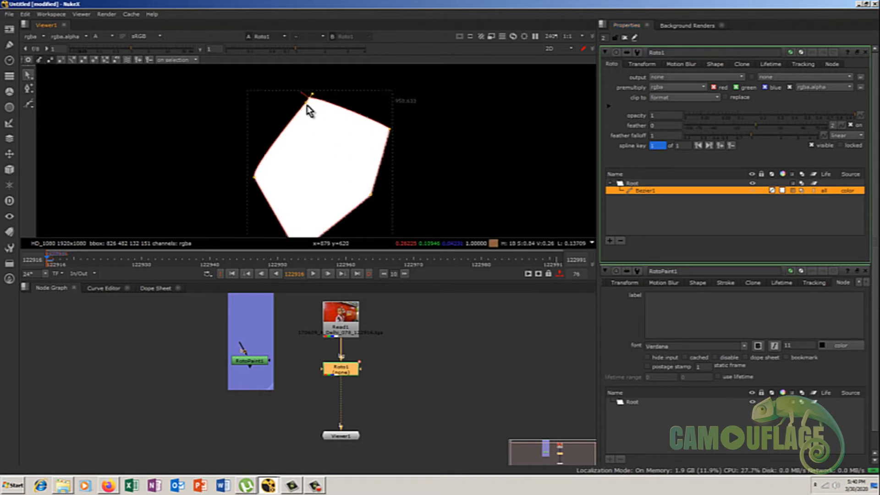
{"action": "left_click_drag", "start_coordinate": [313, 92], "coordinate": [291, 72]}
{"action": "scroll", "coordinate": [314, 116], "scroll_direction": "down", "scroll_amount": 5}
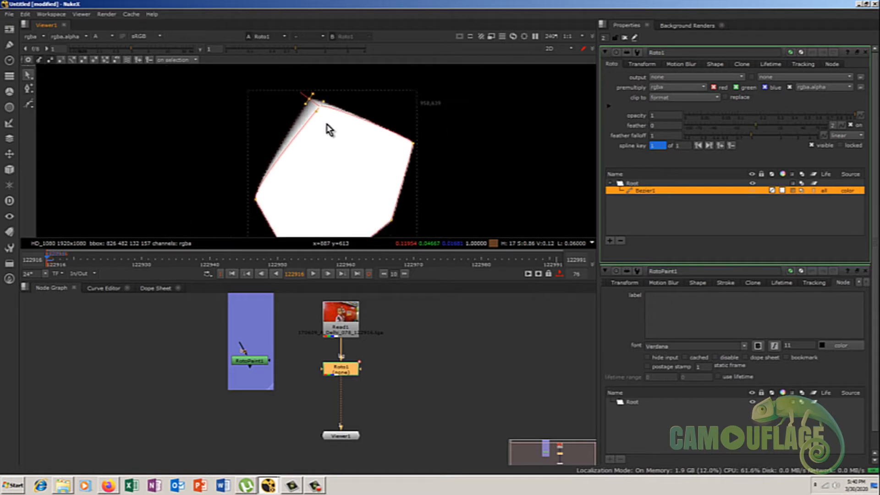
{"action": "key", "text": "ctrl+z"}
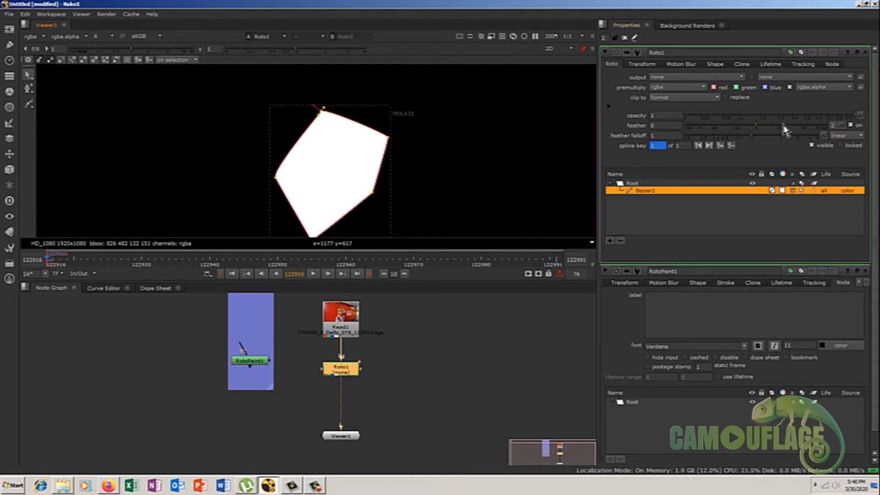
{"action": "mouse_move", "coordinate": [854, 118]}
{"action": "left_mouse_down"}
{"action": "mouse_move", "coordinate": [781, 113]}
{"action": "mouse_move", "coordinate": [870, 125]}
{"action": "left_mouse_up"}
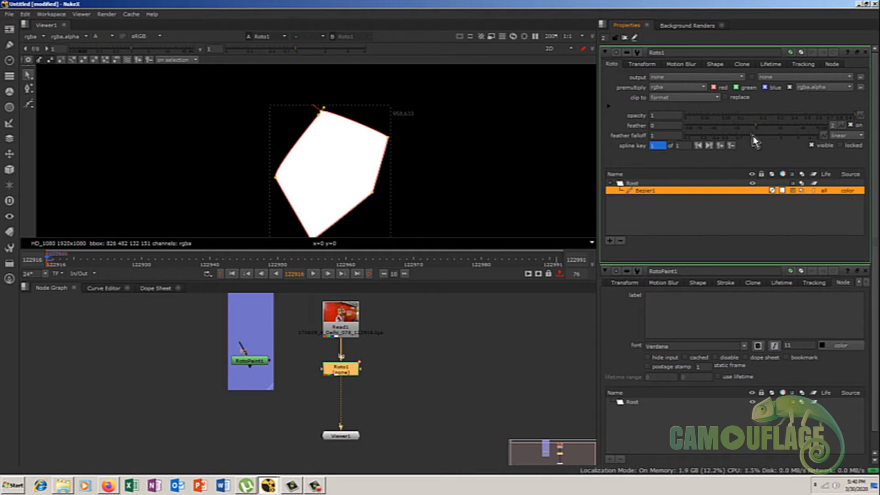
Set the Bezier's feather to 19 with falloff 1.02, and detach Roto1 from between Read1 and Viewer1.
{"action": "mouse_move", "coordinate": [756, 126]}
{"action": "left_mouse_down"}
{"action": "mouse_move", "coordinate": [796, 134]}
{"action": "mouse_move", "coordinate": [752, 138]}
{"action": "left_mouse_up"}
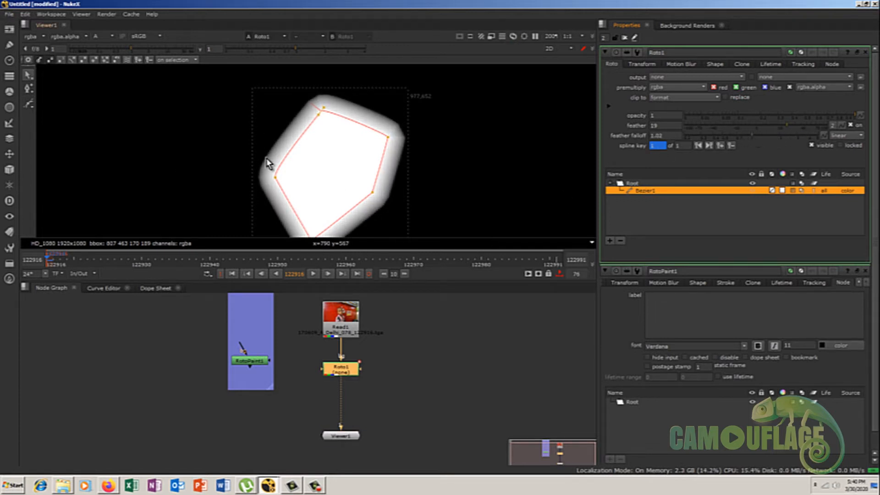
{"action": "left_click", "coordinate": [495, 369]}
{"action": "left_click_drag", "start_coordinate": [352, 370], "coordinate": [353, 377]}
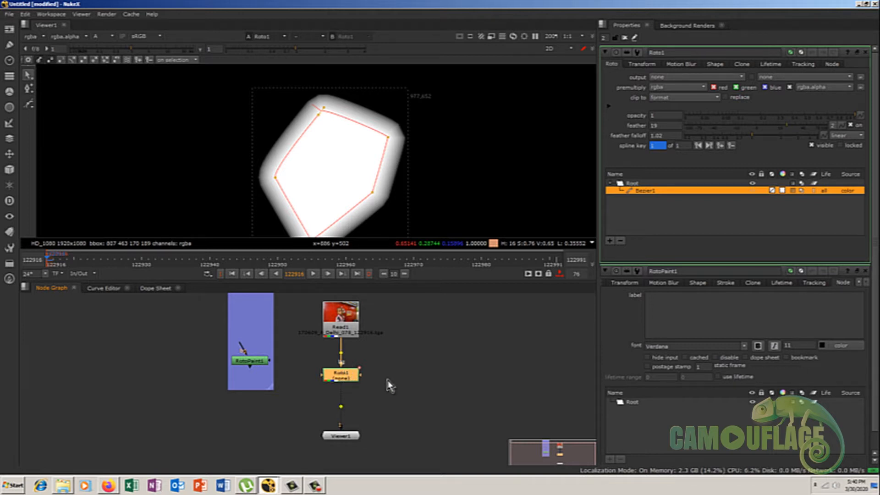
{"action": "key", "text": "ctrl+shift+x"}
{"action": "left_click_drag", "start_coordinate": [376, 371], "coordinate": [431, 370]}
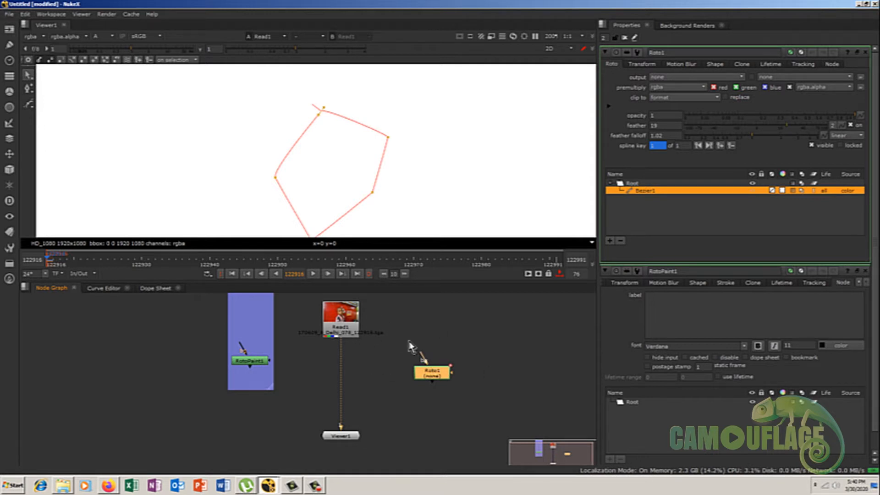
Insert a Merge node between Read1 and Viewer1 with Roto1 as its A input, and set its operation to mask.
{"action": "left_click", "coordinate": [377, 373]}
{"action": "key", "text": "m"}
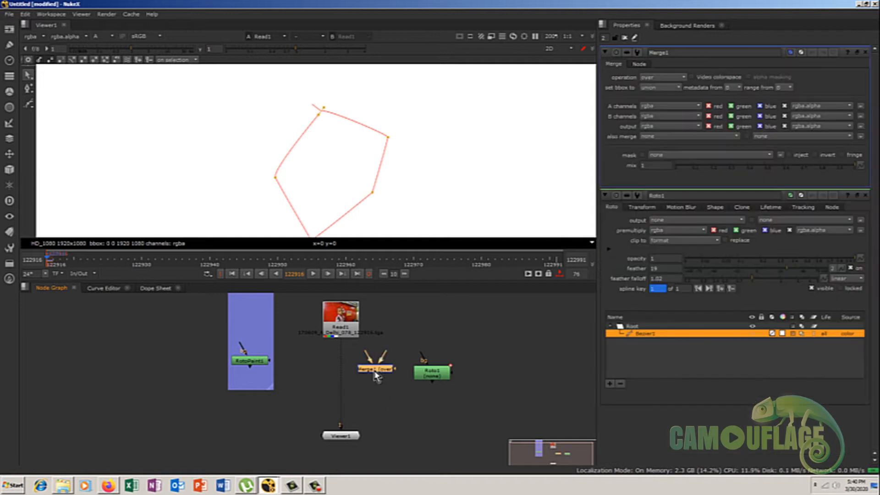
{"action": "left_click_drag", "start_coordinate": [384, 379], "coordinate": [456, 374]}
{"action": "left_click", "coordinate": [325, 331]}
{"action": "left_click", "coordinate": [352, 377]}
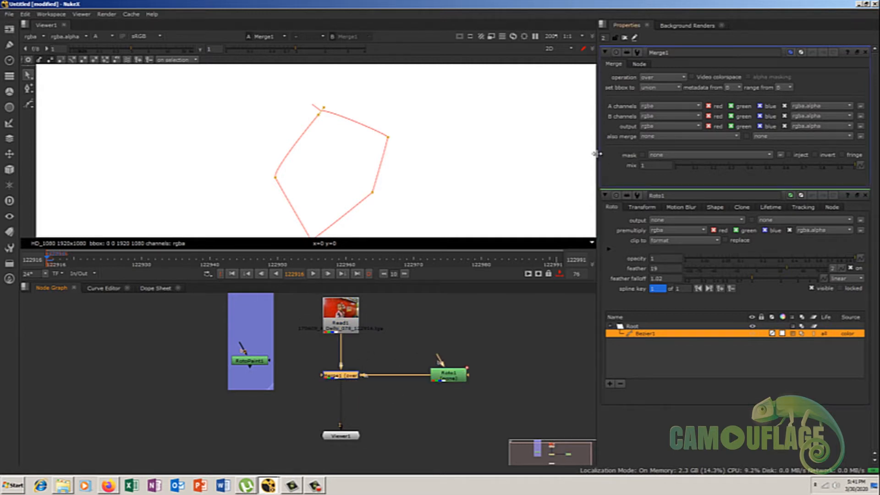
{"action": "left_click", "coordinate": [656, 80]}
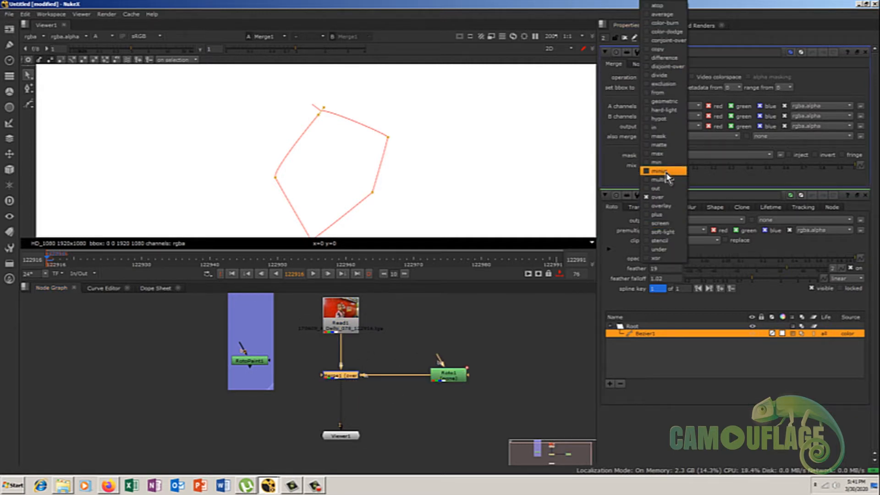
{"action": "left_click", "coordinate": [660, 136]}
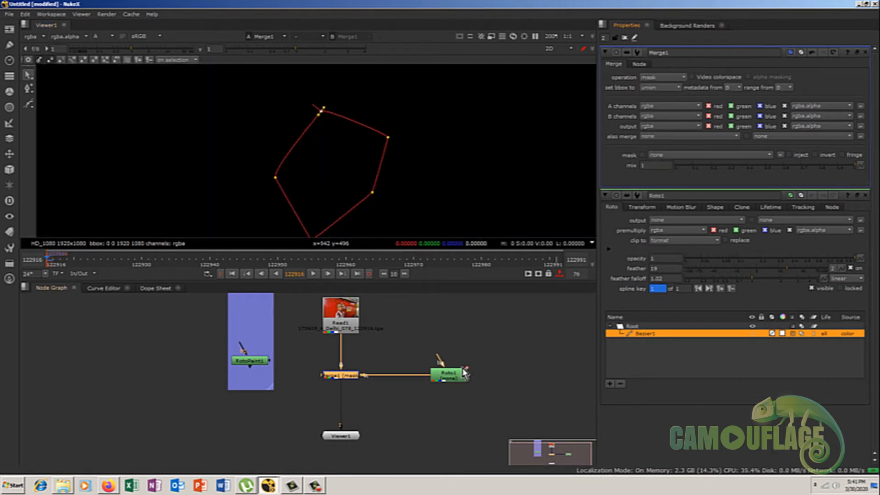
Set Roto1's output to alpha, and compare premultiply none with rgba, ending on none.
{"action": "double_click", "coordinate": [449, 378]}
{"action": "left_click", "coordinate": [679, 77]}
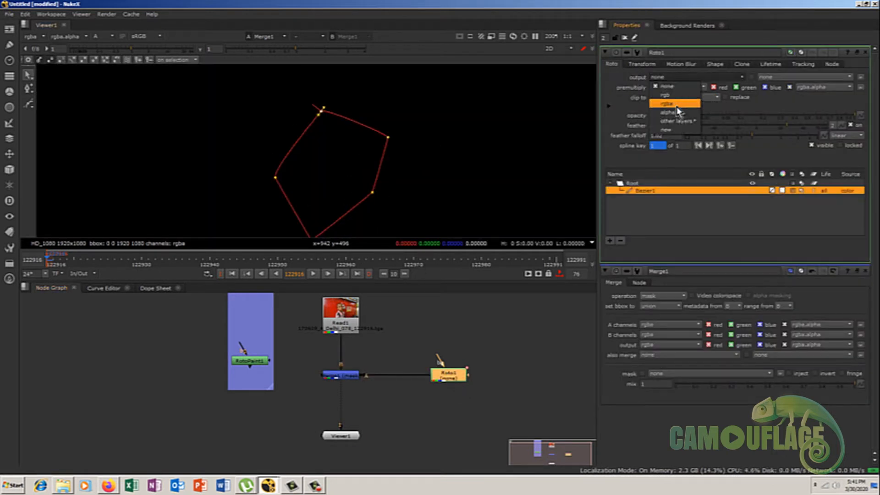
{"action": "left_click", "coordinate": [678, 112]}
{"action": "left_click", "coordinate": [677, 87]}
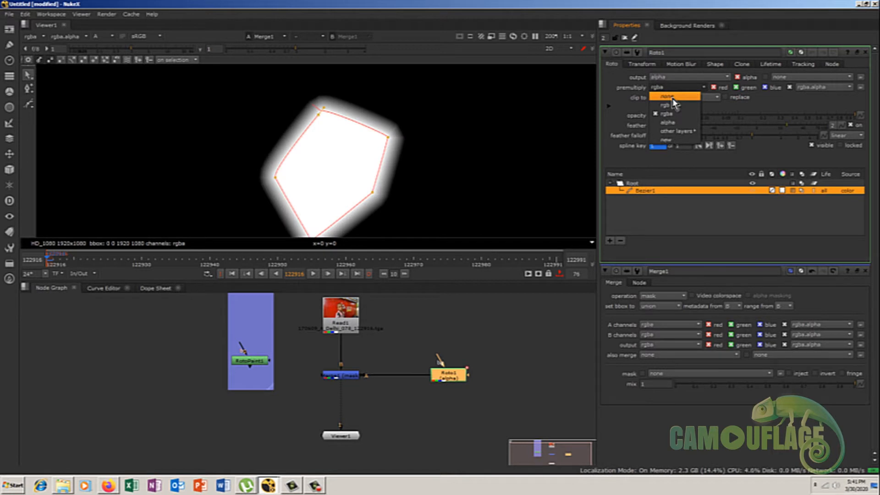
{"action": "left_click", "coordinate": [656, 98]}
{"action": "left_click", "coordinate": [659, 98]}
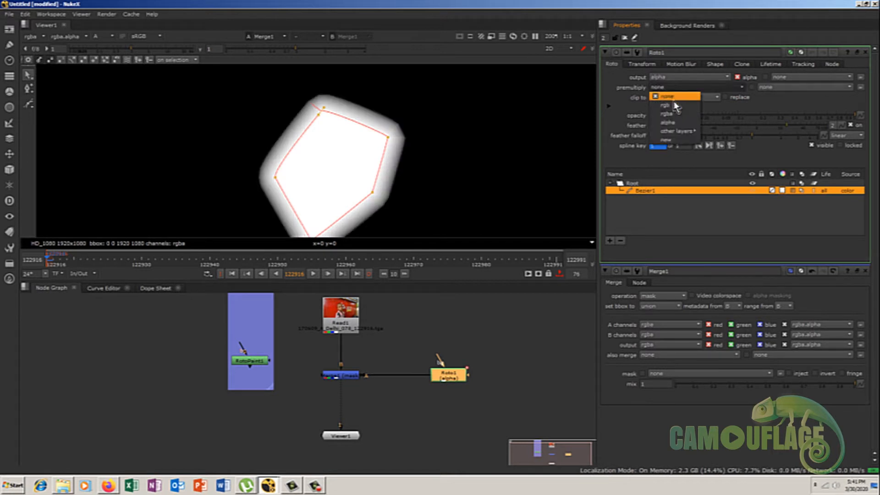
{"action": "left_click", "coordinate": [672, 113]}
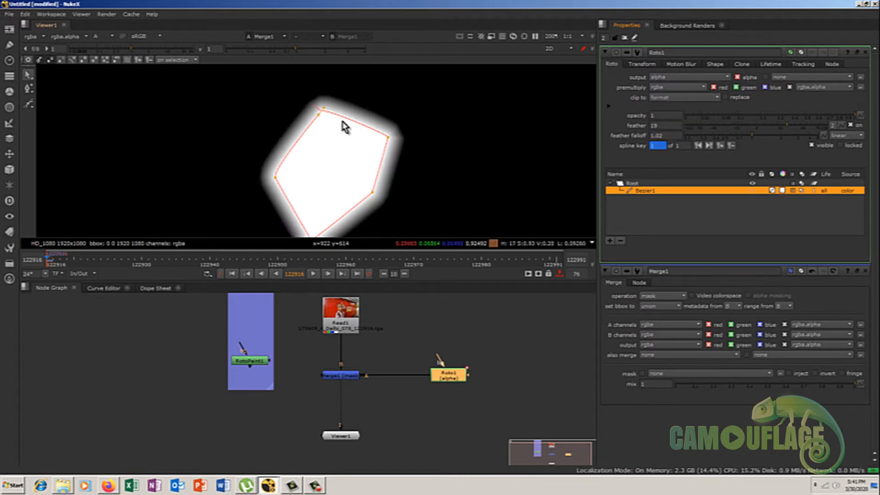
{"action": "left_click", "coordinate": [678, 87]}
{"action": "left_click", "coordinate": [674, 94]}
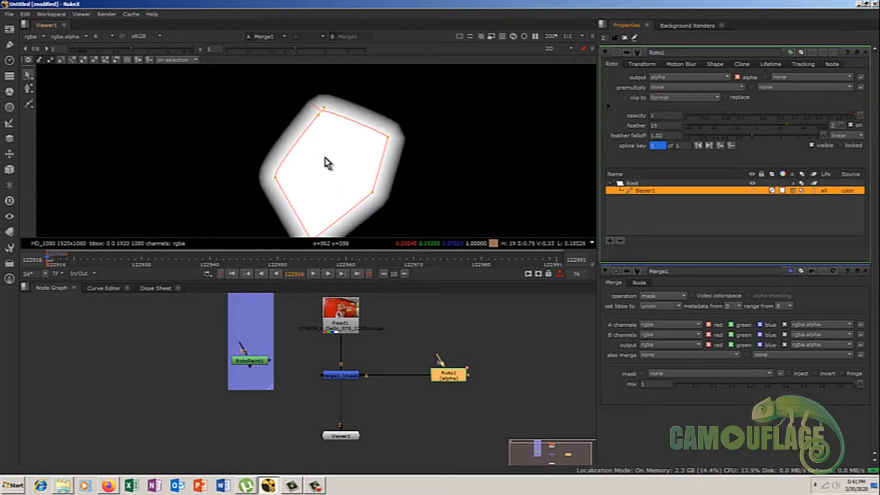
Display the masked eye in colour, set Roto1's premultiply to rgba, and inspect the feathered edge in the alpha channel.
{"action": "key", "text": "a"}
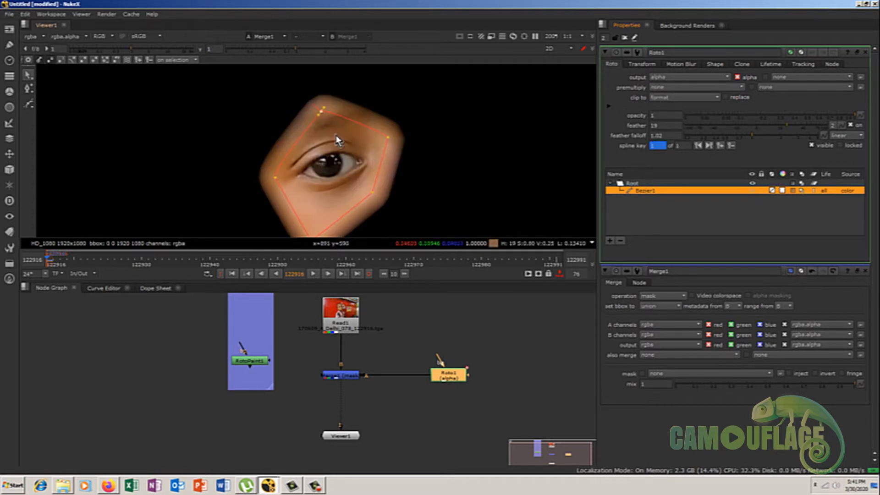
{"action": "left_click", "coordinate": [694, 87]}
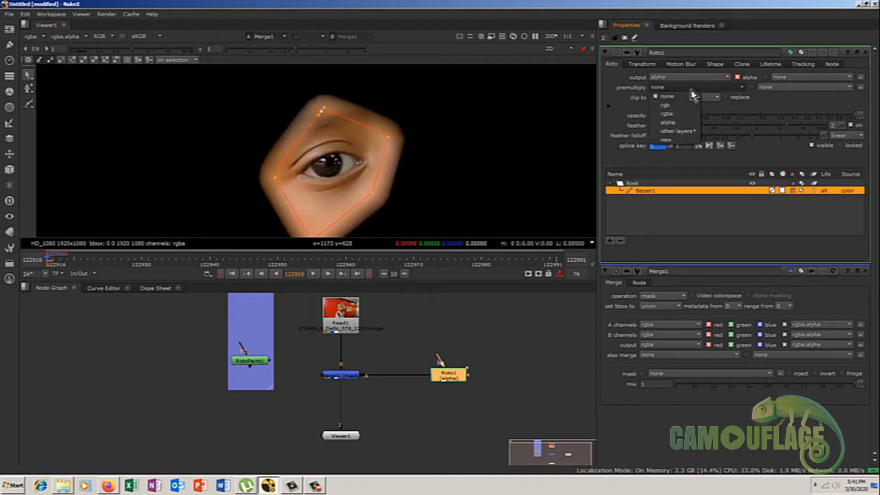
{"action": "left_click", "coordinate": [672, 114]}
{"action": "scroll", "coordinate": [305, 121], "scroll_direction": "up", "scroll_amount": 3}
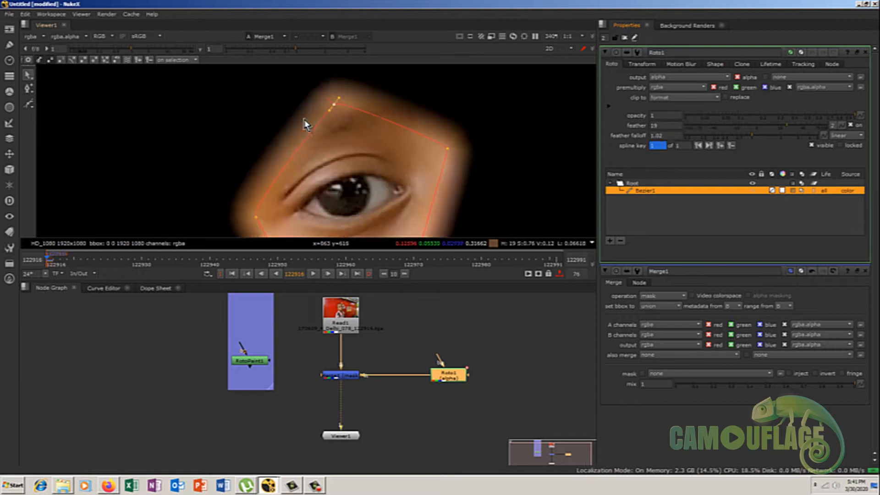
{"action": "key", "text": "a"}
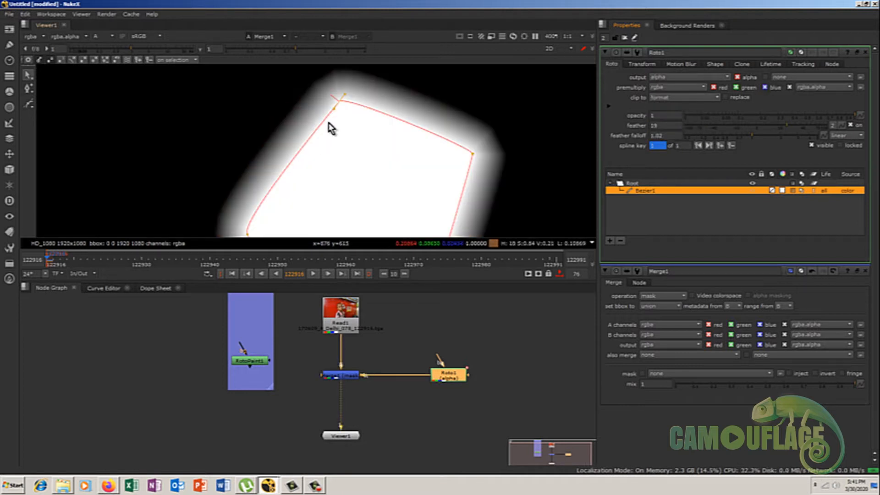
{"action": "scroll", "coordinate": [427, 134], "scroll_direction": "up", "scroll_amount": 4}
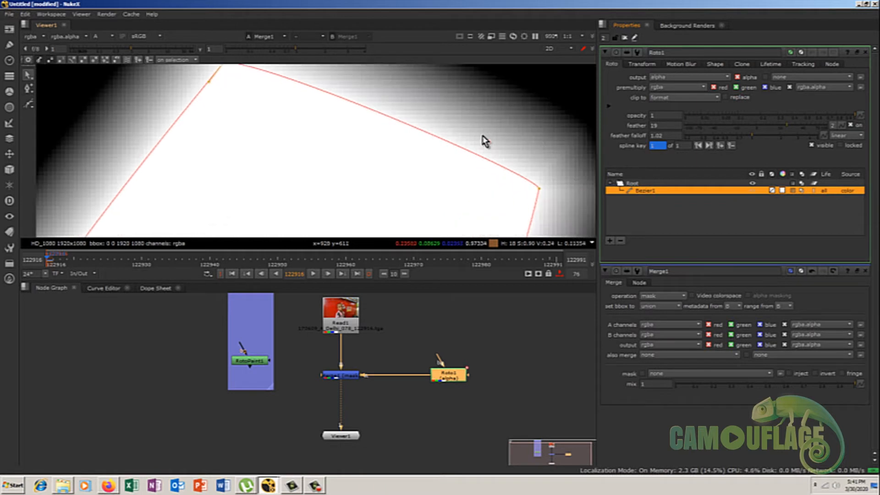
Compare the feathered alpha edge at pixel level with Roto1's premultiply set to none and to rgba.
{"action": "left_click", "coordinate": [671, 87]}
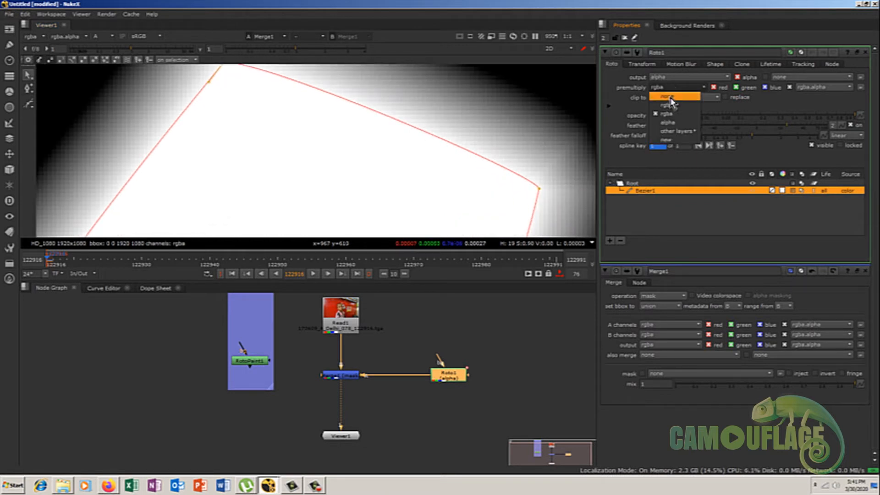
{"action": "left_click", "coordinate": [669, 97]}
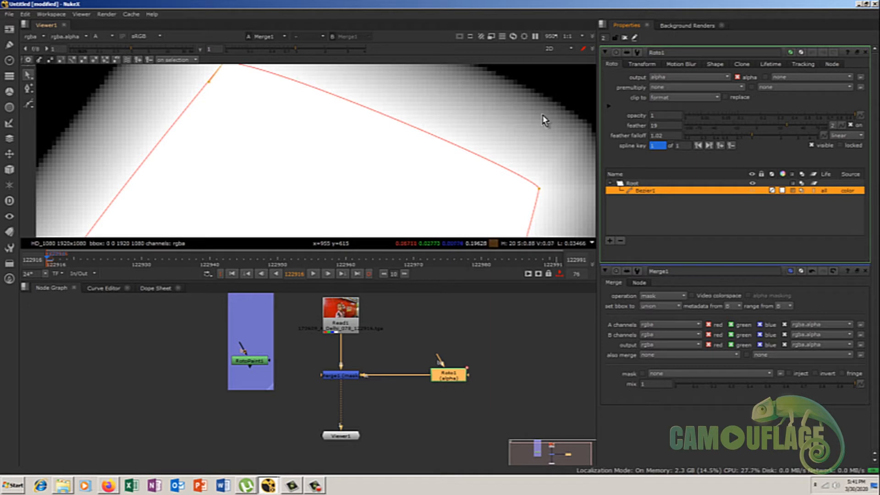
{"action": "scroll", "coordinate": [551, 130], "scroll_direction": "up", "scroll_amount": 2}
{"action": "middle_click_drag", "start_coordinate": [550, 126], "coordinate": [403, 147]}
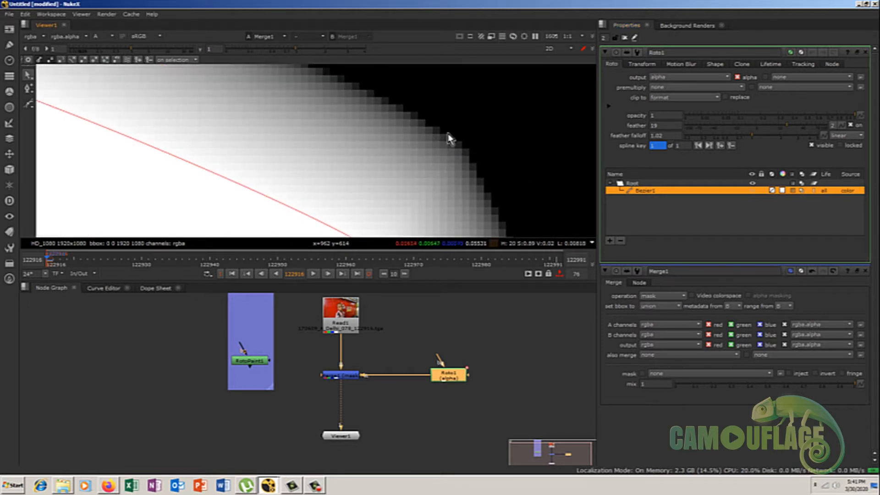
{"action": "left_click", "coordinate": [658, 88]}
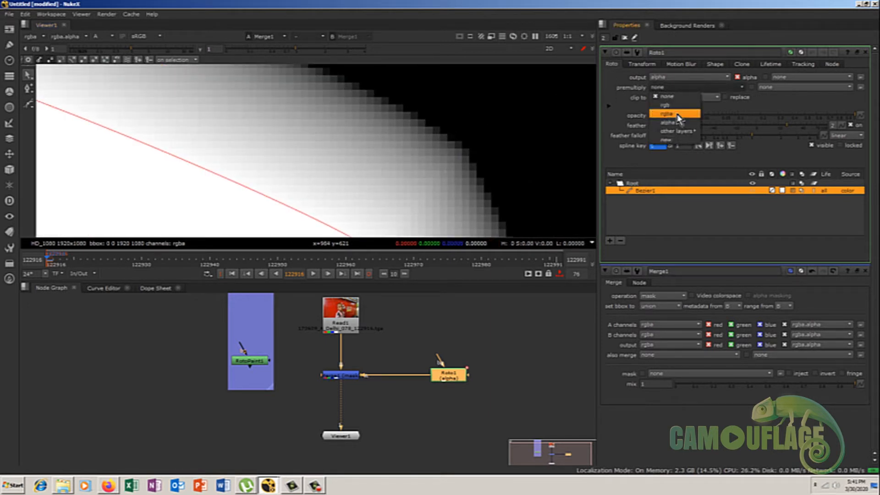
{"action": "left_click", "coordinate": [674, 116]}
{"action": "scroll", "coordinate": [340, 142], "scroll_direction": "down", "scroll_amount": 3}
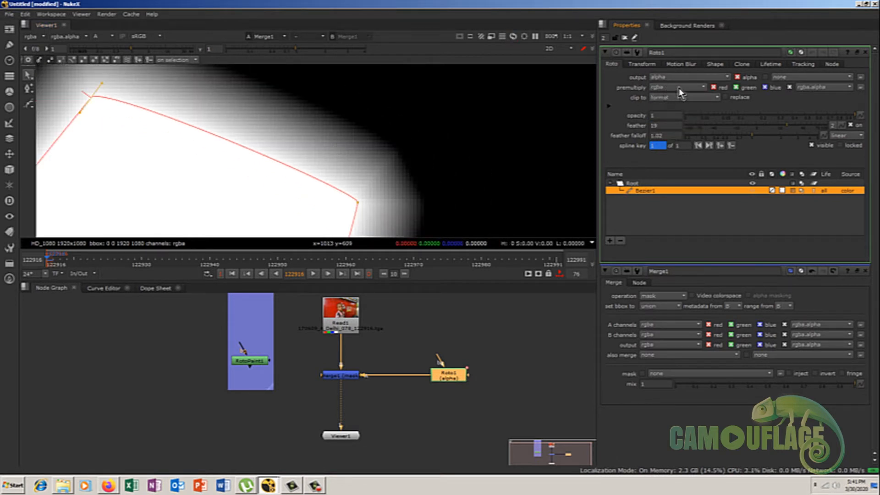
{"action": "scroll", "coordinate": [304, 146], "scroll_direction": "up", "scroll_amount": 3}
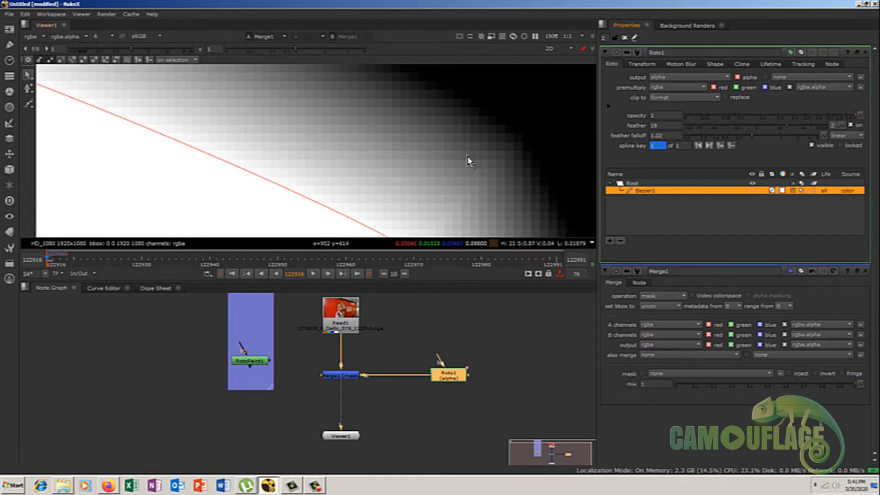
Return Roto1's premultiply to none and check the falloff of the feathered alpha edge up close.
{"action": "left_click", "coordinate": [674, 89]}
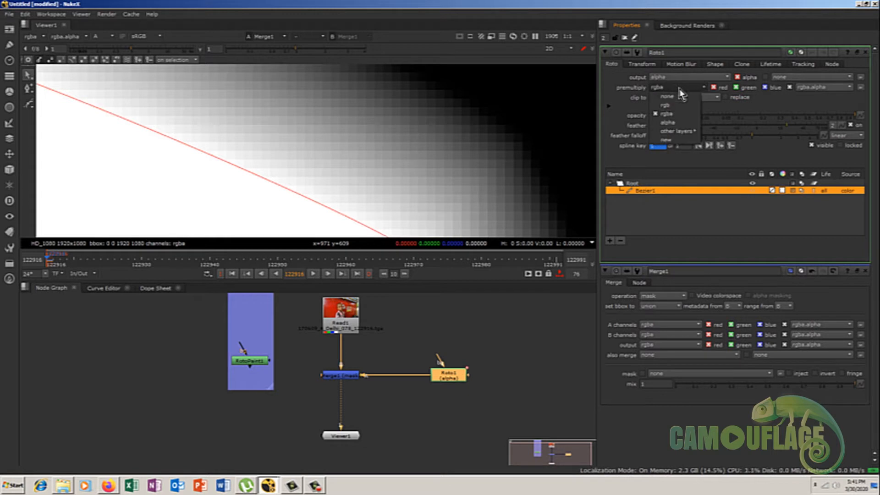
{"action": "left_click", "coordinate": [667, 97]}
{"action": "scroll", "coordinate": [440, 121], "scroll_direction": "down", "scroll_amount": 3}
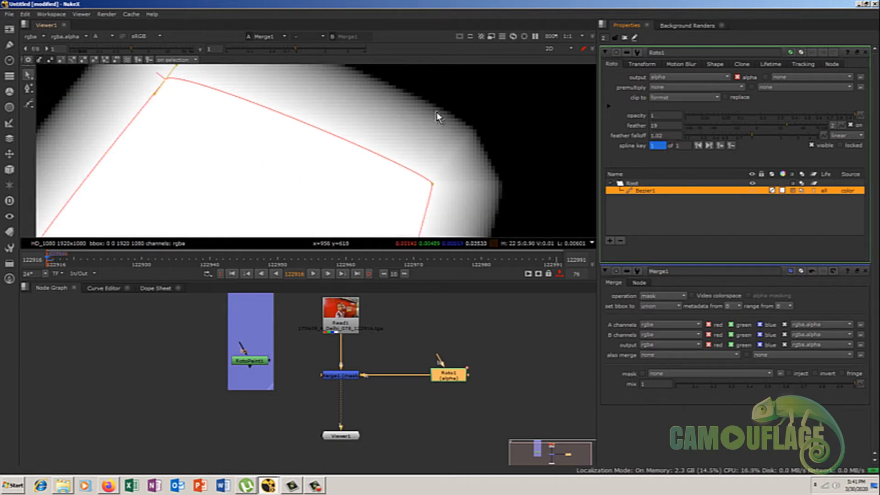
{"action": "scroll", "coordinate": [437, 131], "scroll_direction": "up", "scroll_amount": 2}
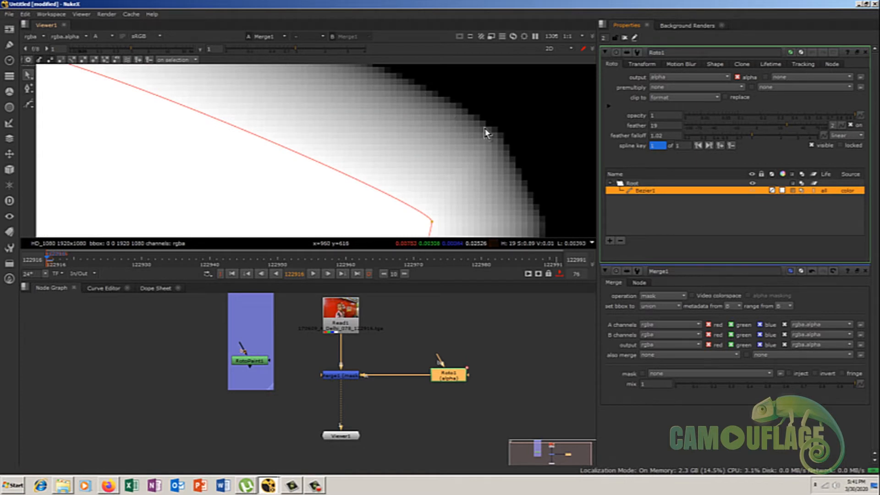
{"action": "left_click", "coordinate": [435, 327]}
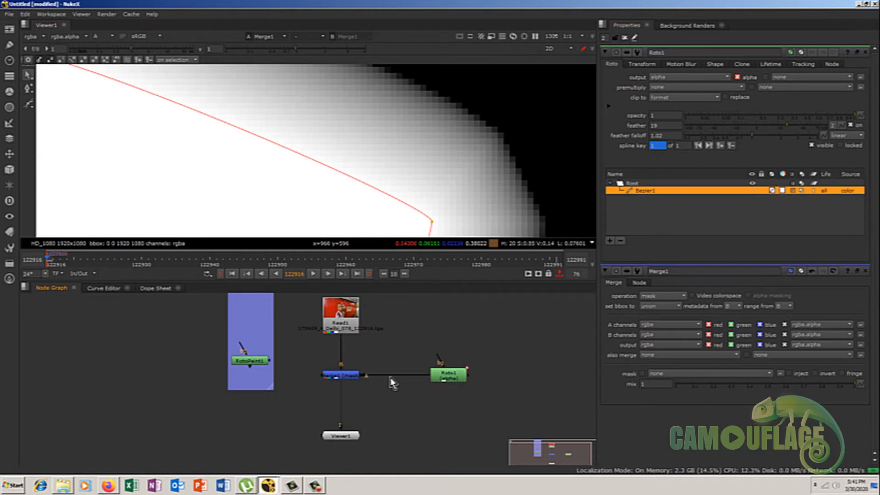
{"action": "left_click", "coordinate": [435, 374]}
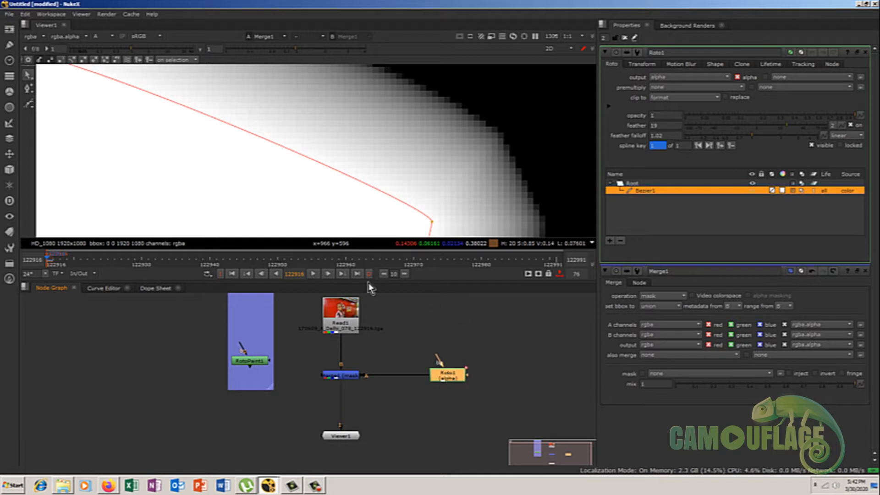
Reset the Bezier's feather to 0 and its feather falloff to 1.
{"action": "scroll", "coordinate": [389, 157], "scroll_direction": "down", "scroll_amount": 5}
{"action": "middle_click_drag", "start_coordinate": [359, 181], "coordinate": [369, 150]}
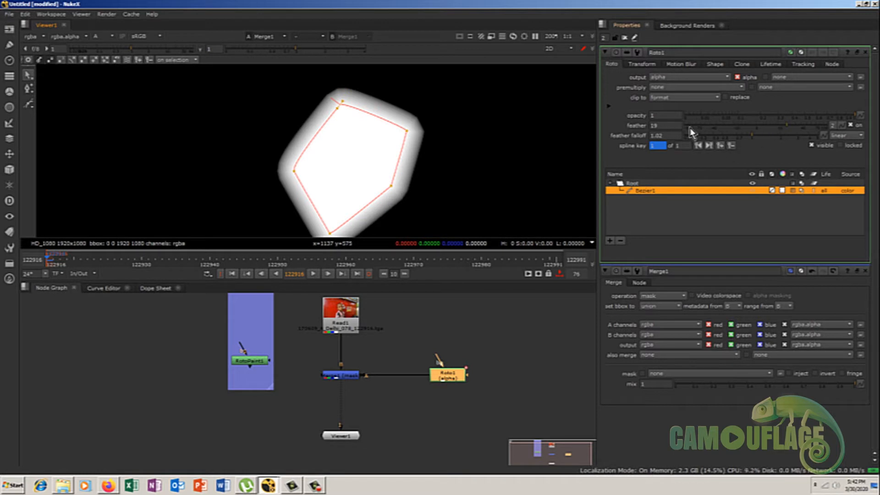
{"action": "double_click", "coordinate": [662, 125]}
{"action": "type", "text": "0"}
{"action": "key", "text": "Return"}
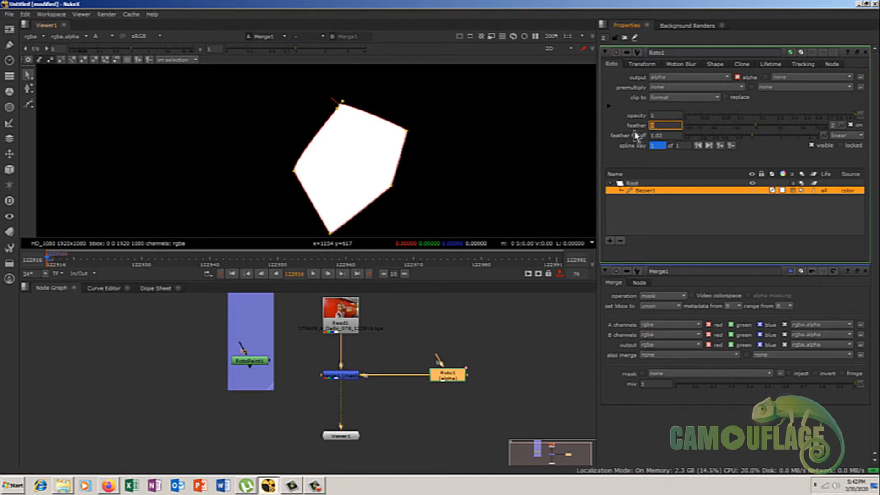
{"action": "key", "text": "Tab"}
{"action": "type", "text": "1"}
{"action": "key", "text": "Return"}
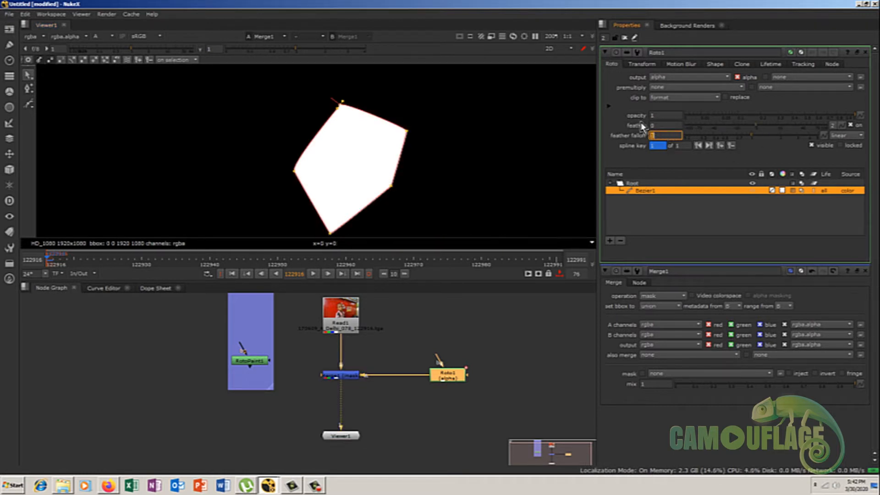
Select all the Bezier's points and expand their feather points outward in four increments to soften the whole edge.
{"action": "scroll", "coordinate": [322, 152], "scroll_direction": "up", "scroll_amount": 5}
{"action": "scroll", "coordinate": [418, 158], "scroll_direction": "down", "scroll_amount": 3}
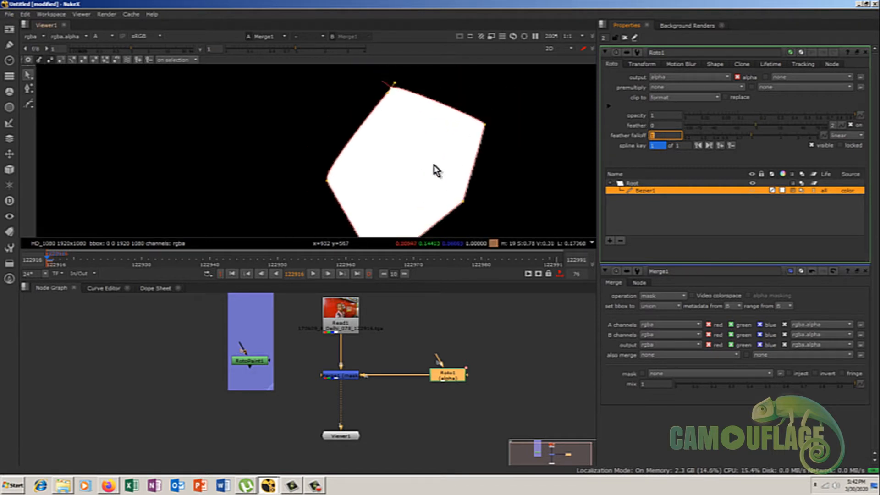
{"action": "scroll", "coordinate": [420, 144], "scroll_direction": "down", "scroll_amount": 1}
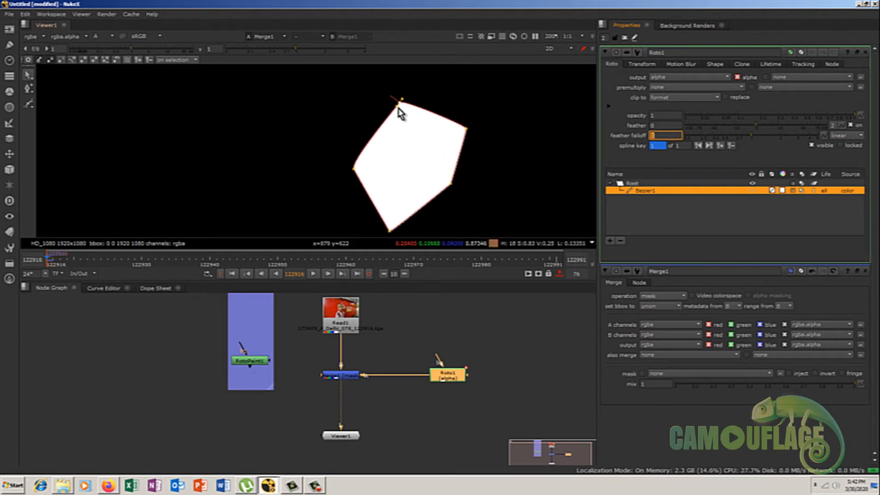
{"action": "left_click_drag", "start_coordinate": [500, 95], "coordinate": [340, 234]}
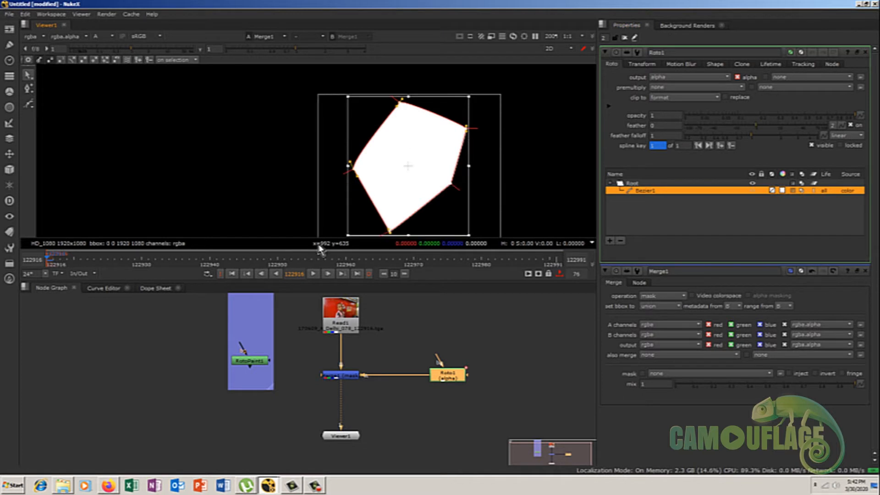
{"action": "key", "text": "e"}
{"action": "key", "text": "e"}
{"action": "key", "text": "e"}
{"action": "key", "text": "e"}
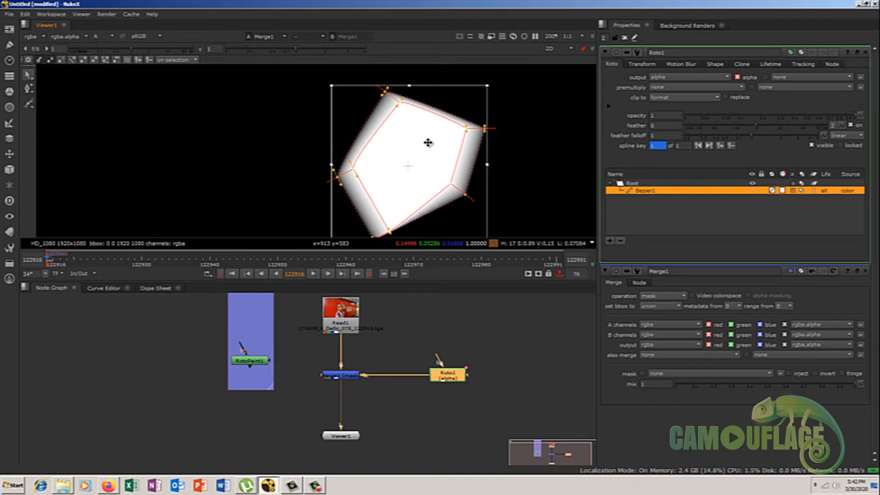
Select all the Bezier's points and reset their feather to return the whole shape to a hard edge.
{"action": "left_click", "coordinate": [519, 168]}
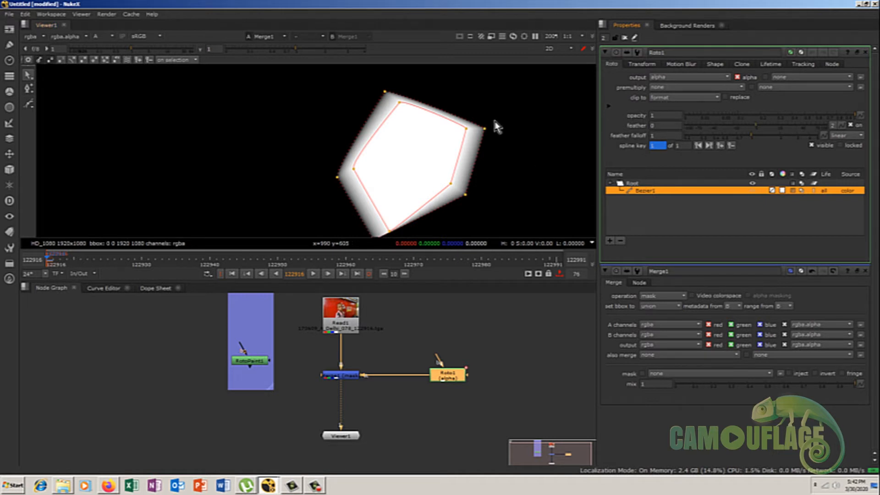
{"action": "key", "text": "ctrl+a"}
{"action": "key", "text": "shift+e"}
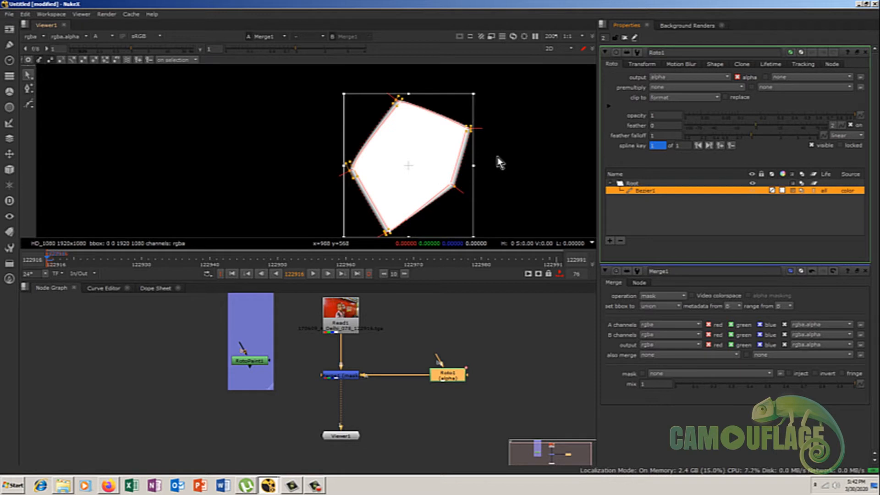
{"action": "key", "text": "shift+e"}
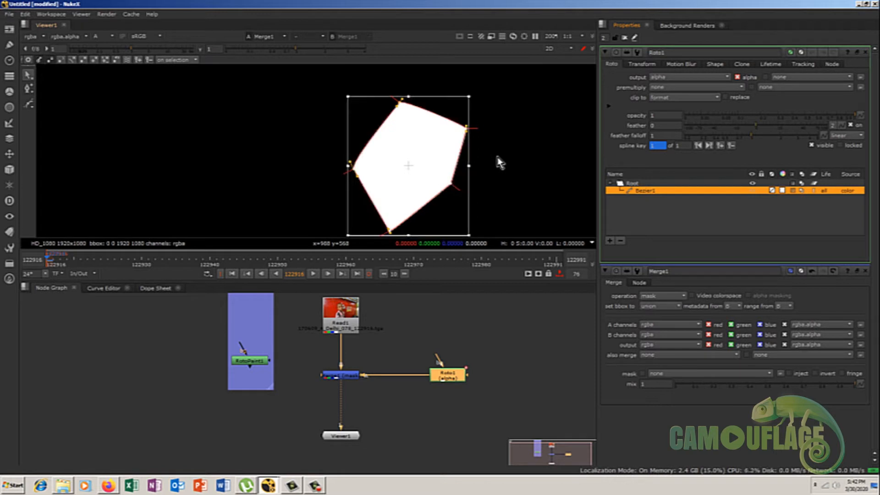
Select the Bezier's upper-right point, pull out its tangent handles and smooth the point.
{"action": "left_click", "coordinate": [493, 134]}
{"action": "left_click_drag", "start_coordinate": [490, 115], "coordinate": [440, 146]}
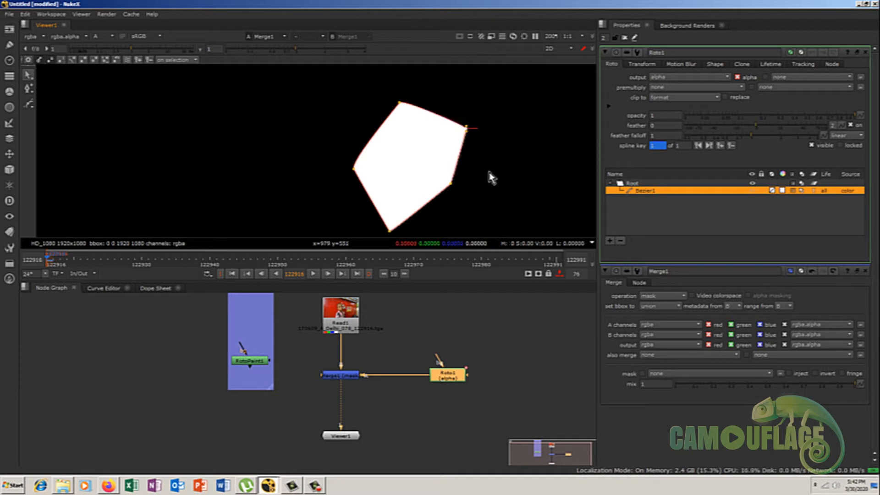
{"action": "right_click", "coordinate": [467, 131]}
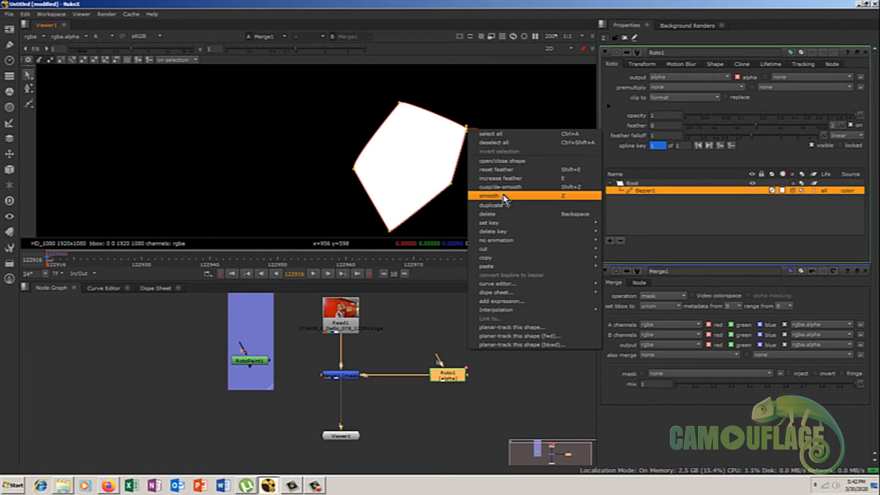
{"action": "left_click", "coordinate": [426, 138]}
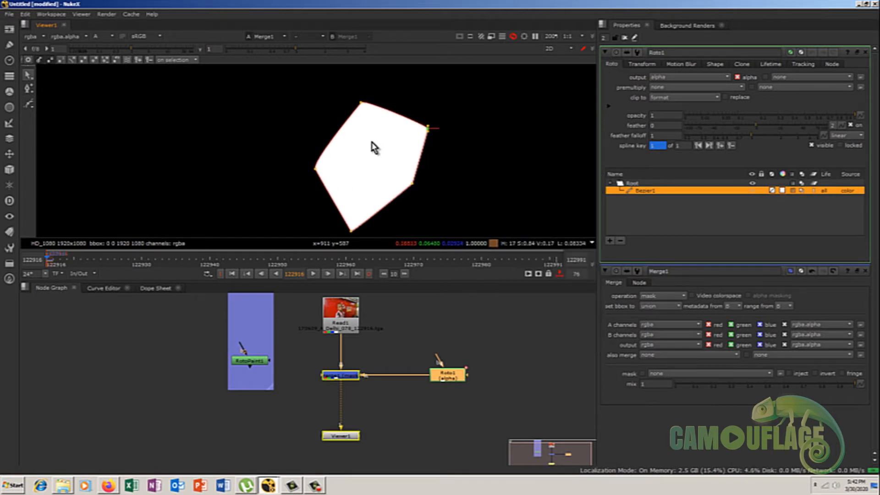
{"action": "scroll", "coordinate": [426, 130], "scroll_direction": "up", "scroll_amount": 6}
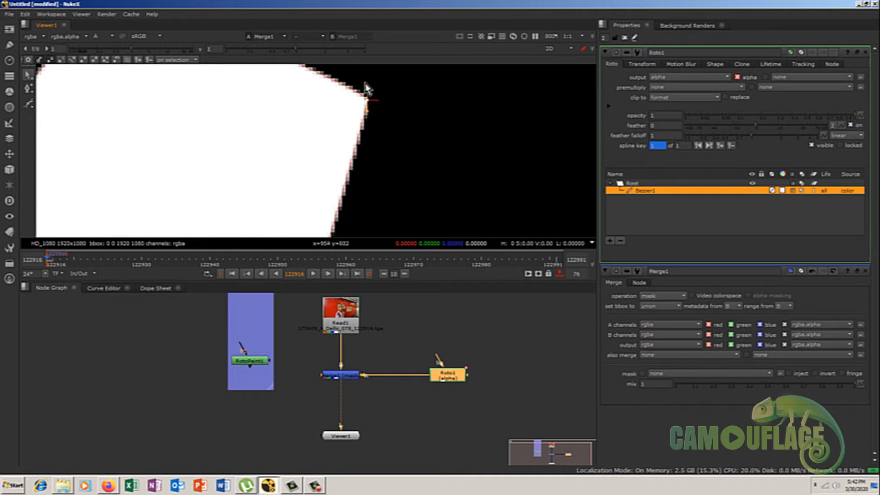
{"action": "left_click_drag", "start_coordinate": [368, 95], "coordinate": [370, 122], "text": "ctrl"}
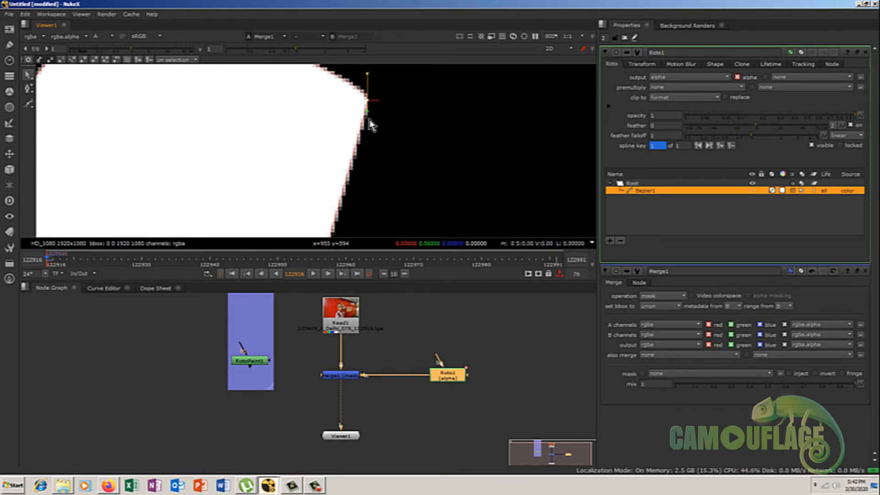
{"action": "right_click", "coordinate": [367, 102]}
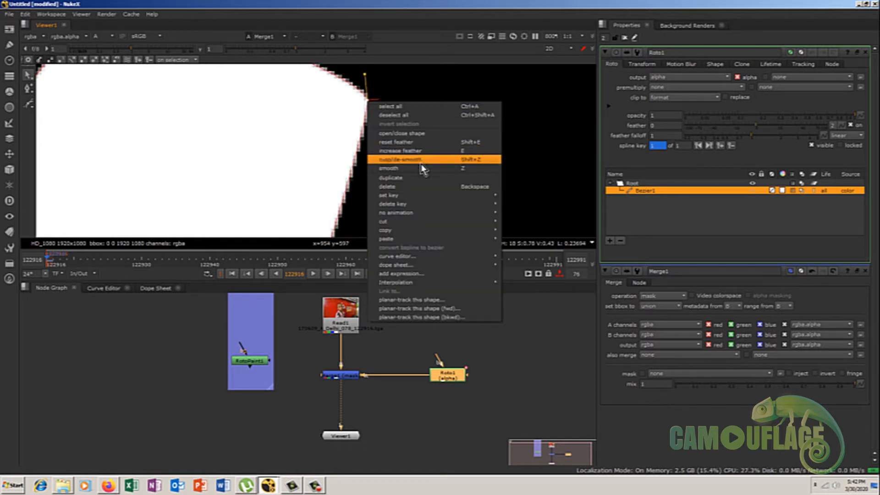
{"action": "left_click", "coordinate": [424, 169]}
{"action": "scroll", "coordinate": [416, 147], "scroll_direction": "down", "scroll_amount": 2}
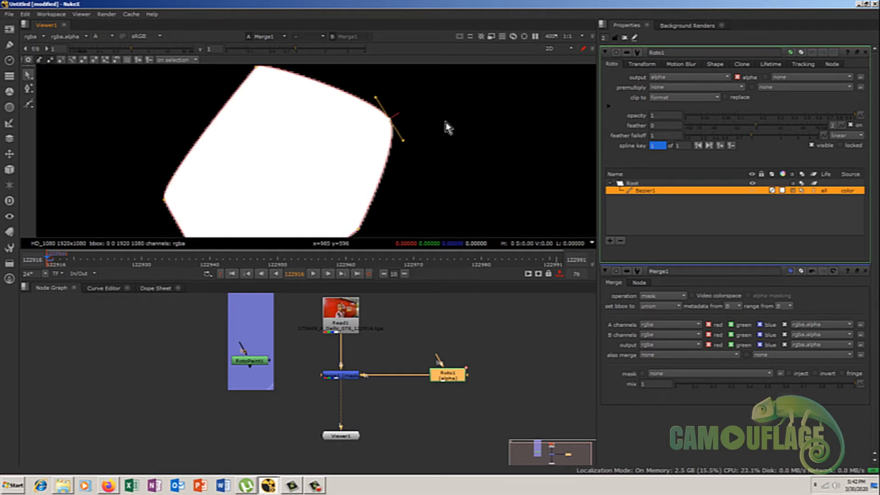
Smooth the selected upper-right point further in five increments to round its corner.
{"action": "key", "text": "z"}
{"action": "key", "text": "z"}
{"action": "key", "text": "z"}
{"action": "key", "text": "z"}
{"action": "key", "text": "z"}
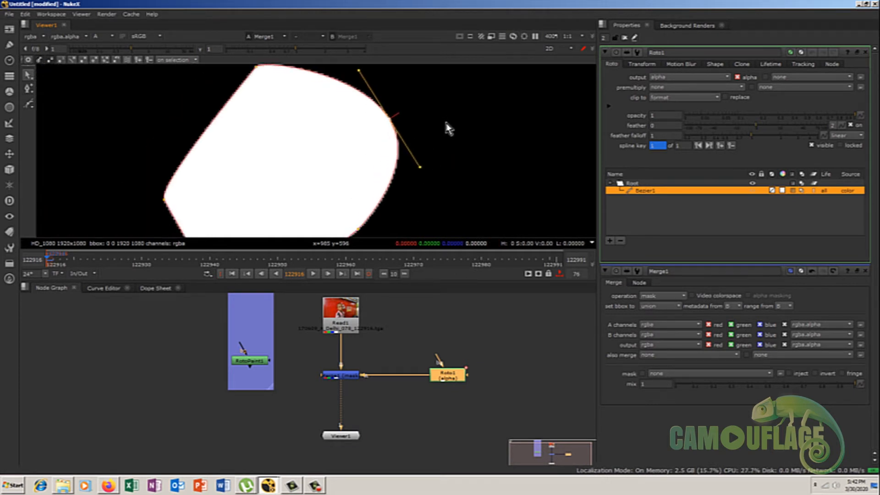
Cusp the upper-right point repeatedly until its tangents collapse into a sharp corner.
{"action": "key", "text": "shift+z"}
{"action": "key", "text": "shift+z"}
{"action": "key", "text": "shift+z"}
{"action": "key", "text": "shift+z"}
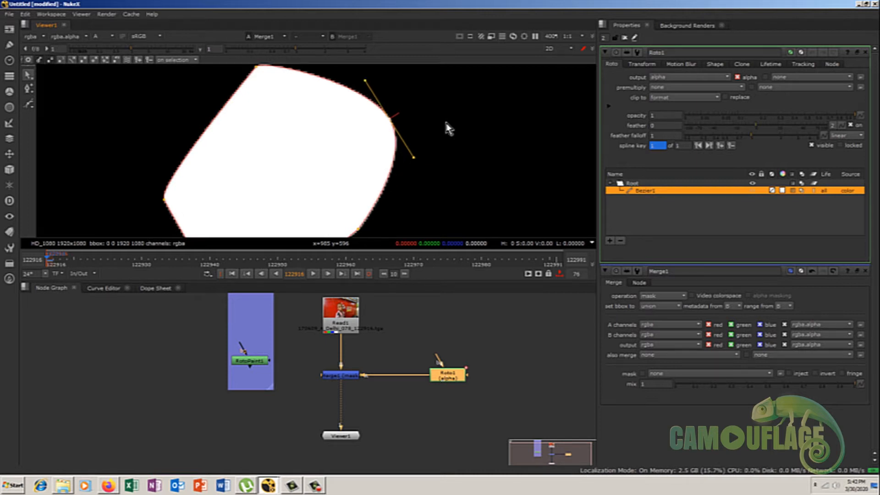
{"action": "key", "text": "shift+z"}
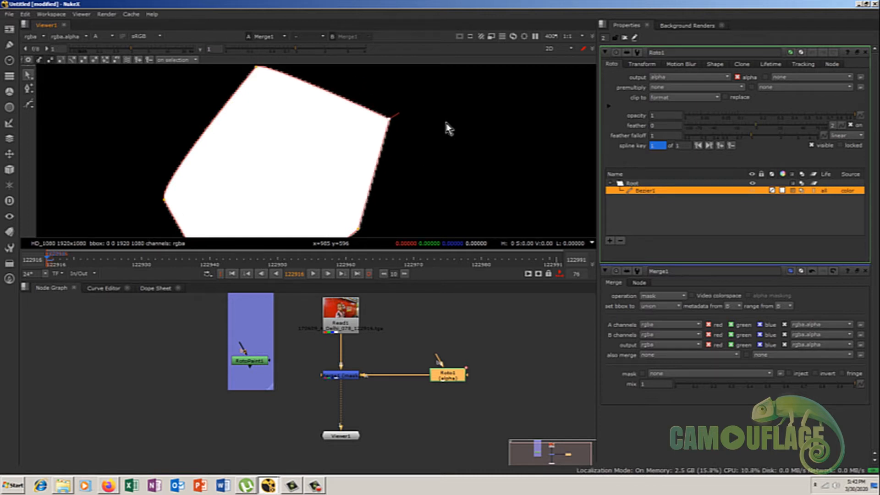
Smooth the upper-right point again in two increments and review the point's cusp and smooth commands.
{"action": "scroll", "coordinate": [391, 120], "scroll_direction": "up", "scroll_amount": 3}
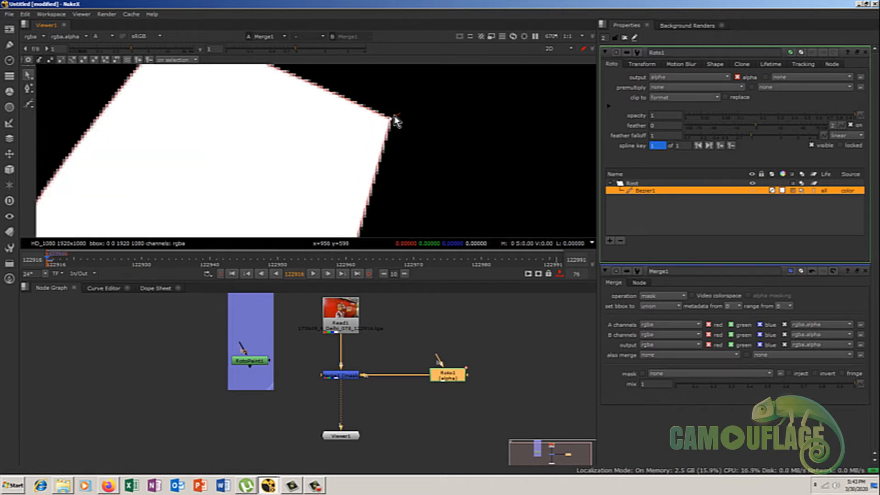
{"action": "key", "text": "z"}
{"action": "key", "text": "z"}
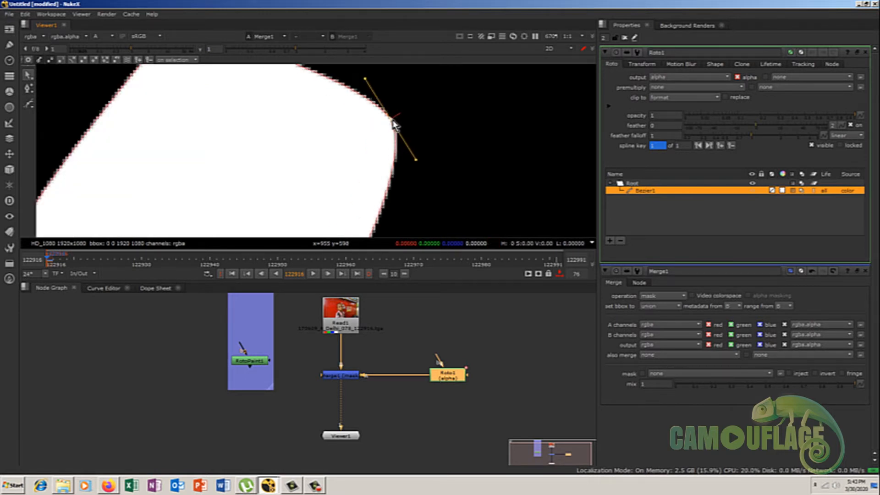
{"action": "right_click", "coordinate": [395, 125]}
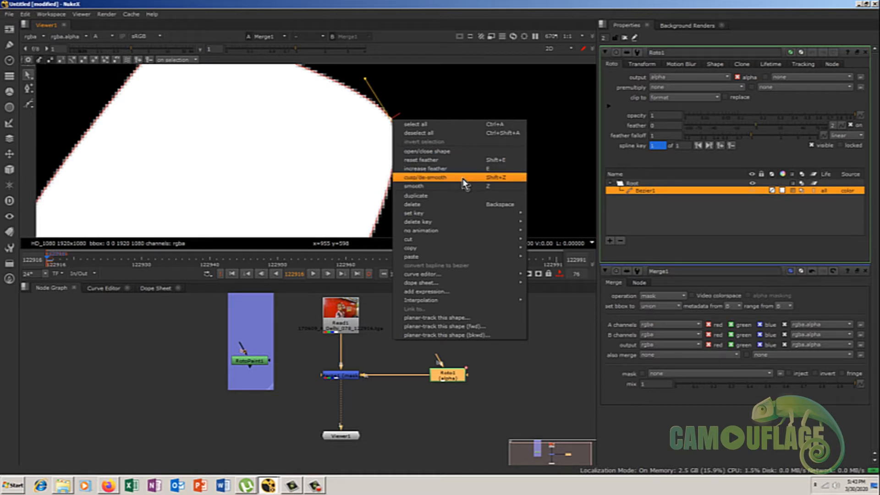
{"action": "left_click", "coordinate": [427, 108]}
{"action": "scroll", "coordinate": [425, 133], "scroll_direction": "down", "scroll_amount": 5}
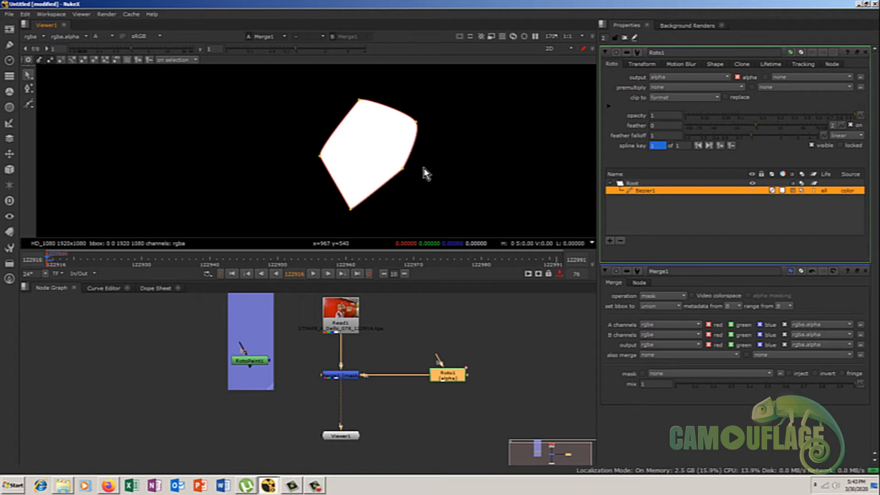
Add a point on the Bezier's upper-left edge with Add Points and pull it outward to bulge the shape.
{"action": "mouse_move", "coordinate": [444, 377]}
{"action": "left_mouse_down"}
{"action": "mouse_move", "coordinate": [448, 369]}
{"action": "mouse_move", "coordinate": [453, 378]}
{"action": "left_mouse_up"}
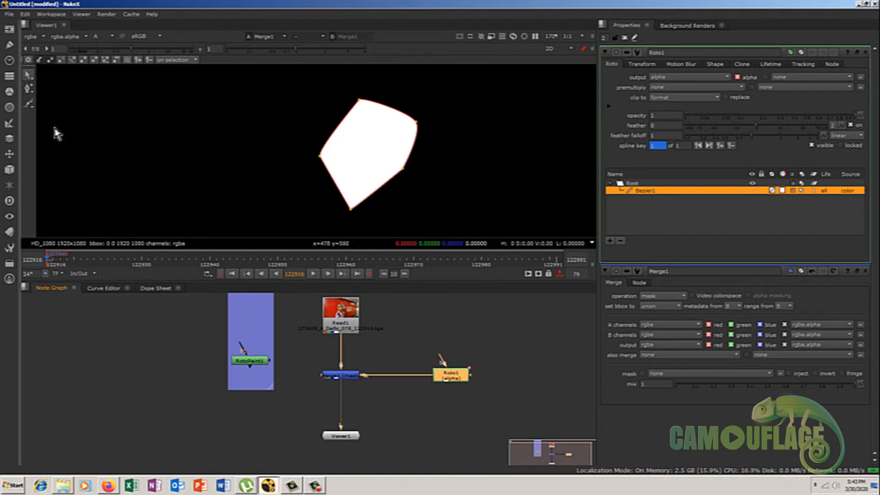
{"action": "left_click", "coordinate": [28, 89]}
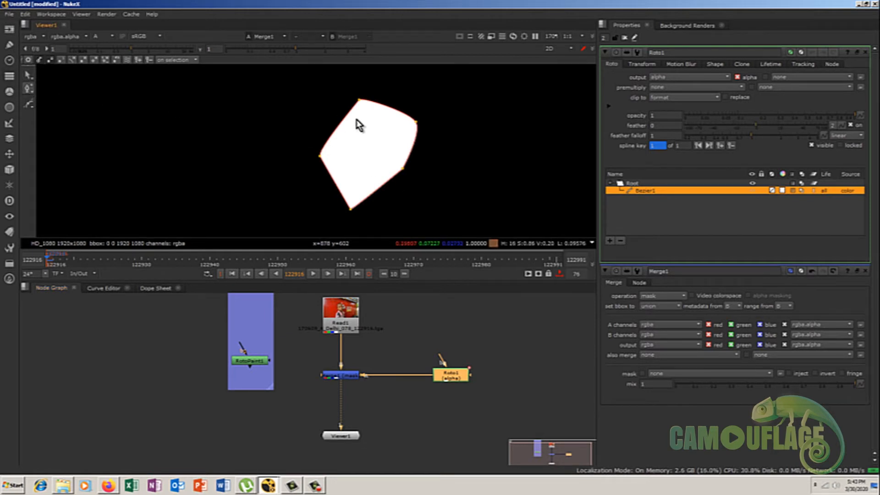
{"action": "key", "text": "a"}
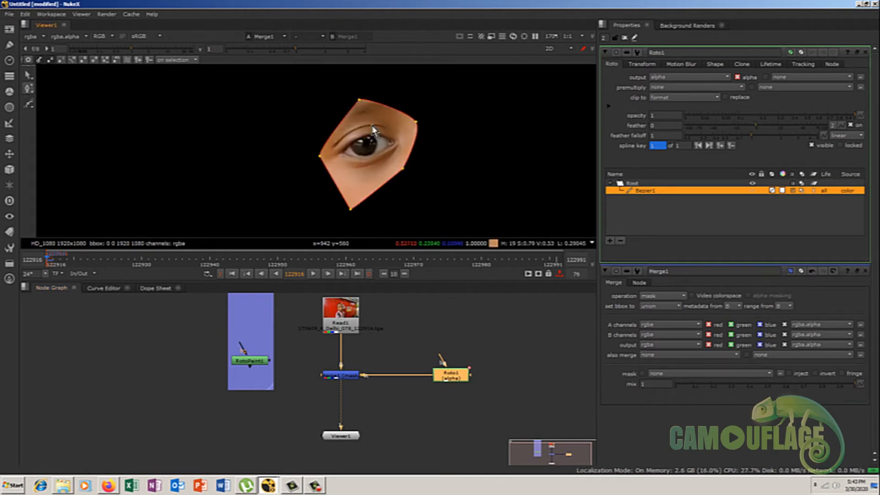
{"action": "key", "text": "a"}
{"action": "scroll", "coordinate": [343, 153], "scroll_direction": "up", "scroll_amount": 5}
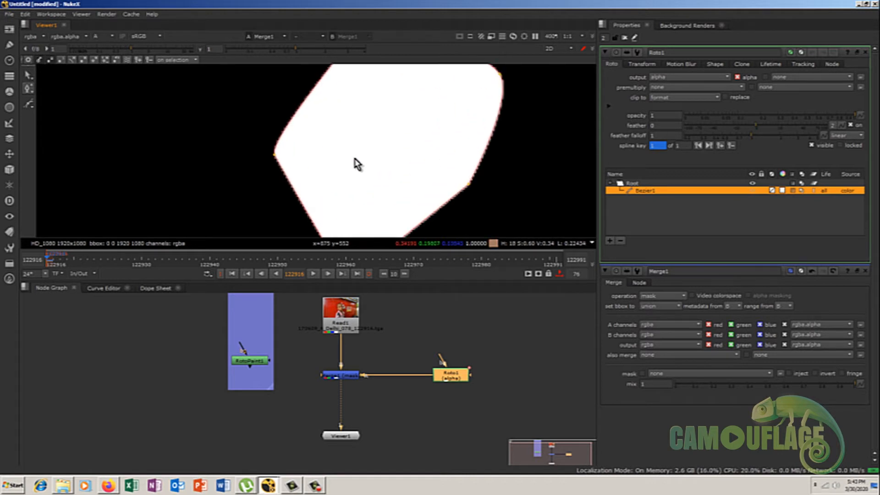
{"action": "right_click", "coordinate": [29, 95]}
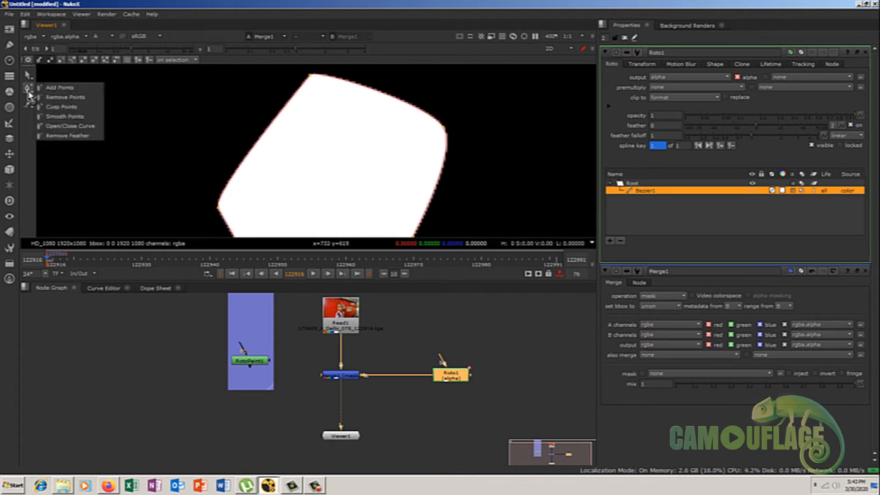
{"action": "left_click", "coordinate": [60, 88]}
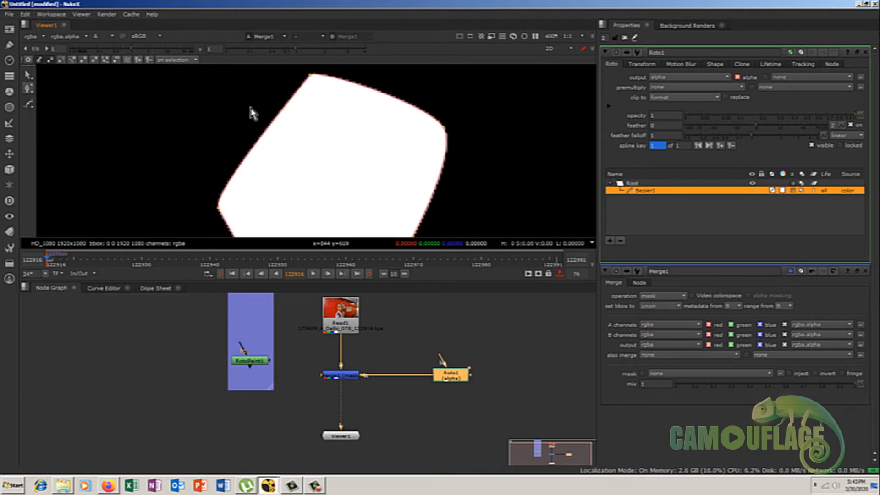
{"action": "left_click", "coordinate": [257, 140]}
{"action": "left_click_drag", "start_coordinate": [258, 140], "coordinate": [233, 128]}
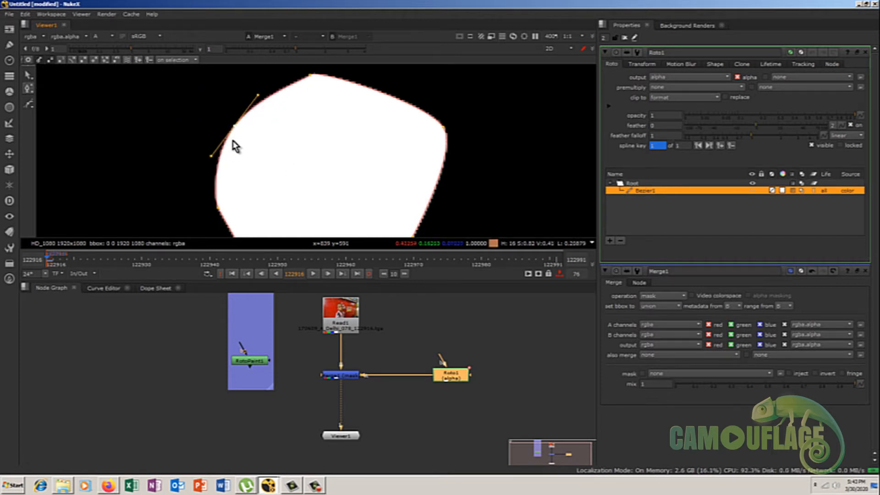
Remove the added point from the Bezier's upper-left edge with the Remove Points tool.
{"action": "right_click", "coordinate": [31, 94]}
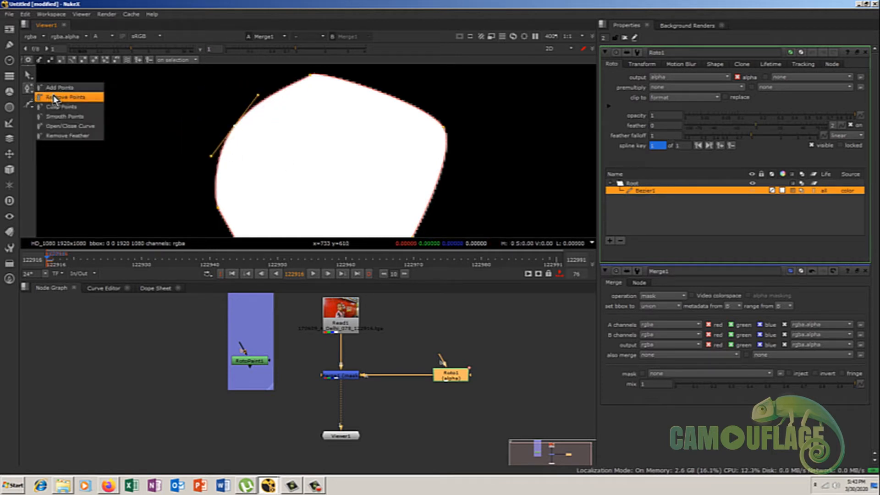
{"action": "left_click", "coordinate": [59, 98]}
{"action": "left_click", "coordinate": [235, 128]}
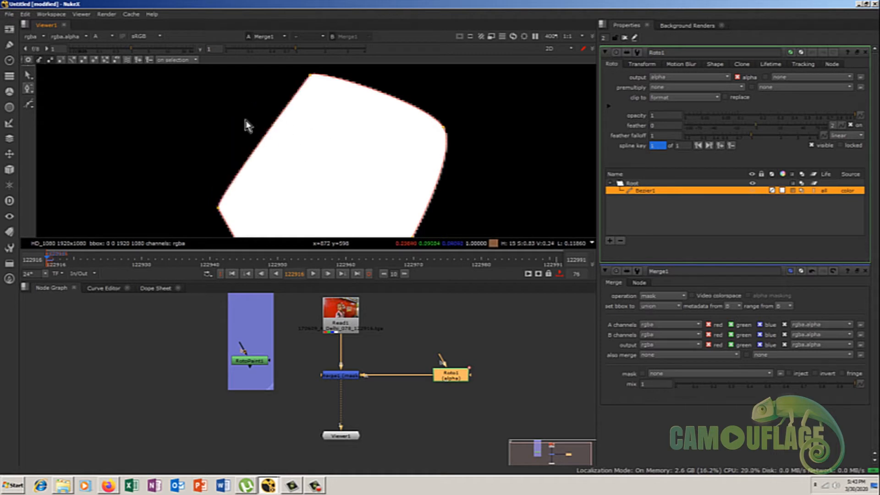
Cusp the Bezier's leftmost point with the Cusp Points tool.
{"action": "right_click", "coordinate": [29, 89]}
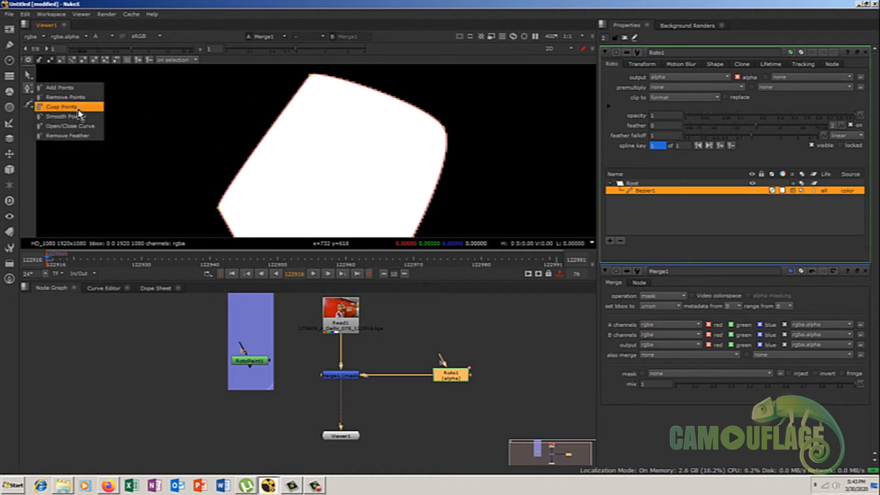
{"action": "left_click", "coordinate": [61, 107]}
{"action": "left_click", "coordinate": [195, 163]}
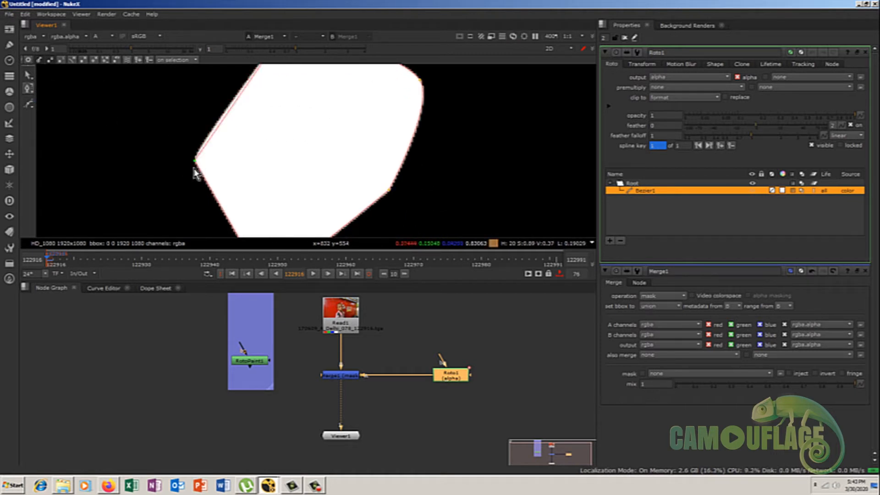
Select the Bezier's upper-right point and examine its tangent handles and edge pixels up close.
{"action": "scroll", "coordinate": [185, 146], "scroll_direction": "up", "scroll_amount": 4}
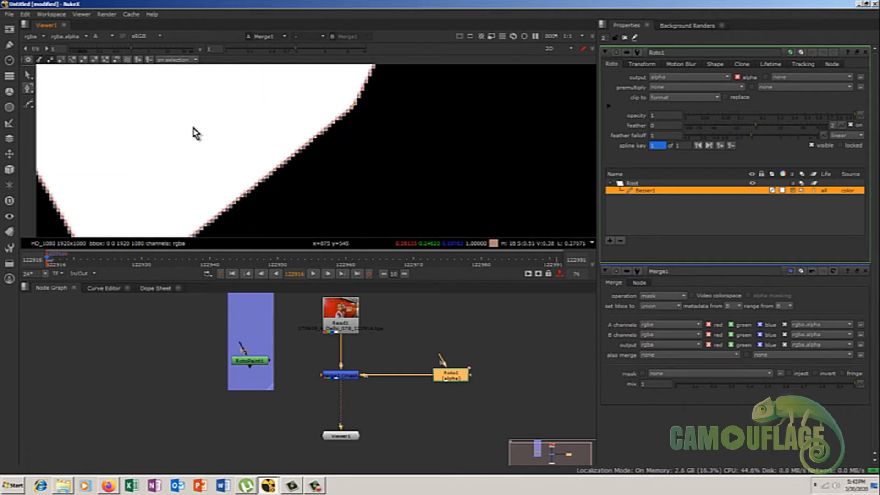
{"action": "middle_click_drag", "start_coordinate": [265, 147], "coordinate": [202, 212]}
{"action": "middle_click_drag", "start_coordinate": [302, 102], "coordinate": [288, 169]}
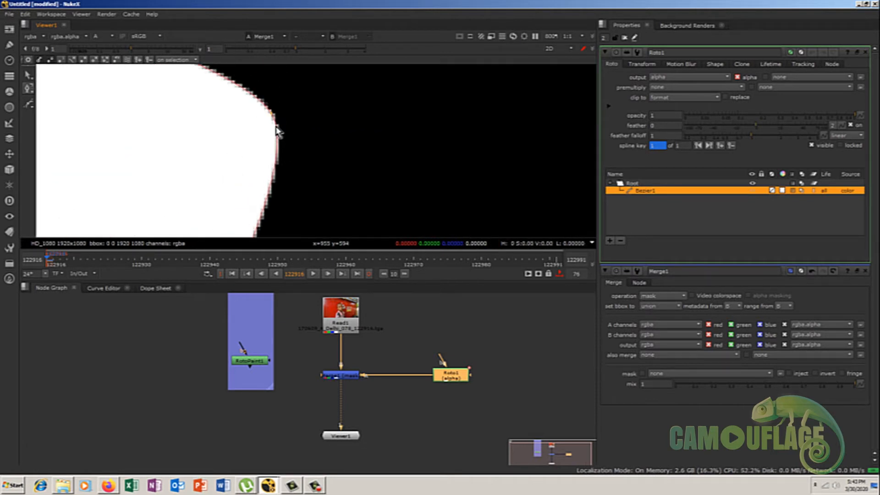
{"action": "left_click_drag", "start_coordinate": [271, 115], "coordinate": [304, 166]}
{"action": "scroll", "coordinate": [271, 112], "scroll_direction": "up", "scroll_amount": 2}
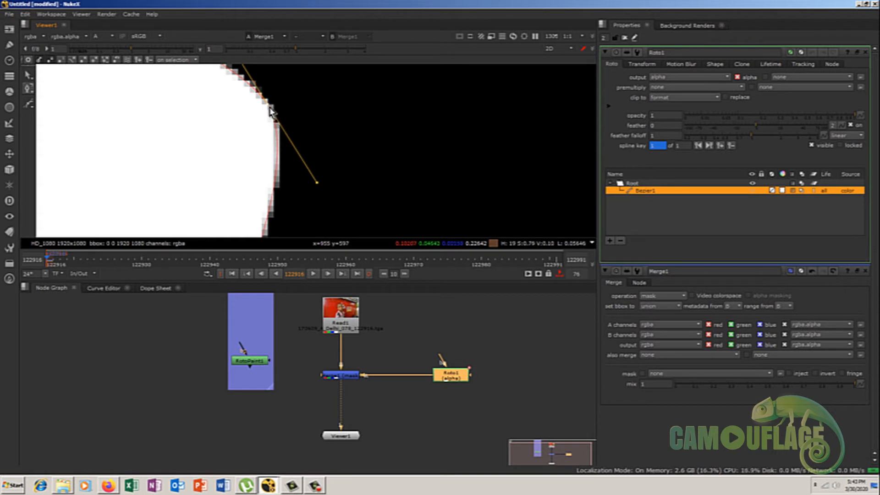
{"action": "scroll", "coordinate": [318, 185], "scroll_direction": "down", "scroll_amount": 6}
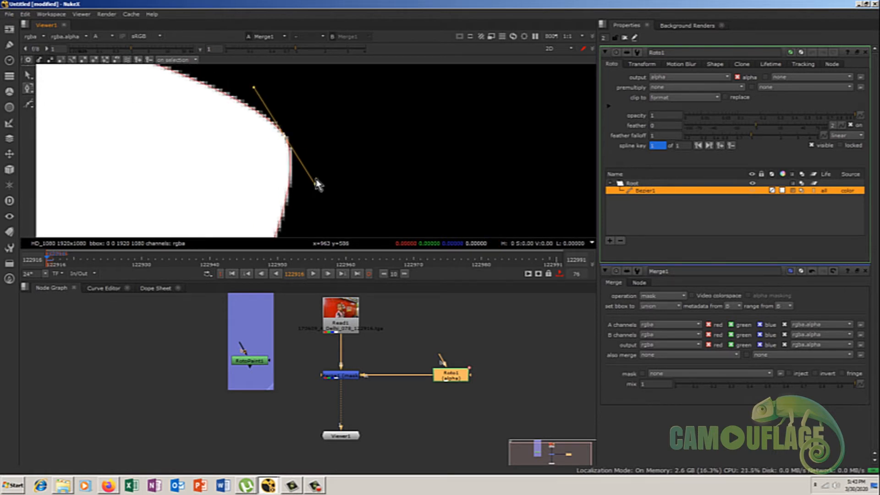
{"action": "scroll", "coordinate": [321, 183], "scroll_direction": "up", "scroll_amount": 6}
{"action": "middle_click_drag", "start_coordinate": [293, 149], "coordinate": [373, 156]}
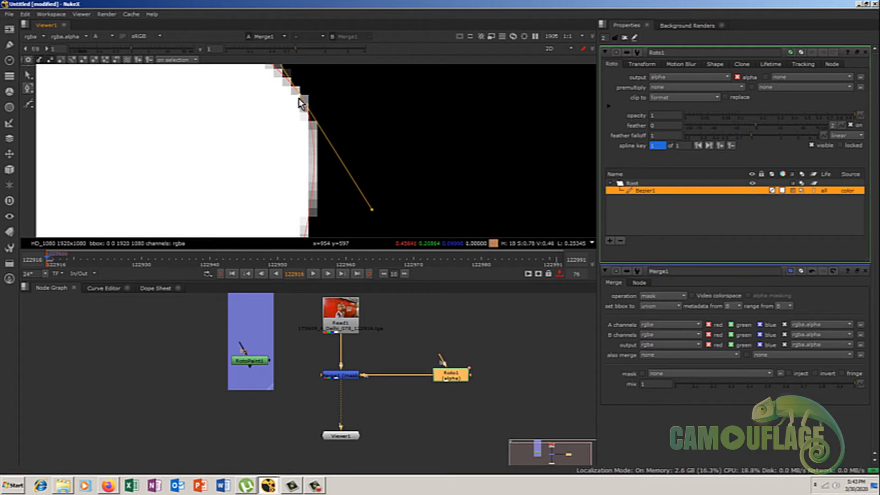
Try the Cusp Points and Smooth Points tools on the Bezier's upper-right point.
{"action": "right_click", "coordinate": [29, 90]}
{"action": "left_click", "coordinate": [84, 109]}
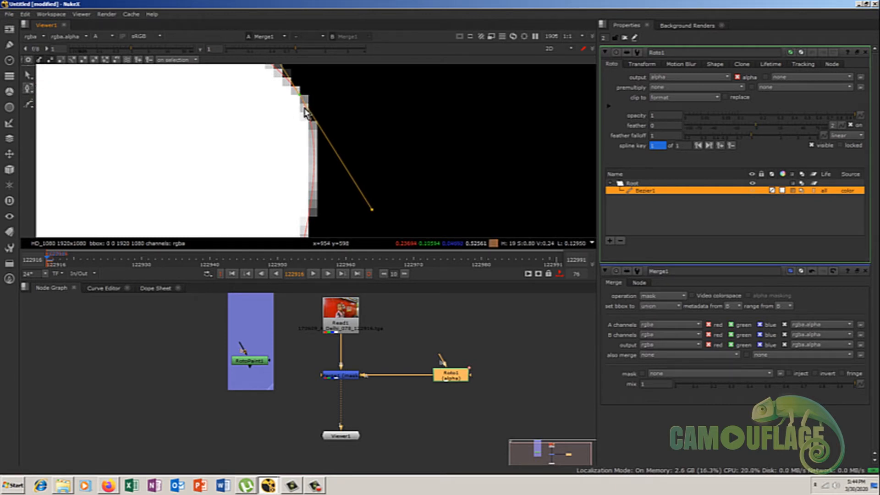
{"action": "right_click", "coordinate": [29, 88]}
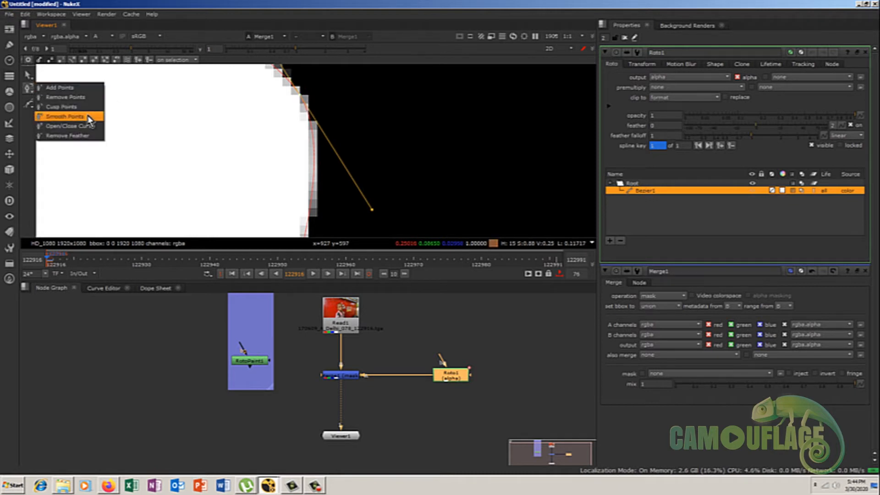
{"action": "left_click", "coordinate": [87, 117]}
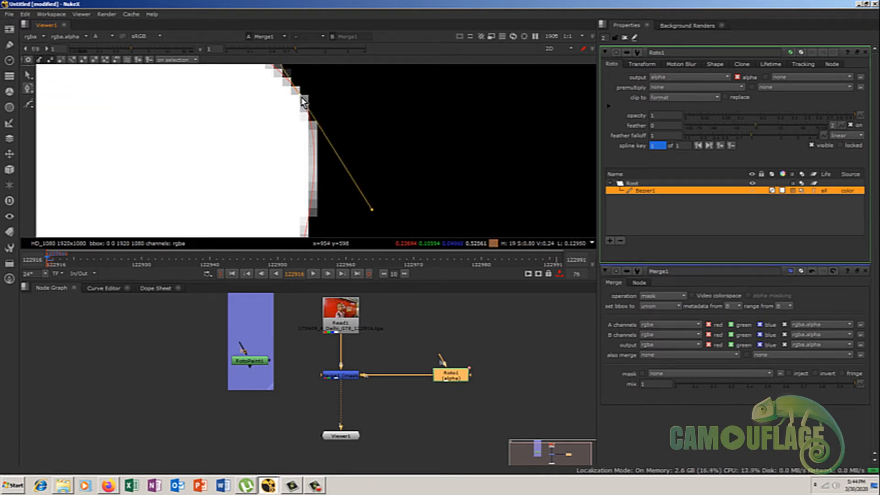
Open the Bezier at its upper-right point with the Open/Close Curve tool, and close it again at its topmost point.
{"action": "right_click", "coordinate": [30, 91]}
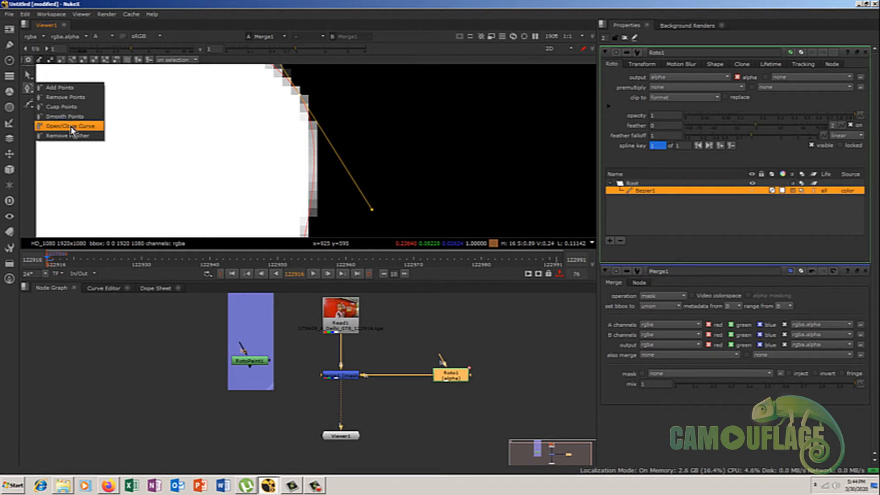
{"action": "left_click", "coordinate": [71, 126]}
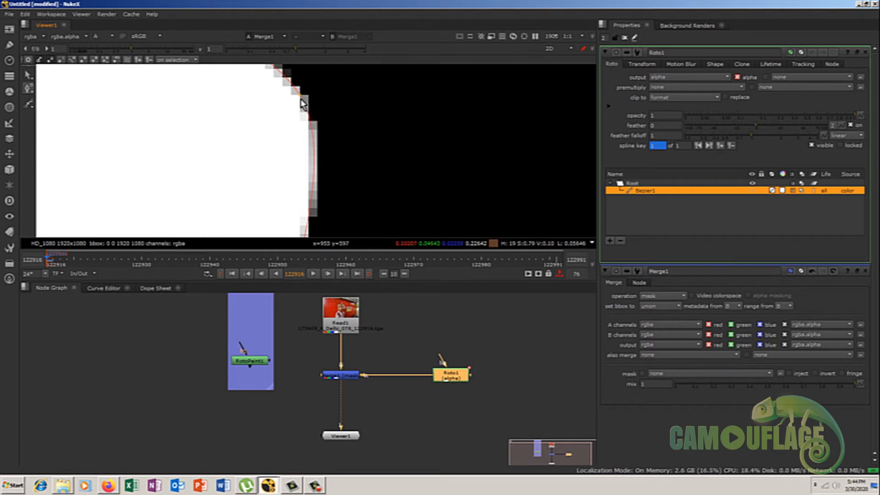
{"action": "left_click", "coordinate": [302, 101]}
{"action": "scroll", "coordinate": [328, 118], "scroll_direction": "down", "scroll_amount": 5}
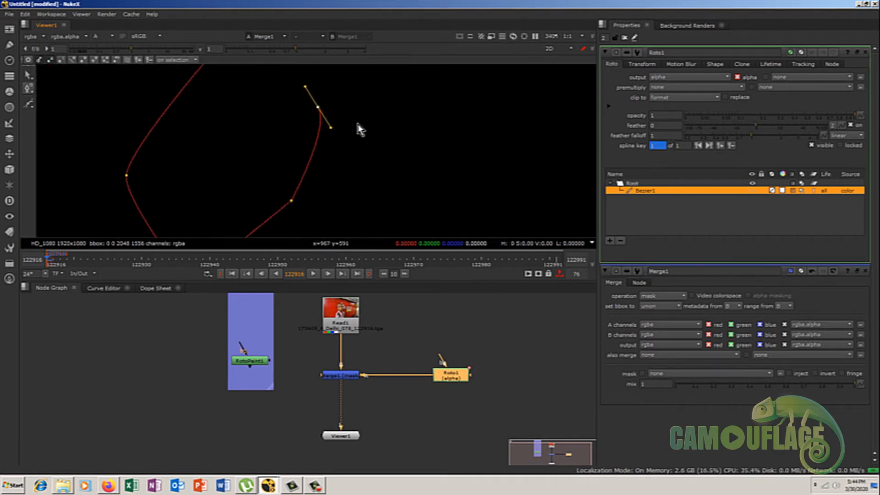
{"action": "middle_click_drag", "start_coordinate": [331, 200], "coordinate": [357, 262]}
{"action": "left_click", "coordinate": [241, 153]}
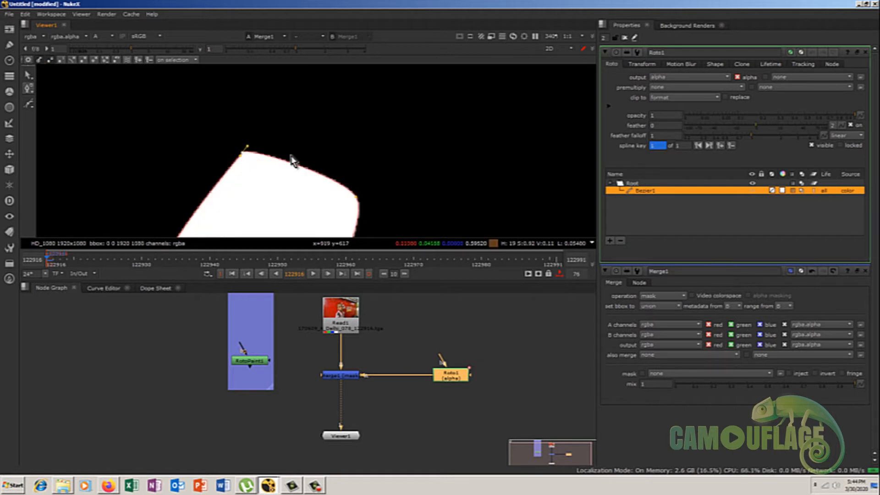
Try the Remove Feather tool on the Bezier's topmost and upper-right points.
{"action": "left_click", "coordinate": [28, 93]}
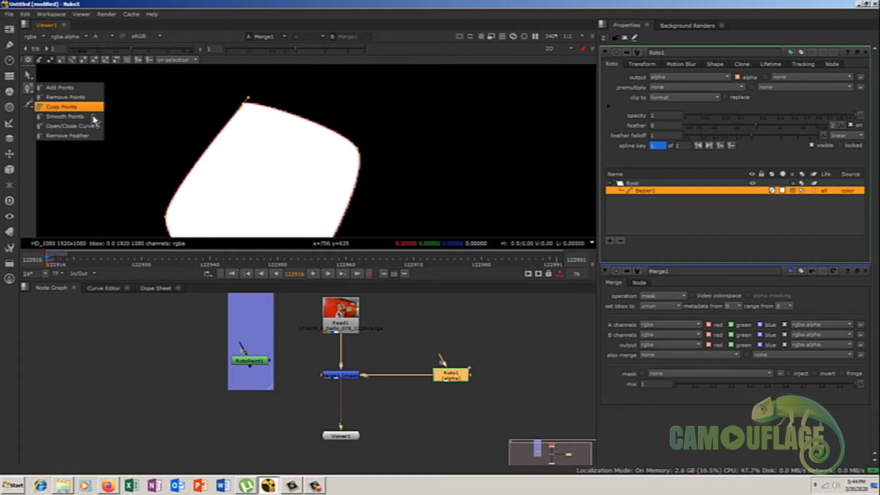
{"action": "left_click", "coordinate": [89, 138]}
{"action": "left_click", "coordinate": [242, 106]}
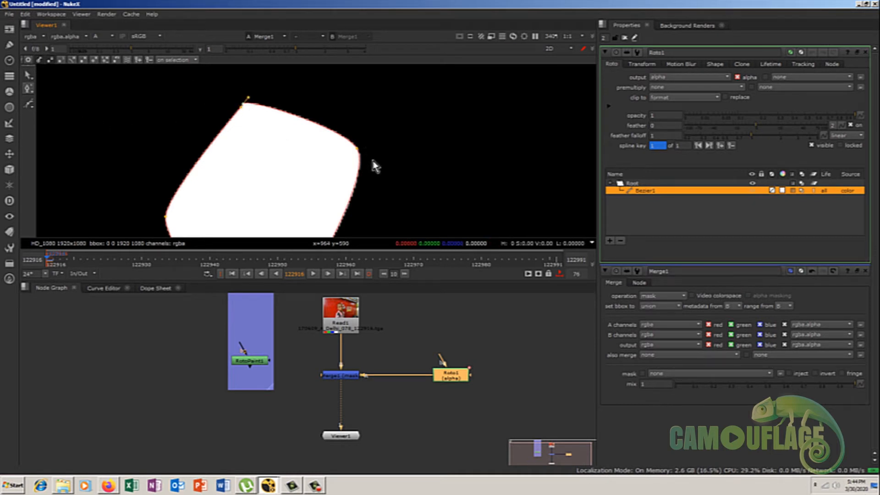
{"action": "left_click", "coordinate": [357, 148]}
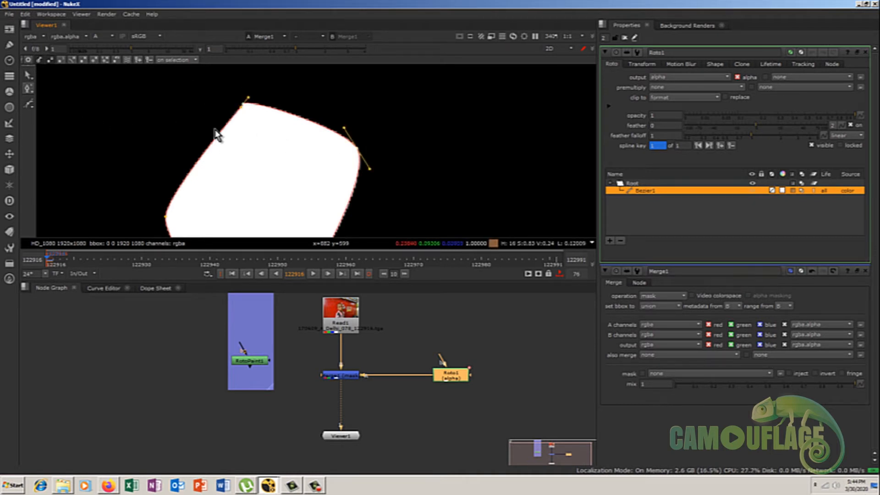
Select the Bezier's topmost point with the Select All tool and feather it outward by two increments.
{"action": "left_click", "coordinate": [29, 76]}
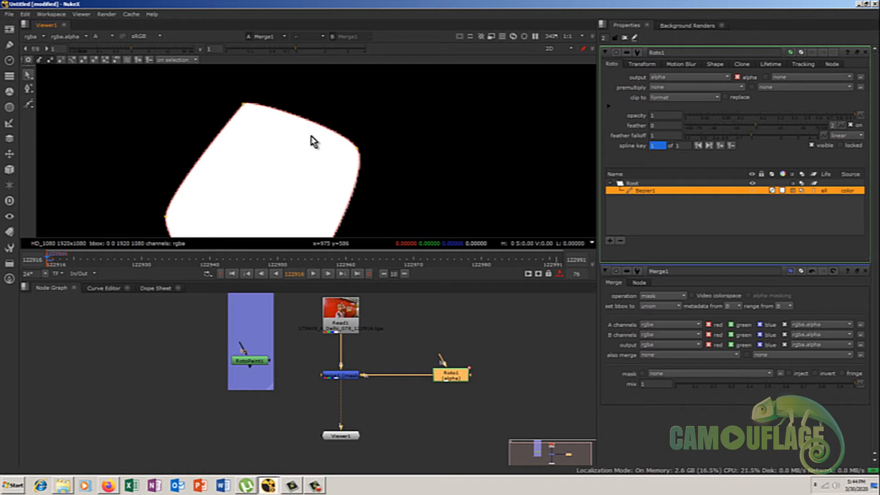
{"action": "left_click", "coordinate": [28, 74]}
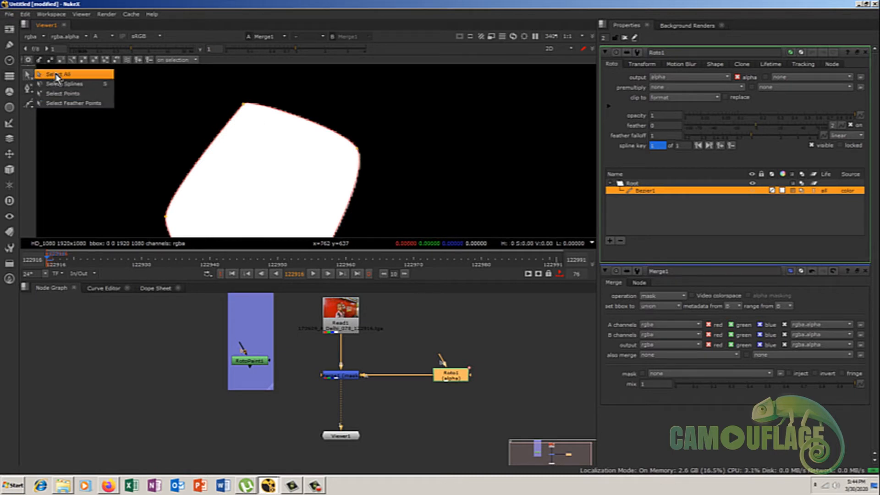
{"action": "left_click", "coordinate": [56, 74]}
{"action": "left_click", "coordinate": [242, 105]}
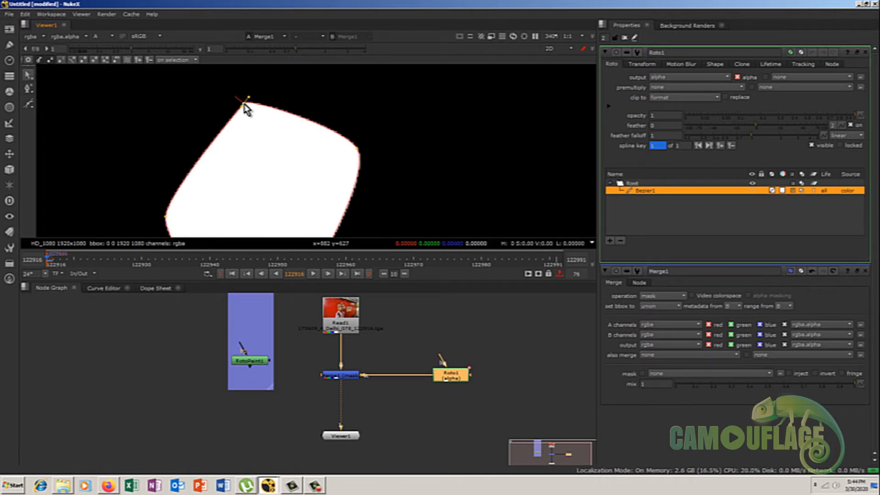
{"action": "key", "text": "e"}
{"action": "key", "text": "e"}
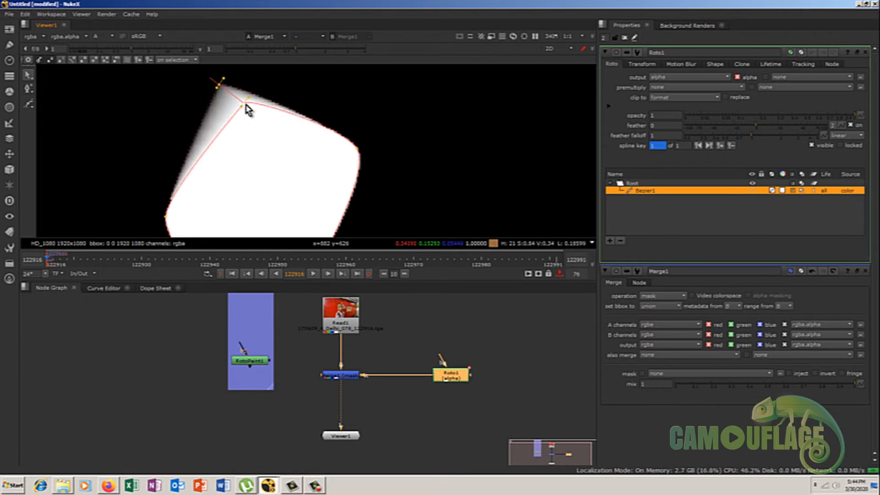
Reposition the Bezier's topmost point slightly inward and pull its feather point outward, both with the Select All tool.
{"action": "left_click_drag", "start_coordinate": [245, 105], "coordinate": [205, 88]}
{"action": "key", "text": "ctrl+z"}
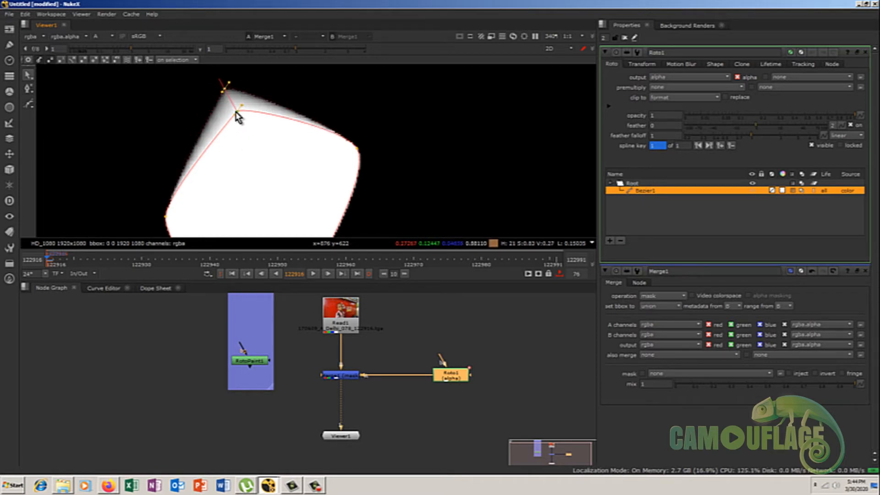
{"action": "mouse_move", "coordinate": [233, 120]}
{"action": "left_mouse_down"}
{"action": "mouse_move", "coordinate": [243, 126]}
{"action": "mouse_move", "coordinate": [243, 116]}
{"action": "mouse_move", "coordinate": [236, 121]}
{"action": "left_mouse_up"}
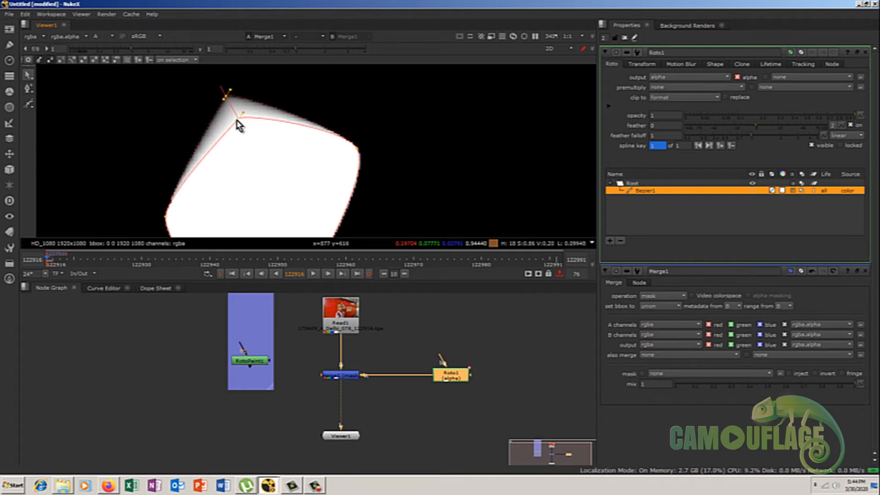
{"action": "left_click_drag", "start_coordinate": [242, 114], "coordinate": [237, 123]}
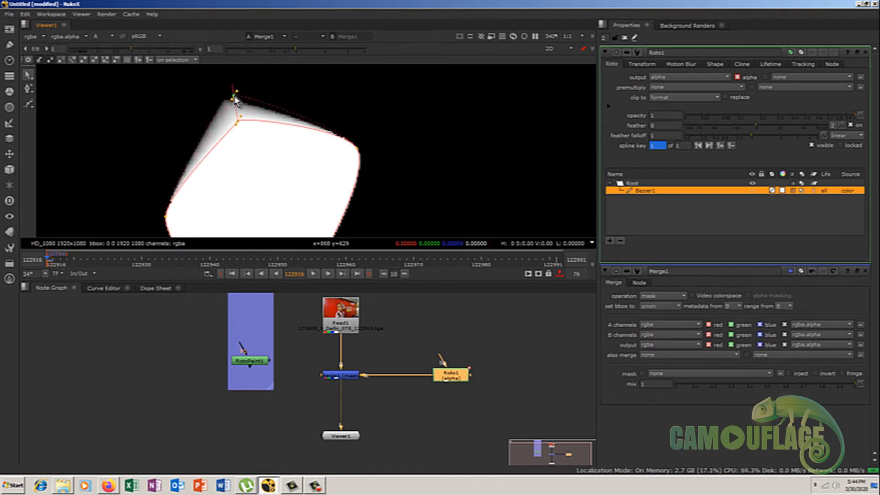
{"action": "left_click_drag", "start_coordinate": [228, 104], "coordinate": [221, 99]}
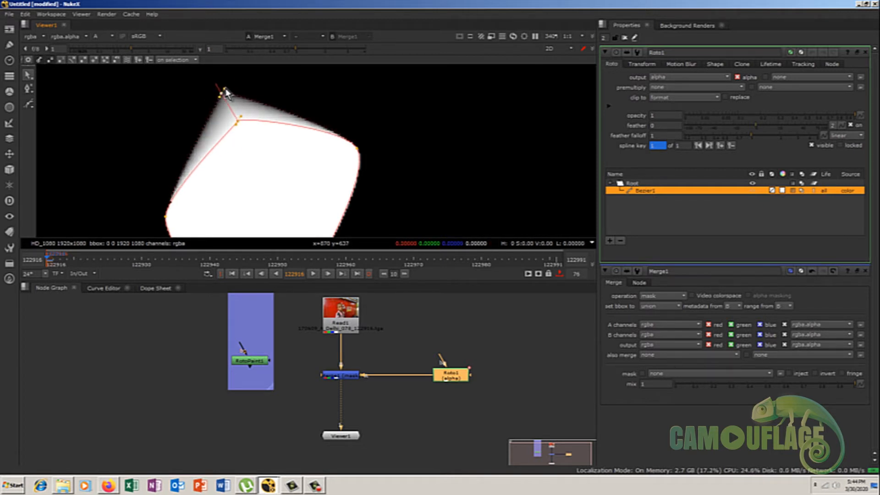
Move the Bezier's topmost point outward using Select Points, and its feather point farther out using Select Feather Points.
{"action": "left_click_drag", "start_coordinate": [29, 76], "coordinate": [52, 96]}
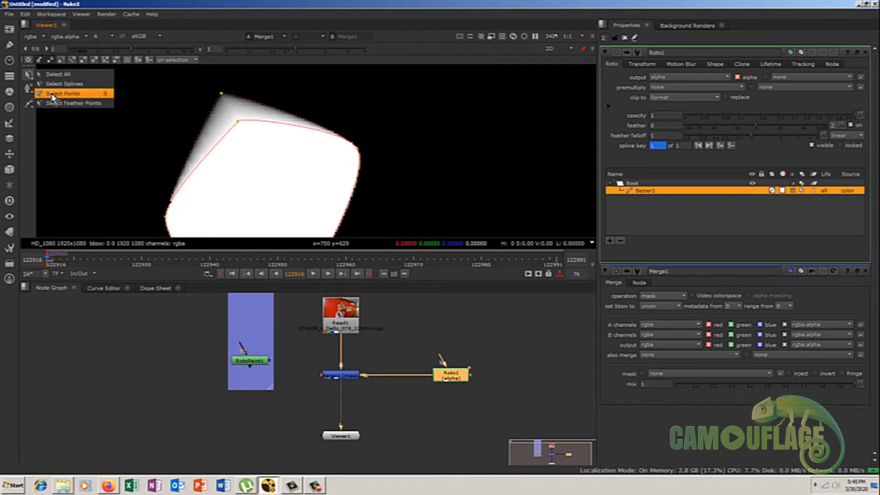
{"action": "left_click_drag", "start_coordinate": [237, 128], "coordinate": [231, 118]}
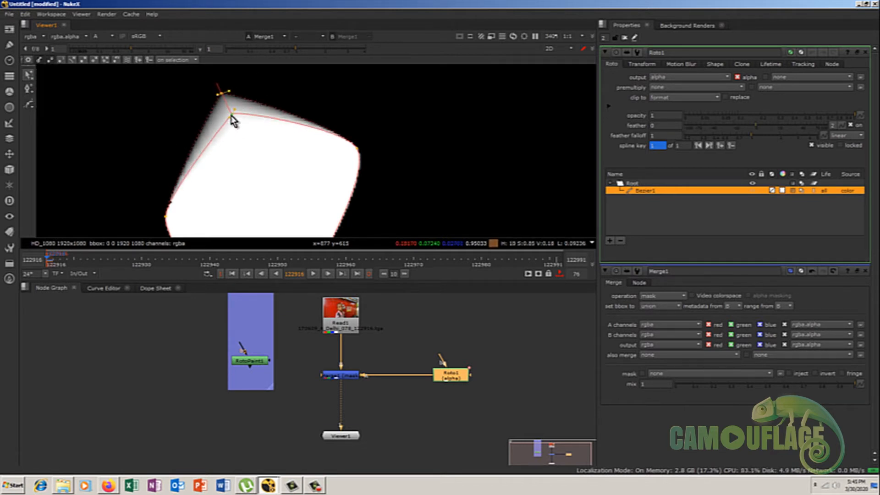
{"action": "left_click", "coordinate": [26, 79]}
{"action": "left_click", "coordinate": [69, 104]}
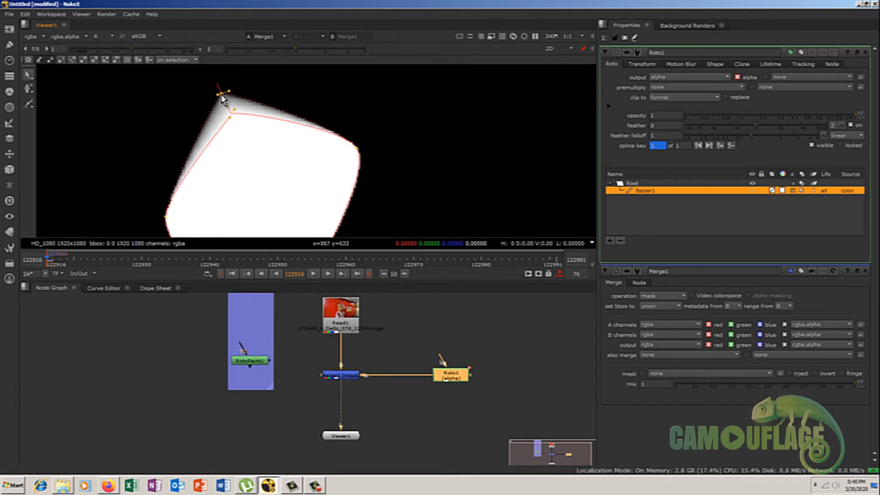
{"action": "mouse_move", "coordinate": [222, 94]}
{"action": "left_mouse_down"}
{"action": "mouse_move", "coordinate": [210, 98]}
{"action": "mouse_move", "coordinate": [221, 89]}
{"action": "left_mouse_up"}
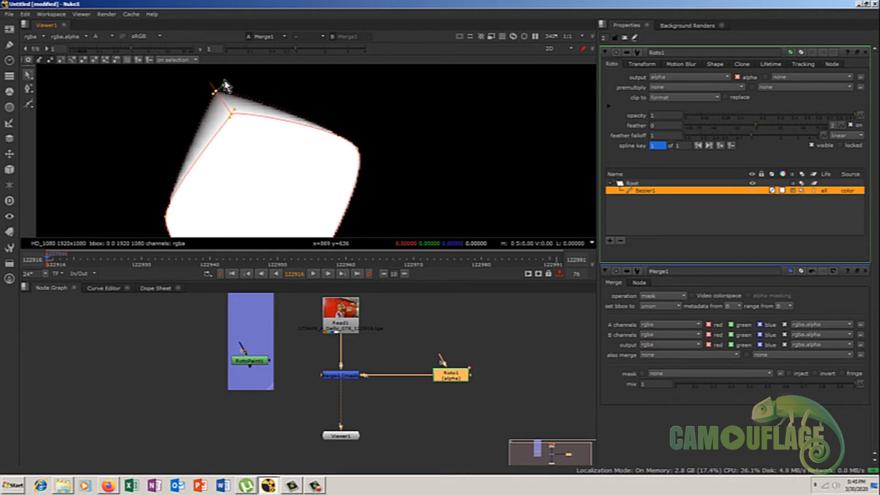
Remove the feather from the Bezier's topmost point with the Remove Feather tool.
{"action": "left_click", "coordinate": [32, 92]}
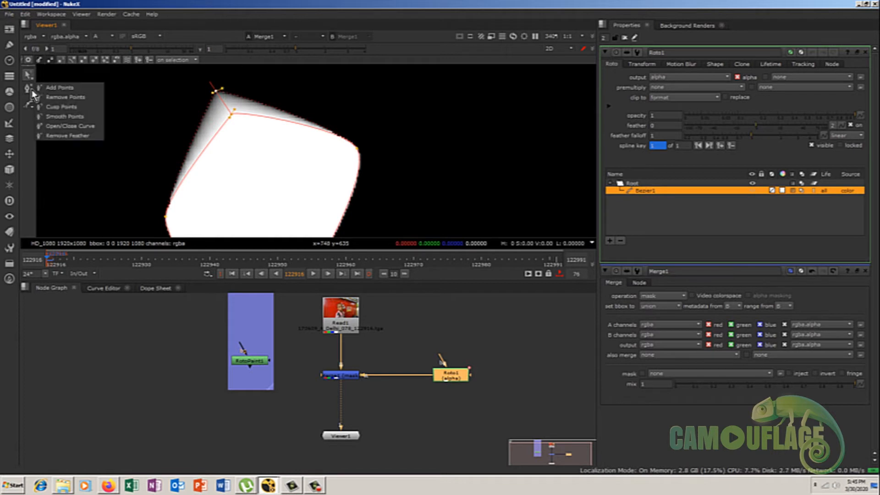
{"action": "left_click", "coordinate": [83, 141]}
{"action": "left_click", "coordinate": [233, 116]}
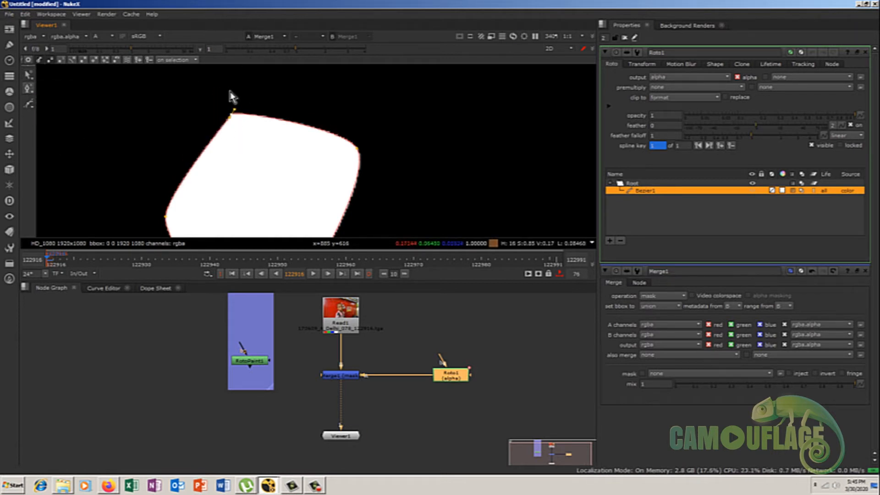
Examine the Roto node's available shape-drawing tools, from Bezier and Cusped Bezier to Open Spline.
{"action": "left_click", "coordinate": [30, 108]}
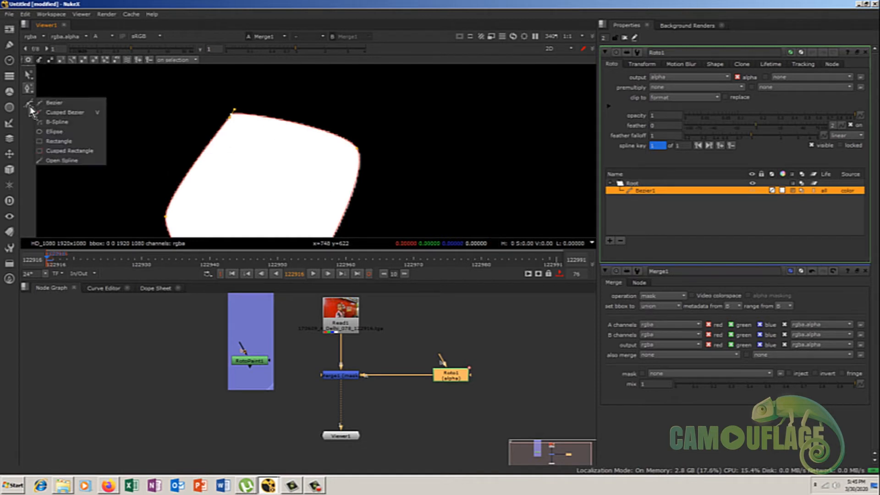
{"action": "left_click", "coordinate": [30, 105]}
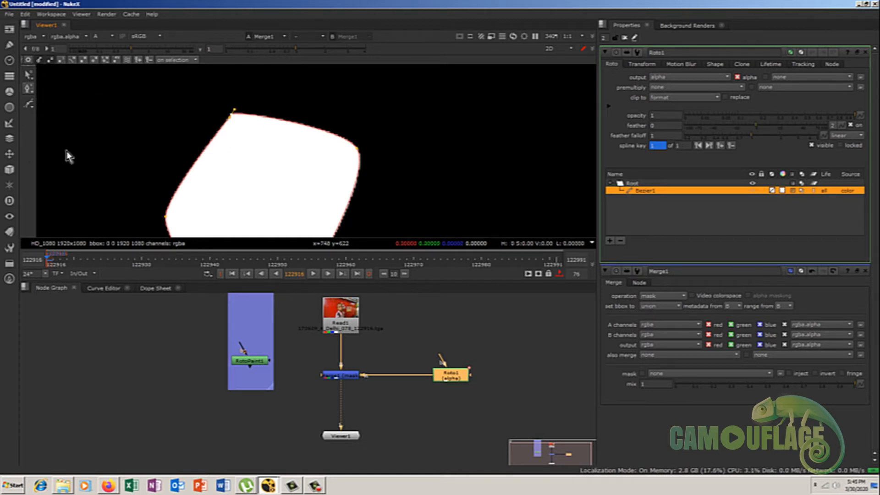
{"action": "scroll", "coordinate": [351, 342], "scroll_direction": "down", "scroll_amount": 3}
{"action": "scroll", "coordinate": [305, 165], "scroll_direction": "down", "scroll_amount": 2}
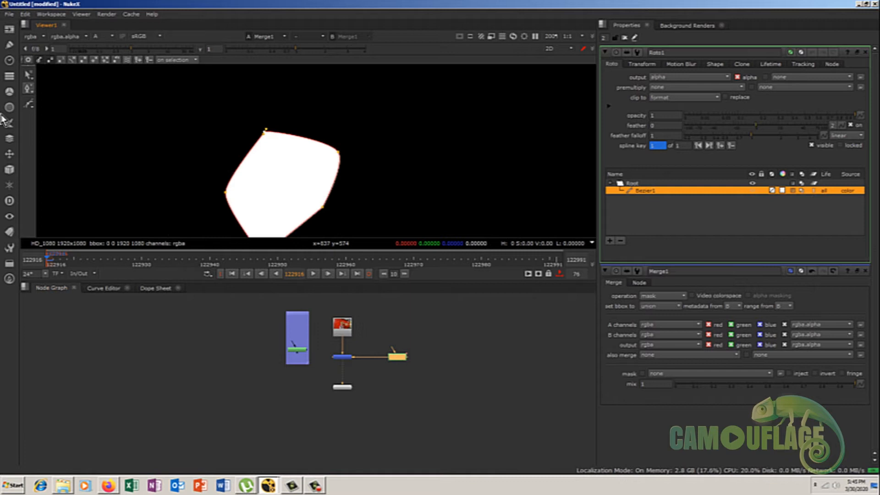
{"action": "left_click", "coordinate": [28, 108]}
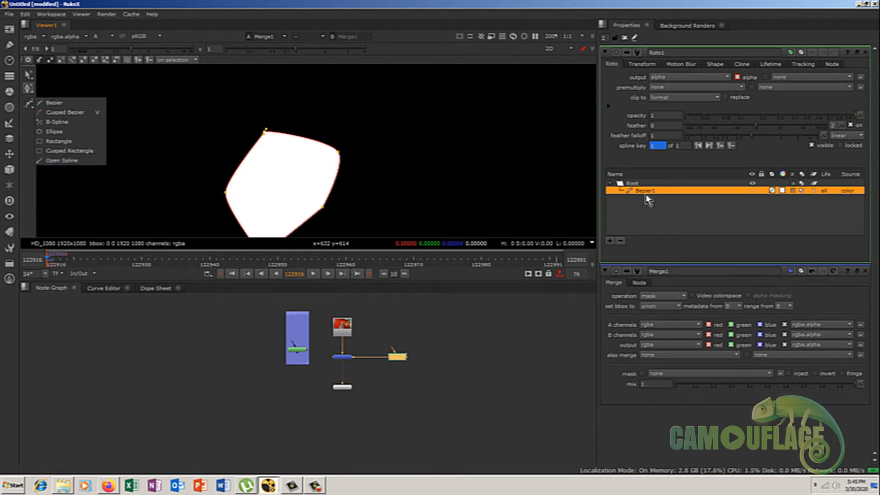
Delete Bezier1 from the Roto node's shape list and set the Merge1 operation to over.
{"action": "left_click", "coordinate": [619, 240]}
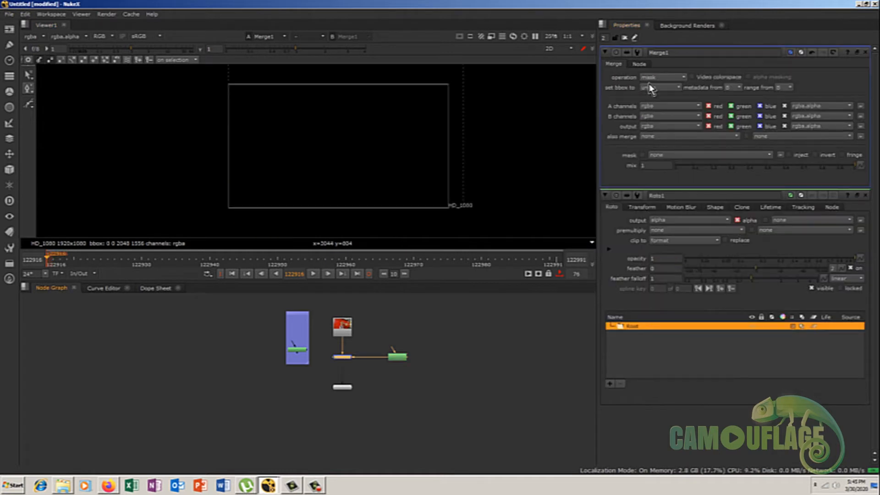
{"action": "left_click", "coordinate": [660, 77]}
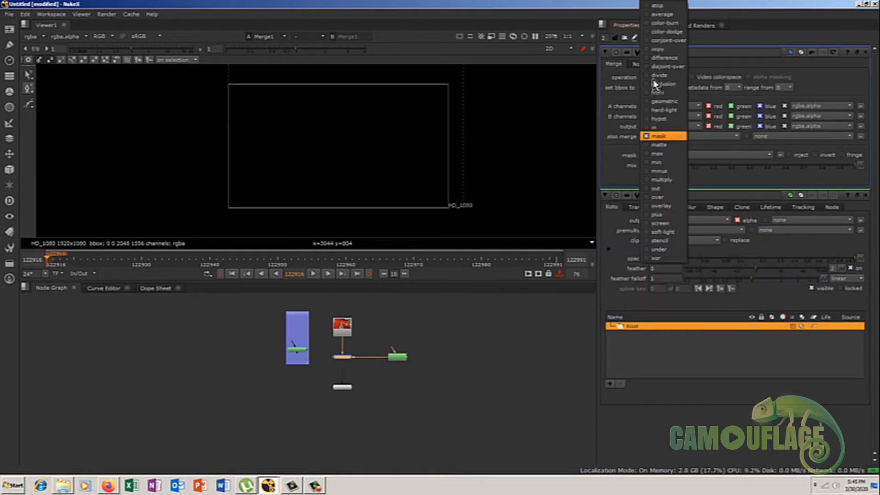
{"action": "left_click", "coordinate": [655, 198]}
{"action": "scroll", "coordinate": [456, 151], "scroll_direction": "down", "scroll_amount": 2}
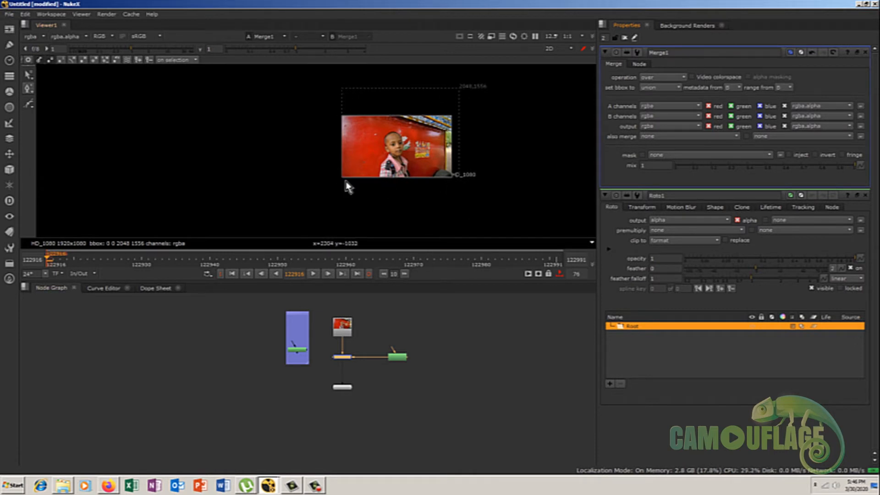
{"action": "scroll", "coordinate": [432, 158], "scroll_direction": "up", "scroll_amount": 3}
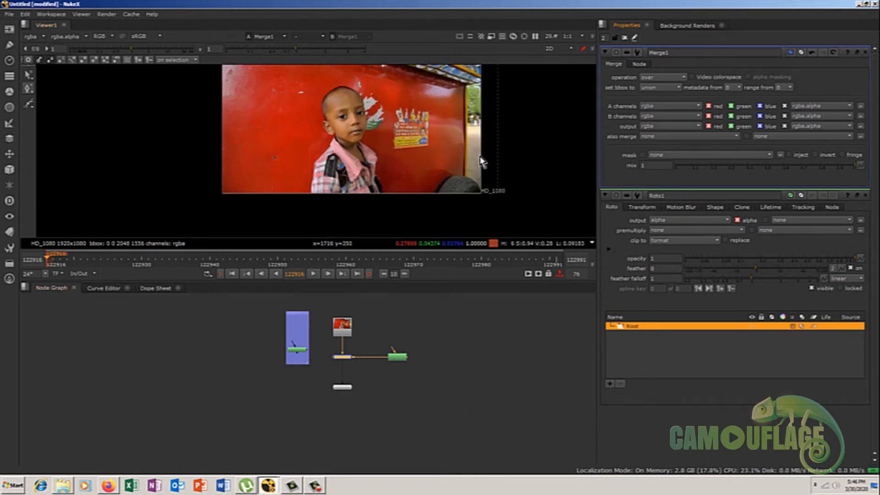
Set the project's full size format to HD_1080 1920x1080.
{"action": "left_click", "coordinate": [475, 371]}
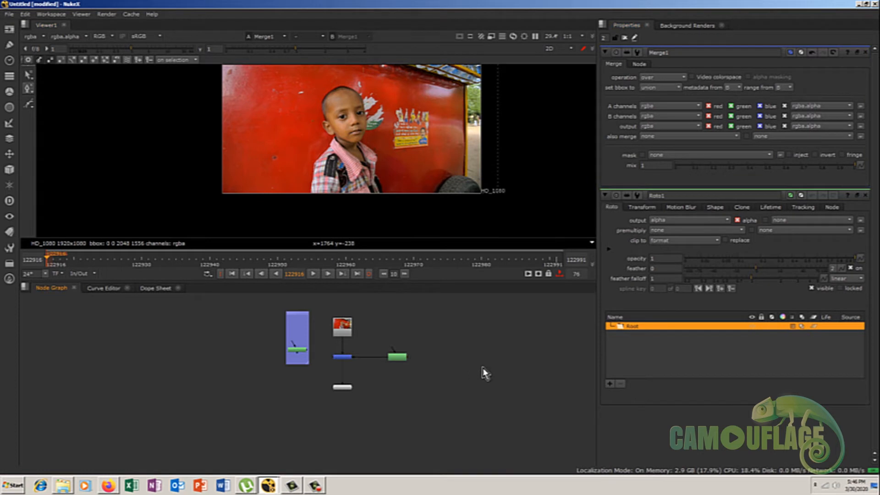
{"action": "key", "text": "s"}
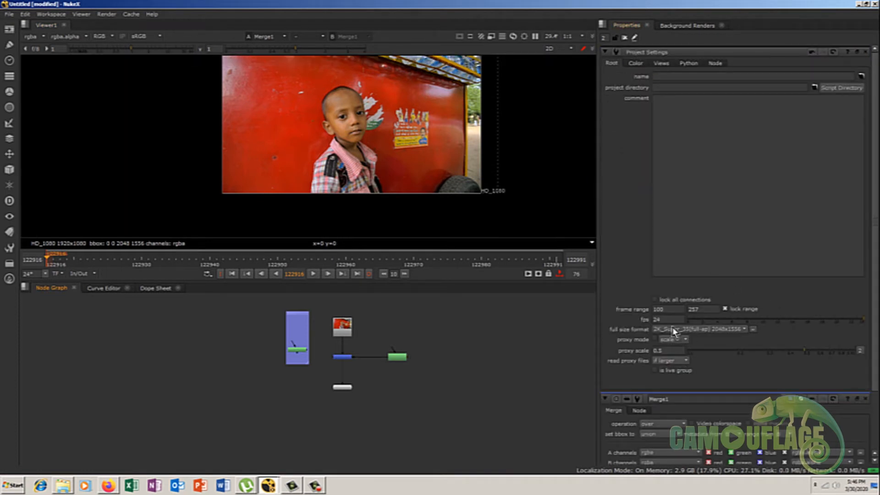
{"action": "left_click", "coordinate": [723, 331]}
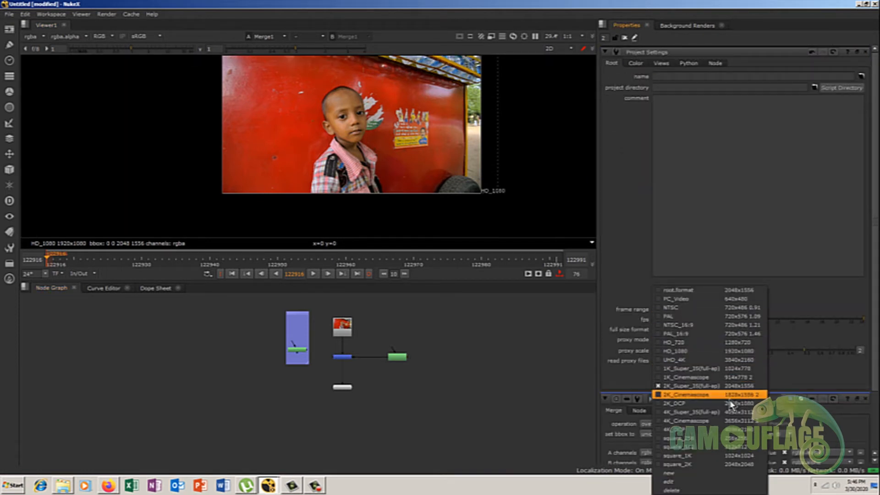
{"action": "left_click", "coordinate": [729, 350]}
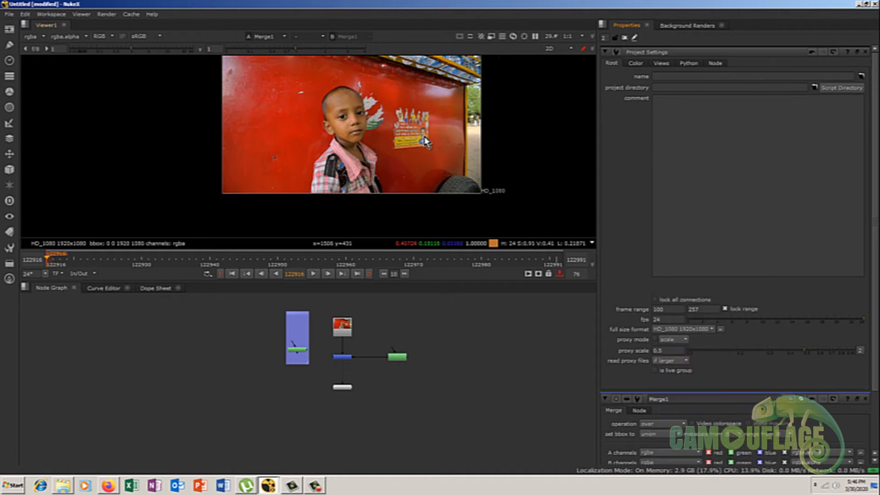
{"action": "scroll", "coordinate": [425, 141], "scroll_direction": "down", "scroll_amount": 2}
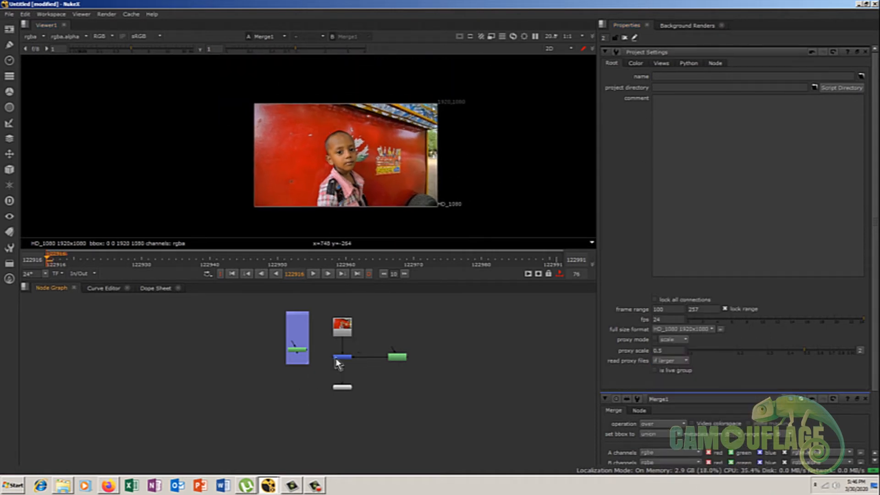
Draw a short two-point Open Spline in Roto1, rising vertically from the hairline at the crown of the boy's head.
{"action": "double_click", "coordinate": [339, 357]}
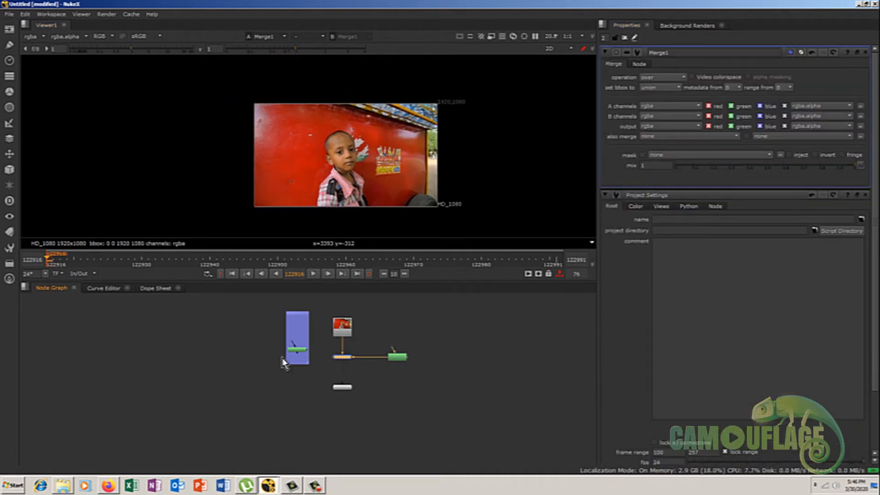
{"action": "scroll", "coordinate": [277, 99], "scroll_direction": "up", "scroll_amount": 12}
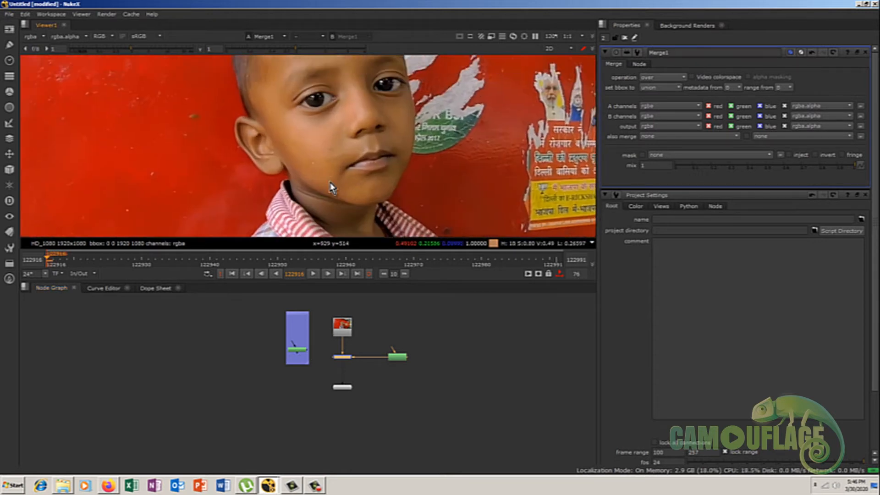
{"action": "scroll", "coordinate": [277, 99], "scroll_direction": "up", "scroll_amount": 1}
{"action": "middle_click_drag", "start_coordinate": [277, 98], "coordinate": [266, 188]}
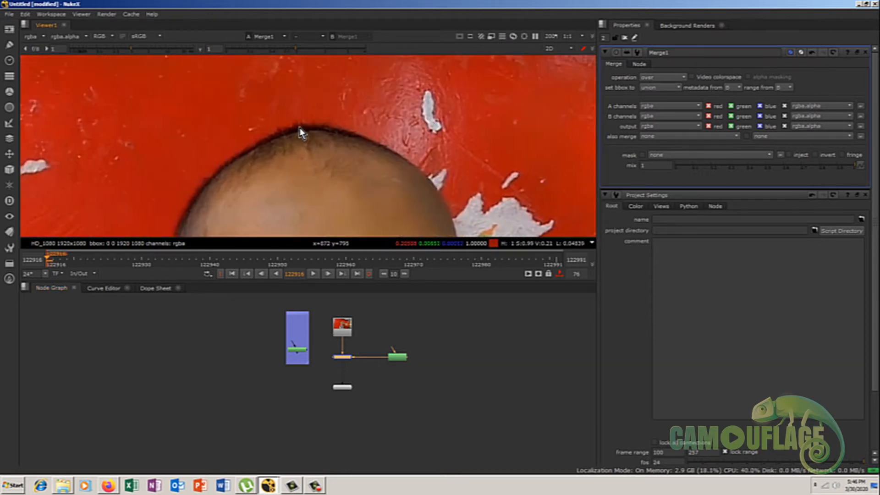
{"action": "double_click", "coordinate": [396, 357]}
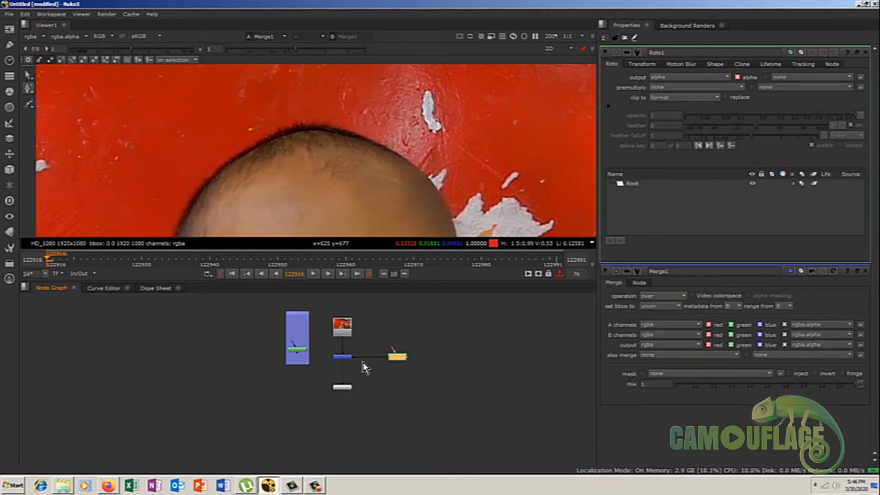
{"action": "left_click", "coordinate": [29, 103]}
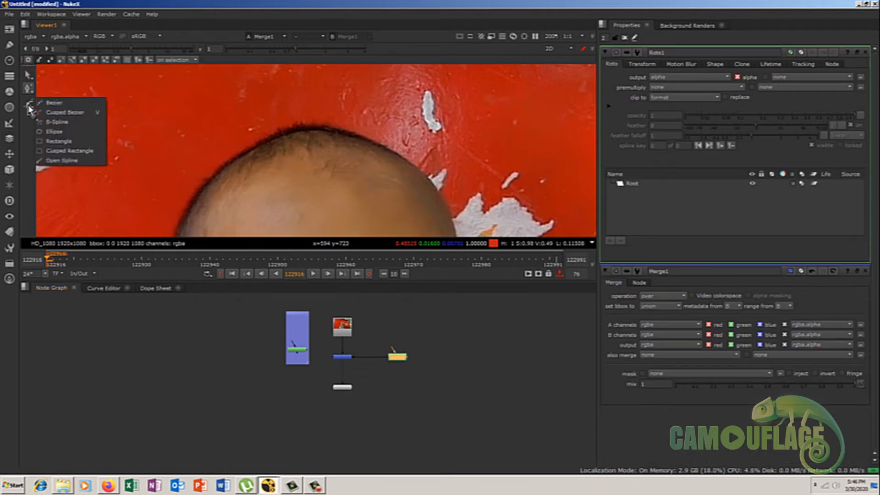
{"action": "left_click", "coordinate": [42, 160]}
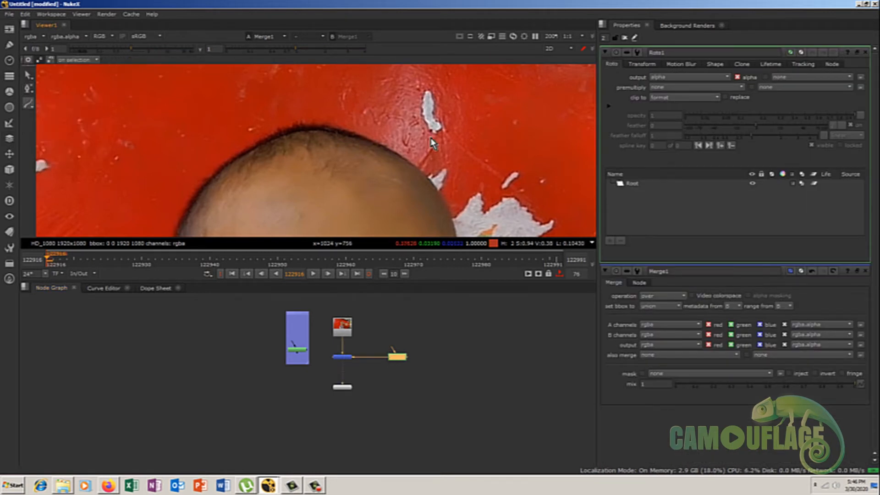
{"action": "left_click", "coordinate": [300, 130]}
{"action": "left_click", "coordinate": [300, 103]}
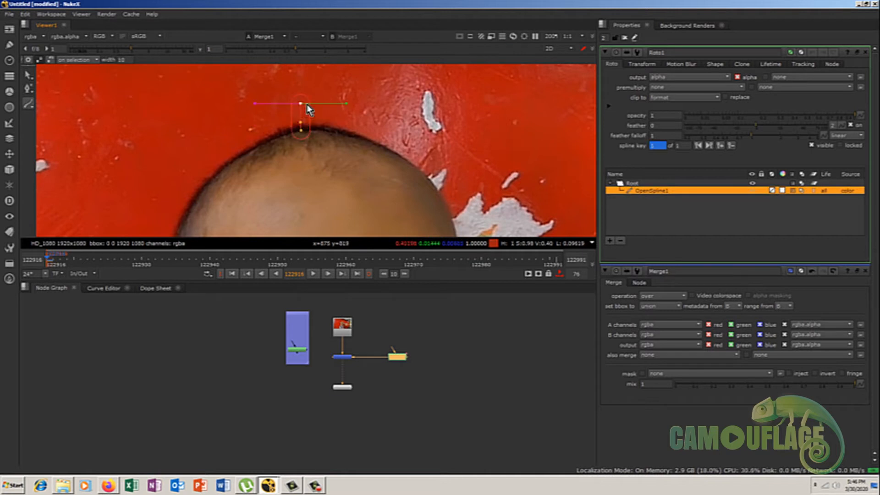
{"action": "key", "text": "Return"}
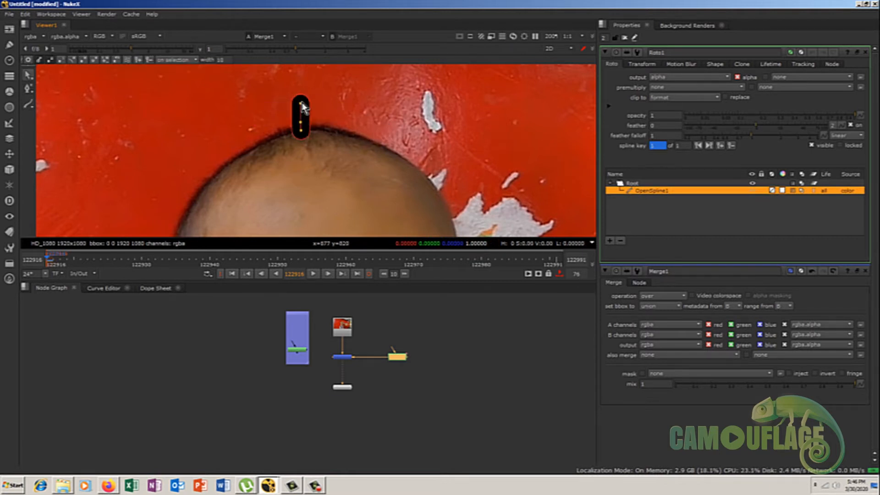
Raise the open spline's upper point, narrow its solid core inside the feather, and add a point between the two ends.
{"action": "left_click_drag", "start_coordinate": [301, 105], "coordinate": [299, 95]}
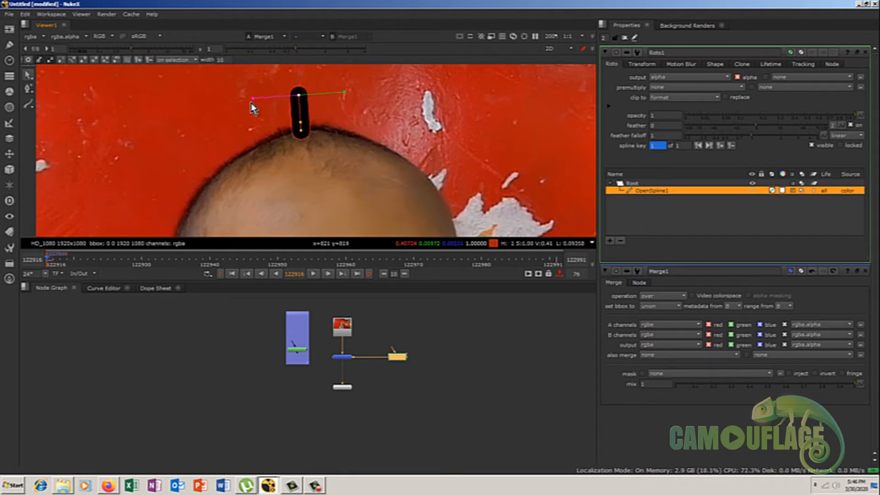
{"action": "left_click", "coordinate": [301, 131]}
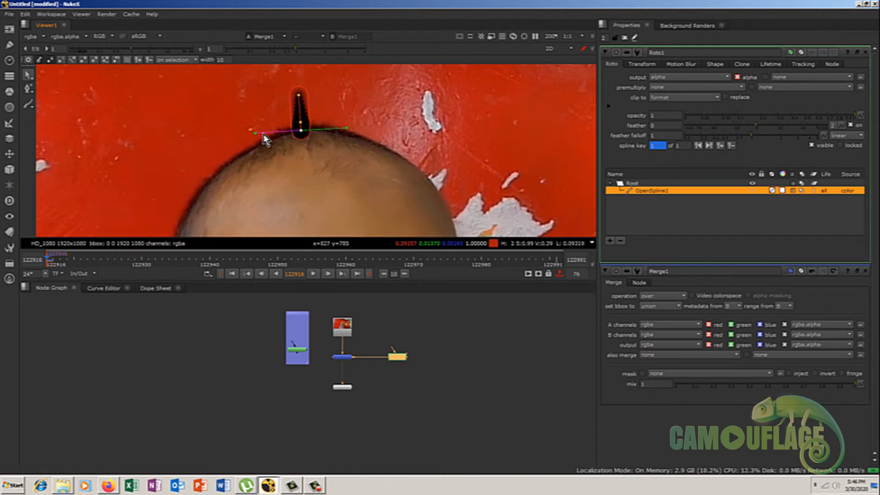
{"action": "left_click_drag", "start_coordinate": [300, 130], "coordinate": [300, 117]}
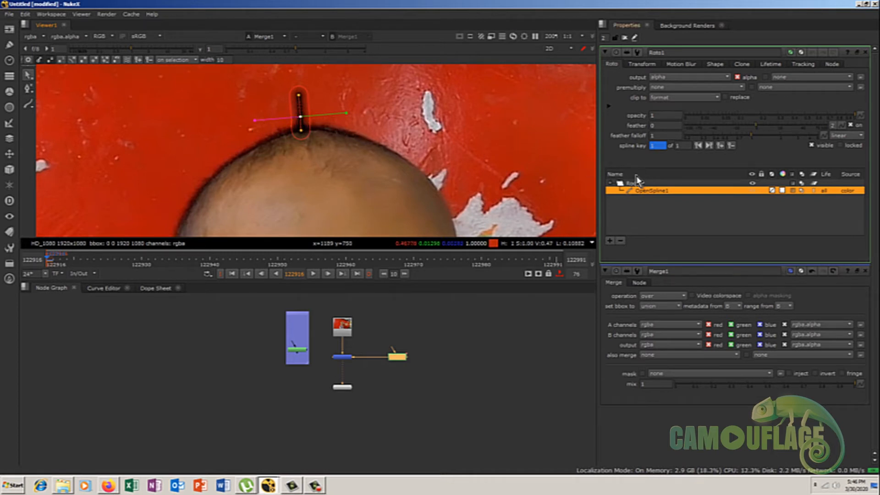
{"action": "key", "text": "a"}
{"action": "key", "text": "a"}
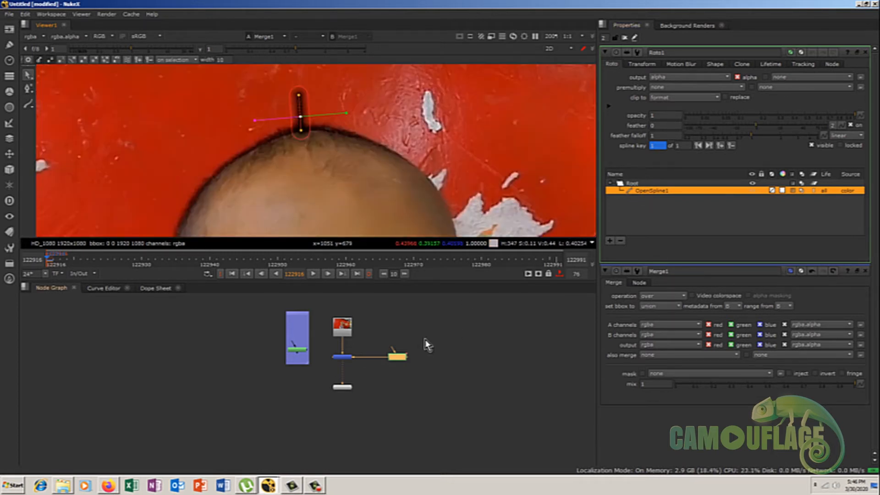
Set the Merge1 operation to mask.
{"action": "double_click", "coordinate": [342, 356]}
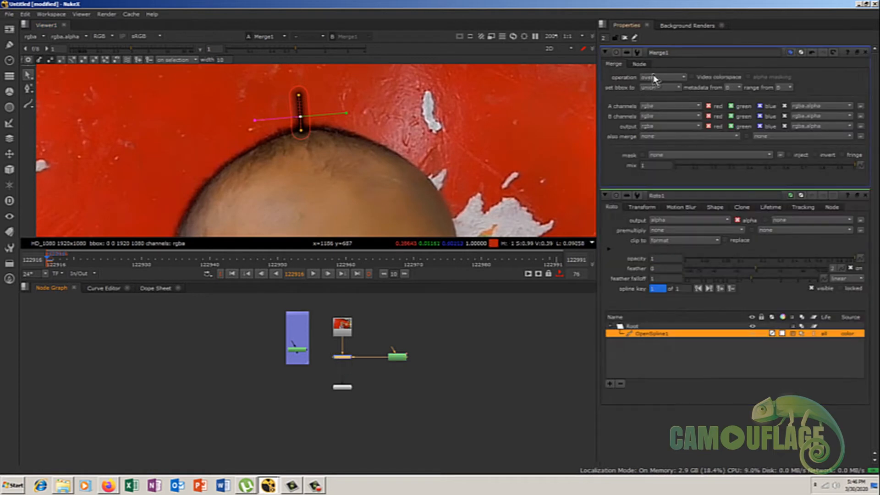
{"action": "left_click", "coordinate": [660, 78]}
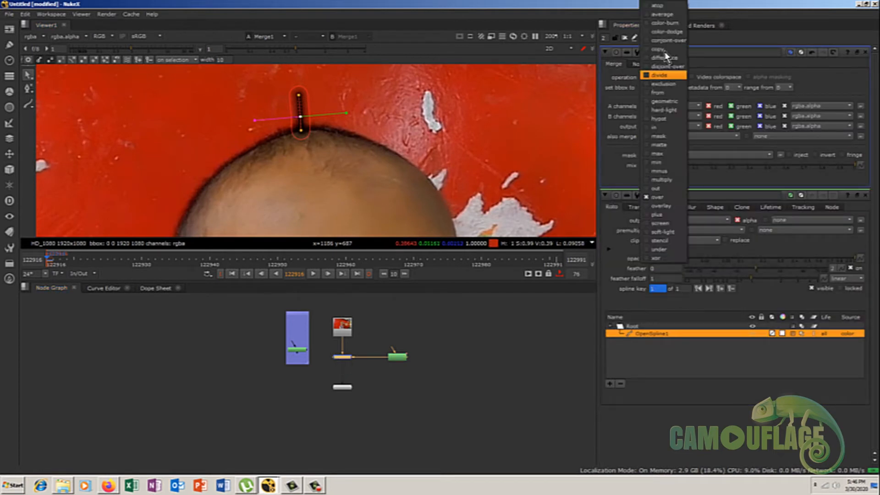
{"action": "left_click", "coordinate": [660, 136]}
{"action": "scroll", "coordinate": [308, 118], "scroll_direction": "up", "scroll_amount": 3}
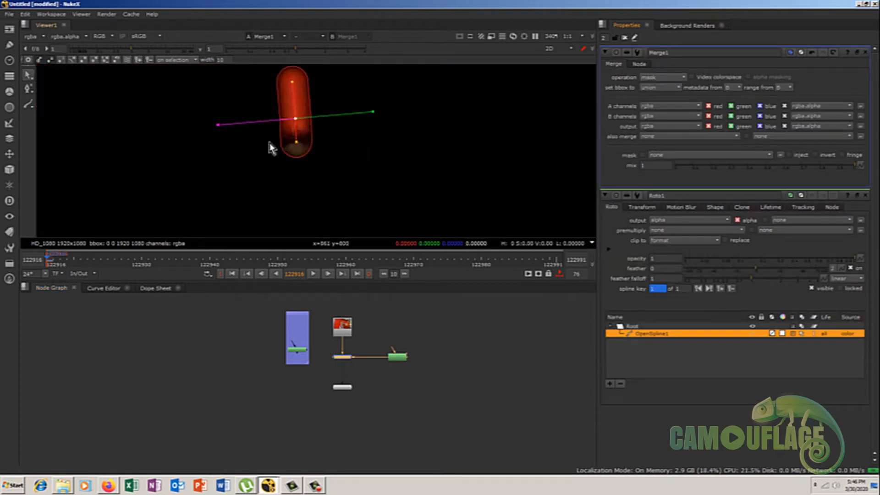
Narrow the open spline's outer feather width at its upper, middle and lower points to form a thin strand.
{"action": "left_click", "coordinate": [346, 137]}
{"action": "left_click", "coordinate": [292, 82]}
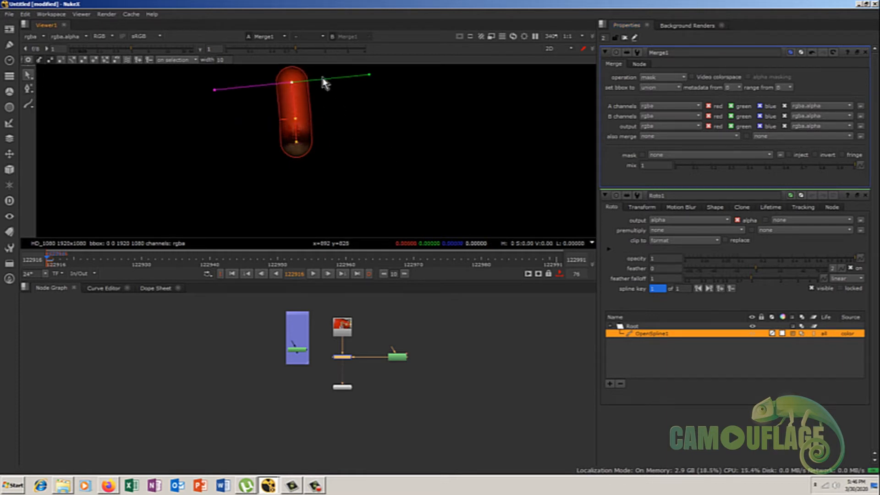
{"action": "left_click_drag", "start_coordinate": [369, 75], "coordinate": [355, 79]}
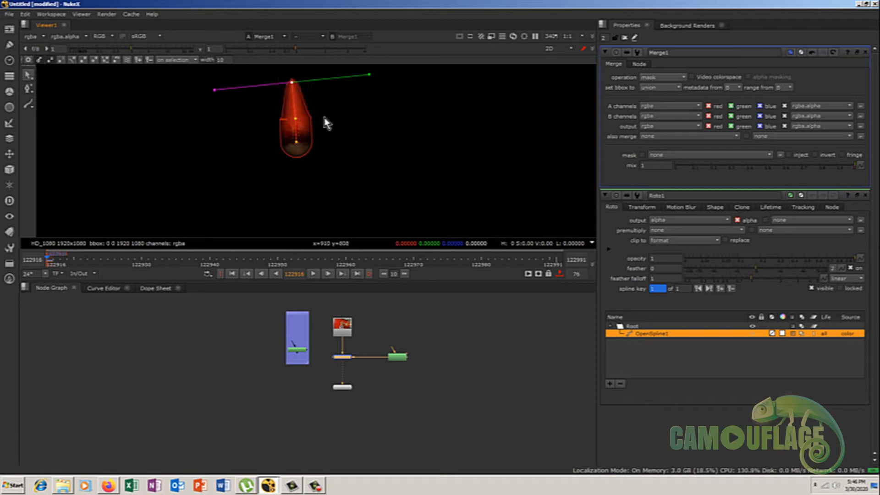
{"action": "left_click", "coordinate": [297, 119]}
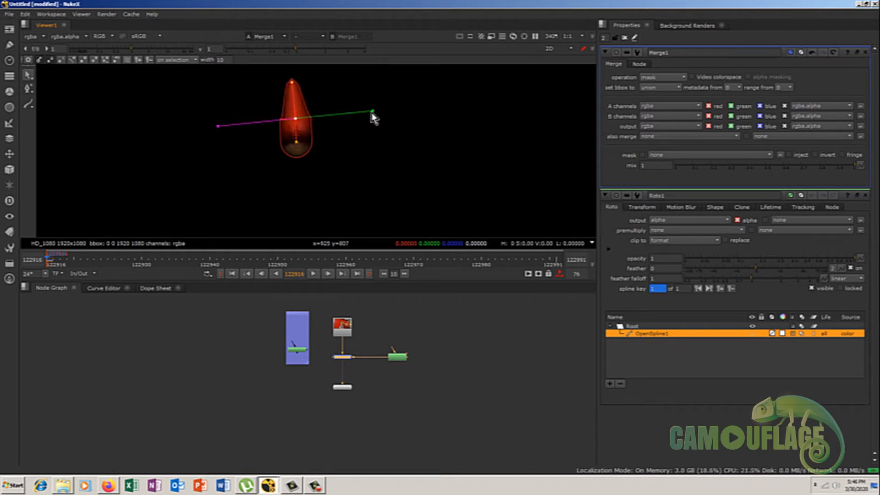
{"action": "key", "text": "shift+z"}
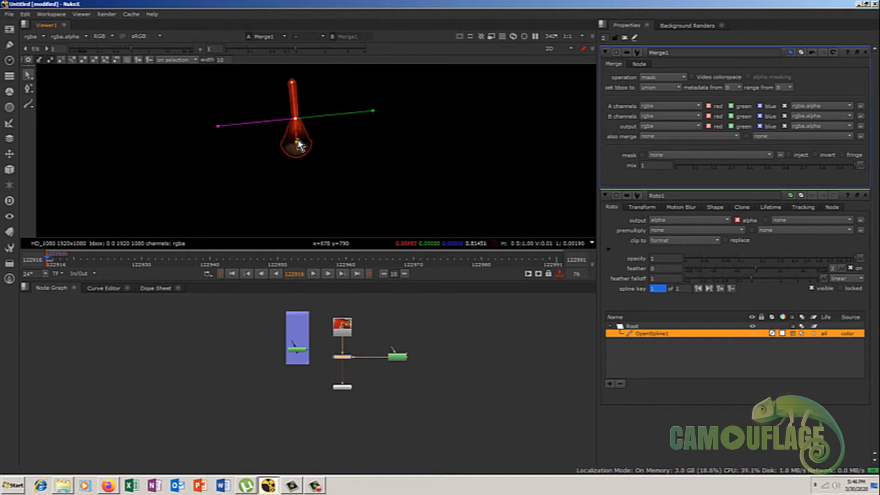
{"action": "left_click", "coordinate": [294, 143]}
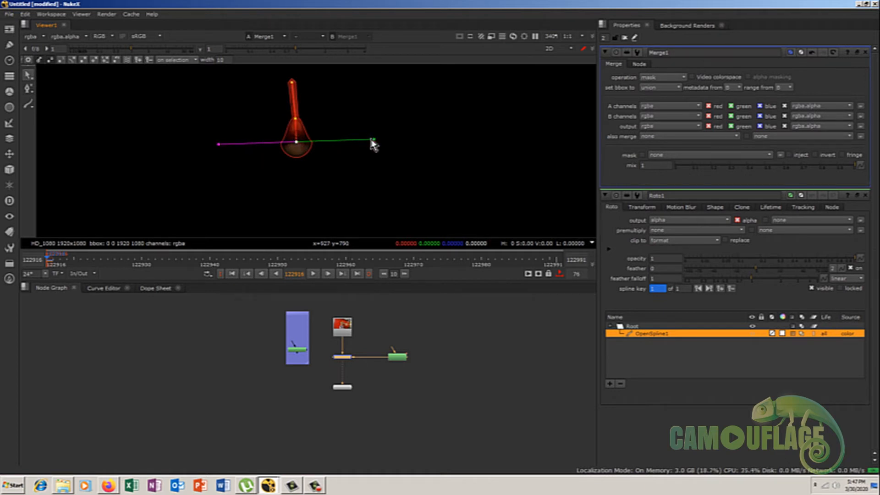
{"action": "left_click_drag", "start_coordinate": [373, 144], "coordinate": [359, 143]}
{"action": "key", "text": "shift+z"}
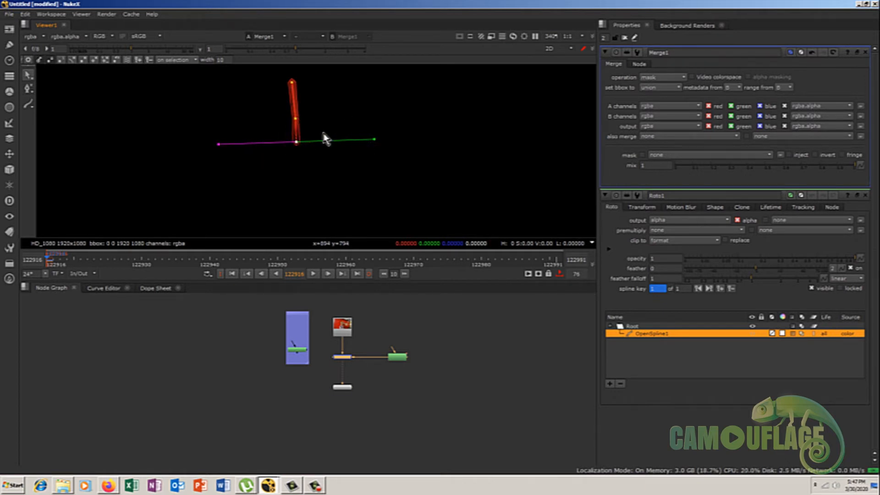
Shift the open spline's middle point slightly upward and smooth it with the Smooth Points tool.
{"action": "left_click", "coordinate": [296, 119]}
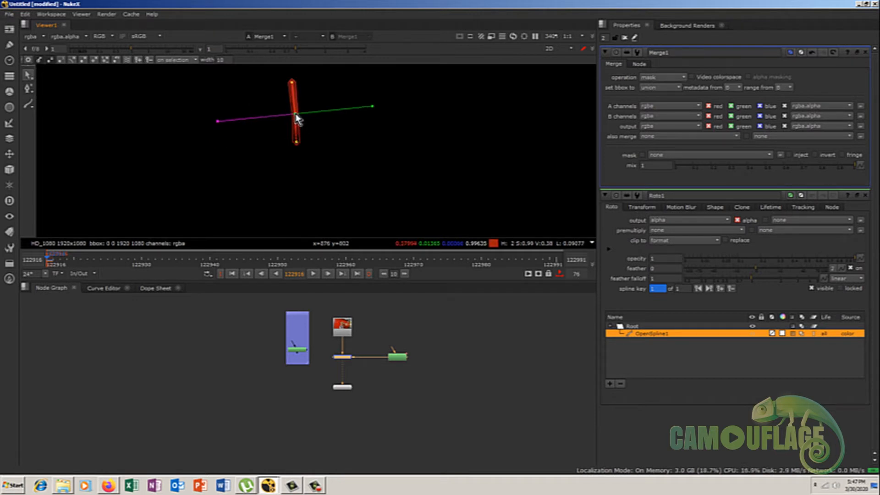
{"action": "right_click", "coordinate": [32, 95]}
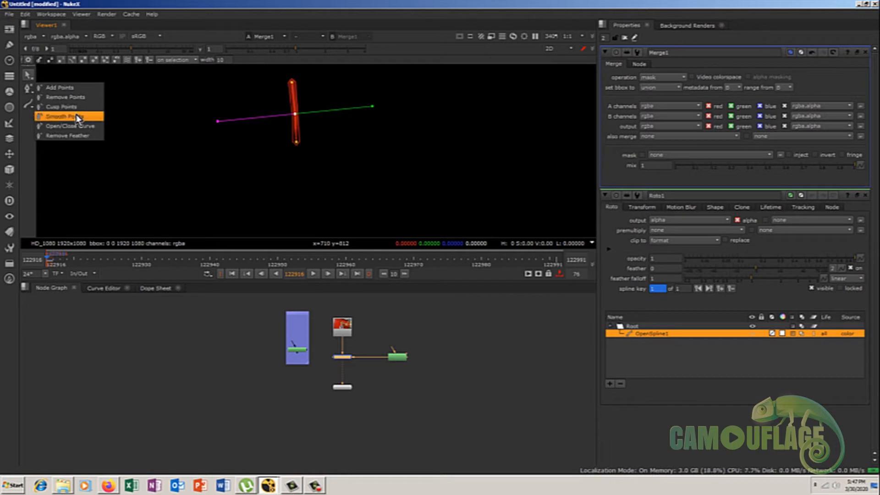
{"action": "left_click", "coordinate": [73, 117]}
{"action": "left_click", "coordinate": [298, 116]}
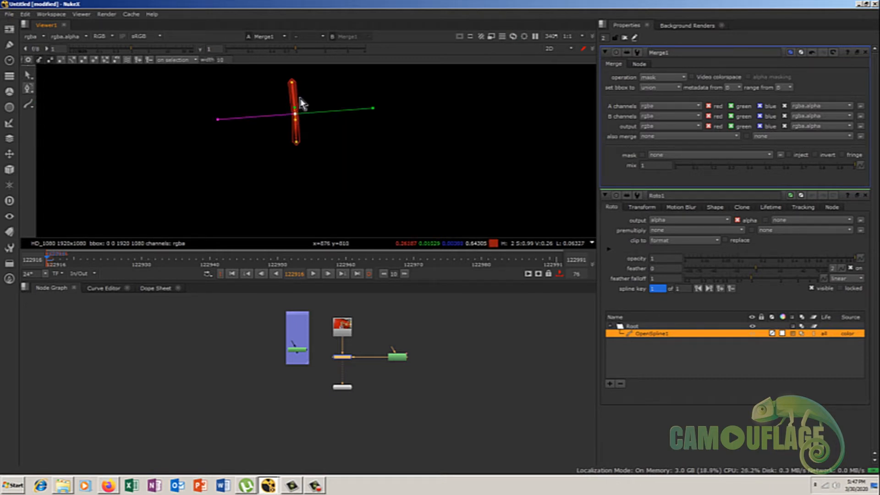
Using Select All, reposition the open spline's middle and upper points and tilt the tip's tangent to bend the strand into a gentle S-curve.
{"action": "left_click", "coordinate": [29, 75]}
{"action": "right_click", "coordinate": [29, 75]}
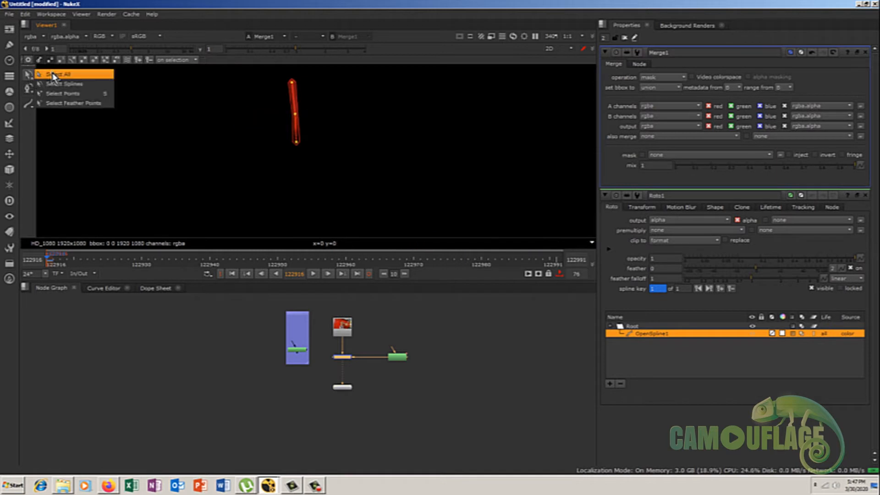
{"action": "left_click", "coordinate": [54, 74]}
{"action": "left_click", "coordinate": [296, 112]}
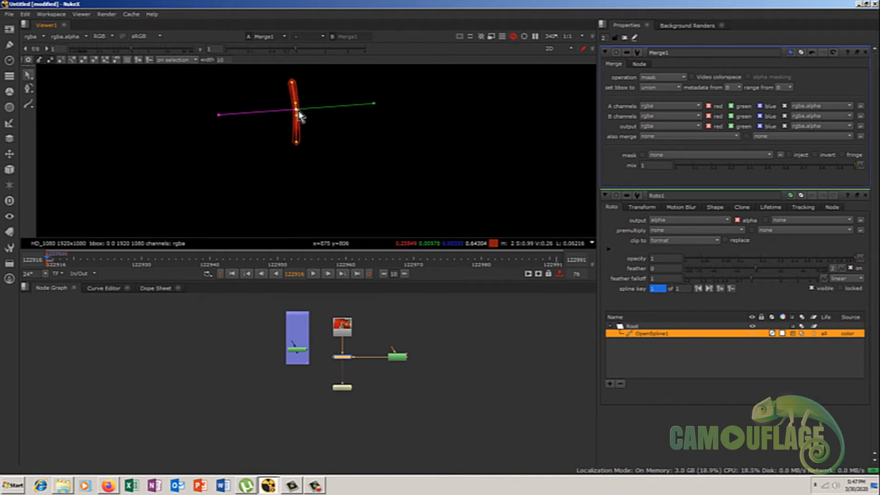
{"action": "scroll", "coordinate": [297, 112], "scroll_direction": "up", "scroll_amount": 3}
{"action": "left_click_drag", "start_coordinate": [291, 98], "coordinate": [286, 131]}
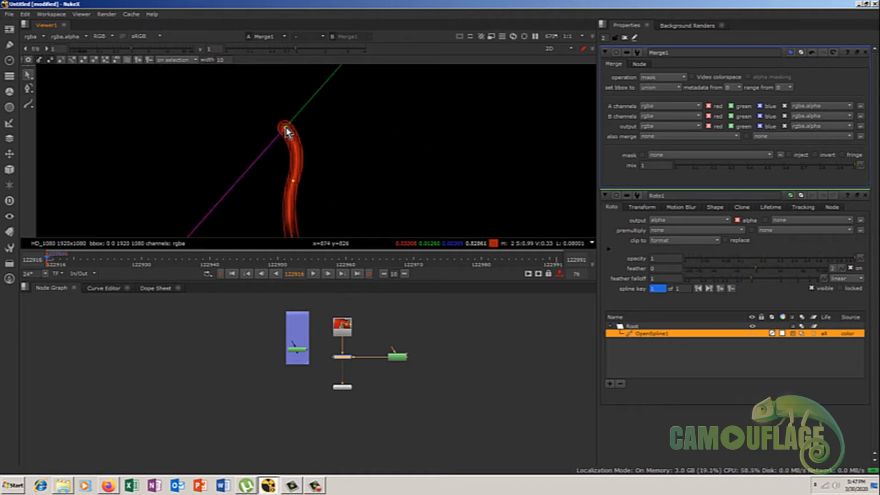
Taper the strand's upper tip to a fine point, then deselect the spline and view the alpha channel.
{"action": "scroll", "coordinate": [355, 136], "scroll_direction": "down", "scroll_amount": 3}
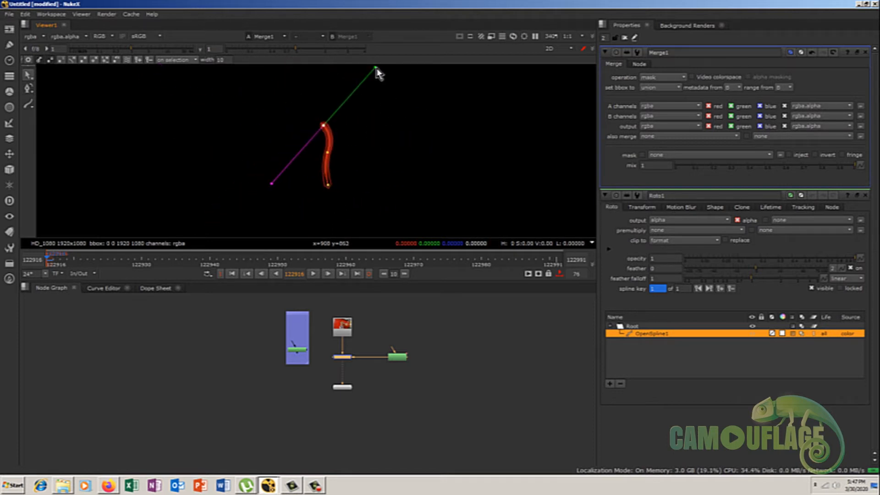
{"action": "scroll", "coordinate": [326, 143], "scroll_direction": "up", "scroll_amount": 3}
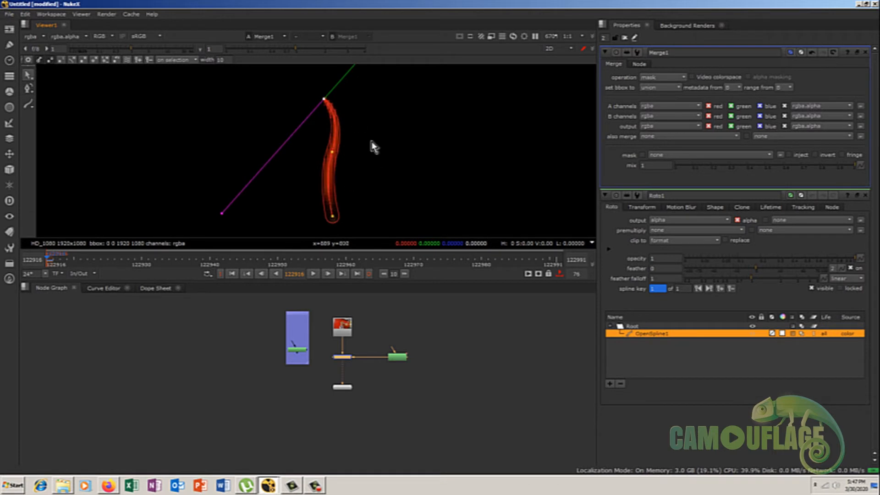
{"action": "left_click", "coordinate": [361, 146]}
{"action": "key", "text": "a"}
{"action": "left_click", "coordinate": [384, 163]}
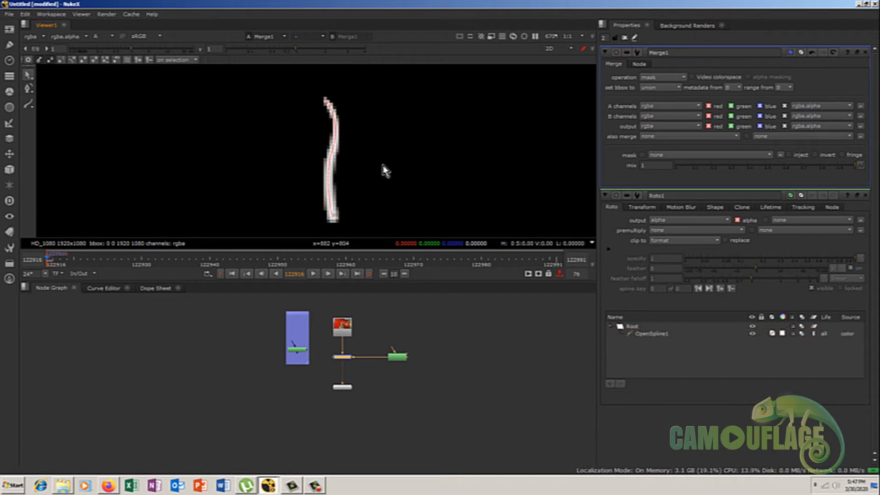
Delete the open spline from the Roto1 node's shape list.
{"action": "scroll", "coordinate": [372, 167], "scroll_direction": "down", "scroll_amount": 5}
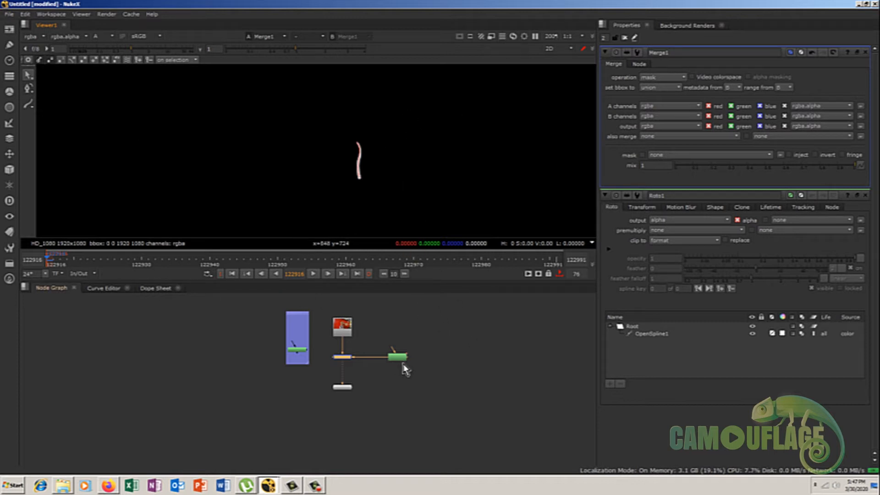
{"action": "left_click", "coordinate": [655, 333]}
{"action": "left_click", "coordinate": [621, 383]}
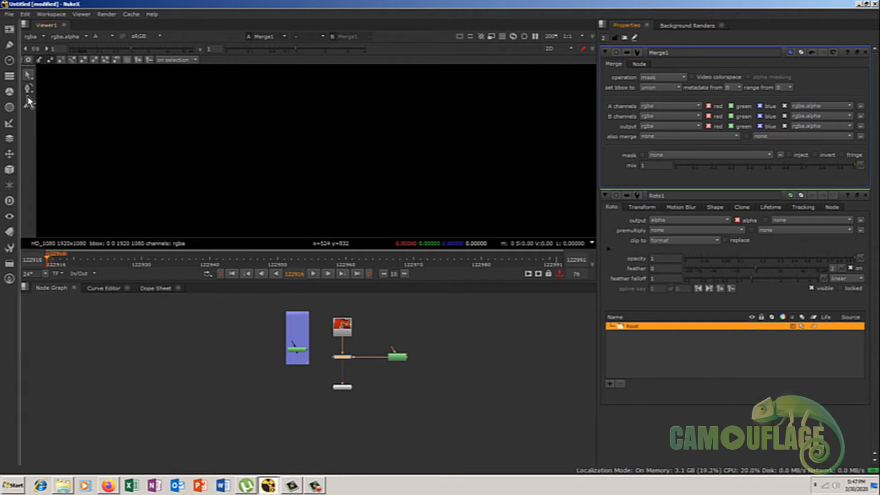
Detach Roto1 from the Merge1 node and connect RotoPaint1 to Merge1's A input instead.
{"action": "scroll", "coordinate": [382, 365], "scroll_direction": "up", "scroll_amount": 6}
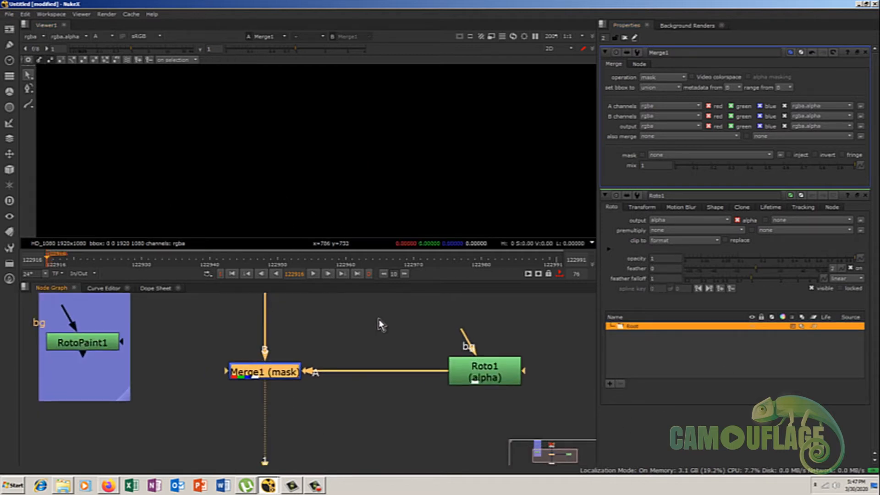
{"action": "left_click", "coordinate": [499, 341]}
{"action": "key", "text": "ctrl+shift+x"}
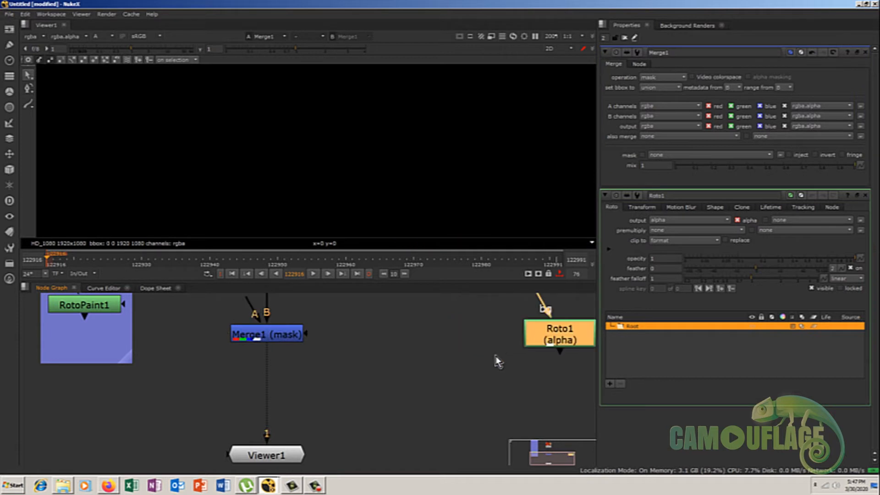
{"action": "left_click_drag", "start_coordinate": [85, 310], "coordinate": [434, 345]}
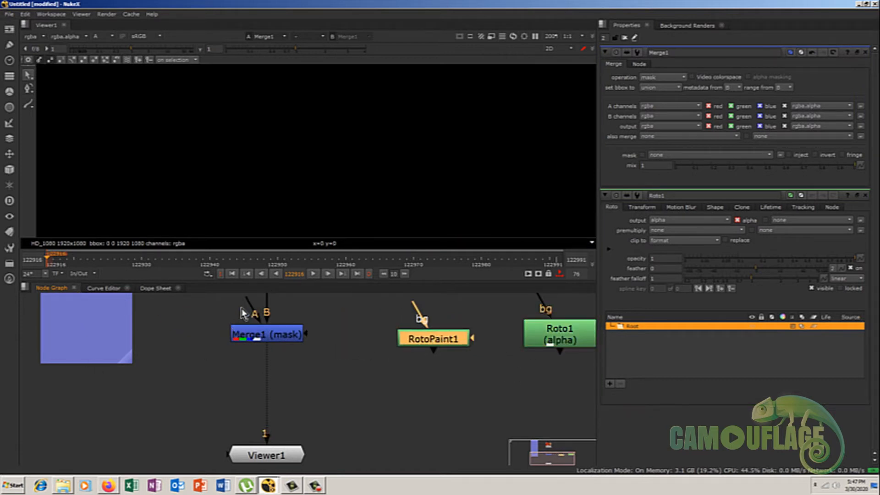
{"action": "left_click_drag", "start_coordinate": [243, 313], "coordinate": [438, 350]}
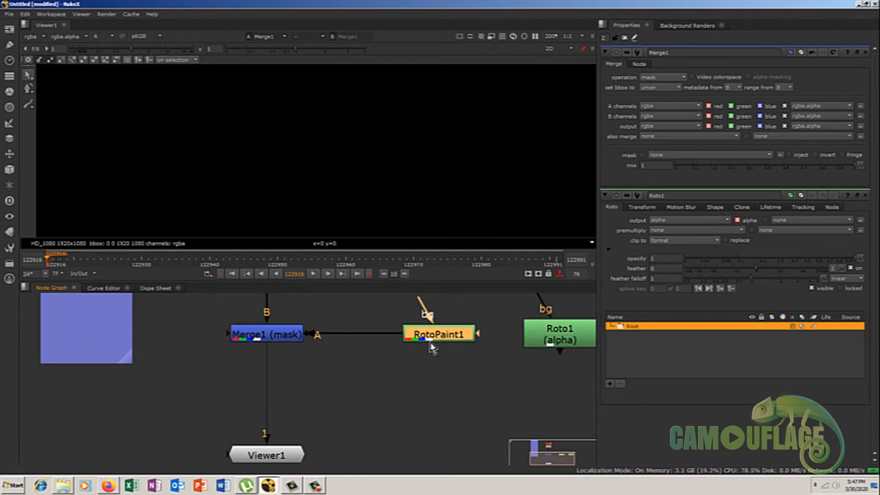
Set Merge1's operation to over and open the RotoPaint1 node's properties.
{"action": "left_click", "coordinate": [245, 340]}
{"action": "left_click", "coordinate": [657, 81]}
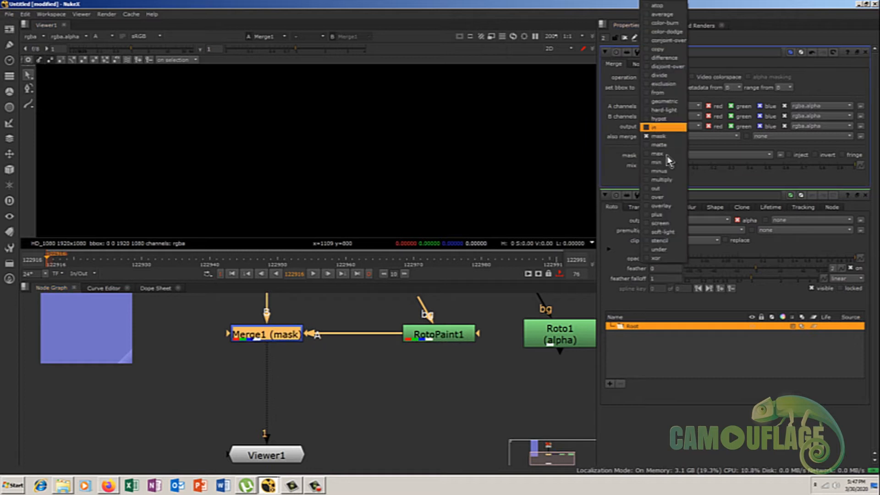
{"action": "left_click", "coordinate": [660, 196]}
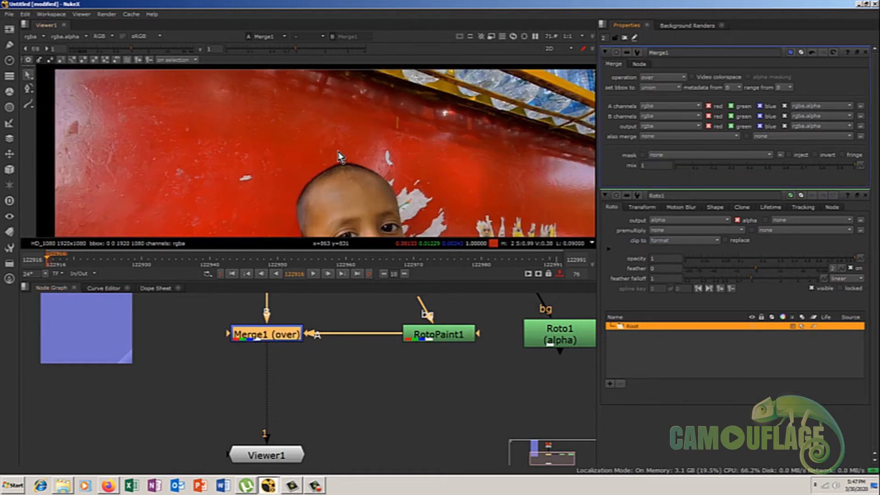
{"action": "scroll", "coordinate": [339, 158], "scroll_direction": "down", "scroll_amount": 5}
{"action": "left_click", "coordinate": [436, 339]}
{"action": "double_click", "coordinate": [435, 339]}
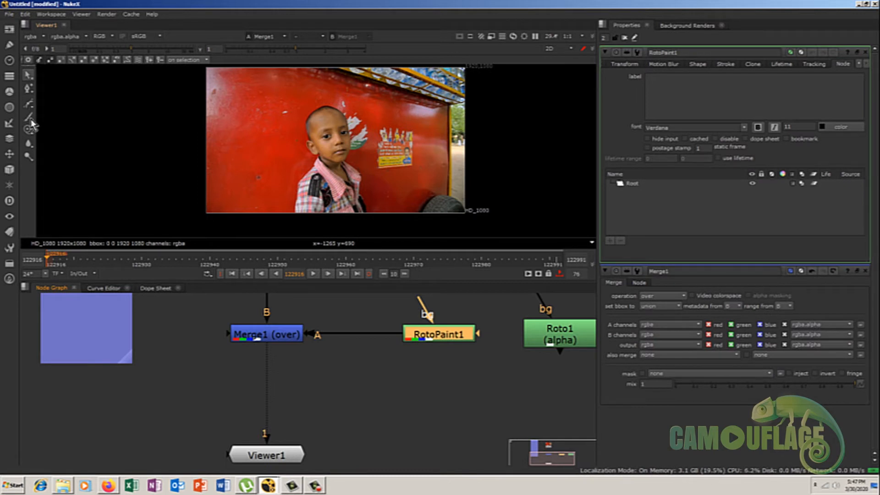
Paint a freehand zigzag stroke with the Brush tool on the red wall beside the boy's head.
{"action": "right_click", "coordinate": [31, 119]}
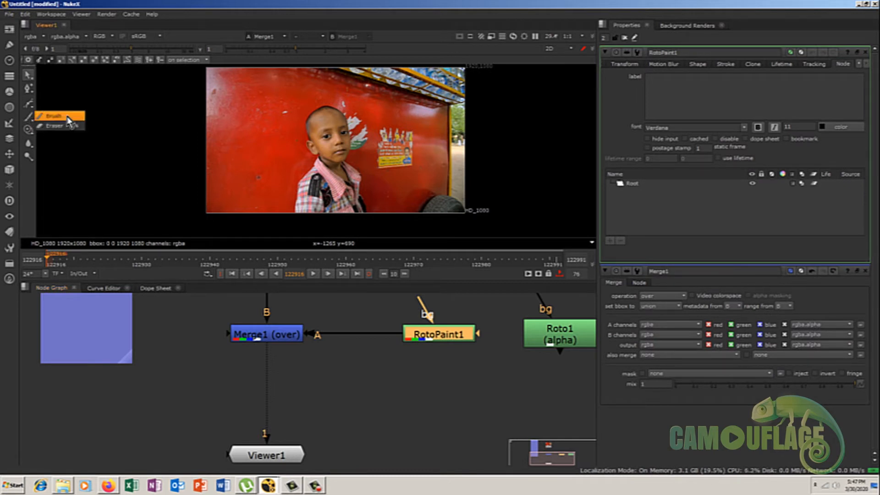
{"action": "left_click", "coordinate": [68, 116]}
{"action": "mouse_move", "coordinate": [293, 106]}
{"action": "left_mouse_down"}
{"action": "mouse_move", "coordinate": [302, 117]}
{"action": "mouse_move", "coordinate": [278, 125]}
{"action": "mouse_move", "coordinate": [284, 151]}
{"action": "left_mouse_up"}
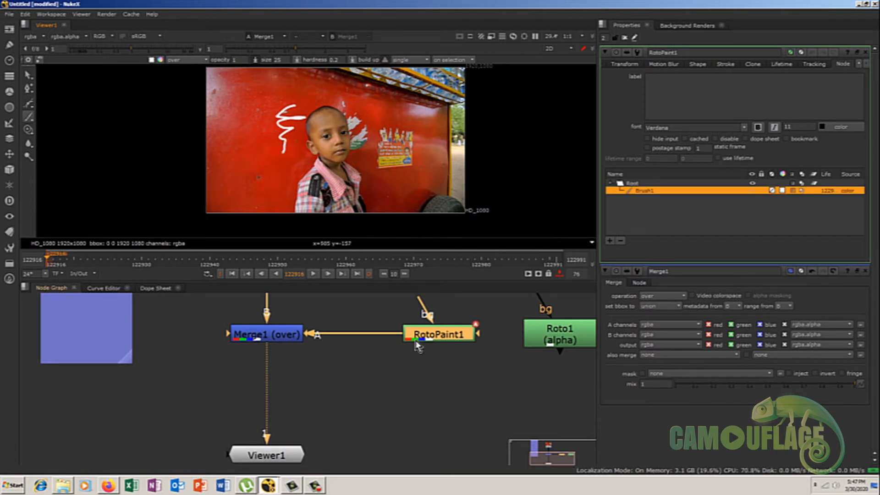
Set the painted stroke's brush size to 30 and brush spacing to 0.22, and try its brush hardness control.
{"action": "left_click", "coordinate": [725, 64]}
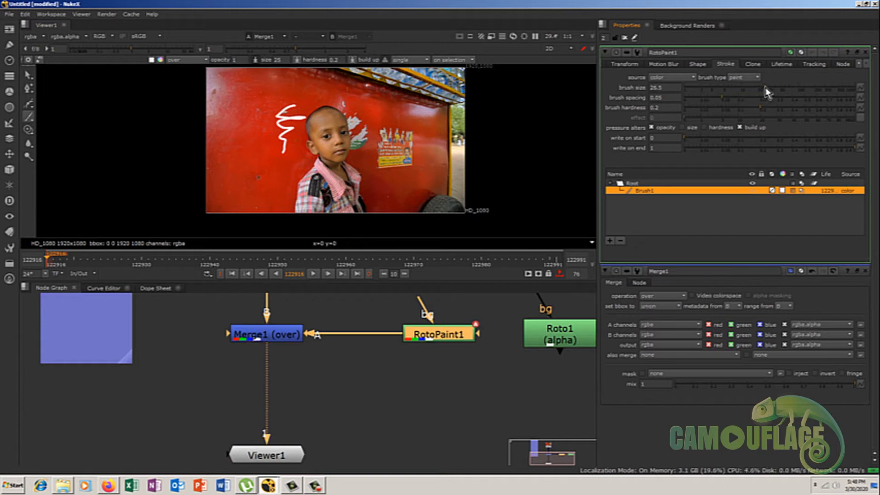
{"action": "left_click_drag", "start_coordinate": [766, 92], "coordinate": [758, 96]}
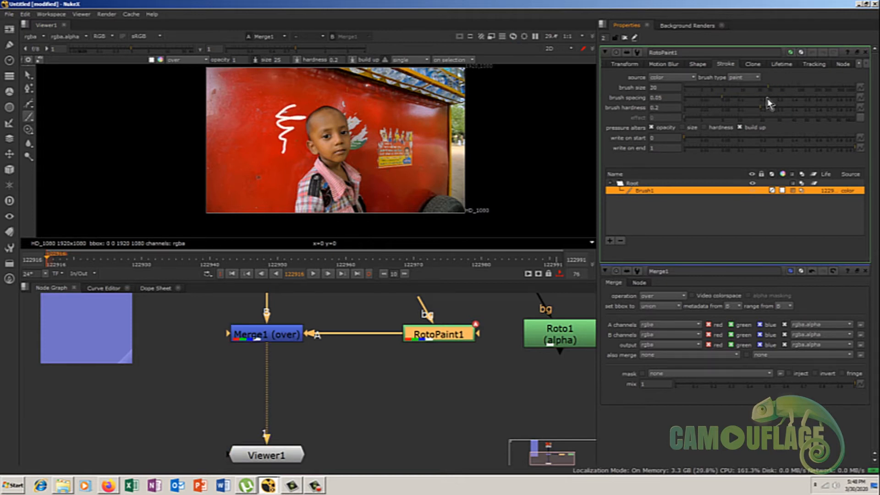
{"action": "mouse_move", "coordinate": [723, 99]}
{"action": "left_mouse_down"}
{"action": "mouse_move", "coordinate": [774, 99]}
{"action": "mouse_move", "coordinate": [763, 99]}
{"action": "left_mouse_up"}
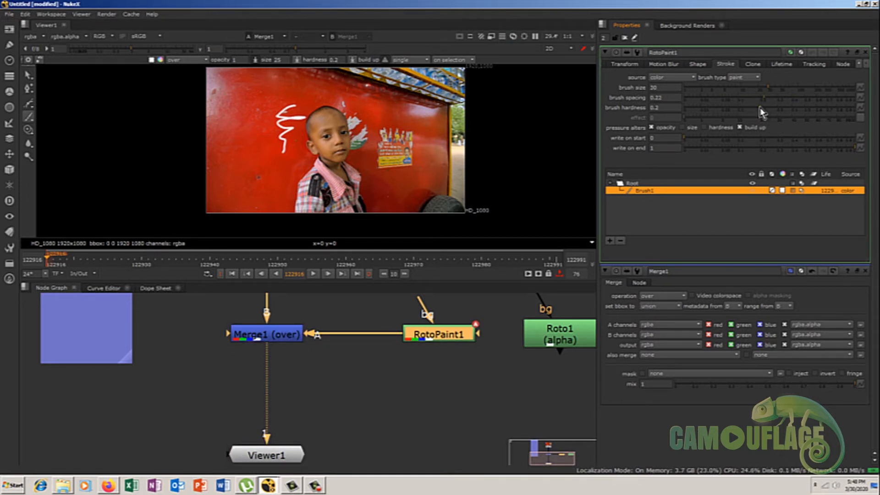
{"action": "left_click", "coordinate": [764, 111]}
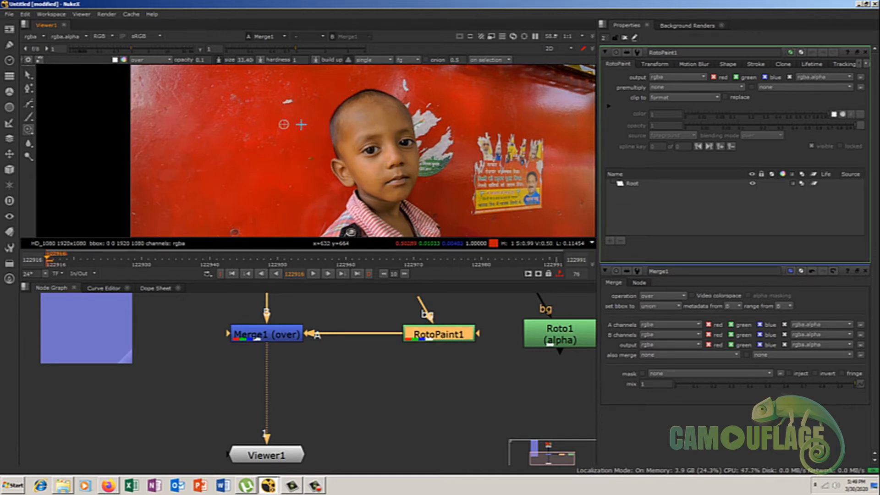
Enlarge the clone brush to about 56.9 and clone red wall over the pointed tip of the torn paper beside the boy's face.
{"action": "scroll", "coordinate": [453, 119], "scroll_direction": "up", "scroll_amount": 5}
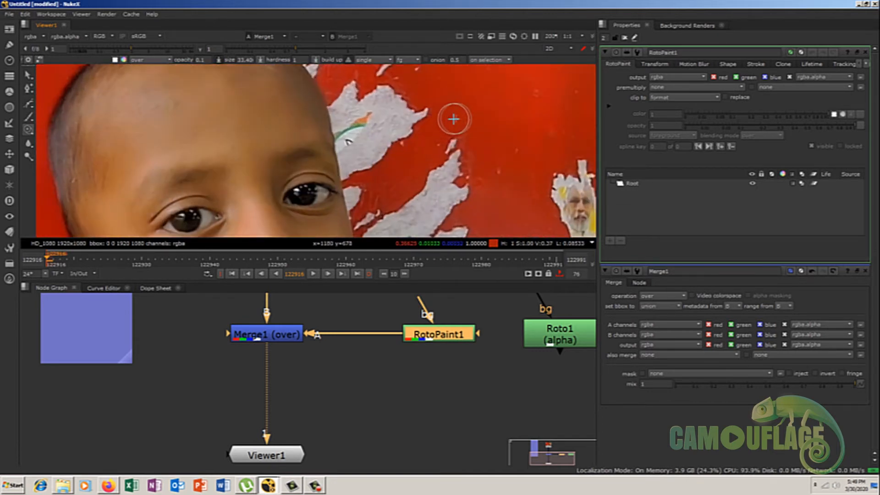
{"action": "mouse_move", "coordinate": [453, 119]}
{"action": "left_mouse_down", "text": "shift"}
{"action": "mouse_move", "coordinate": [496, 122]}
{"action": "mouse_move", "coordinate": [467, 125]}
{"action": "mouse_move", "coordinate": [493, 123]}
{"action": "mouse_move", "coordinate": [476, 117]}
{"action": "left_mouse_up", "text": "shift"}
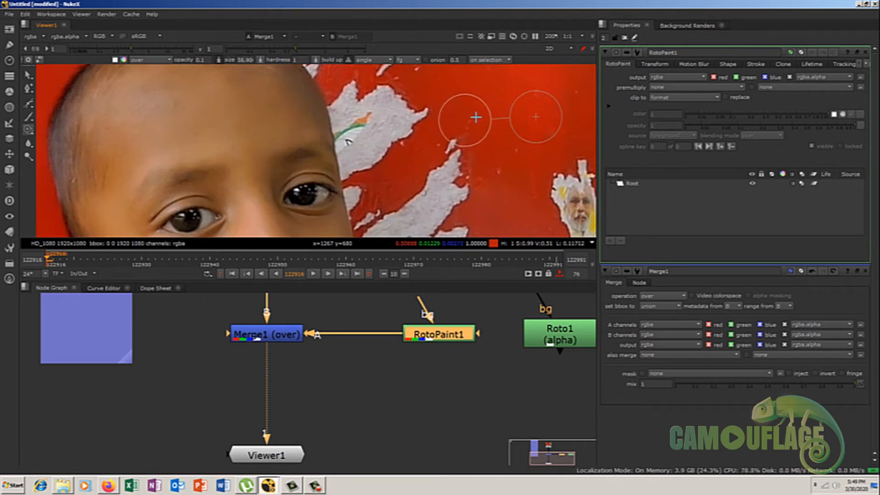
{"action": "left_click_drag", "start_coordinate": [447, 147], "coordinate": [454, 151]}
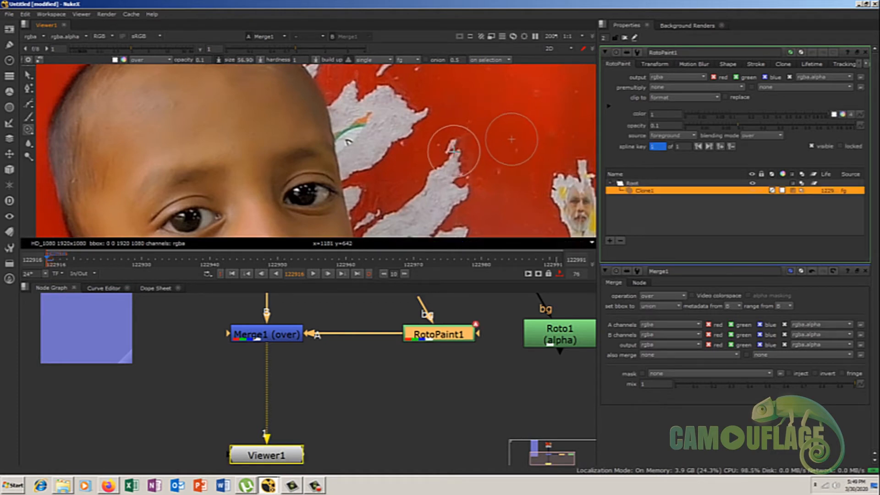
Pull Merge1 out of the node chain to below the backdrop and insert RotoPaint1 between the Read node and the viewer.
{"action": "left_click", "coordinate": [292, 335]}
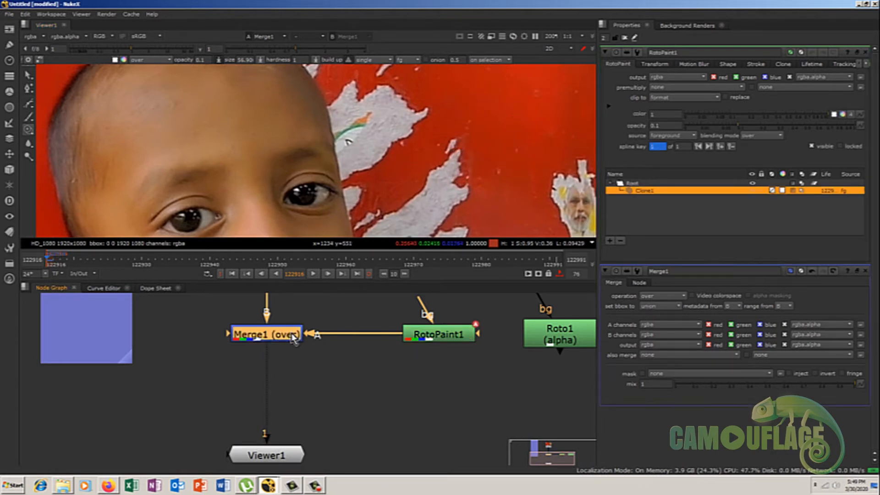
{"action": "scroll", "coordinate": [486, 135], "scroll_direction": "down", "scroll_amount": 5}
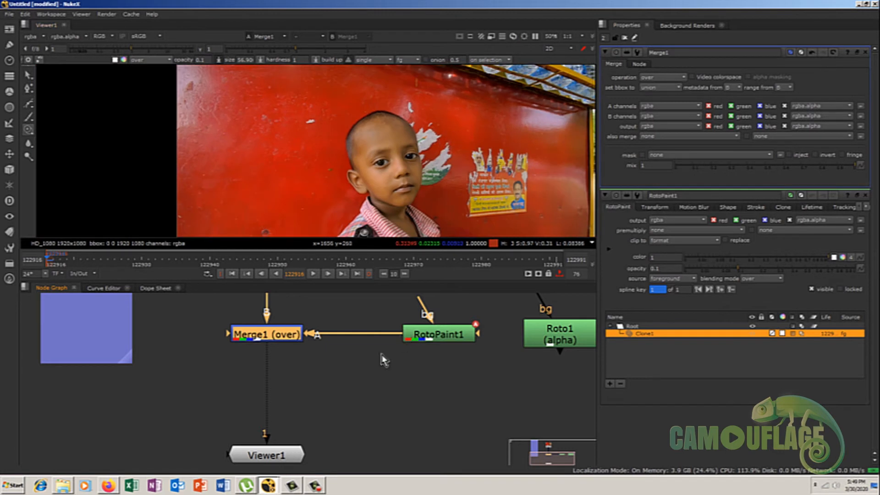
{"action": "left_click_drag", "start_coordinate": [284, 340], "coordinate": [323, 301]}
{"action": "scroll", "coordinate": [316, 353], "scroll_direction": "down", "scroll_amount": 5}
{"action": "left_click_drag", "start_coordinate": [298, 351], "coordinate": [244, 361]}
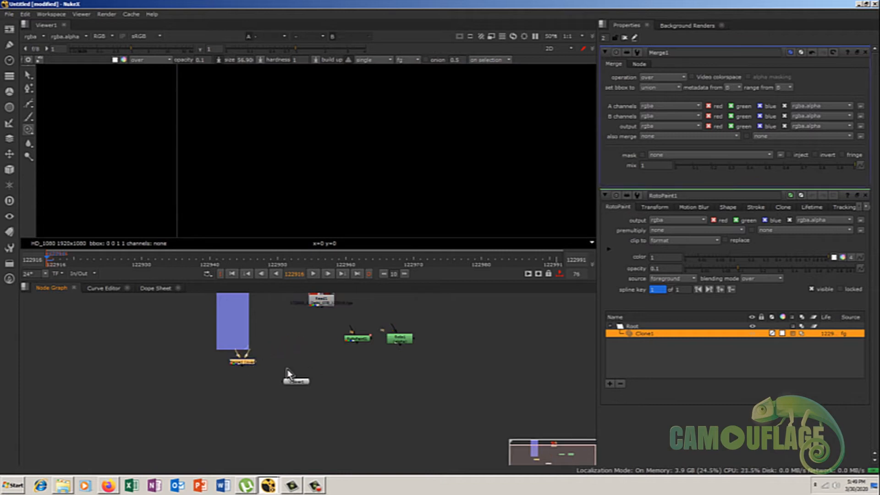
{"action": "key", "text": "1"}
{"action": "left_click_drag", "start_coordinate": [356, 344], "coordinate": [322, 343]}
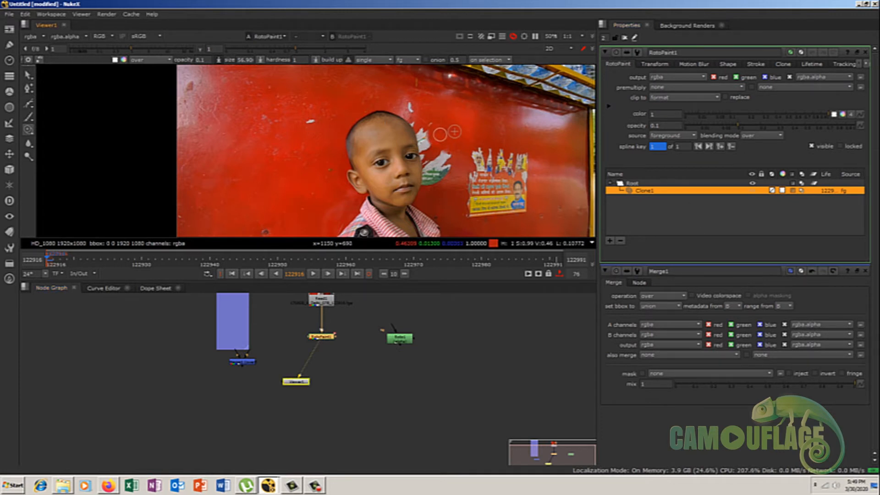
Clone clean red wall over the outer edge of the torn white paper beside the boy's forehead using several strokes.
{"action": "left_click", "coordinate": [439, 130]}
{"action": "scroll", "coordinate": [438, 132], "scroll_direction": "up", "scroll_amount": 6}
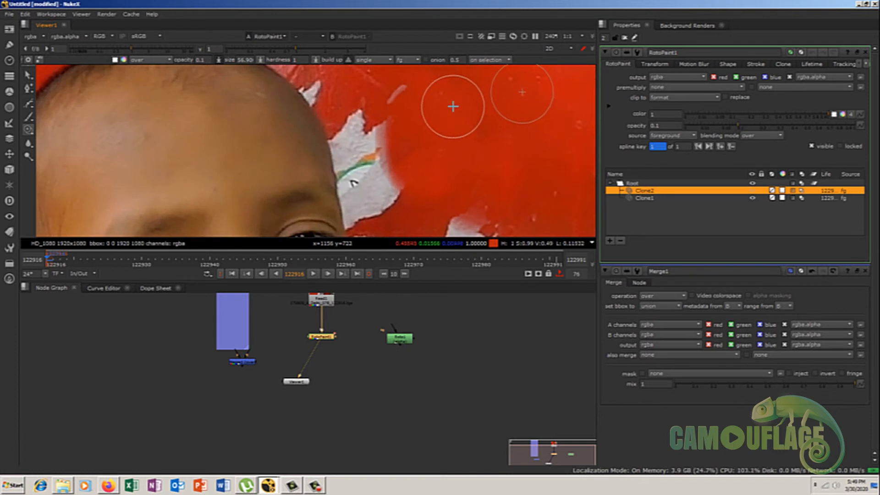
{"action": "left_click", "coordinate": [449, 102]}
{"action": "left_click", "coordinate": [443, 101]}
{"action": "mouse_move", "coordinate": [441, 104]}
{"action": "left_mouse_down"}
{"action": "mouse_move", "coordinate": [515, 102]}
{"action": "mouse_move", "coordinate": [473, 94]}
{"action": "left_mouse_up"}
{"action": "scroll", "coordinate": [454, 106], "scroll_direction": "down", "scroll_amount": 4}
{"action": "scroll", "coordinate": [452, 114], "scroll_direction": "down", "scroll_amount": 3}
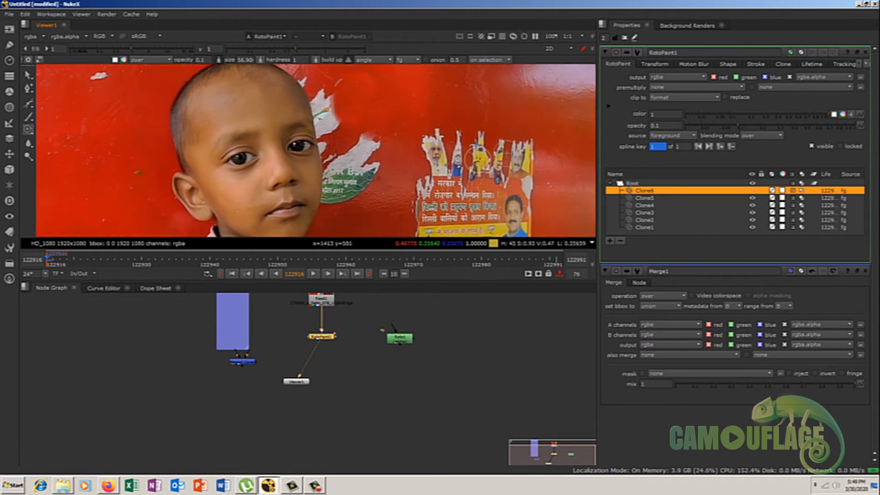
{"action": "scroll", "coordinate": [467, 179], "scroll_direction": "down", "scroll_amount": 1}
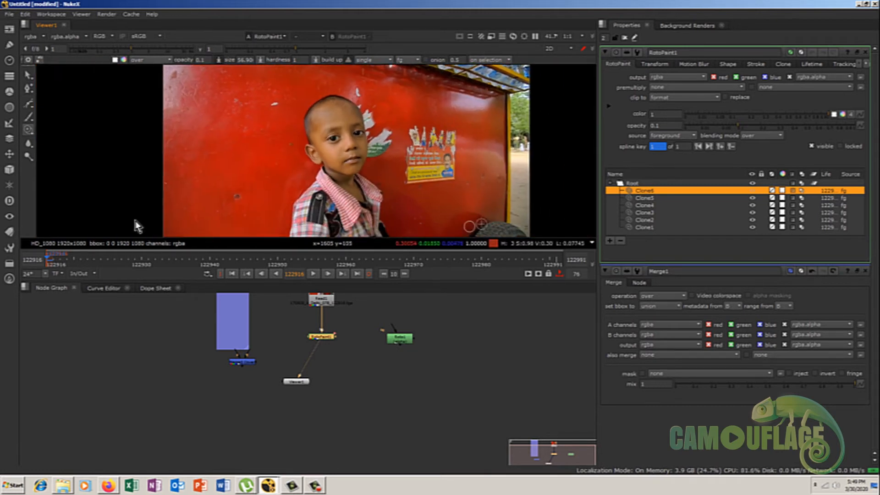
Clone red wall over the poster's right edge, setting the clone brush hardness to 0.5 for softer blending.
{"action": "left_click", "coordinate": [454, 151]}
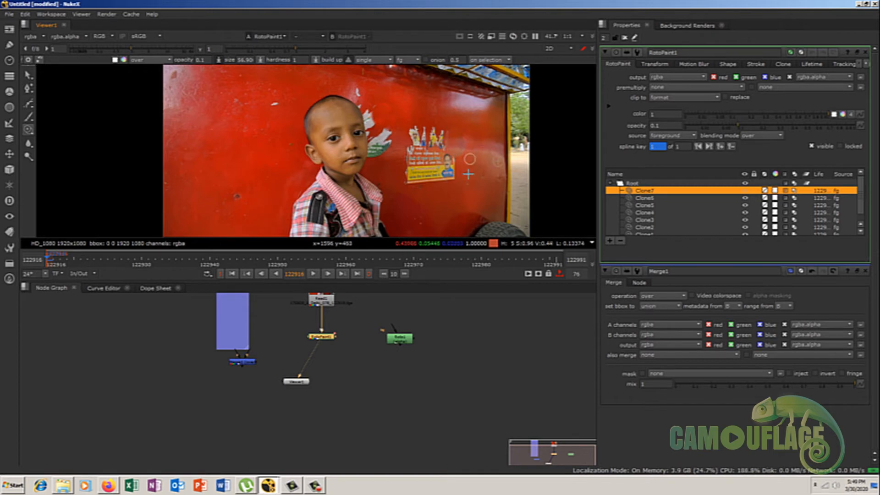
{"action": "scroll", "coordinate": [465, 158], "scroll_direction": "up", "scroll_amount": 3}
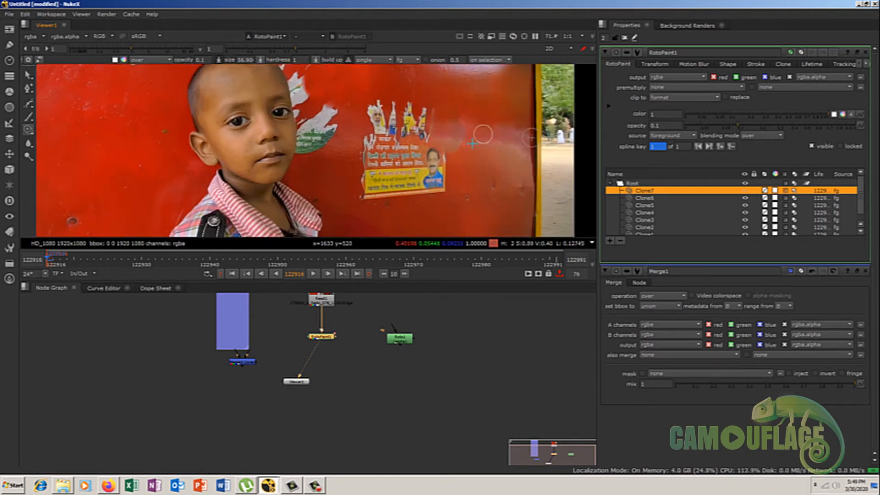
{"action": "scroll", "coordinate": [445, 143], "scroll_direction": "up", "scroll_amount": 3}
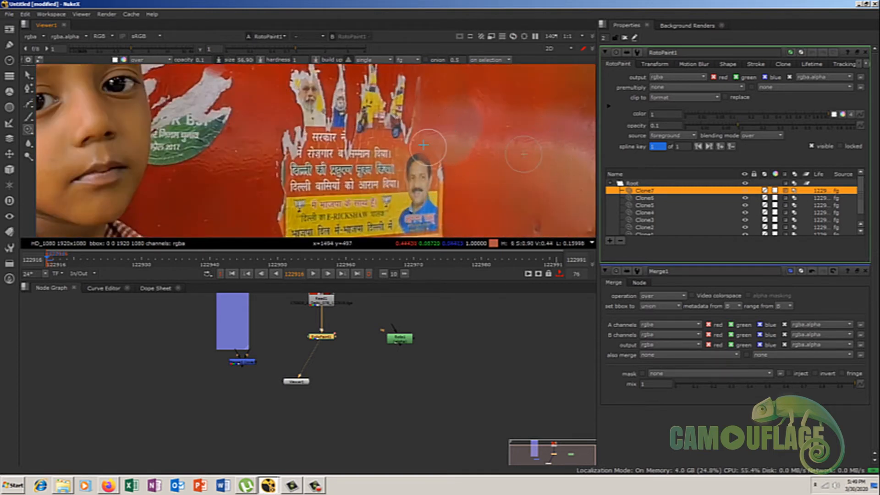
{"action": "left_click", "coordinate": [300, 60]}
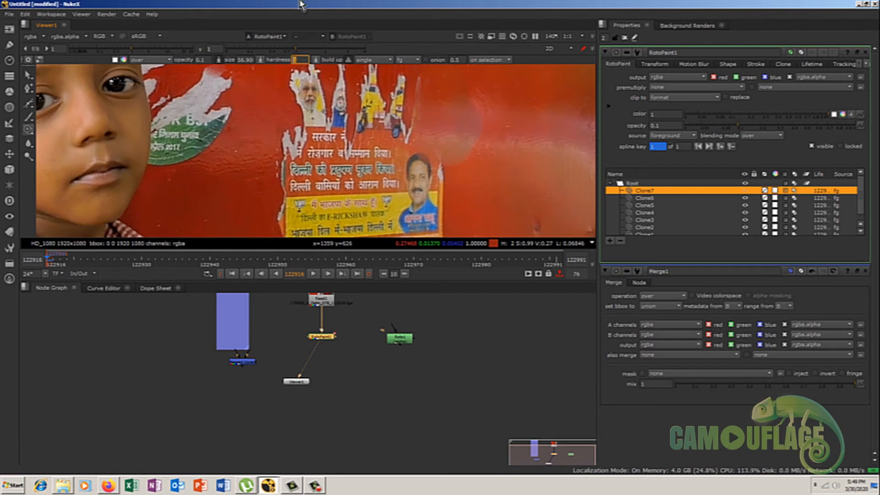
{"action": "left_click", "coordinate": [166, 60]}
{"action": "left_click", "coordinate": [337, 17]}
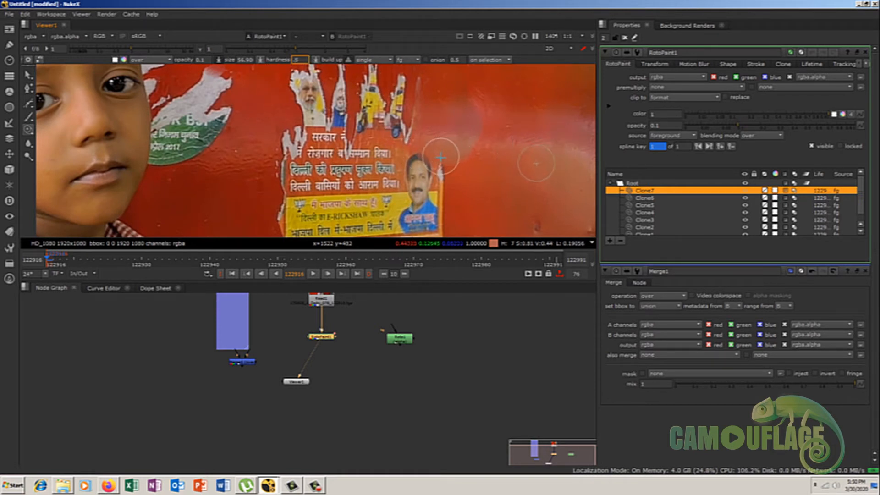
{"action": "mouse_move", "coordinate": [440, 157]}
{"action": "left_mouse_down"}
{"action": "mouse_move", "coordinate": [436, 208]}
{"action": "mouse_move", "coordinate": [435, 195]}
{"action": "left_mouse_up"}
{"action": "scroll", "coordinate": [419, 130], "scroll_direction": "down", "scroll_amount": 3}
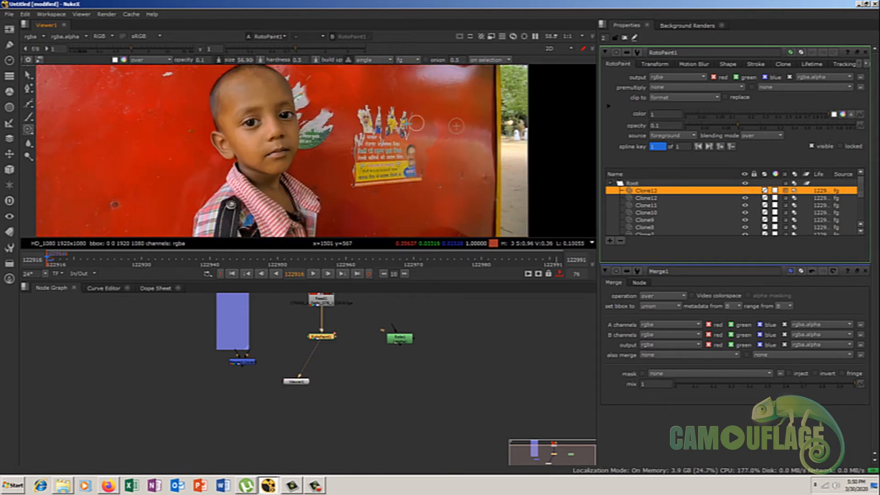
{"action": "scroll", "coordinate": [360, 148], "scroll_direction": "down", "scroll_amount": 2}
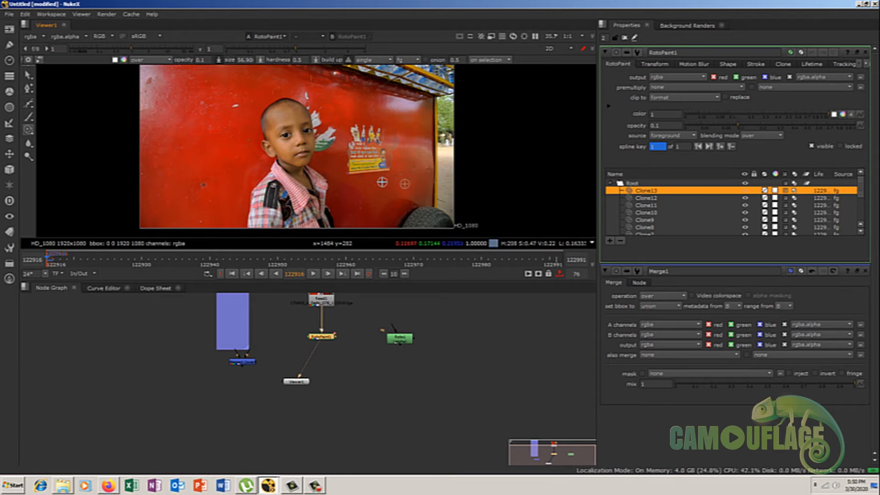
Enlarge the clone brush to about 90.9 and clone red wall over the poster's lower right corner.
{"action": "left_click_drag", "start_coordinate": [382, 182], "coordinate": [384, 179], "text": "shift"}
{"action": "scroll", "coordinate": [385, 164], "scroll_direction": "up", "scroll_amount": 6}
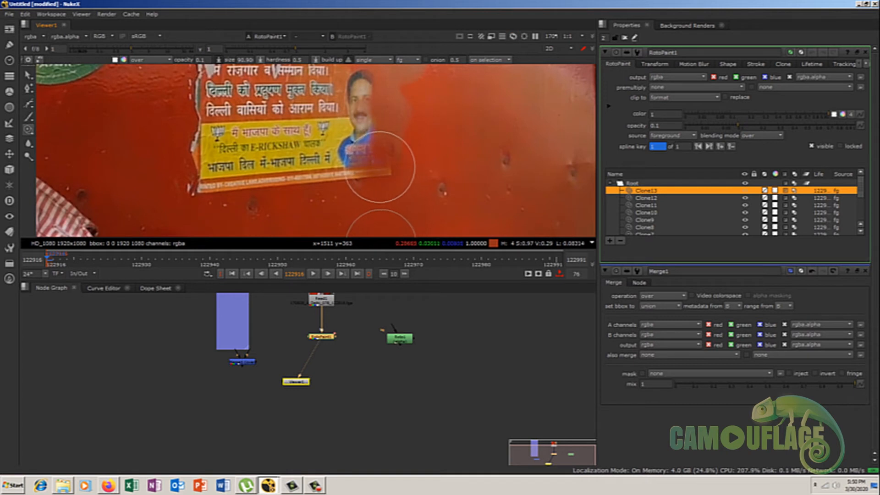
{"action": "mouse_move", "coordinate": [359, 171]}
{"action": "left_mouse_down"}
{"action": "mouse_move", "coordinate": [387, 172]}
{"action": "mouse_move", "coordinate": [349, 167]}
{"action": "mouse_move", "coordinate": [303, 183]}
{"action": "mouse_move", "coordinate": [353, 171]}
{"action": "left_mouse_up"}
{"action": "mouse_move", "coordinate": [355, 170]}
{"action": "left_mouse_down"}
{"action": "mouse_move", "coordinate": [371, 151]}
{"action": "mouse_move", "coordinate": [397, 150]}
{"action": "mouse_move", "coordinate": [369, 139]}
{"action": "mouse_move", "coordinate": [364, 156]}
{"action": "mouse_move", "coordinate": [376, 137]}
{"action": "mouse_move", "coordinate": [380, 162]}
{"action": "left_mouse_up"}
Delete the Reveal1 stroke from the RotoPaint1 node's stroke list.
{"action": "scroll", "coordinate": [375, 149], "scroll_direction": "down", "scroll_amount": 5}
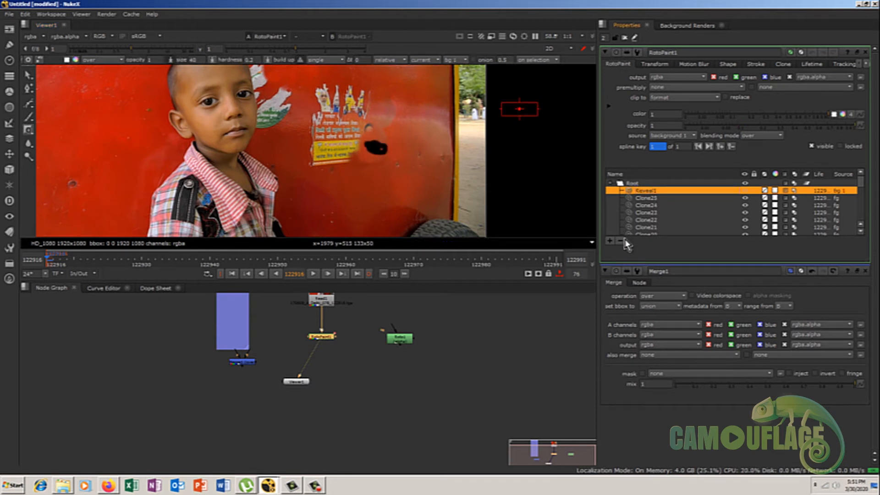
{"action": "left_click", "coordinate": [621, 241]}
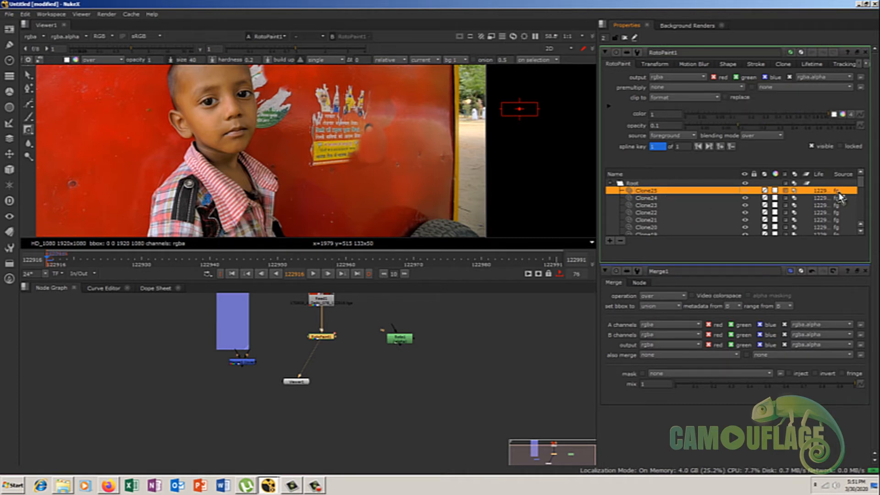
Review the available lifetime types for the selected clone stroke in the RotoPaint1 properties.
{"action": "left_click", "coordinate": [811, 64]}
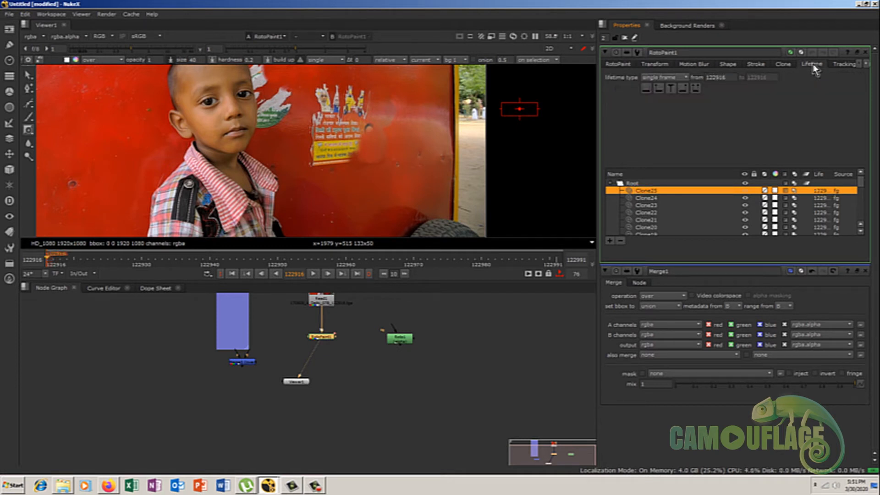
{"action": "left_click", "coordinate": [668, 77]}
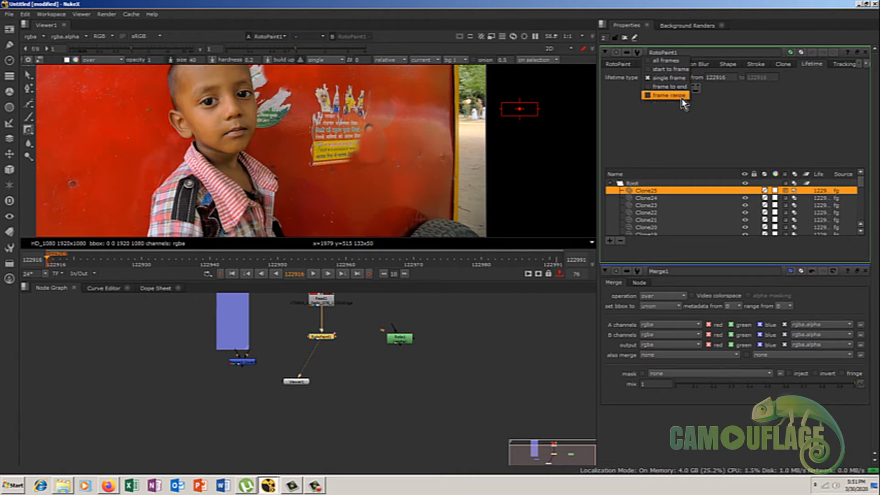
{"action": "left_click", "coordinate": [696, 123]}
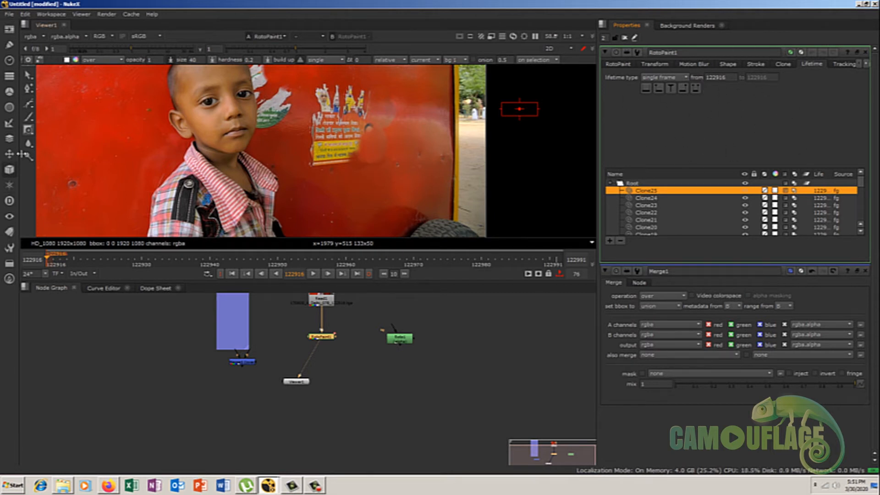
Soften the lower edge of the green sticker beside the boy's cheek with the Blur brush.
{"action": "right_click", "coordinate": [28, 134]}
{"action": "left_click", "coordinate": [38, 130]}
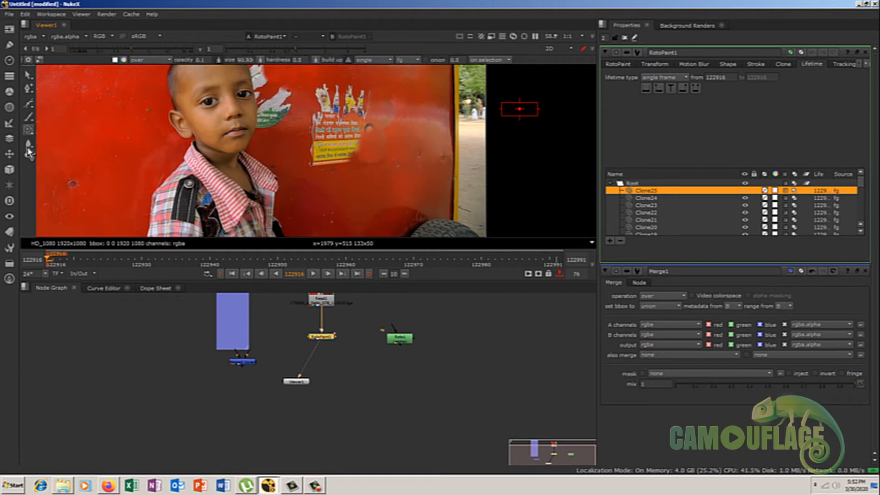
{"action": "right_click", "coordinate": [28, 145]}
{"action": "left_click", "coordinate": [50, 142]}
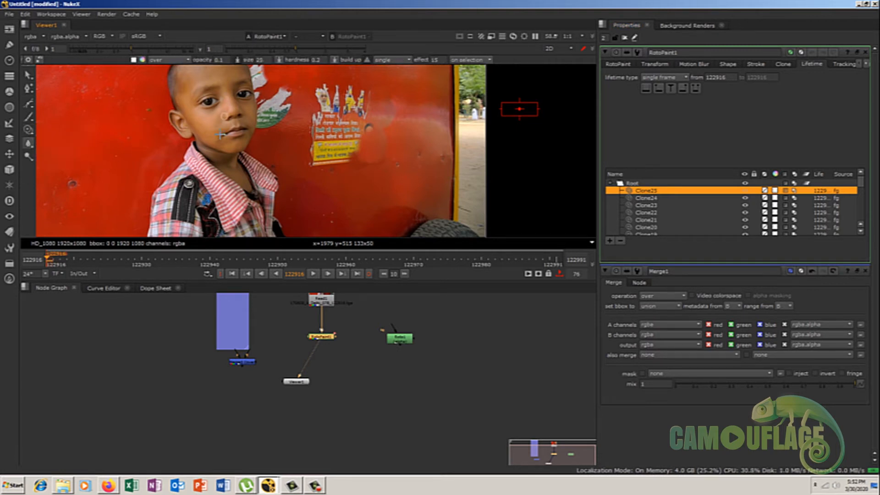
{"action": "scroll", "coordinate": [240, 120], "scroll_direction": "up", "scroll_amount": 5}
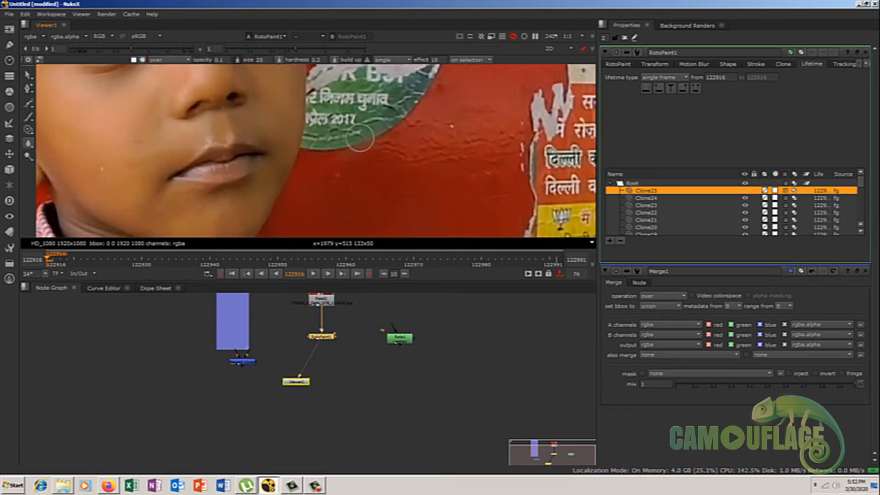
{"action": "left_click_drag", "start_coordinate": [380, 110], "coordinate": [362, 110]}
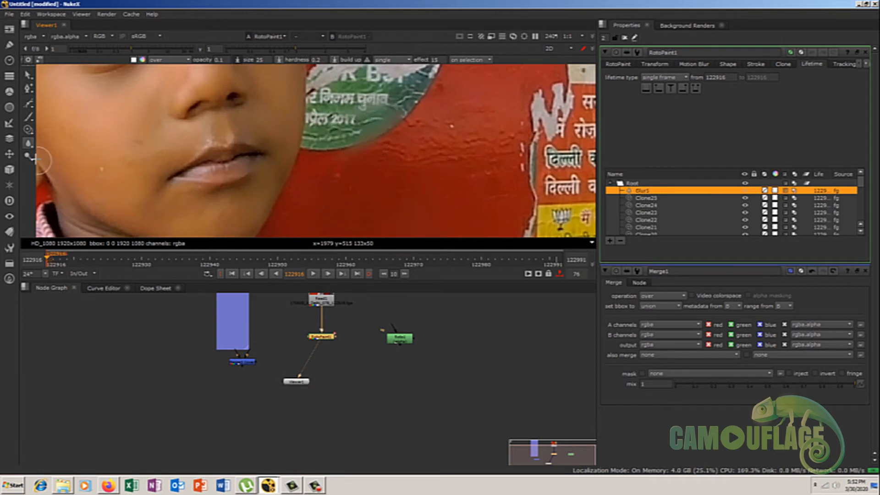
Sharpen the lettering and lower right edge of the green sticker with the Sharpen brush.
{"action": "right_click", "coordinate": [28, 145]}
{"action": "left_click", "coordinate": [53, 149]}
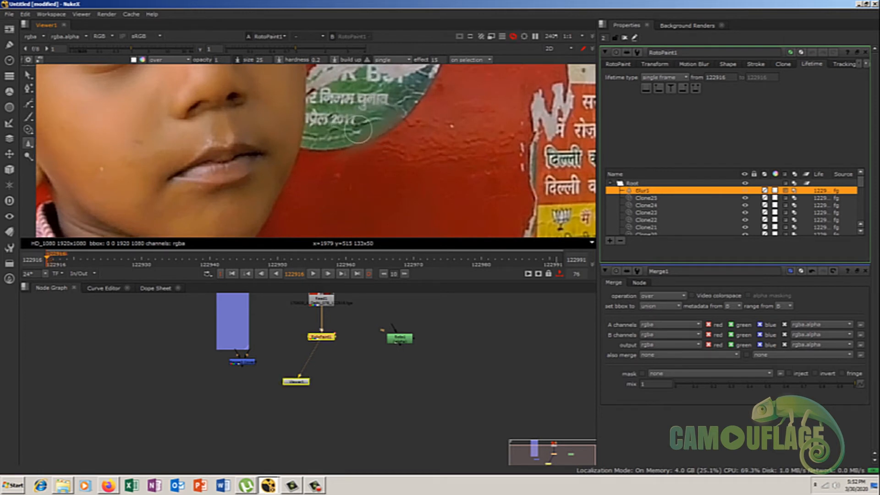
{"action": "left_click_drag", "start_coordinate": [391, 110], "coordinate": [374, 135]}
Smear the green sticker's lower right edge downward into the red wall with several short Smear strokes.
{"action": "left_click_drag", "start_coordinate": [29, 145], "coordinate": [64, 151]}
{"action": "left_click_drag", "start_coordinate": [378, 158], "coordinate": [383, 176]}
{"action": "left_click_drag", "start_coordinate": [381, 130], "coordinate": [386, 171]}
{"action": "left_click_drag", "start_coordinate": [388, 125], "coordinate": [392, 157]}
{"action": "mouse_move", "coordinate": [393, 119]}
{"action": "left_mouse_down"}
{"action": "mouse_move", "coordinate": [395, 148]}
{"action": "mouse_move", "coordinate": [404, 148]}
{"action": "left_mouse_up"}
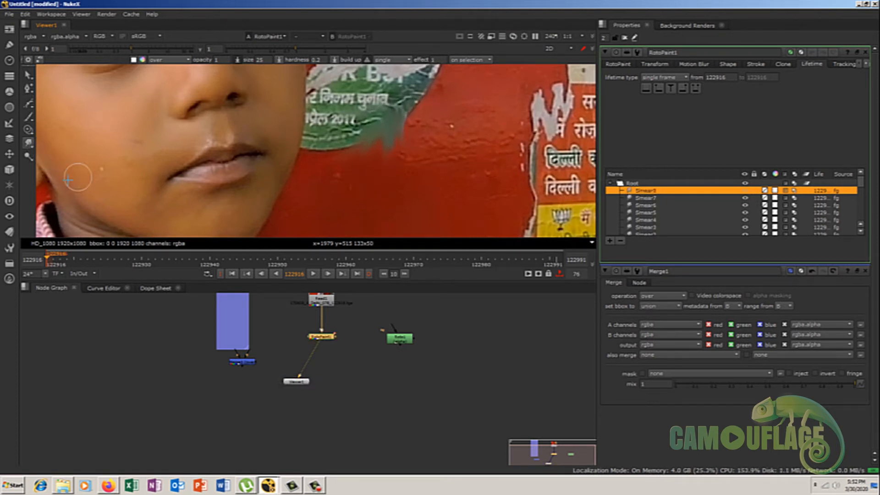
Paint a Dodge stroke over the smeared lower edge of the green sticker and the red wall below it.
{"action": "left_click", "coordinate": [28, 156]}
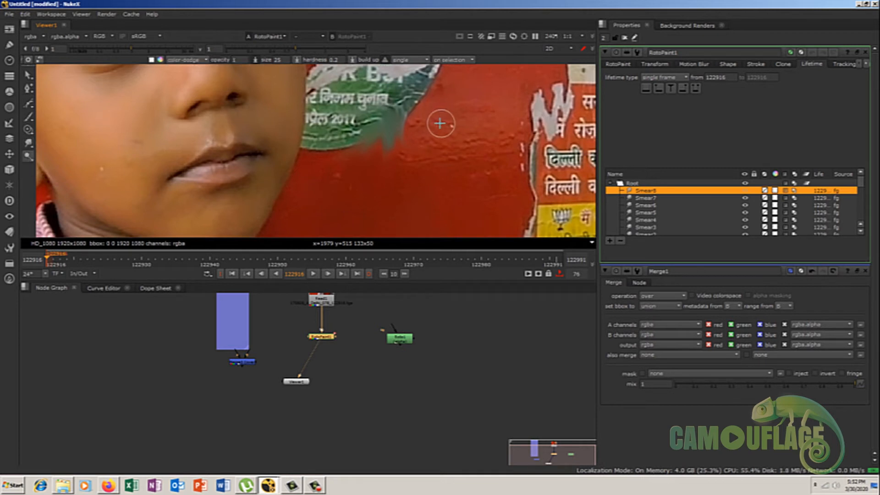
{"action": "left_click_drag", "start_coordinate": [393, 138], "coordinate": [384, 194]}
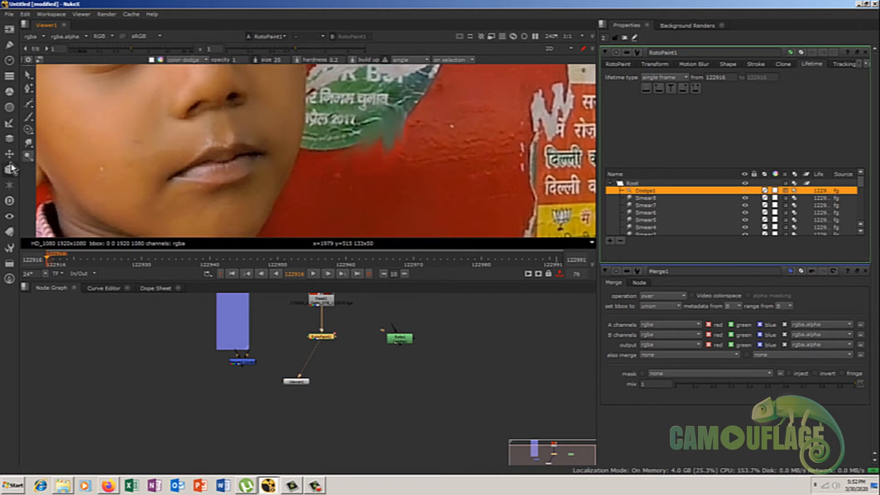
Burn the green sticker's smeared edge, and burn the wall poster's left edge with the brush opacity set to 0.1.
{"action": "left_click_drag", "start_coordinate": [28, 156], "coordinate": [50, 171]}
{"action": "mouse_move", "coordinate": [390, 110]}
{"action": "left_mouse_down"}
{"action": "mouse_move", "coordinate": [402, 141]}
{"action": "mouse_move", "coordinate": [385, 158]}
{"action": "mouse_move", "coordinate": [369, 126]}
{"action": "mouse_move", "coordinate": [397, 133]}
{"action": "left_mouse_up"}
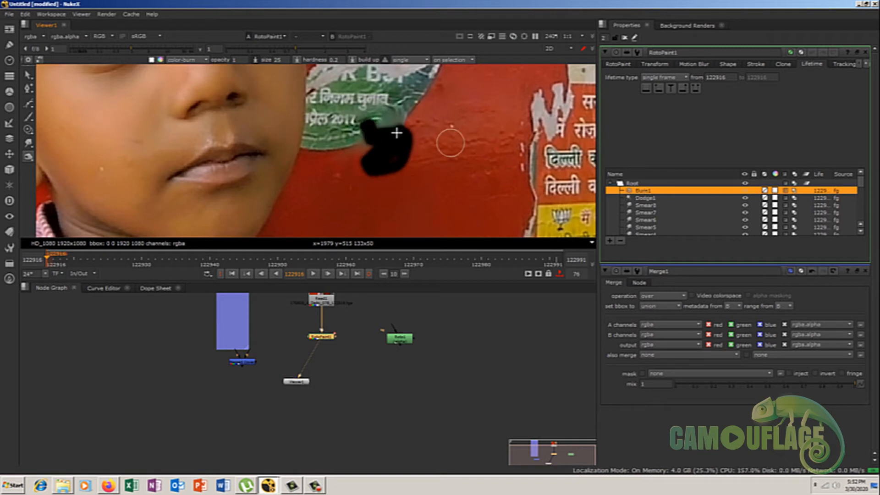
{"action": "double_click", "coordinate": [240, 60]}
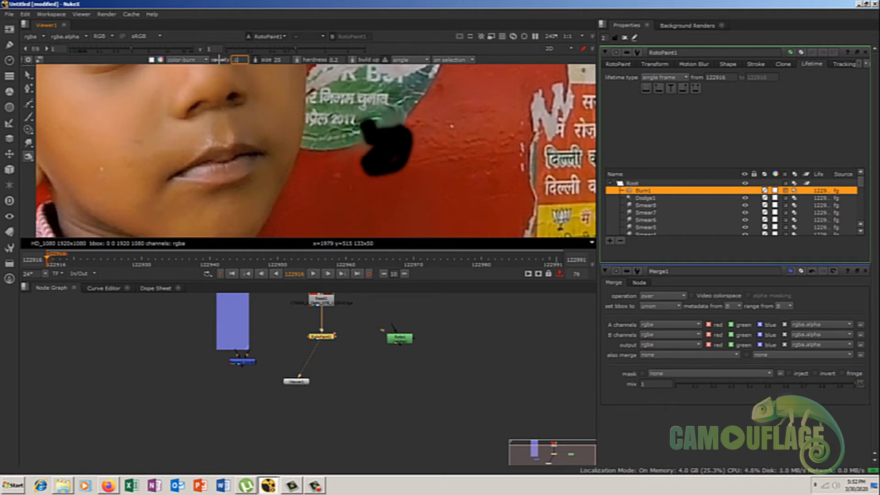
{"action": "mouse_move", "coordinate": [538, 152]}
{"action": "left_mouse_down"}
{"action": "mouse_move", "coordinate": [531, 178]}
{"action": "mouse_move", "coordinate": [552, 174]}
{"action": "mouse_move", "coordinate": [531, 137]}
{"action": "mouse_move", "coordinate": [539, 160]}
{"action": "left_mouse_up"}
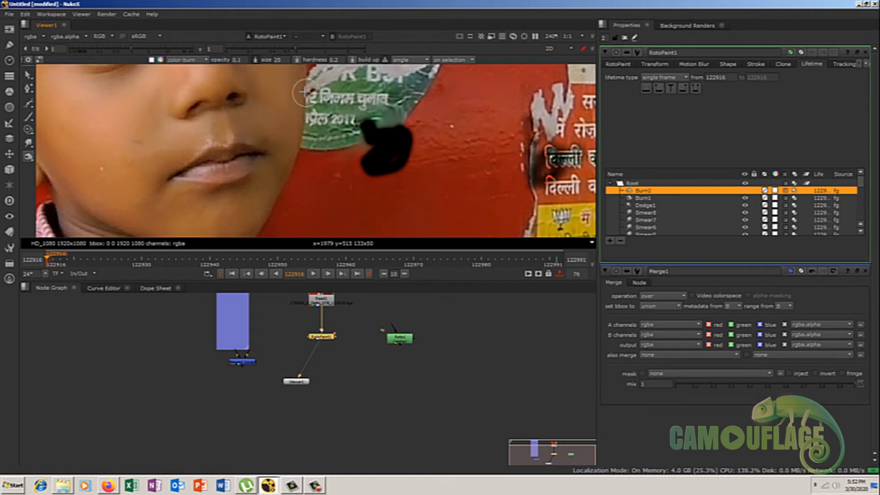
Delete all paint strokes from the RotoPaint1 node's stroke list.
{"action": "scroll", "coordinate": [383, 131], "scroll_direction": "down", "scroll_amount": 5}
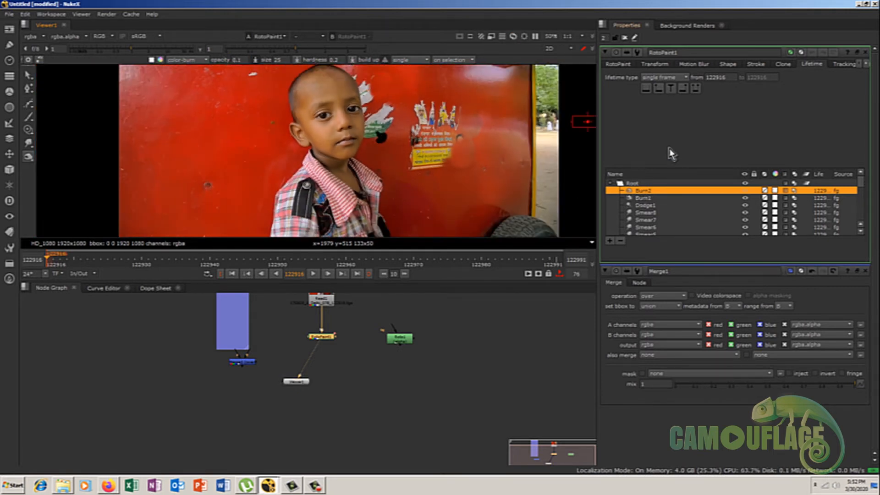
{"action": "left_click_drag", "start_coordinate": [862, 195], "coordinate": [860, 216]}
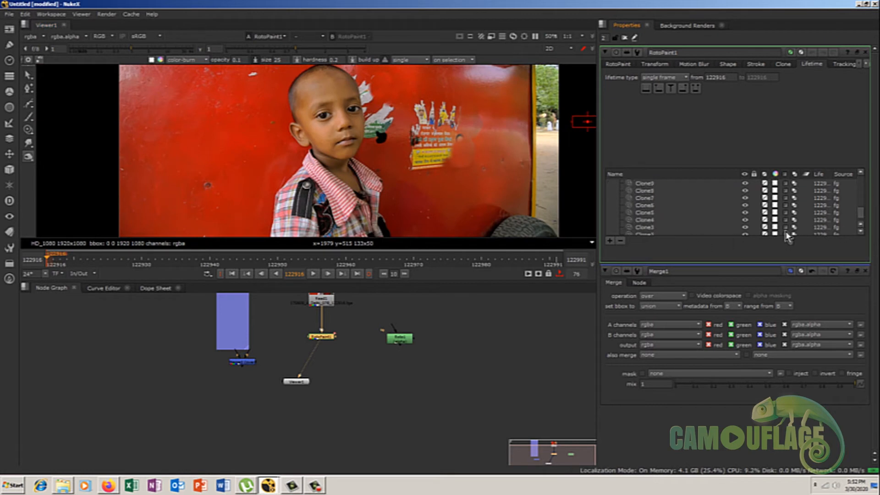
{"action": "key", "text": "ctrl+a"}
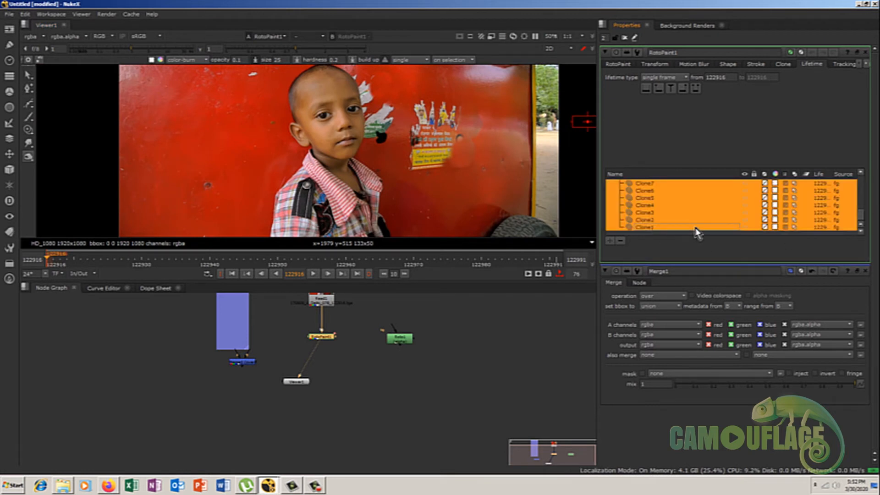
{"action": "left_click", "coordinate": [621, 240]}
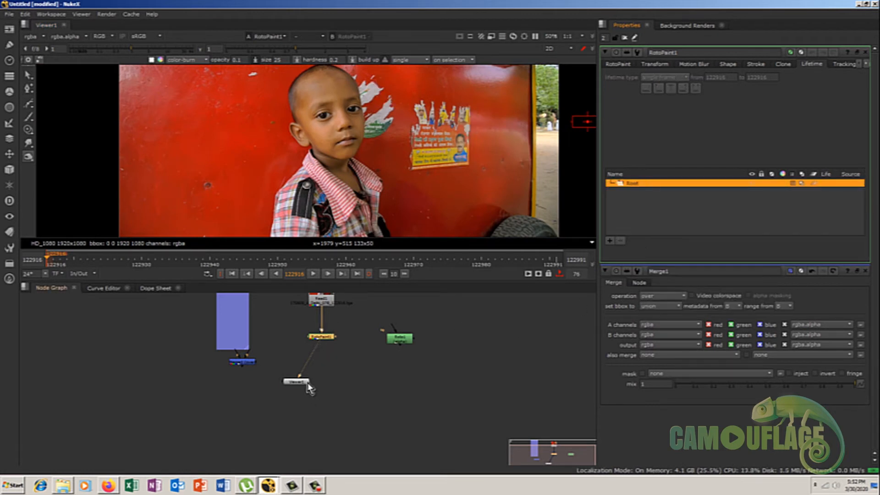
Align the Viewer1 node directly below RotoPaint1 and move the Merge1 node lower beneath the blue backdrop.
{"action": "left_click_drag", "start_coordinate": [306, 385], "coordinate": [333, 402]}
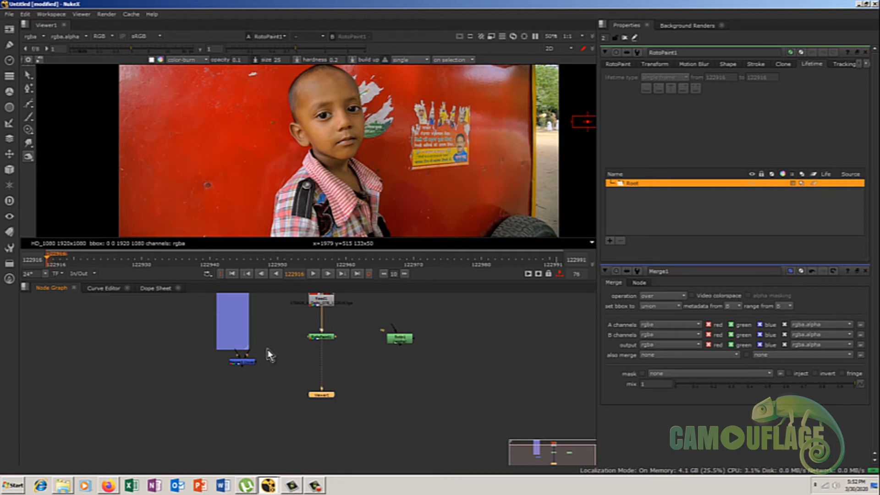
{"action": "left_click_drag", "start_coordinate": [246, 368], "coordinate": [236, 382]}
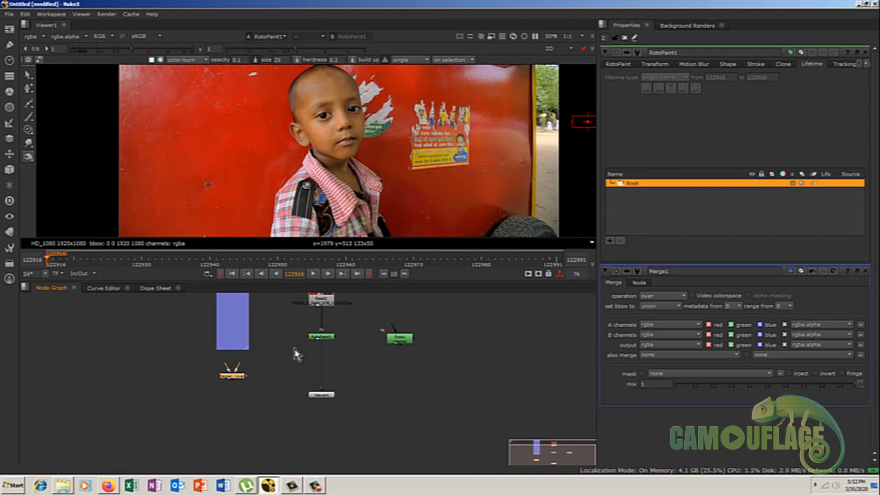
Pull the RotoPaint1 node out of the stream between Read1 and Viewer1, leaving it disconnected beside the pipe.
{"action": "scroll", "coordinate": [298, 373], "scroll_direction": "up", "scroll_amount": 2}
{"action": "scroll", "coordinate": [314, 379], "scroll_direction": "down", "scroll_amount": 3}
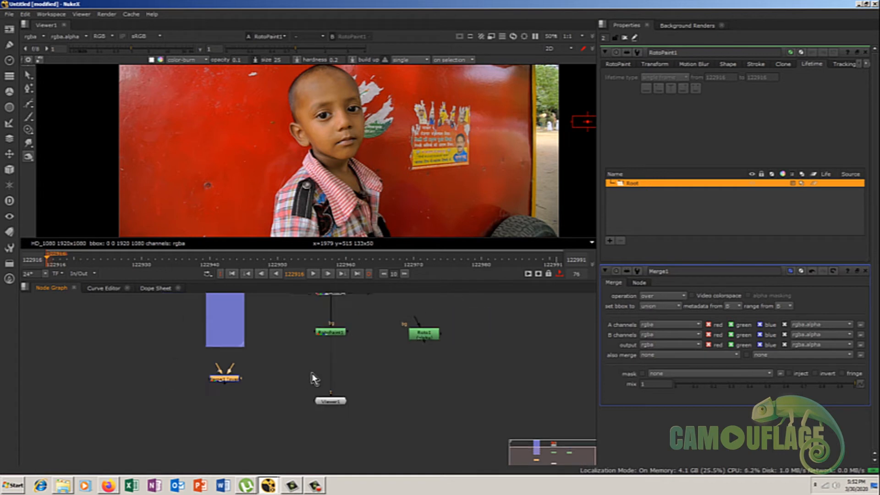
{"action": "scroll", "coordinate": [328, 353], "scroll_direction": "up", "scroll_amount": 4}
{"action": "left_click", "coordinate": [338, 343]}
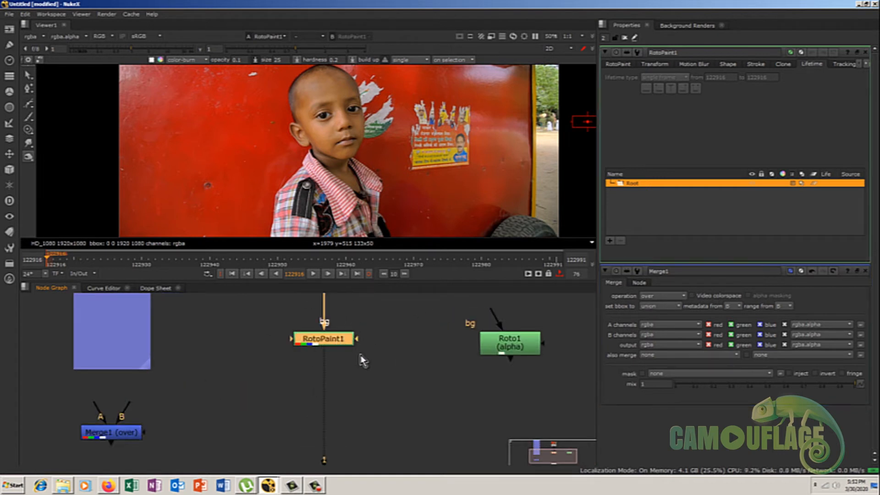
{"action": "left_click_drag", "start_coordinate": [324, 342], "coordinate": [215, 369]}
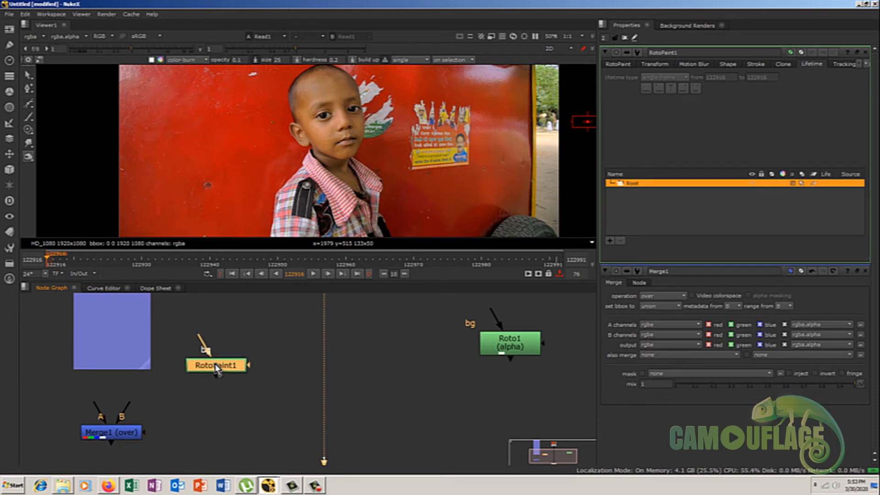
Open the Roto1 node's properties and insert Merge1 into the connection between Read1 and Viewer1.
{"action": "double_click", "coordinate": [530, 358]}
{"action": "scroll", "coordinate": [362, 114], "scroll_direction": "down", "scroll_amount": 1}
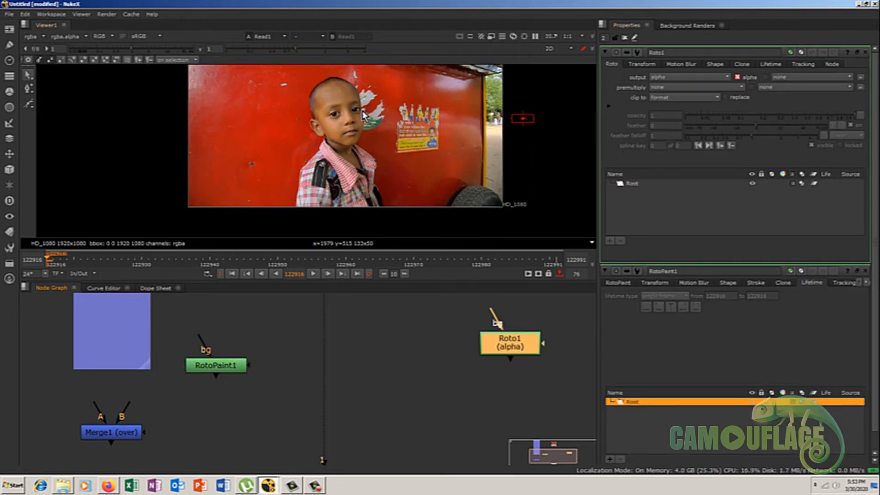
{"action": "left_click_drag", "start_coordinate": [111, 434], "coordinate": [330, 341]}
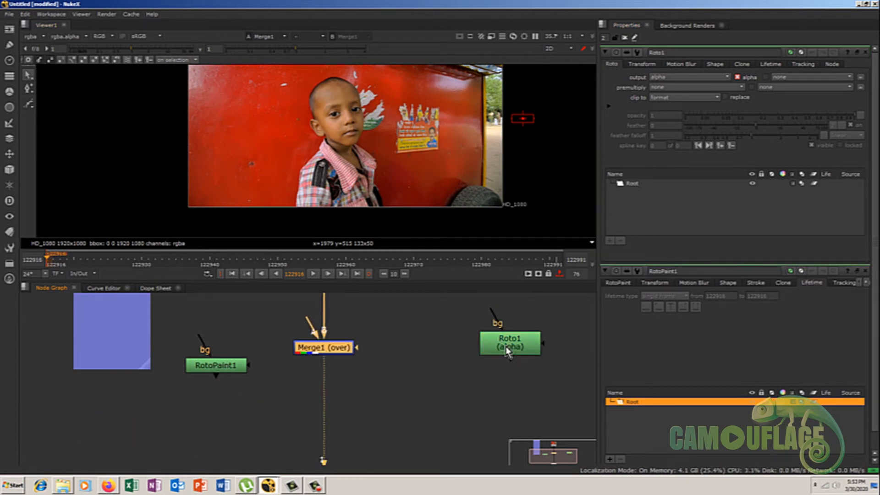
Select the Roto1 node, maximize the viewer around the boy's image and activate the Bezier drawing tool.
{"action": "left_click", "coordinate": [508, 348]}
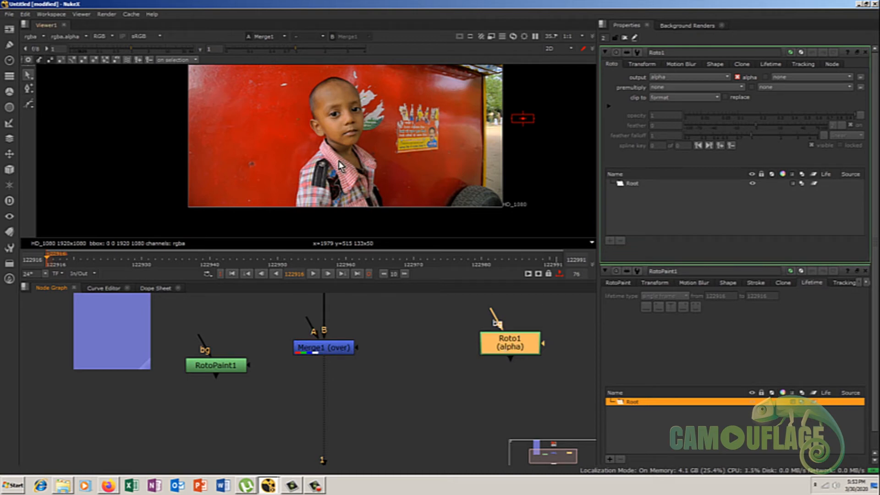
{"action": "scroll", "coordinate": [340, 143], "scroll_direction": "up", "scroll_amount": 3}
{"action": "key", "text": "space"}
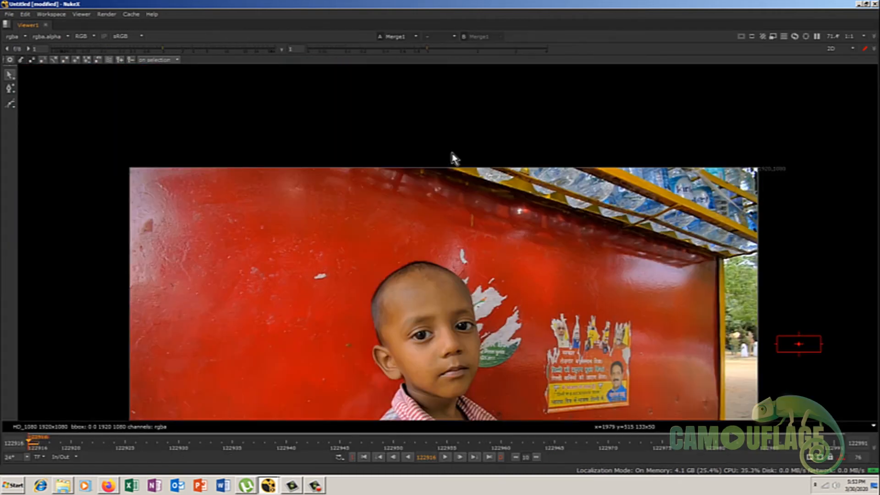
{"action": "middle_click_drag", "start_coordinate": [369, 191], "coordinate": [359, 118]}
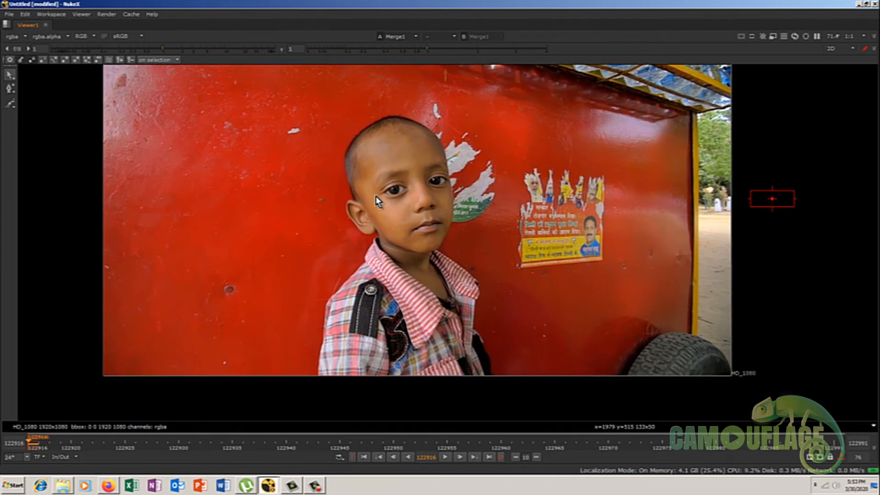
{"action": "key", "text": "f"}
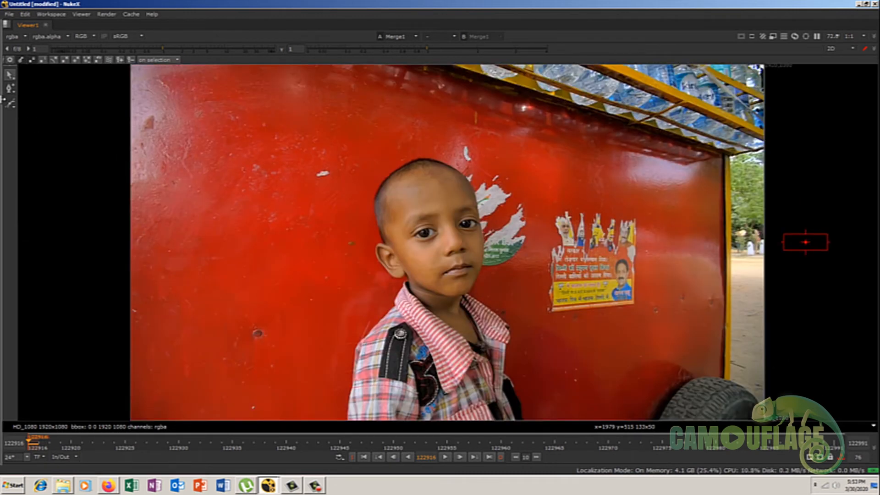
{"action": "scroll", "coordinate": [456, 237], "scroll_direction": "up", "scroll_amount": 3}
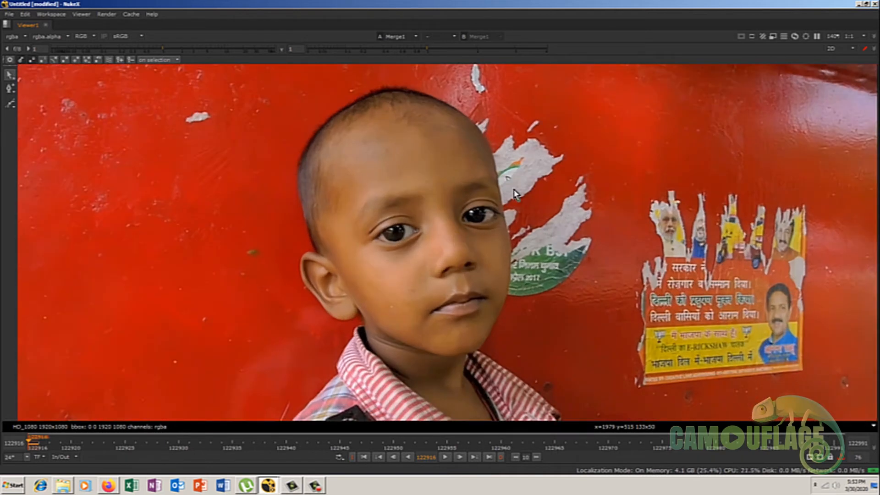
{"action": "left_click", "coordinate": [11, 106]}
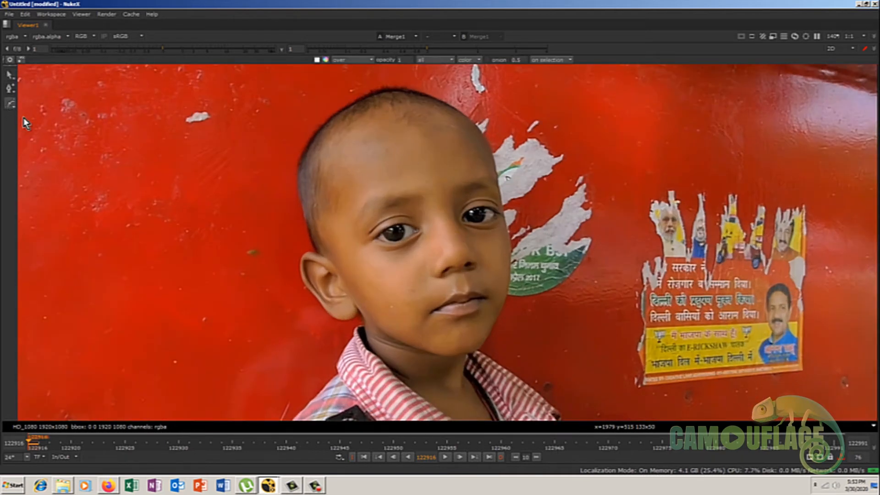
Start a Bezier shape at the top of the boy's head and place points down the back of the head to the ear.
{"action": "scroll", "coordinate": [377, 103], "scroll_direction": "up", "scroll_amount": 3}
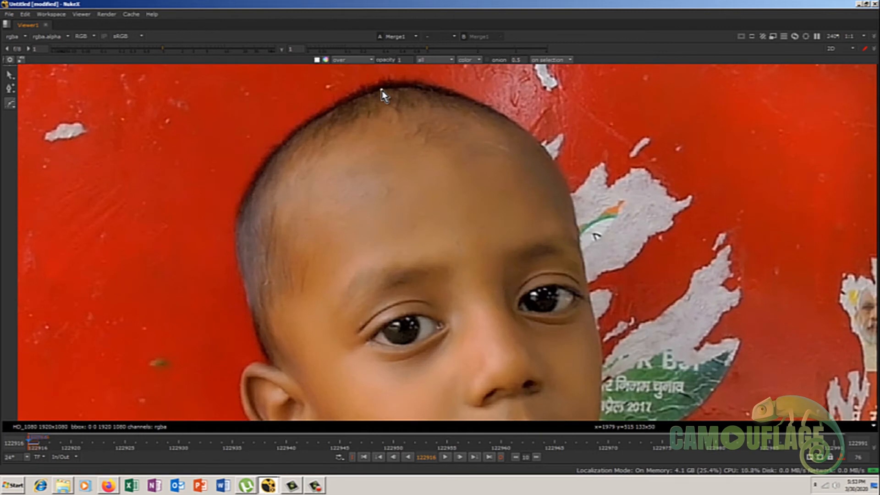
{"action": "left_click", "coordinate": [322, 115]}
{"action": "left_click", "coordinate": [310, 123]}
{"action": "left_click_drag", "start_coordinate": [269, 162], "coordinate": [264, 169]}
{"action": "middle_click_drag", "start_coordinate": [316, 215], "coordinate": [317, 134]}
{"action": "left_click_drag", "start_coordinate": [241, 155], "coordinate": [248, 197]}
{"action": "middle_click_drag", "start_coordinate": [270, 221], "coordinate": [261, 160]}
{"action": "left_click_drag", "start_coordinate": [254, 202], "coordinate": [265, 227]}
{"action": "left_click", "coordinate": [303, 278]}
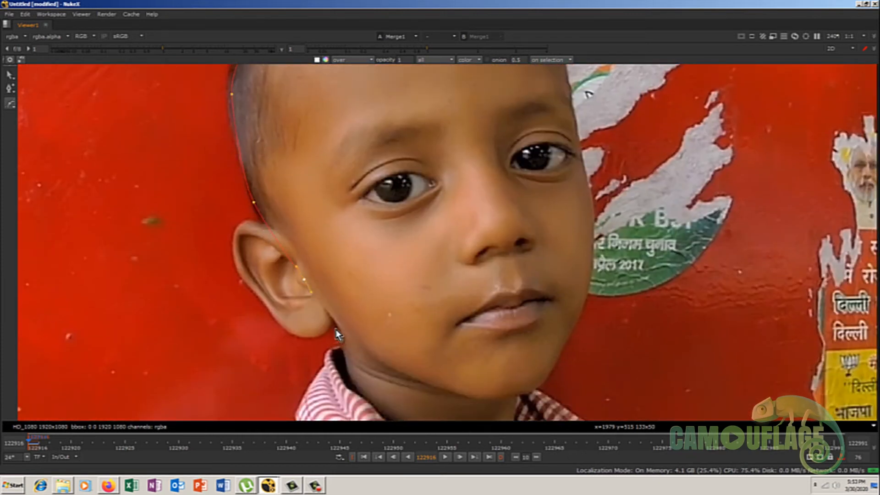
Continue the Bezier outline along the jaw and chin and up the far cheek to the temple.
{"action": "left_click_drag", "start_coordinate": [355, 348], "coordinate": [362, 359]}
{"action": "left_click_drag", "start_coordinate": [508, 395], "coordinate": [522, 393]}
{"action": "left_click", "coordinate": [548, 374]}
{"action": "middle_click_drag", "start_coordinate": [587, 167], "coordinate": [580, 220]}
{"action": "left_click", "coordinate": [580, 212]}
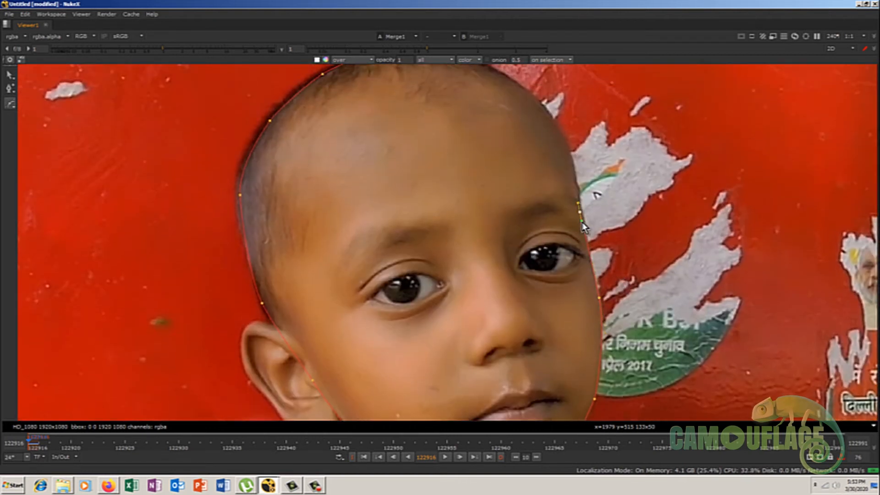
{"action": "left_click_drag", "start_coordinate": [580, 213], "coordinate": [587, 237]}
Place the remaining Bezier points over the crown and close the shape at its starting point.
{"action": "middle_click_drag", "start_coordinate": [639, 174], "coordinate": [701, 327]}
{"action": "left_click", "coordinate": [562, 225]}
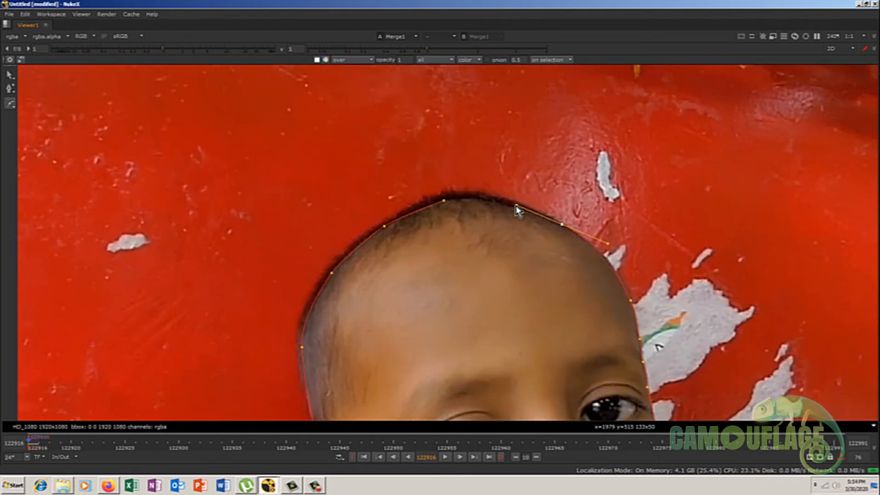
{"action": "left_click_drag", "start_coordinate": [563, 225], "coordinate": [568, 228]}
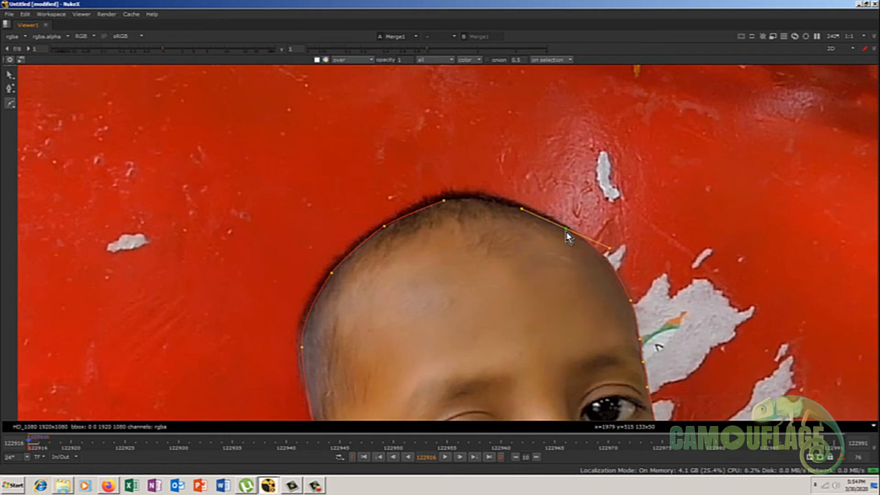
{"action": "left_click", "coordinate": [449, 212]}
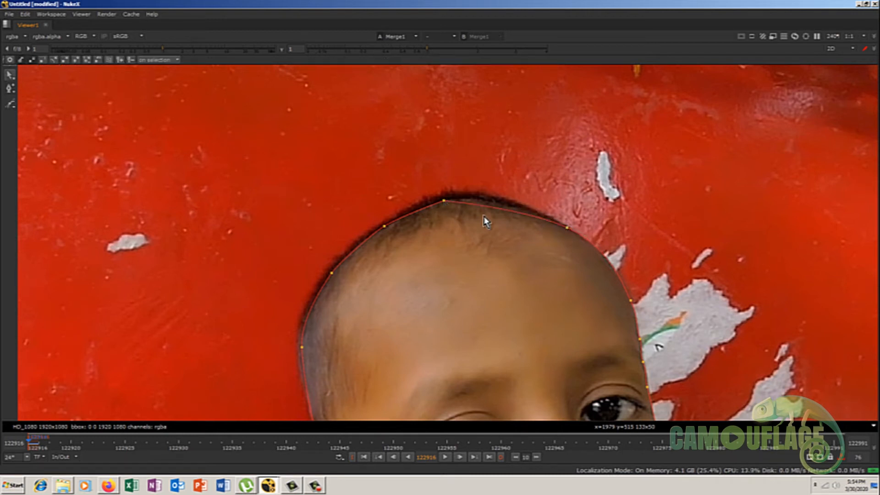
Smooth the shape's starting point and stretch its tangent so the curve follows the top of the hairline.
{"action": "right_click", "coordinate": [445, 202]}
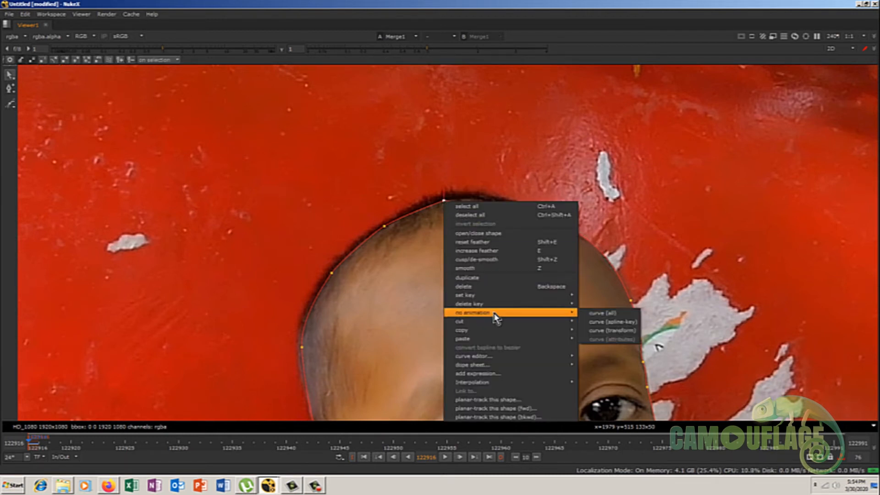
{"action": "left_click", "coordinate": [481, 269]}
{"action": "left_click_drag", "start_coordinate": [458, 200], "coordinate": [503, 196]}
Adjust the position and tangent of the point on the forehead side of the crown to match the head's edge.
{"action": "left_click", "coordinate": [566, 229]}
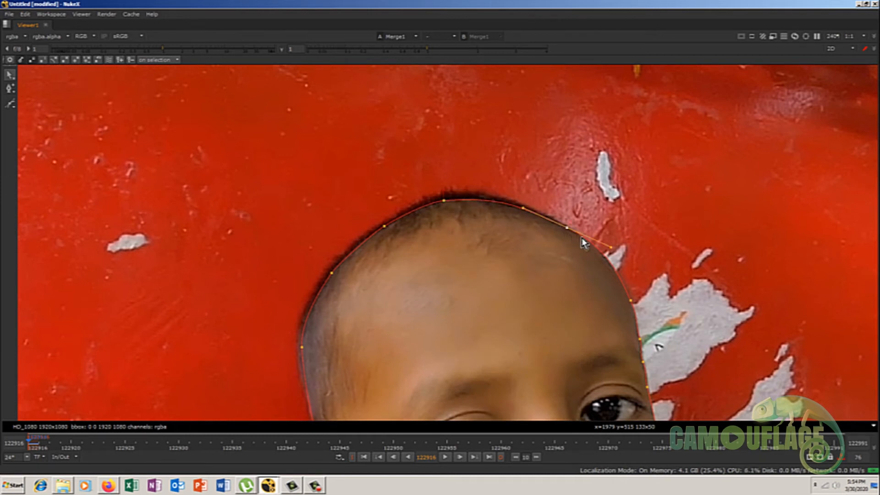
{"action": "left_click_drag", "start_coordinate": [612, 250], "coordinate": [604, 244]}
{"action": "scroll", "coordinate": [604, 244], "scroll_direction": "up", "scroll_amount": 6}
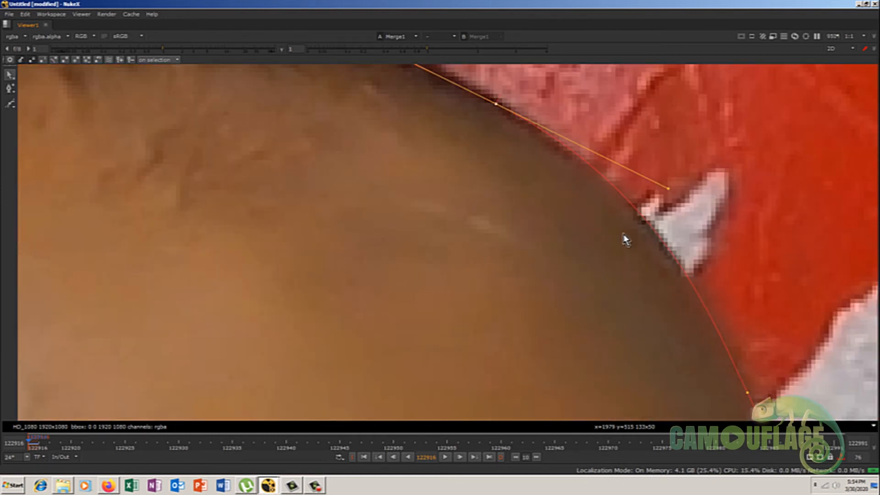
{"action": "left_click_drag", "start_coordinate": [497, 108], "coordinate": [493, 110]}
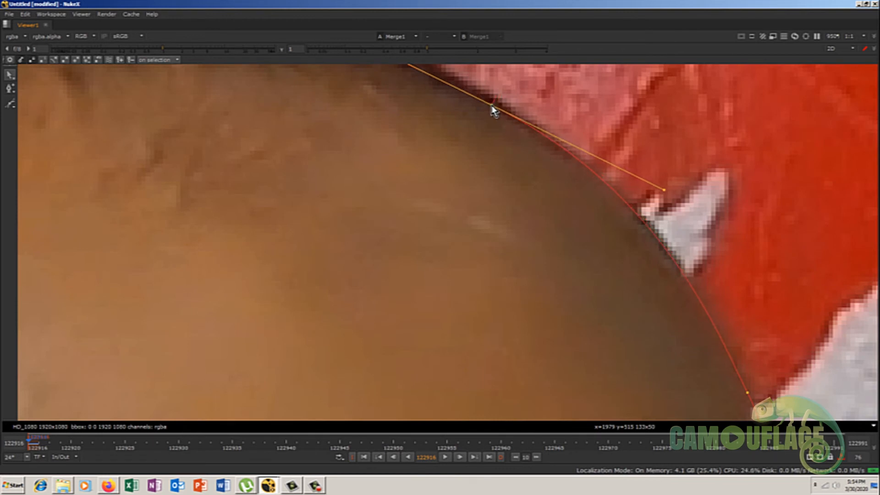
Reposition the outline points along the temple and beside the eyebrow to fit the face's edge.
{"action": "middle_click_drag", "start_coordinate": [558, 222], "coordinate": [503, 189]}
{"action": "middle_click_drag", "start_coordinate": [433, 180], "coordinate": [500, 208]}
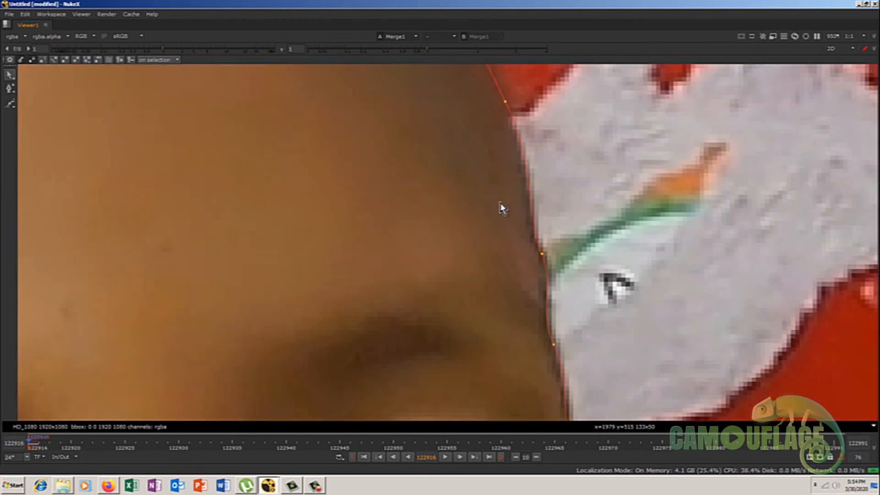
{"action": "left_click", "coordinate": [504, 100]}
{"action": "left_click", "coordinate": [536, 243], "text": "ctrl+alt"}
{"action": "left_click", "coordinate": [504, 101]}
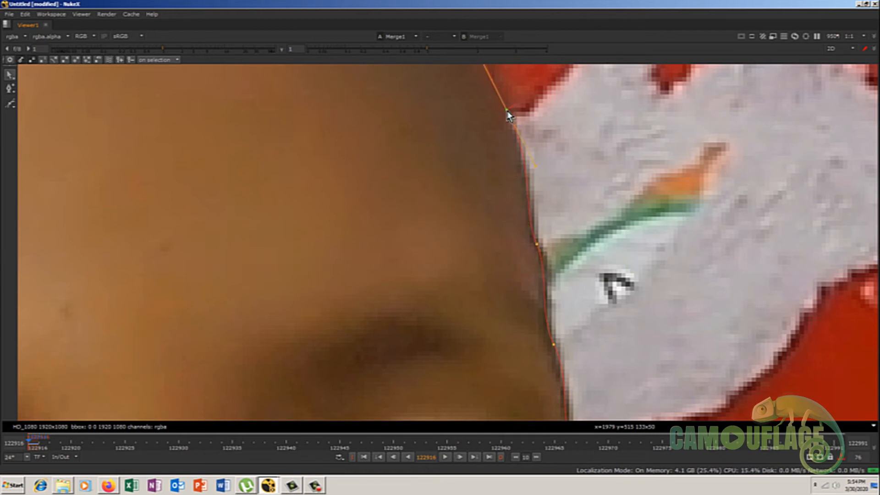
{"action": "middle_click_drag", "start_coordinate": [569, 257], "coordinate": [527, 169]}
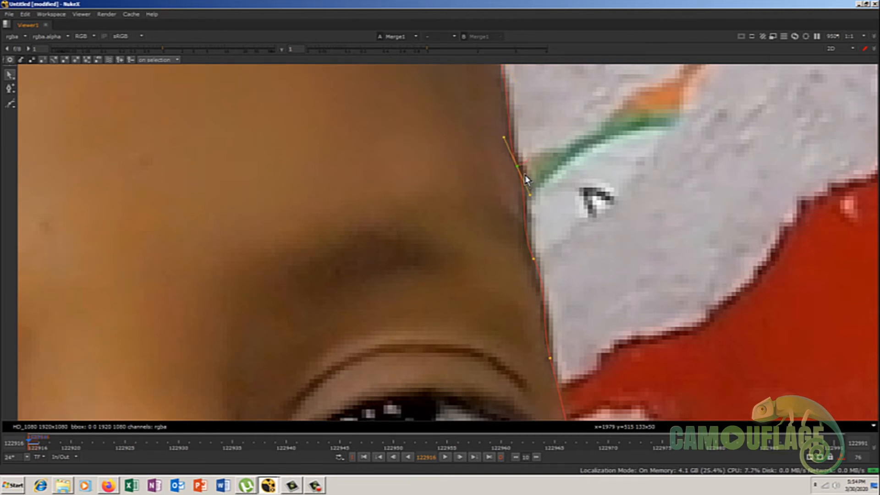
{"action": "middle_click_drag", "start_coordinate": [538, 261], "coordinate": [477, 108]}
{"action": "left_click", "coordinate": [473, 109]}
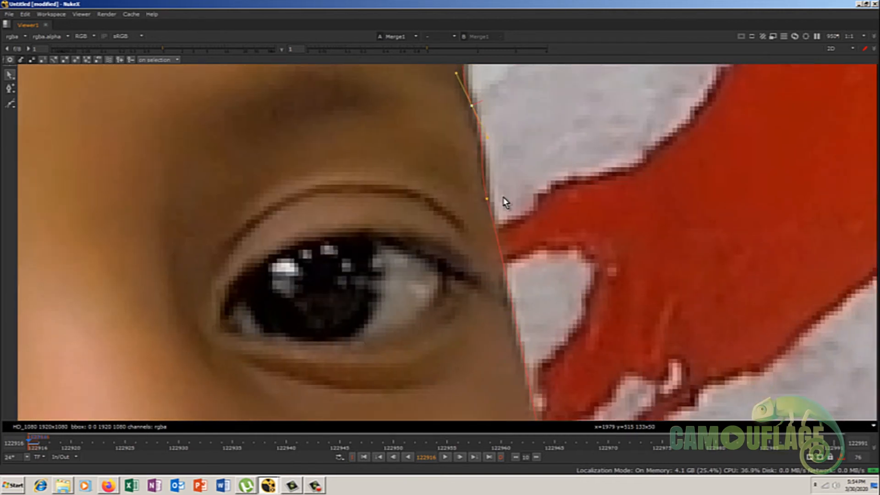
Refine the points and tangents beside the eye and on the upper cheek to follow the skin edge.
{"action": "middle_click_drag", "start_coordinate": [505, 200], "coordinate": [499, 178]}
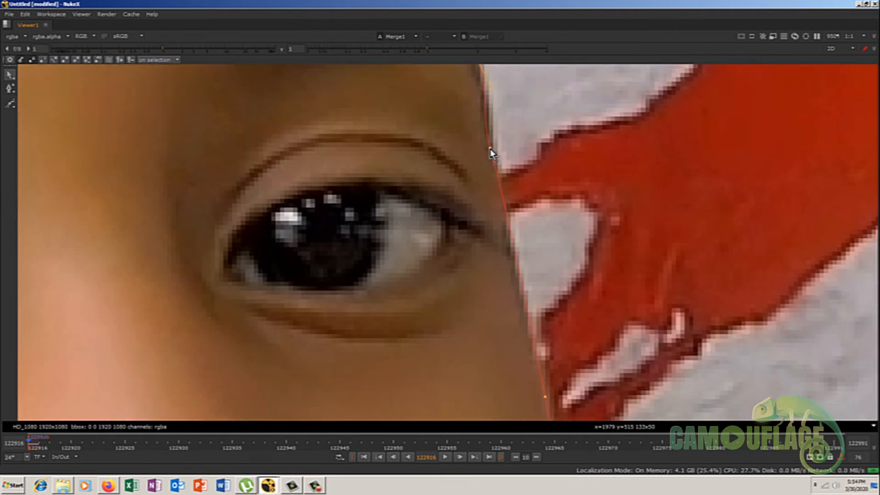
{"action": "middle_click_drag", "start_coordinate": [579, 314], "coordinate": [564, 160]}
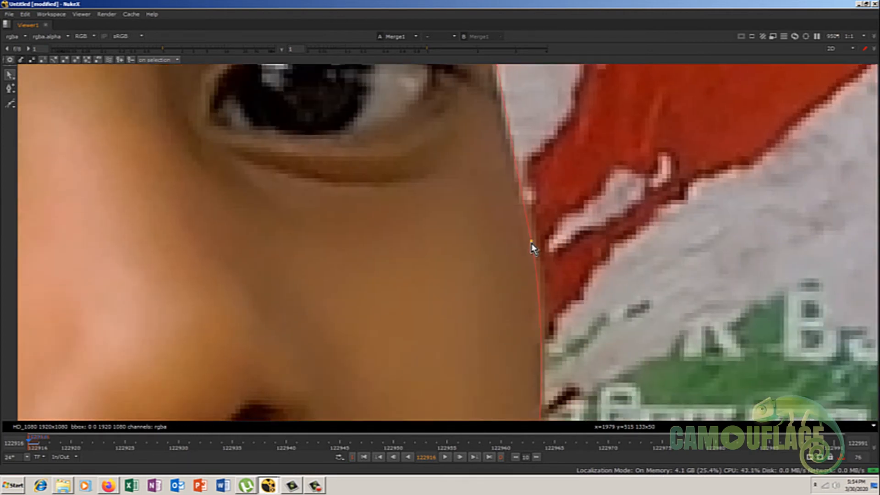
{"action": "left_click", "coordinate": [531, 248]}
{"action": "middle_click_drag", "start_coordinate": [543, 121], "coordinate": [534, 234]}
{"action": "left_click", "coordinate": [499, 126]}
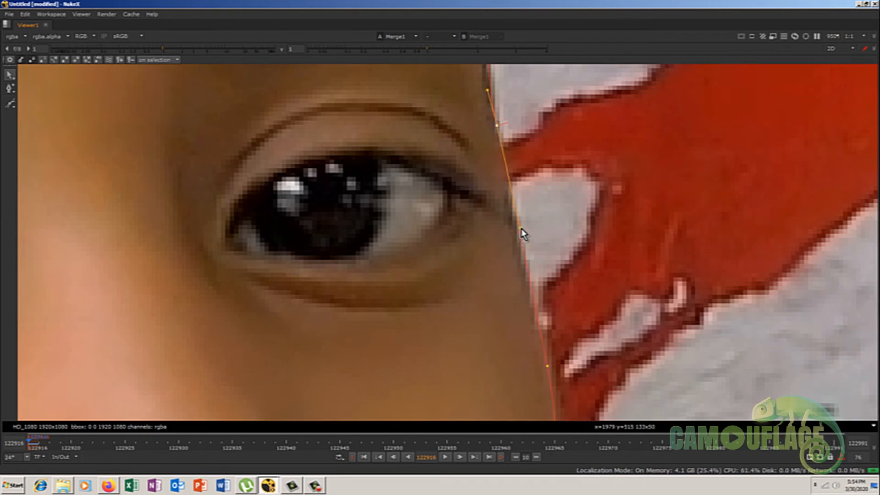
{"action": "left_click_drag", "start_coordinate": [514, 188], "coordinate": [511, 186]}
{"action": "left_click_drag", "start_coordinate": [497, 125], "coordinate": [494, 127]}
{"action": "middle_click_drag", "start_coordinate": [553, 359], "coordinate": [556, 231]}
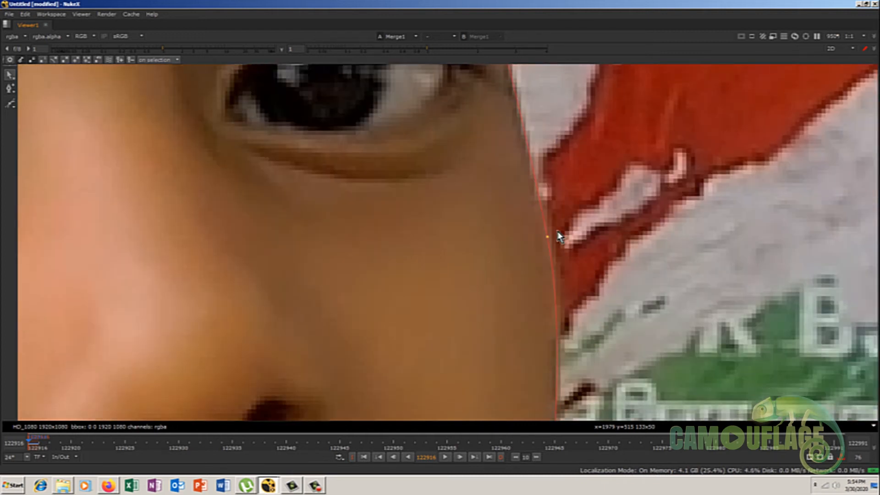
Examine how closely the outline follows the lower cheek, jaw and side of the head.
{"action": "middle_click_drag", "start_coordinate": [572, 337], "coordinate": [553, 142]}
{"action": "middle_click_drag", "start_coordinate": [533, 361], "coordinate": [545, 161]}
{"action": "middle_click_drag", "start_coordinate": [545, 284], "coordinate": [558, 208]}
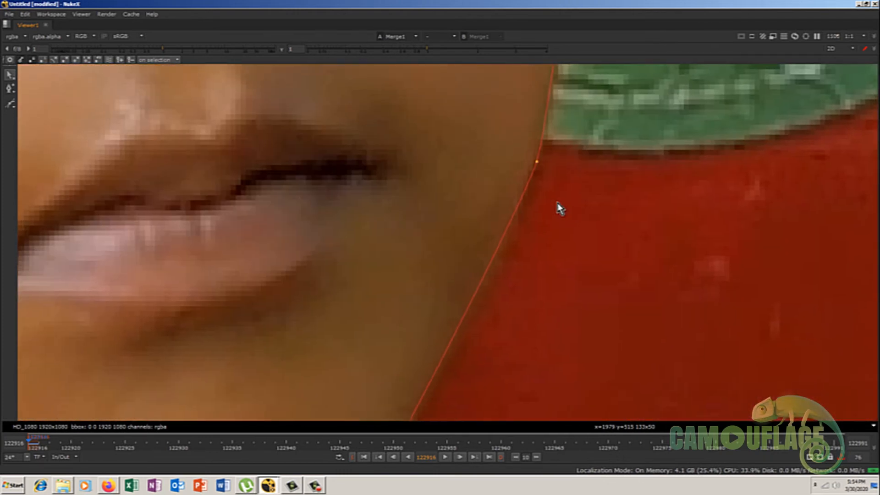
{"action": "scroll", "coordinate": [558, 208], "scroll_direction": "up", "scroll_amount": 1}
{"action": "middle_click_drag", "start_coordinate": [493, 334], "coordinate": [715, 146]}
{"action": "middle_click_drag", "start_coordinate": [99, 321], "coordinate": [458, 380]}
{"action": "middle_click_drag", "start_coordinate": [238, 219], "coordinate": [376, 353]}
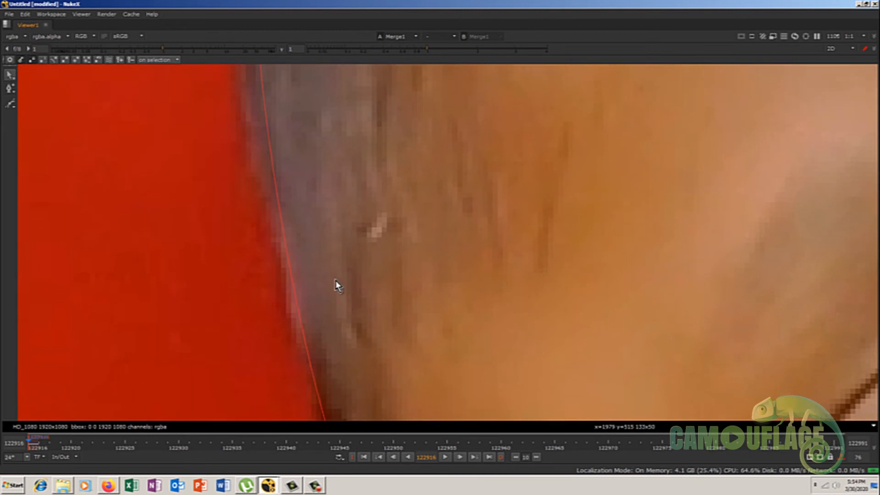
Move the outline points along the back of the head, from above the ear to the upper hairline, onto the hair's edge.
{"action": "scroll", "coordinate": [338, 191], "scroll_direction": "down", "scroll_amount": 2}
{"action": "scroll", "coordinate": [340, 204], "scroll_direction": "down", "scroll_amount": 2}
{"action": "middle_click_drag", "start_coordinate": [339, 204], "coordinate": [292, 246]}
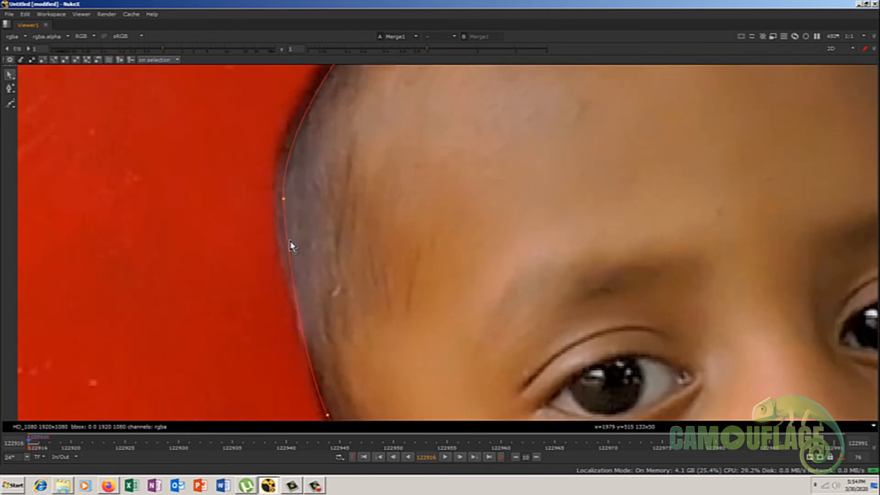
{"action": "left_click", "coordinate": [283, 200]}
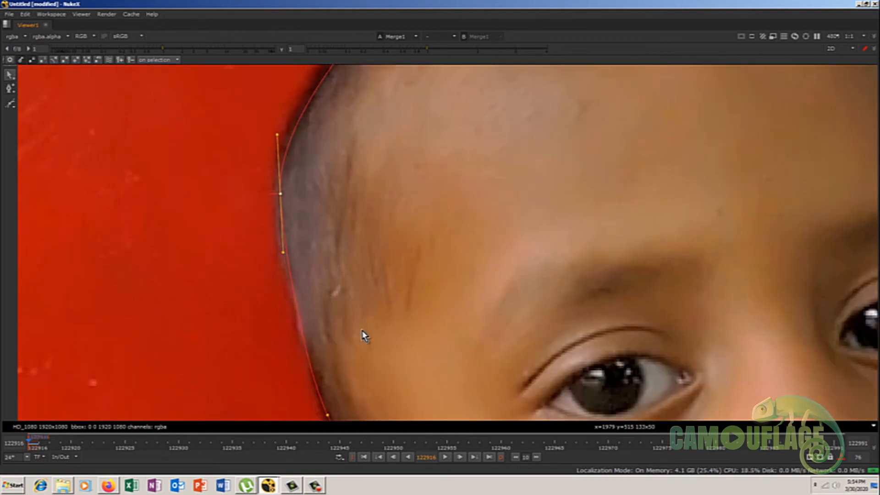
{"action": "middle_click_drag", "start_coordinate": [364, 336], "coordinate": [297, 252]}
{"action": "left_click", "coordinate": [288, 240]}
{"action": "middle_click_drag", "start_coordinate": [347, 202], "coordinate": [345, 344]}
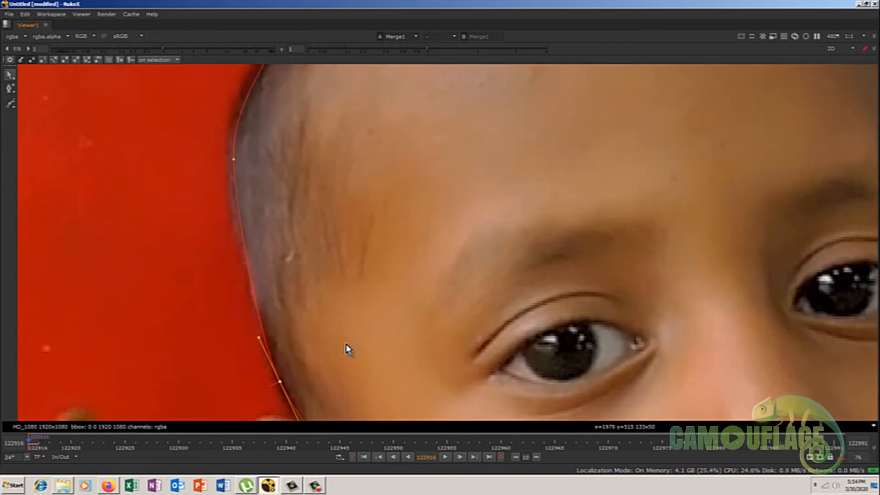
{"action": "middle_click_drag", "start_coordinate": [368, 124], "coordinate": [337, 340]}
{"action": "left_click", "coordinate": [264, 232]}
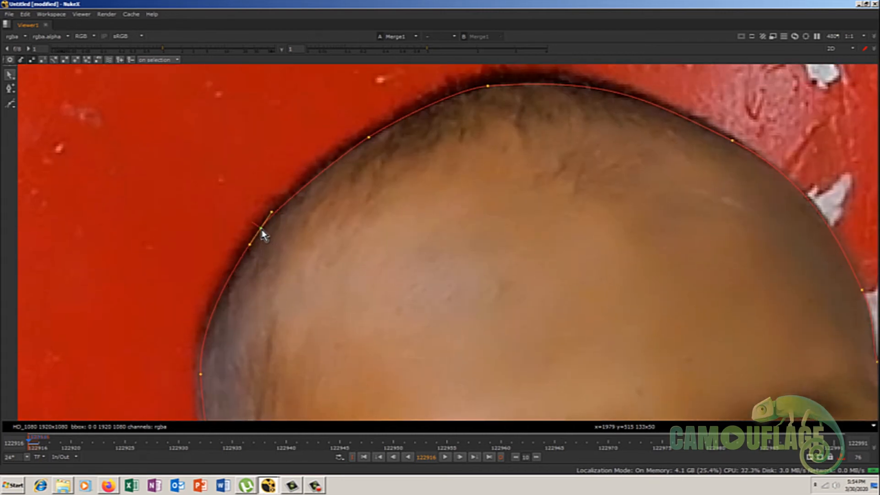
Move the outline points along the upper hairline and crown outward onto the hair's edge.
{"action": "left_click", "coordinate": [369, 137]}
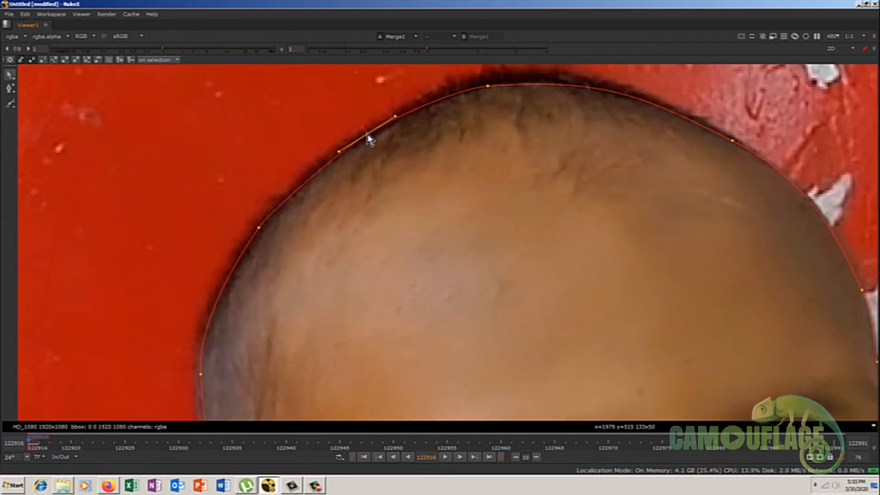
{"action": "left_click", "coordinate": [487, 87]}
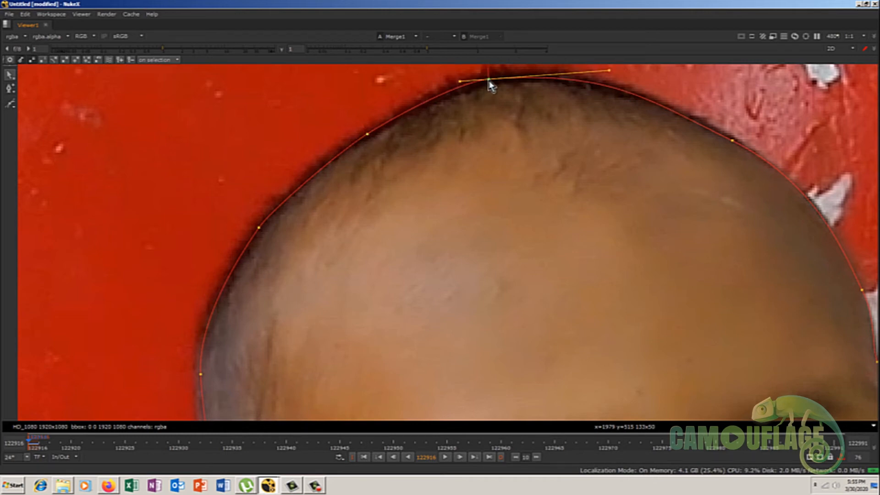
{"action": "middle_click_drag", "start_coordinate": [489, 89], "coordinate": [516, 224]}
{"action": "scroll", "coordinate": [515, 224], "scroll_direction": "down", "scroll_amount": 6}
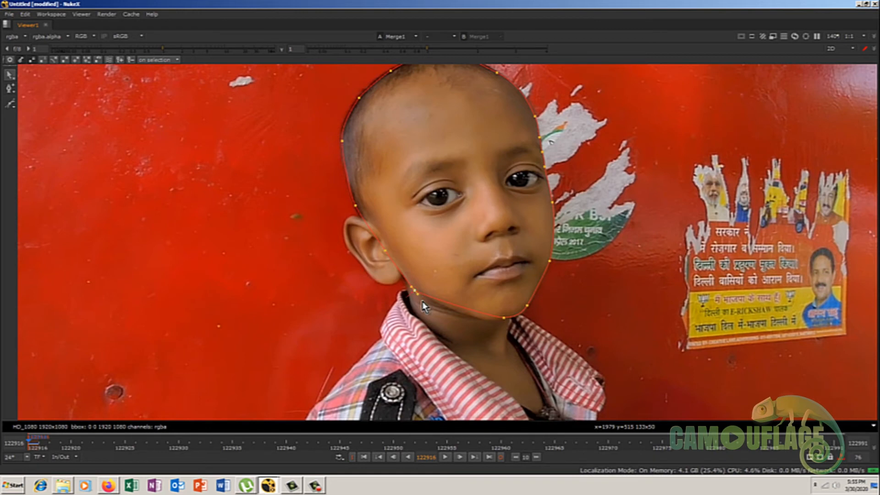
Adjust the tangent of the jaw point below the ear so the curve follows the jawline.
{"action": "scroll", "coordinate": [423, 306], "scroll_direction": "up", "scroll_amount": 3}
{"action": "left_click_drag", "start_coordinate": [417, 288], "coordinate": [464, 331]}
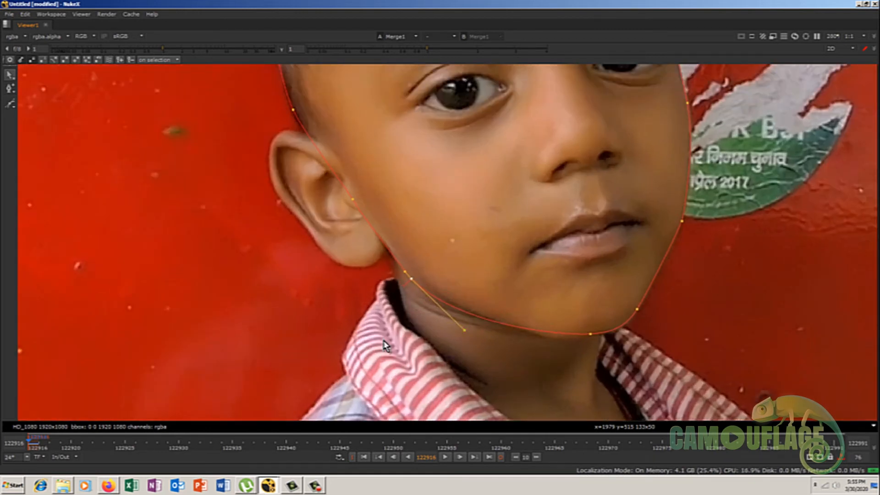
{"action": "scroll", "coordinate": [504, 174], "scroll_direction": "down", "scroll_amount": 5}
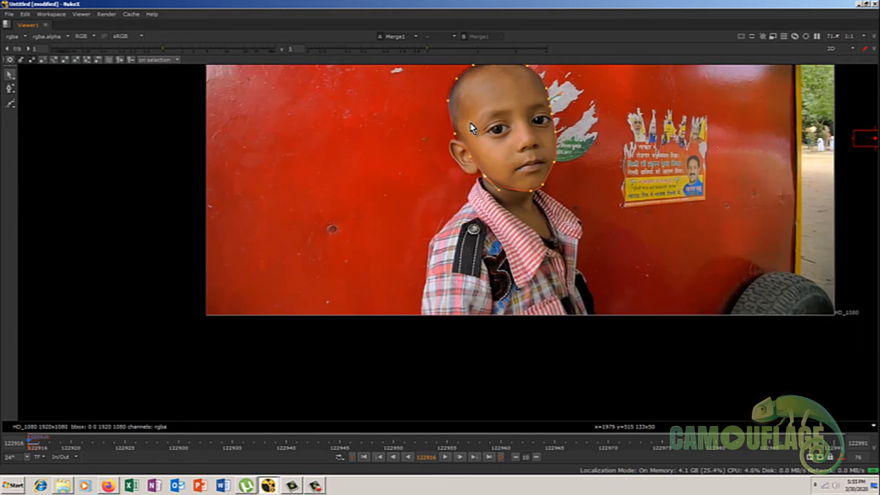
Connect Merge1's A input to Roto1 and set the merge operation to mask.
{"action": "key", "text": "space"}
{"action": "key", "text": "f"}
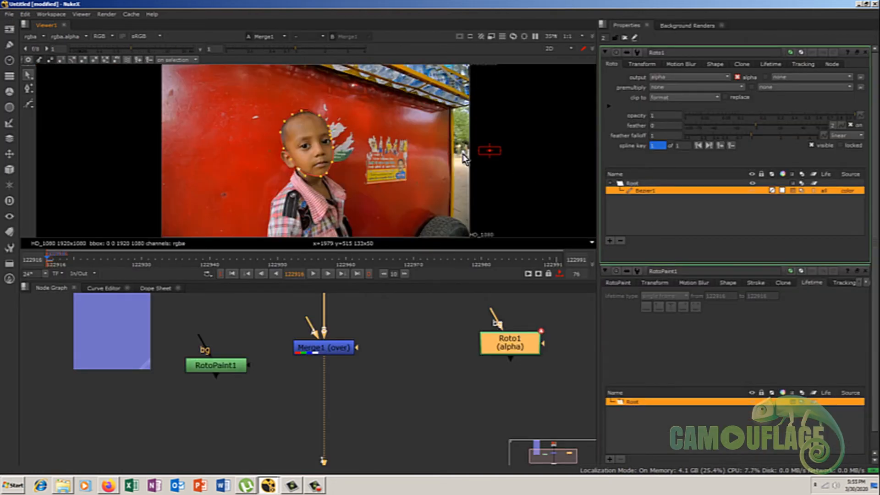
{"action": "left_click_drag", "start_coordinate": [308, 327], "coordinate": [521, 355]}
{"action": "left_click", "coordinate": [322, 355]}
{"action": "double_click", "coordinate": [322, 355]}
{"action": "left_click", "coordinate": [664, 78]}
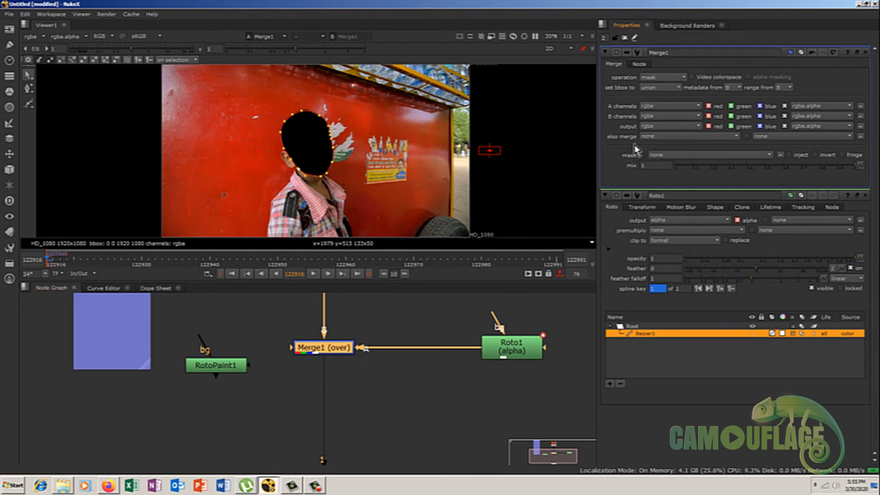
{"action": "left_click", "coordinate": [658, 136]}
Play the shot to compare the masked cut-out with the head's movement, and return to the first frame.
{"action": "scroll", "coordinate": [309, 131], "scroll_direction": "up", "scroll_amount": 3}
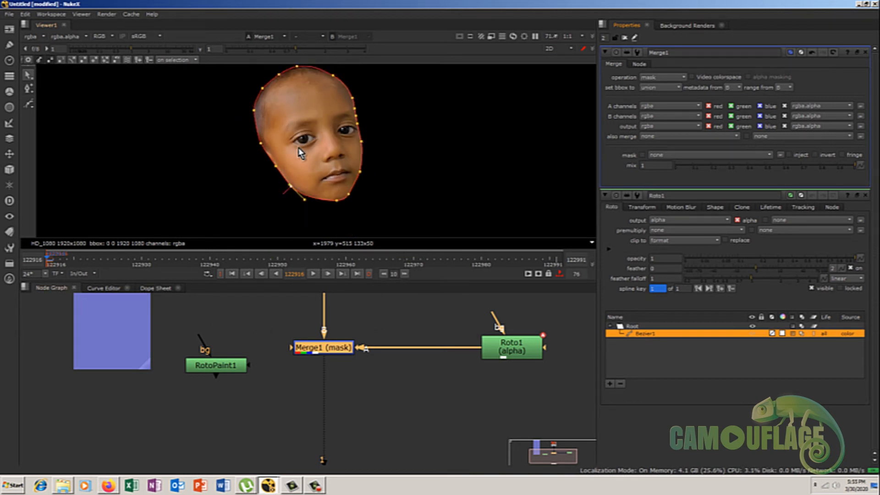
{"action": "left_click", "coordinate": [313, 274]}
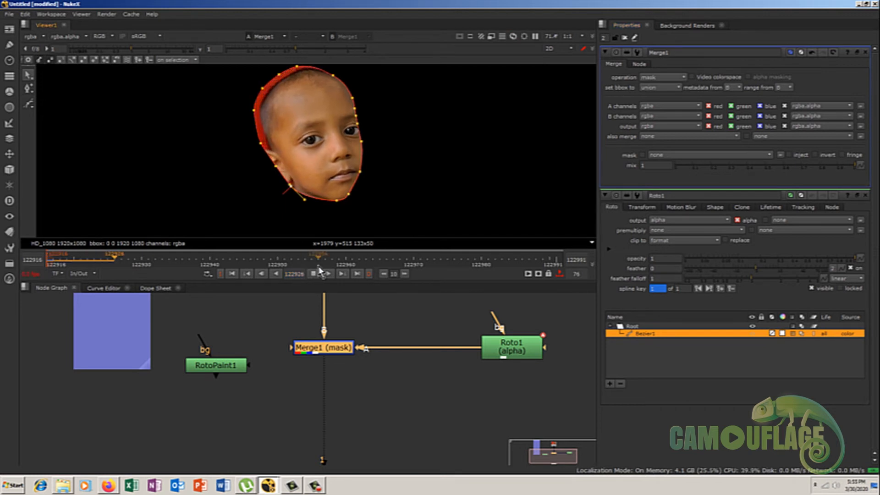
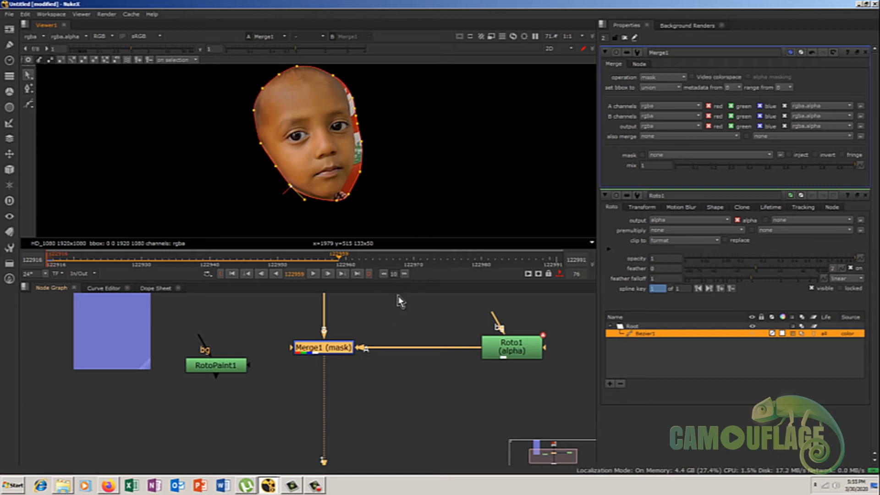
{"action": "left_click", "coordinate": [232, 274]}
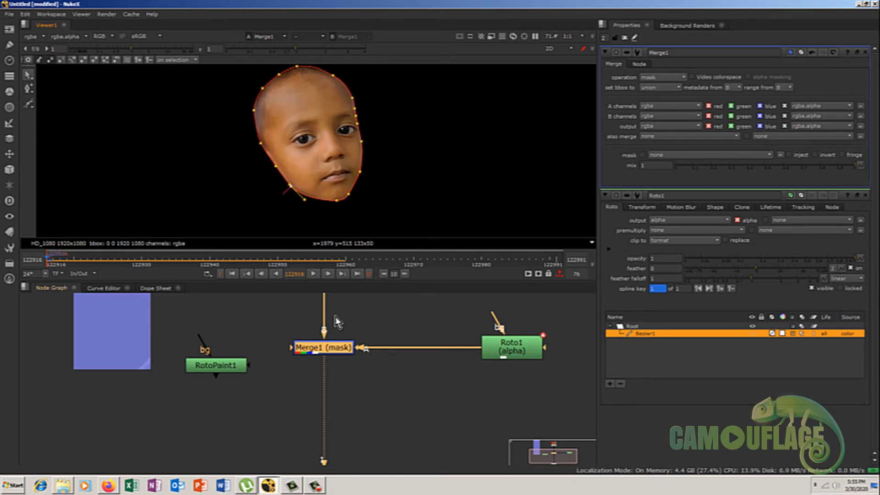
Open the Dope Sheet and close in on Roto1's Bezier keyframe around frame 122916.
{"action": "left_click", "coordinate": [156, 287]}
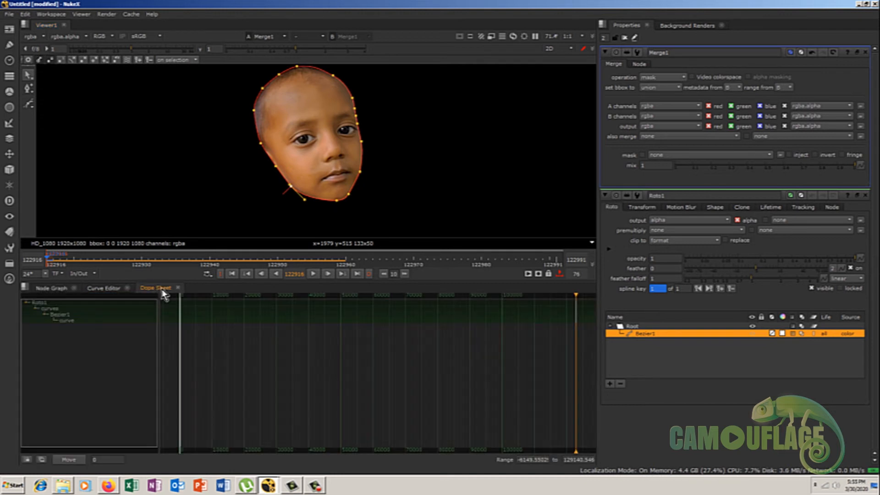
{"action": "scroll", "coordinate": [576, 321], "scroll_direction": "up", "scroll_amount": 5}
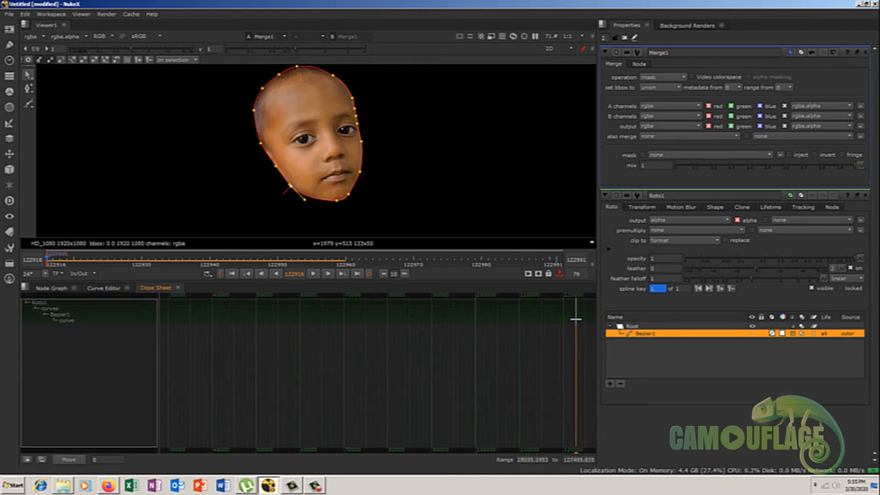
{"action": "scroll", "coordinate": [577, 320], "scroll_direction": "up", "scroll_amount": 5}
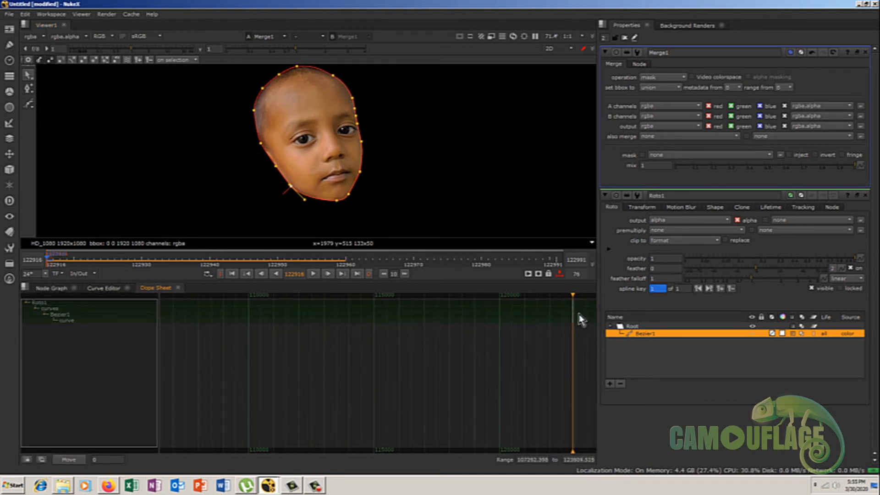
{"action": "scroll", "coordinate": [580, 319], "scroll_direction": "up", "scroll_amount": 2}
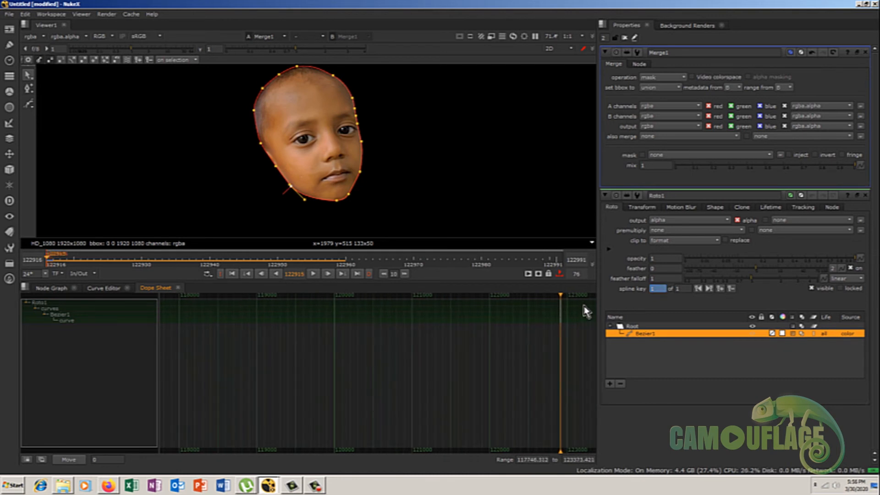
{"action": "scroll", "coordinate": [574, 323], "scroll_direction": "up", "scroll_amount": 2}
{"action": "scroll", "coordinate": [572, 325], "scroll_direction": "up", "scroll_amount": 8}
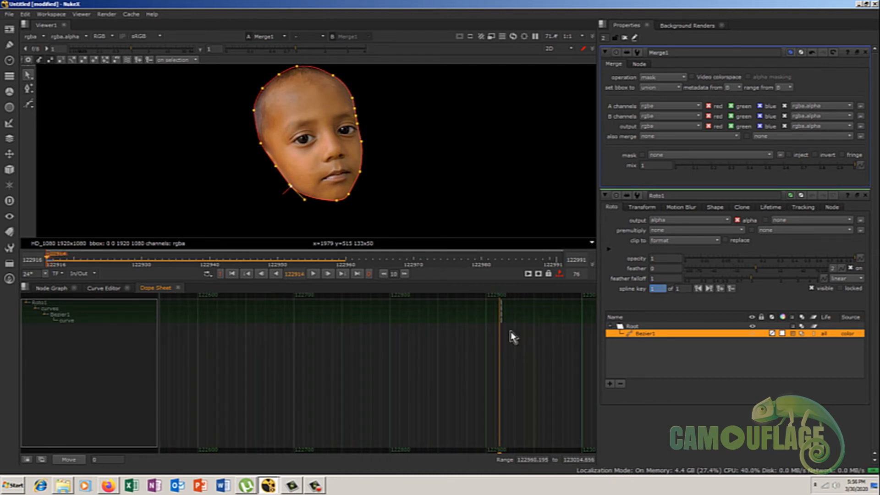
At frame 122925, select all points of the head shape and shift the whole outline onto the moved head.
{"action": "key", "text": "Right"}
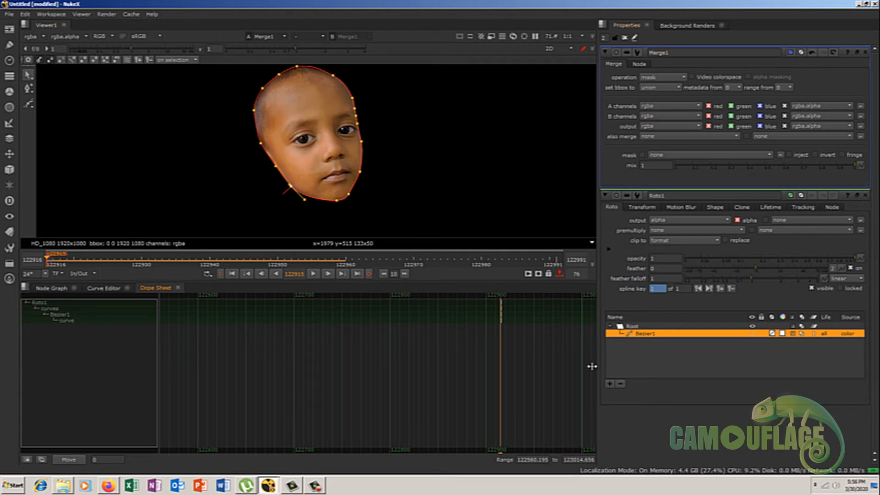
{"action": "key", "text": "Right"}
{"action": "key", "text": "Right"}
{"action": "key", "text": "Right"}
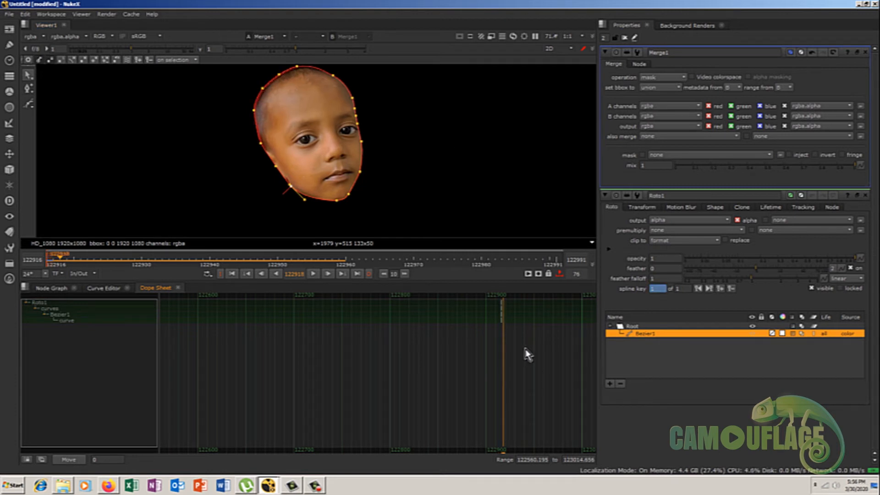
{"action": "key", "text": "Right"}
{"action": "key", "text": "Right"}
{"action": "key", "text": "Right"}
{"action": "key", "text": "Right"}
{"action": "key", "text": "Right"}
{"action": "key", "text": "Right"}
{"action": "key", "text": "Right"}
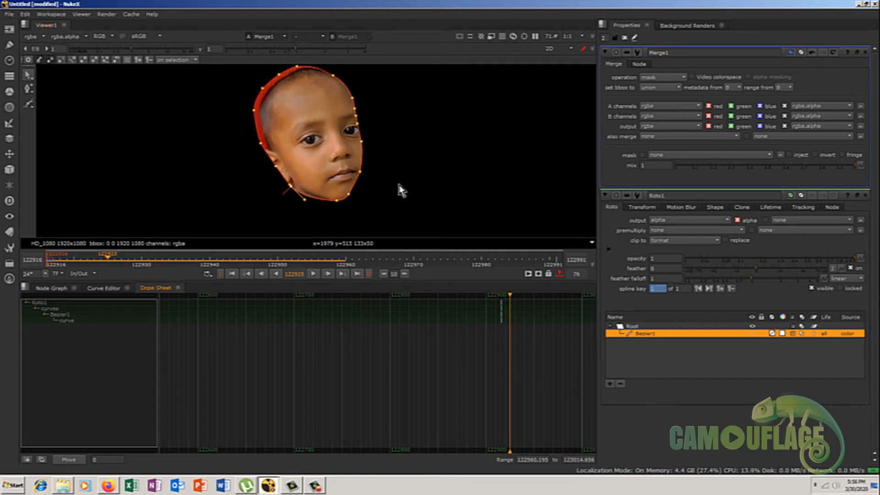
{"action": "scroll", "coordinate": [399, 121], "scroll_direction": "down", "scroll_amount": 2}
{"action": "left_click_drag", "start_coordinate": [386, 74], "coordinate": [289, 200]}
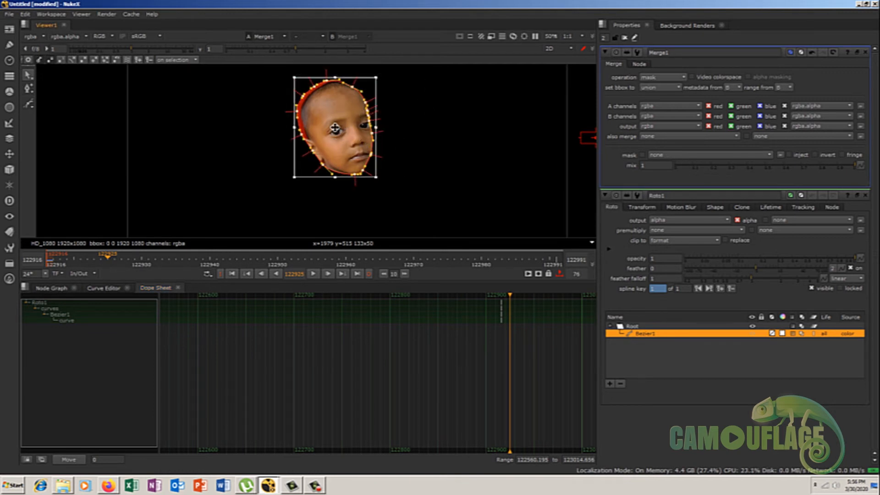
{"action": "left_click_drag", "start_coordinate": [335, 129], "coordinate": [340, 129]}
{"action": "left_click", "coordinate": [429, 174]}
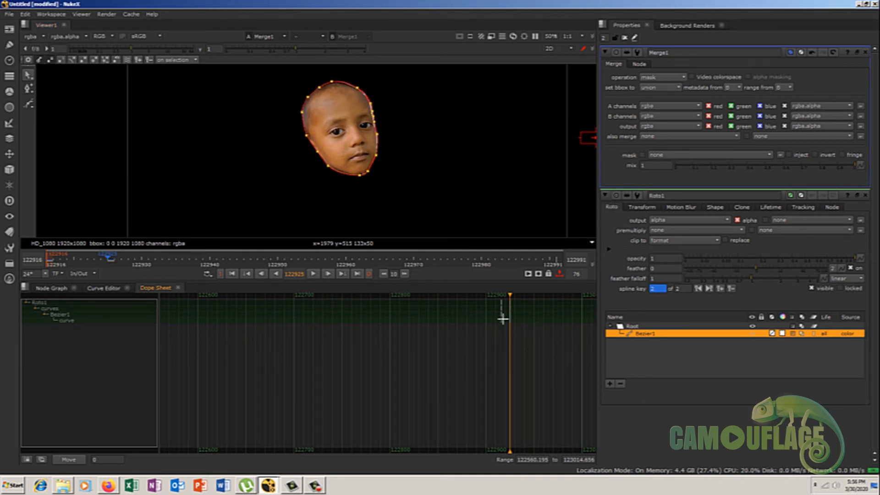
Examine how the interpolated outline fits the head at the in-between frames 122922 and 122921.
{"action": "left_click_drag", "start_coordinate": [510, 304], "coordinate": [507, 296]}
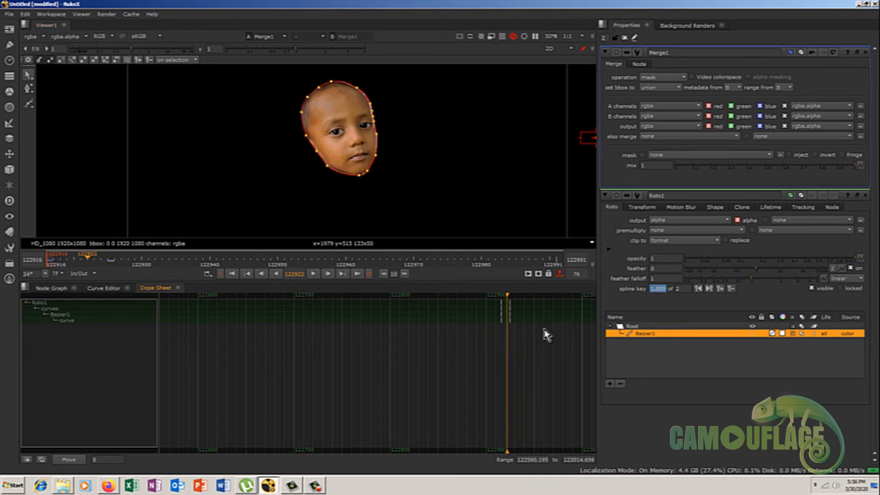
{"action": "scroll", "coordinate": [324, 140], "scroll_direction": "up", "scroll_amount": 3}
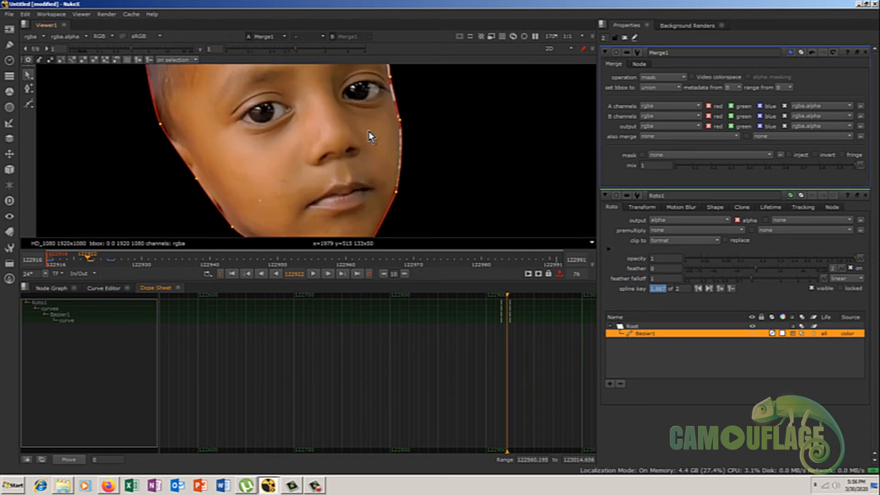
{"action": "scroll", "coordinate": [426, 144], "scroll_direction": "down", "scroll_amount": 2}
{"action": "key", "text": "Left"}
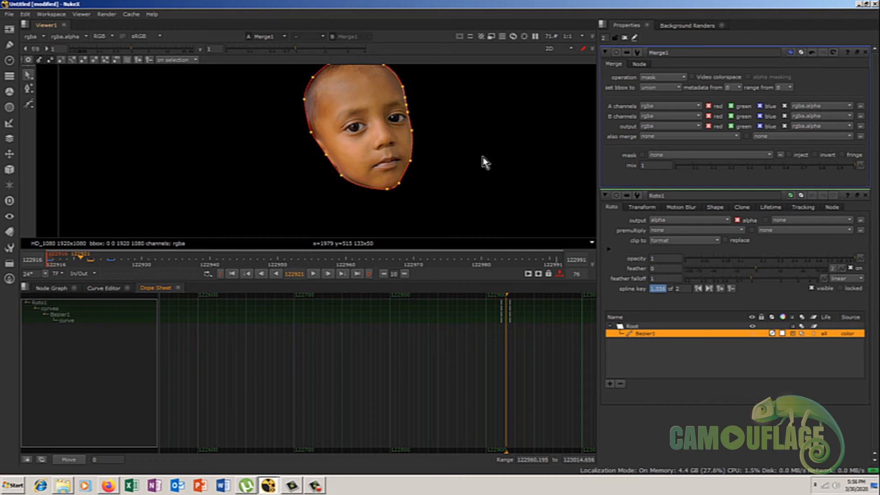
{"action": "scroll", "coordinate": [406, 161], "scroll_direction": "up", "scroll_amount": 1}
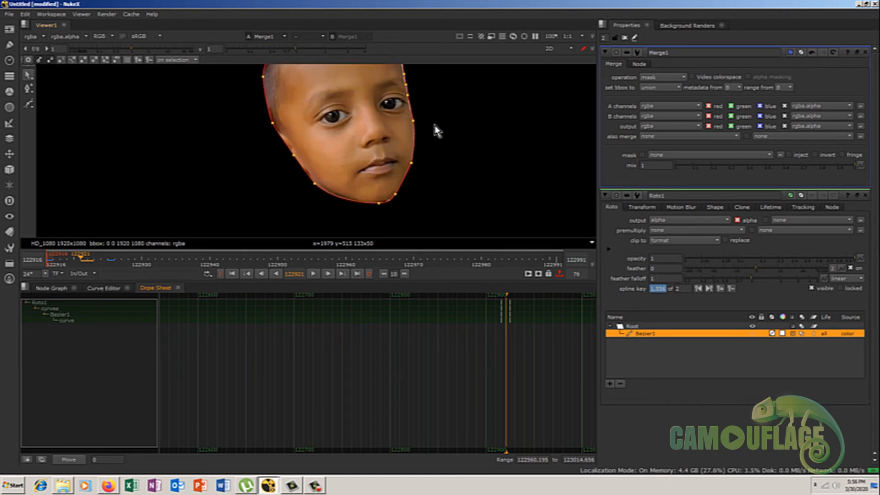
{"action": "scroll", "coordinate": [438, 142], "scroll_direction": "down", "scroll_amount": 2}
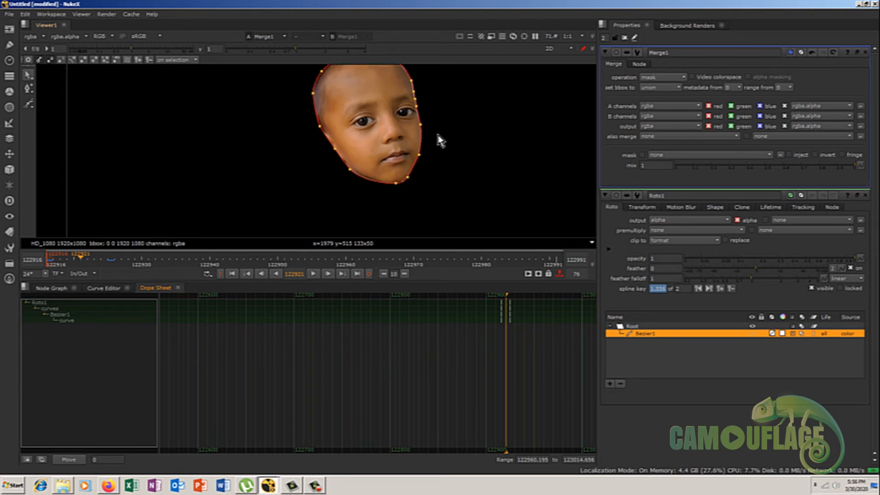
{"action": "scroll", "coordinate": [443, 195], "scroll_direction": "up", "scroll_amount": 3}
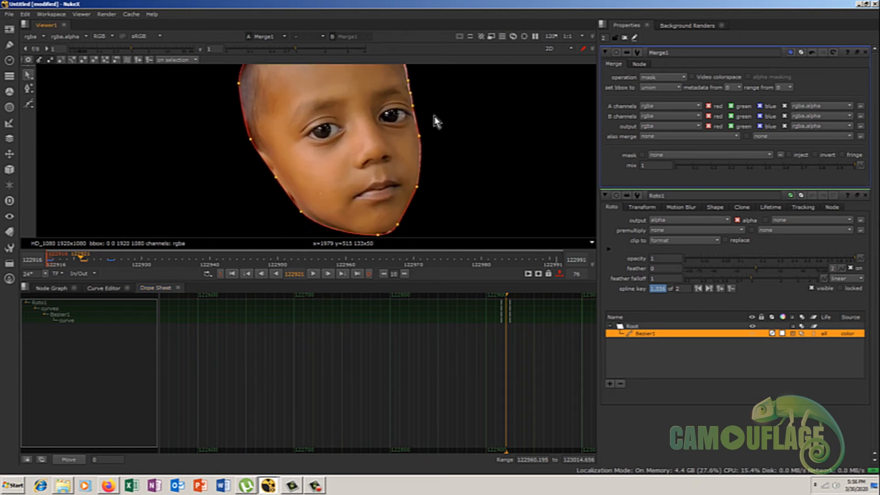
{"action": "middle_click_drag", "start_coordinate": [401, 120], "coordinate": [359, 155]}
{"action": "scroll", "coordinate": [363, 120], "scroll_direction": "up", "scroll_amount": 3}
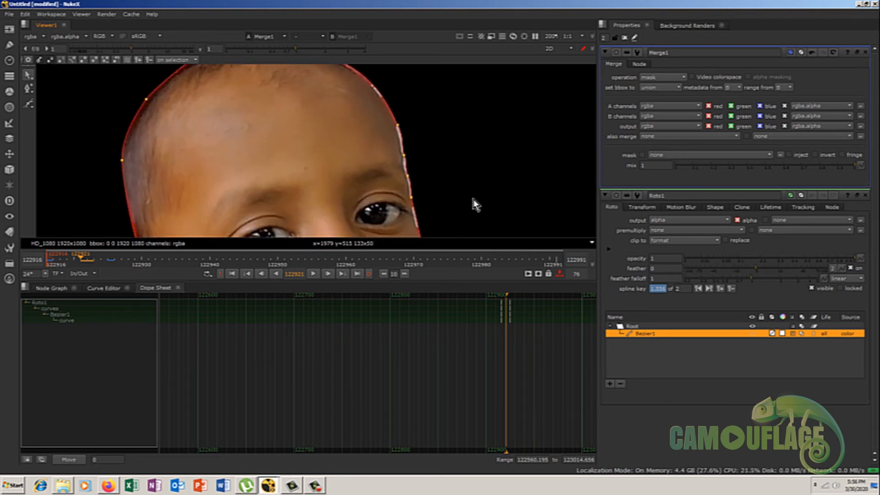
Step back and forth between the shape keyframes at 122916 and 122925 to compare the outline with the face's edge.
{"action": "key", "text": "Right"}
{"action": "key", "text": "Right"}
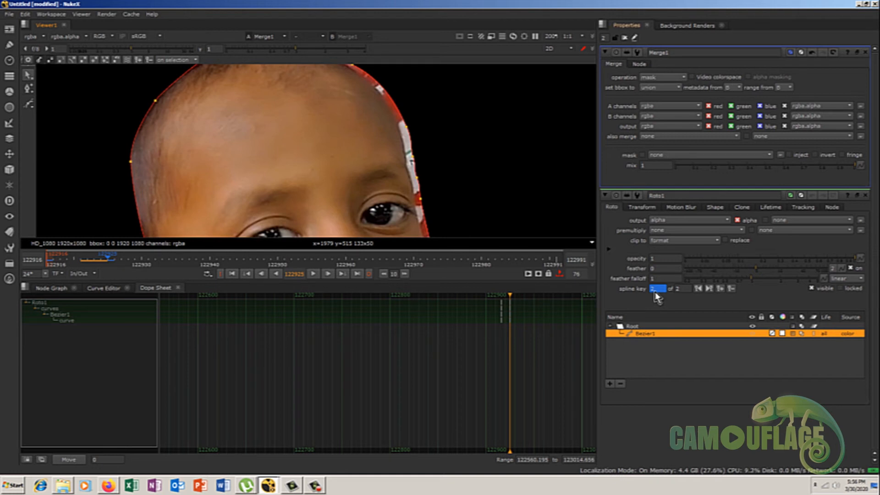
{"action": "key", "text": "Left"}
{"action": "key", "text": "Left"}
{"action": "key", "text": "Left"}
{"action": "key", "text": "Left"}
{"action": "key", "text": "Left"}
{"action": "key", "text": "Left"}
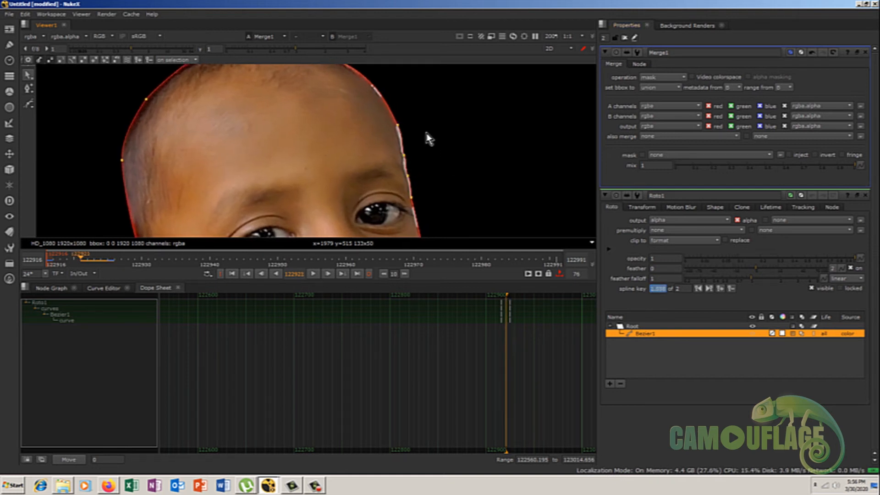
{"action": "key", "text": "Left"}
{"action": "key", "text": "Left"}
{"action": "key", "text": "Left"}
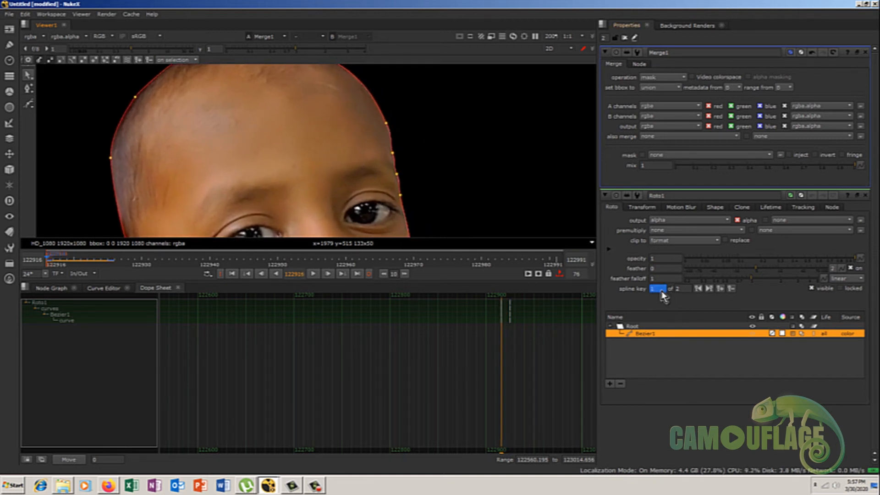
{"action": "key", "text": "Right"}
{"action": "key", "text": "Right"}
{"action": "key", "text": "Right"}
{"action": "key", "text": "Right"}
{"action": "key", "text": "Right"}
{"action": "key", "text": "Right"}
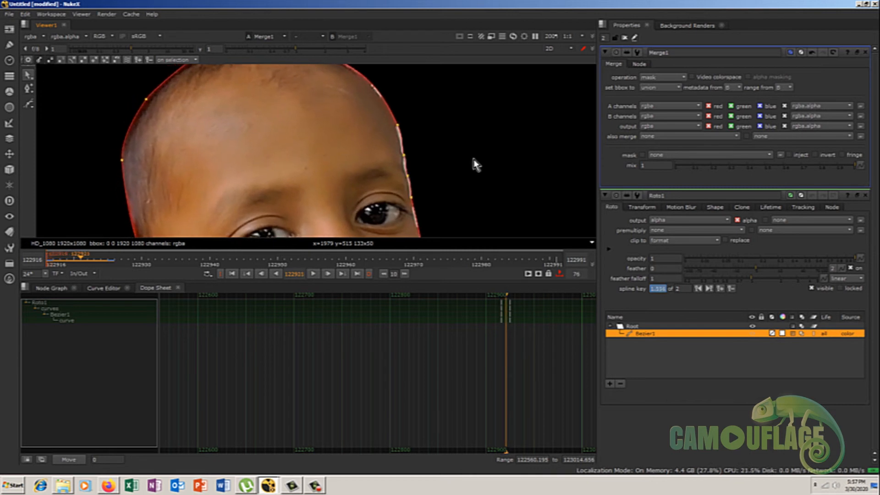
{"action": "key", "text": "Right"}
{"action": "key", "text": "Right"}
{"action": "key", "text": "Right"}
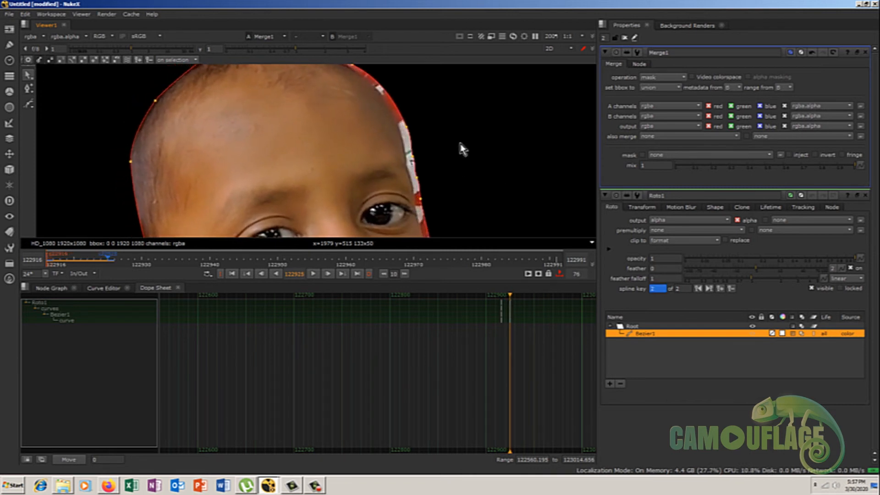
With the viewer maximized at frame 122925, select the outline points along the boy's left side of the face and shift them inward together.
{"action": "scroll", "coordinate": [461, 147], "scroll_direction": "down", "scroll_amount": 3}
{"action": "key", "text": "space"}
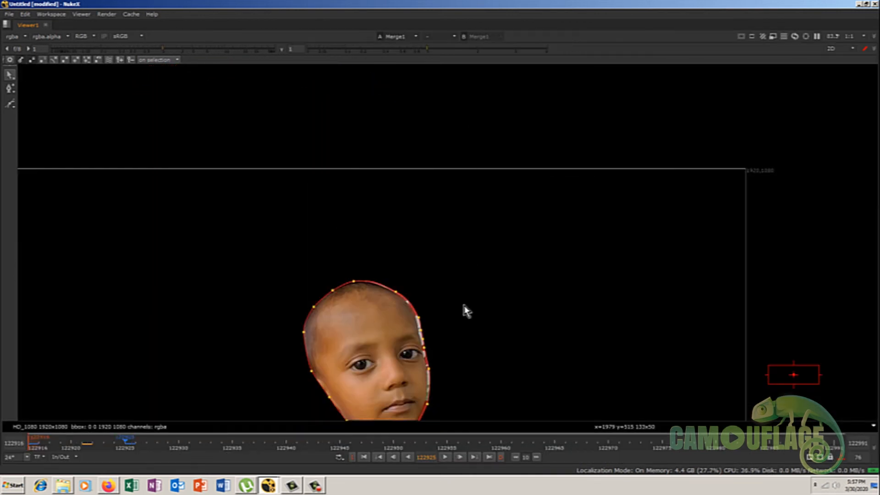
{"action": "middle_click_drag", "start_coordinate": [465, 308], "coordinate": [504, 211]}
{"action": "scroll", "coordinate": [504, 210], "scroll_direction": "down", "scroll_amount": 1}
{"action": "scroll", "coordinate": [491, 212], "scroll_direction": "up", "scroll_amount": 5}
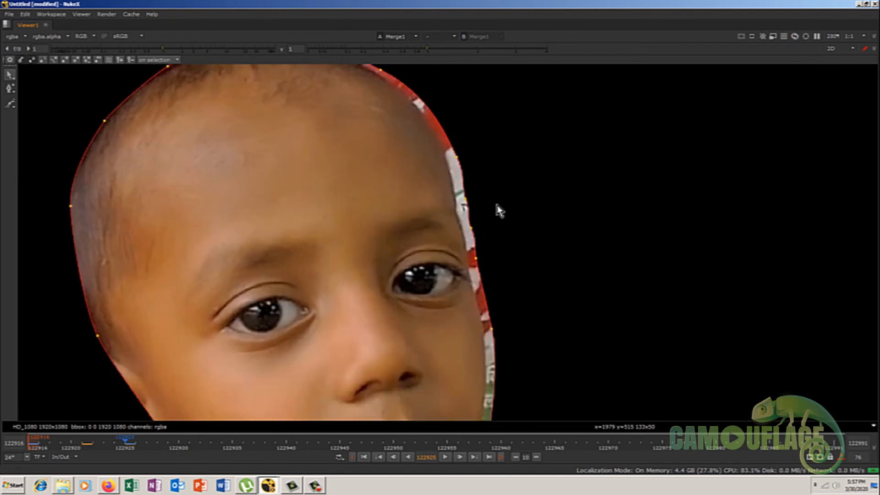
{"action": "scroll", "coordinate": [497, 210], "scroll_direction": "down", "scroll_amount": 3}
{"action": "left_click_drag", "start_coordinate": [407, 103], "coordinate": [542, 351]}
{"action": "left_click_drag", "start_coordinate": [466, 232], "coordinate": [460, 230]}
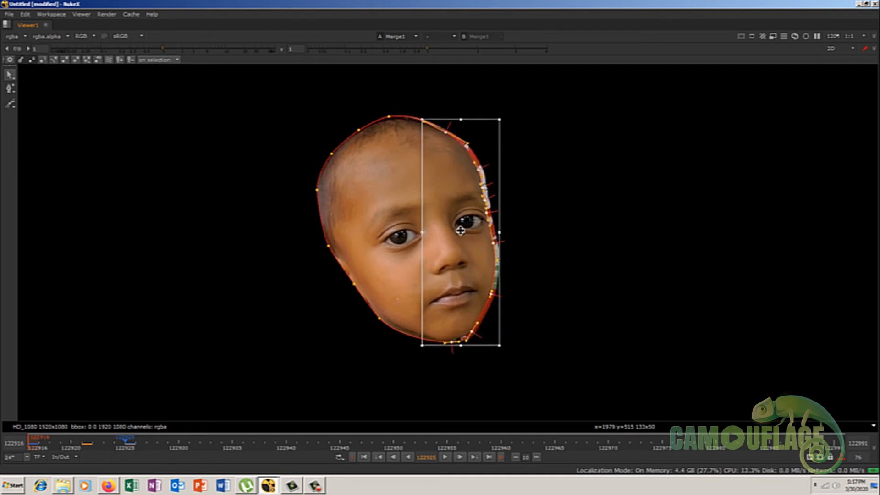
{"action": "left_click", "coordinate": [553, 210]}
Fit the outline to the top of the head by adjusting the crown, upper forehead and temple points on the boy's left side.
{"action": "scroll", "coordinate": [448, 191], "scroll_direction": "up", "scroll_amount": 6}
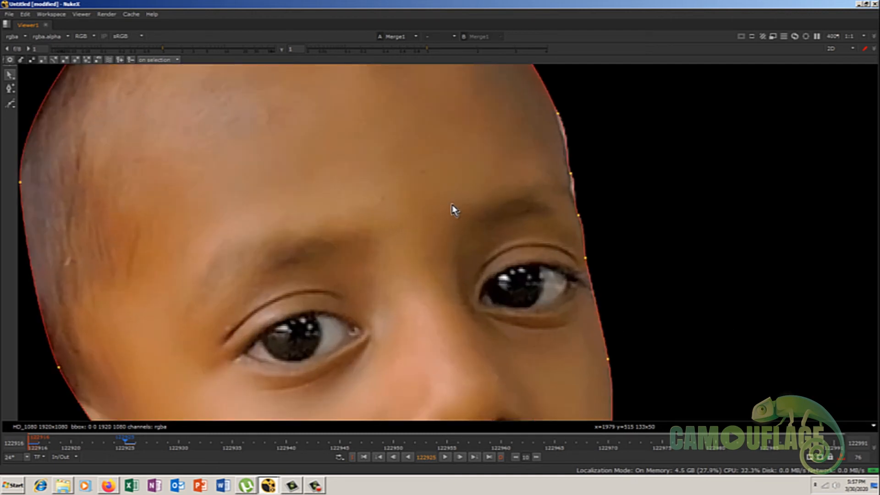
{"action": "middle_click_drag", "start_coordinate": [503, 338], "coordinate": [551, 400]}
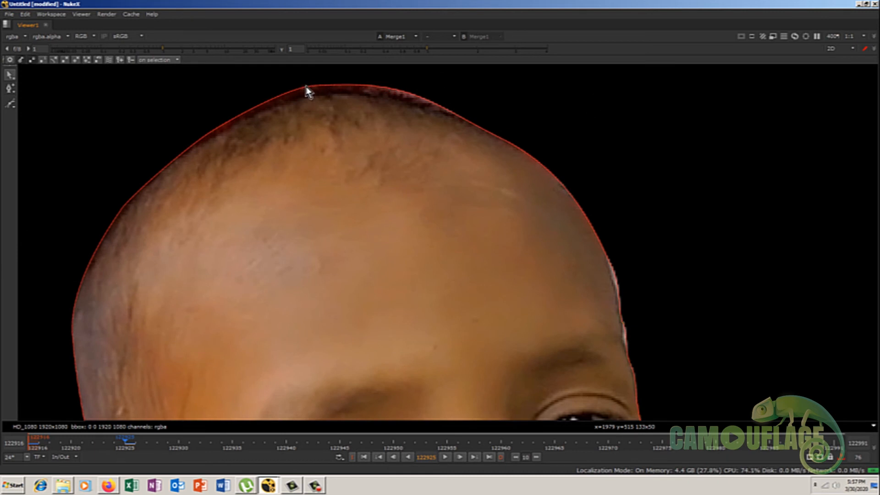
{"action": "left_click_drag", "start_coordinate": [315, 88], "coordinate": [315, 96]}
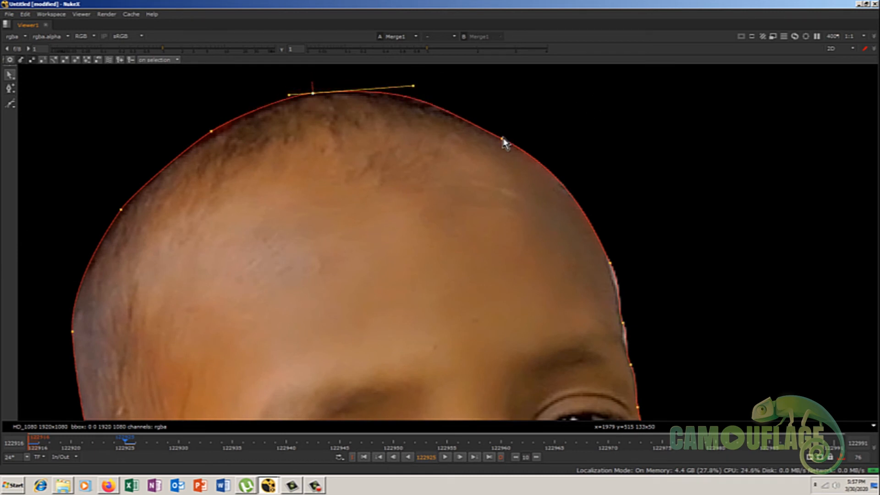
{"action": "left_click_drag", "start_coordinate": [502, 139], "coordinate": [510, 135]}
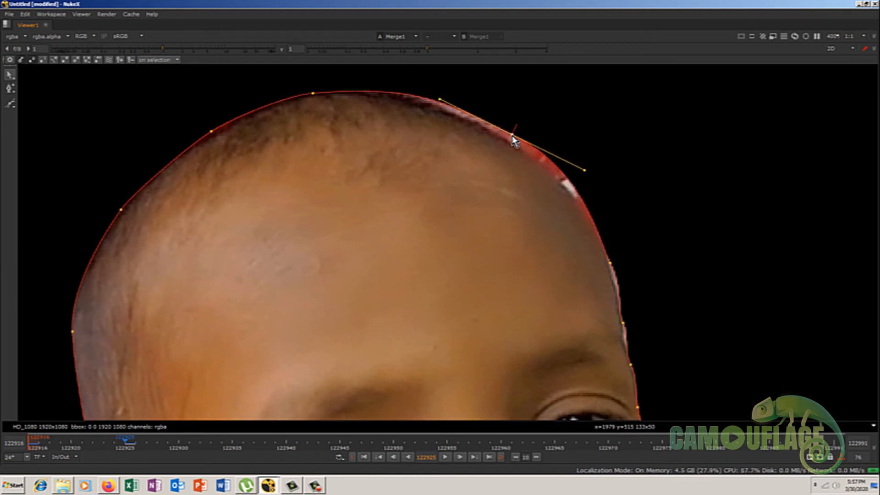
{"action": "middle_click_drag", "start_coordinate": [534, 221], "coordinate": [516, 246]}
{"action": "left_click", "coordinate": [571, 210]}
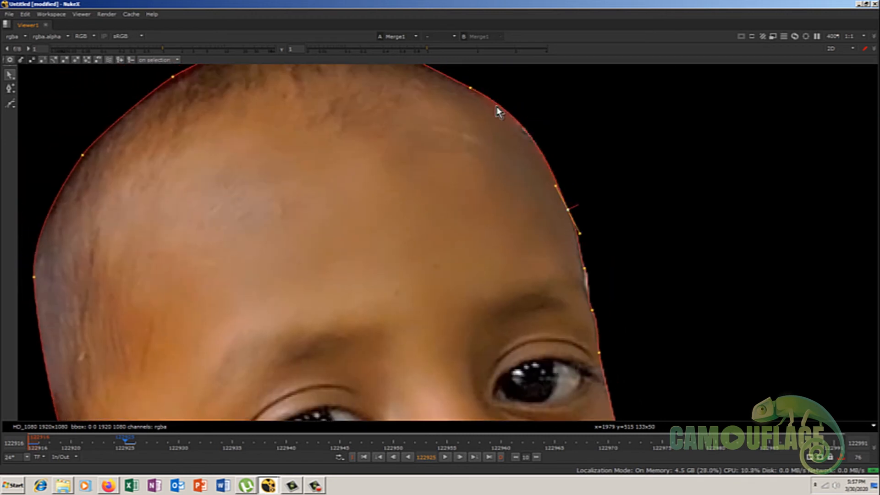
{"action": "left_click_drag", "start_coordinate": [471, 89], "coordinate": [543, 126]}
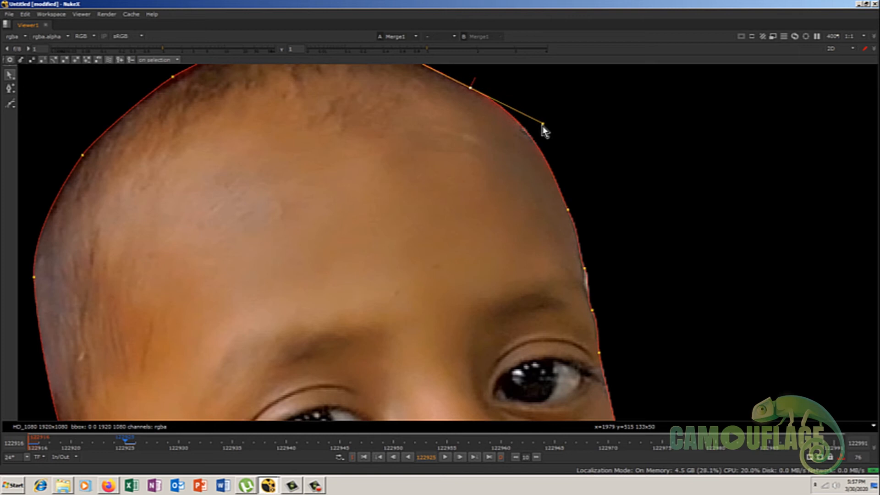
{"action": "middle_click_drag", "start_coordinate": [545, 128], "coordinate": [545, 124]}
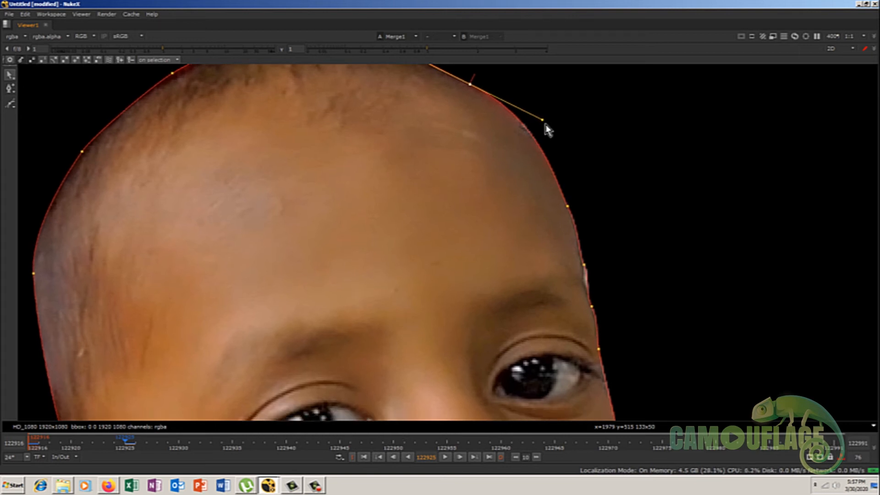
Move the outline points beside the boy's left eyebrow and eye onto the edge of the skin.
{"action": "middle_click_drag", "start_coordinate": [585, 233], "coordinate": [576, 156]}
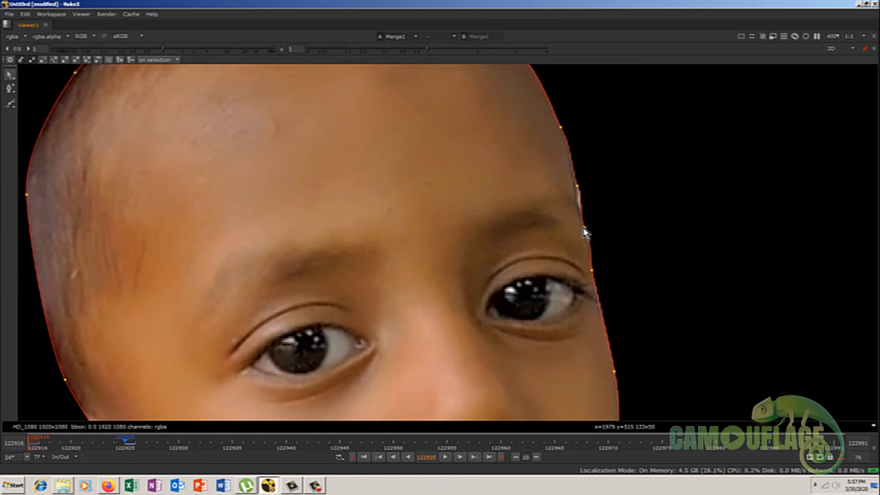
{"action": "mouse_move", "coordinate": [584, 230]}
{"action": "left_mouse_down"}
{"action": "mouse_move", "coordinate": [594, 227]}
{"action": "mouse_move", "coordinate": [591, 241]}
{"action": "left_mouse_up"}
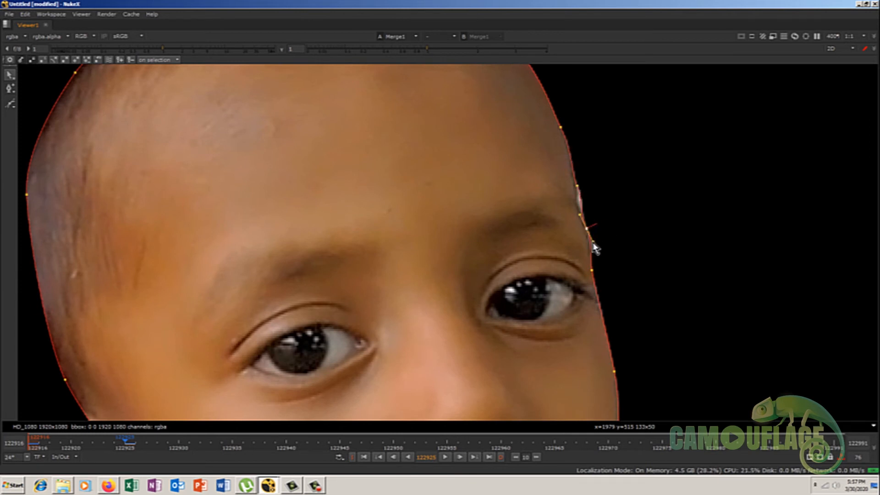
{"action": "left_click_drag", "start_coordinate": [577, 186], "coordinate": [583, 222]}
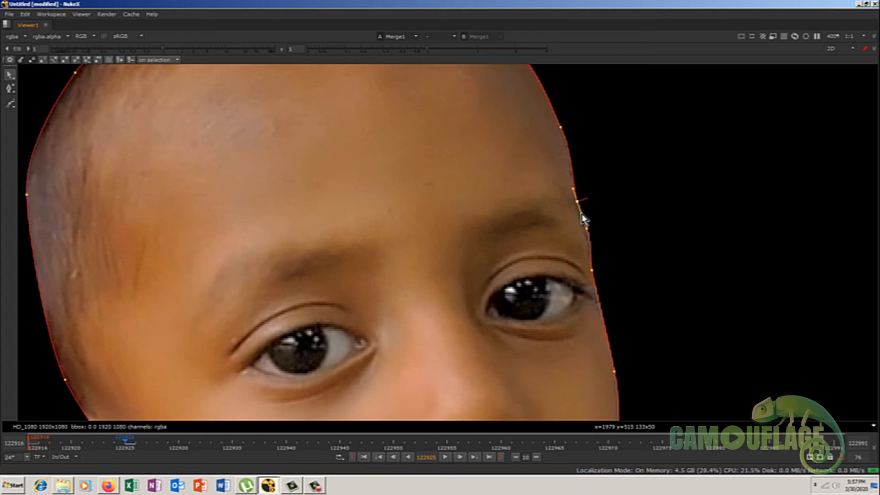
{"action": "middle_click_drag", "start_coordinate": [612, 298], "coordinate": [615, 215]}
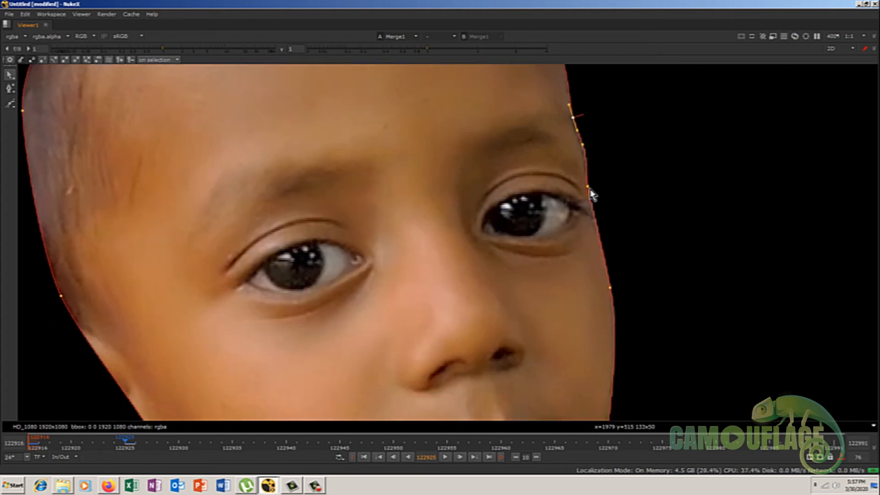
{"action": "mouse_move", "coordinate": [589, 187]}
{"action": "left_mouse_down"}
{"action": "mouse_move", "coordinate": [604, 204]}
{"action": "mouse_move", "coordinate": [593, 196]}
{"action": "left_mouse_up"}
Fit the outline to the boy's left cheek by moving the cheek and mouth-level points and adjusting the cheek point's lower tangent.
{"action": "middle_click_drag", "start_coordinate": [651, 272], "coordinate": [649, 199]}
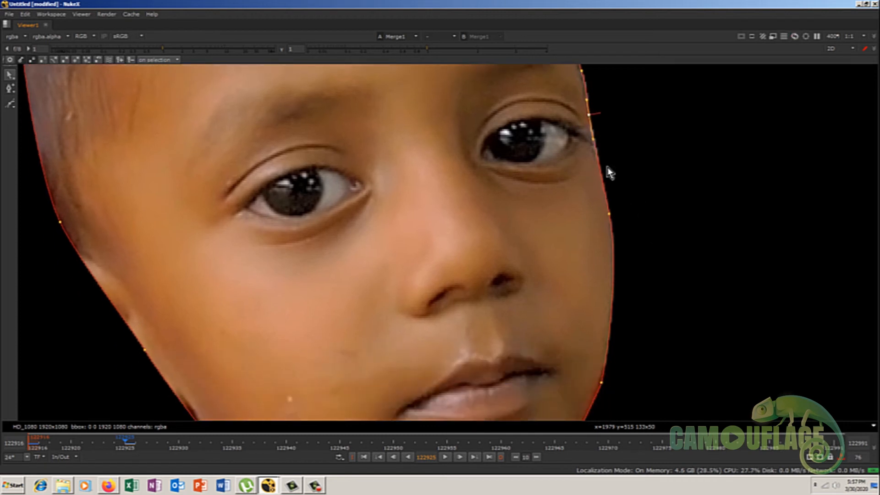
{"action": "mouse_move", "coordinate": [609, 215]}
{"action": "left_mouse_down"}
{"action": "mouse_move", "coordinate": [626, 207]}
{"action": "mouse_move", "coordinate": [610, 209]}
{"action": "mouse_move", "coordinate": [614, 224]}
{"action": "left_mouse_up"}
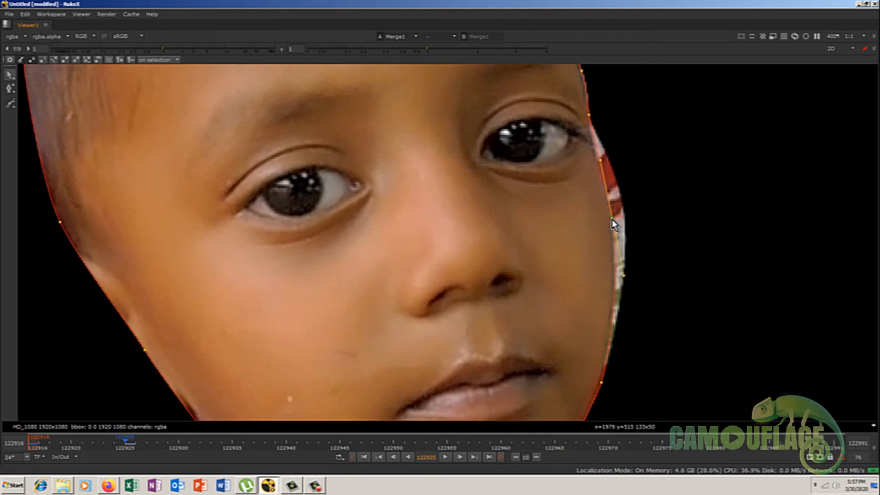
{"action": "left_click", "coordinate": [589, 115]}
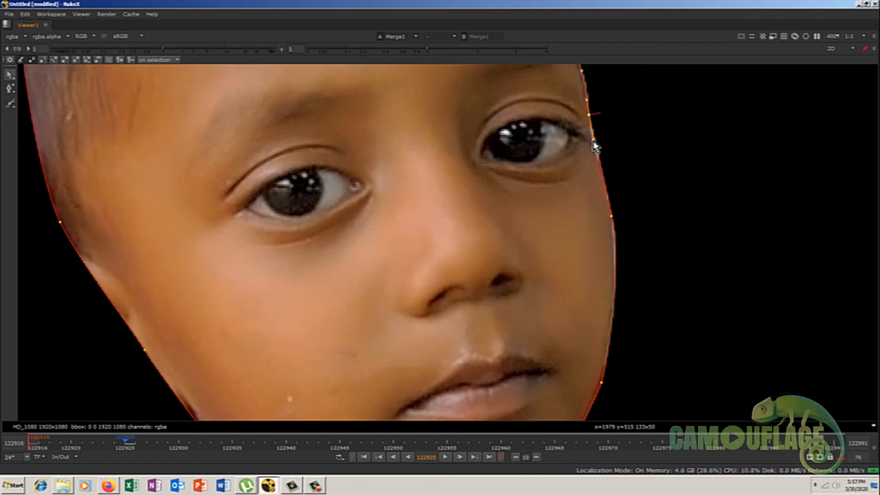
{"action": "middle_click_drag", "start_coordinate": [645, 300], "coordinate": [659, 217]}
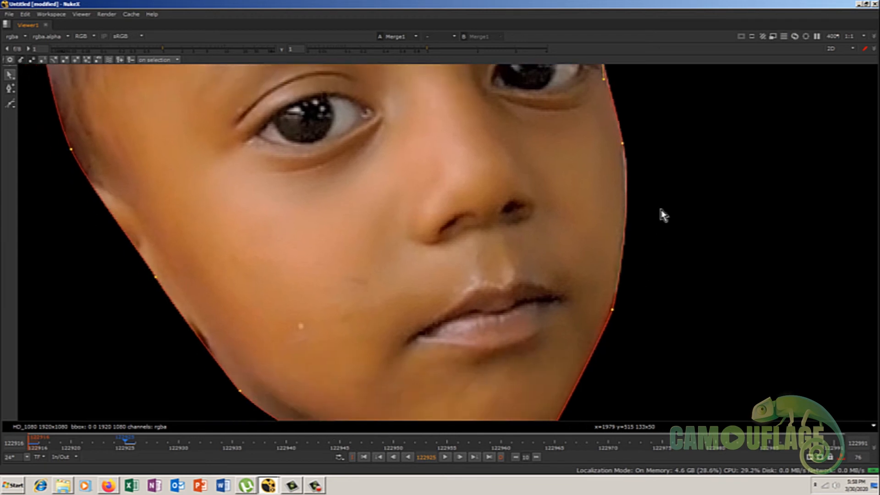
{"action": "left_click_drag", "start_coordinate": [612, 307], "coordinate": [608, 308]}
{"action": "left_click", "coordinate": [623, 143]}
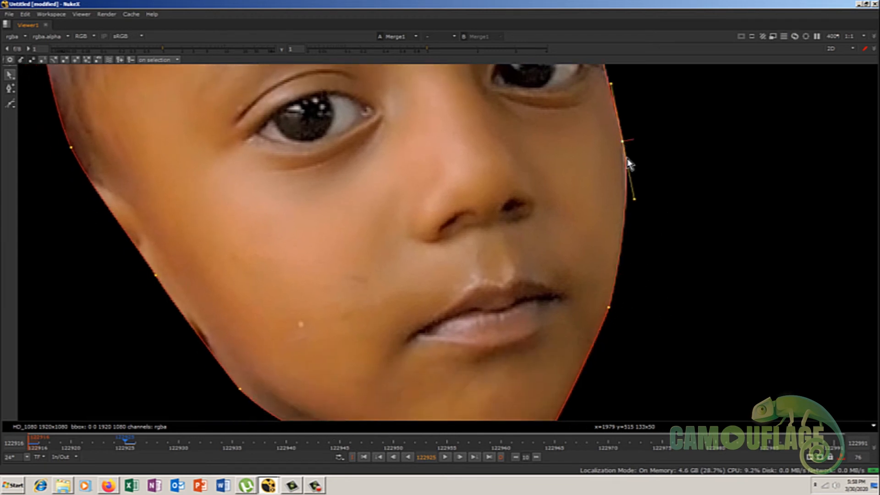
{"action": "left_click_drag", "start_coordinate": [638, 207], "coordinate": [632, 203]}
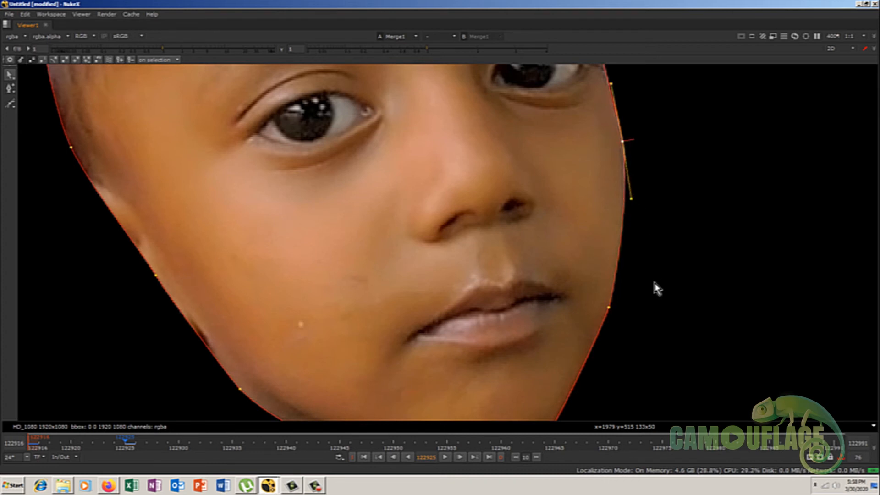
Tighten the outline around the chin by raising the chin point, shortening the jaw corner's tangent and adjusting the mouth-level point.
{"action": "middle_click_drag", "start_coordinate": [656, 288], "coordinate": [672, 144]}
{"action": "left_click", "coordinate": [565, 290]}
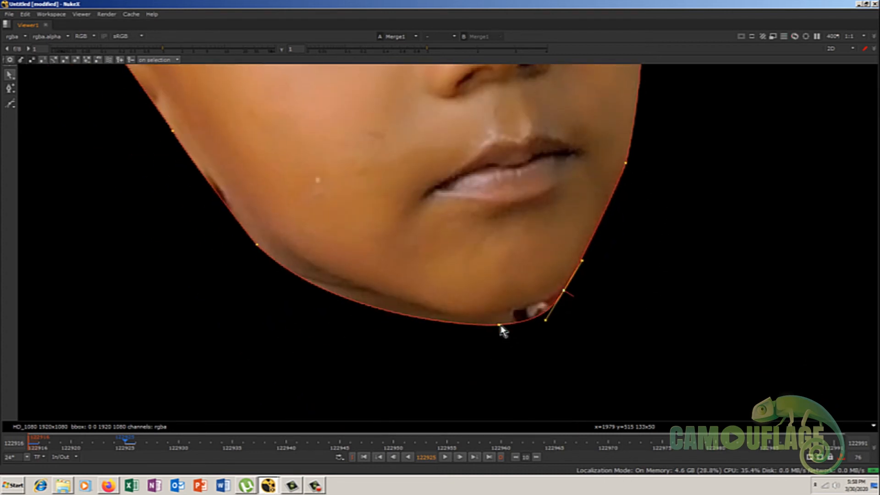
{"action": "left_click_drag", "start_coordinate": [499, 326], "coordinate": [490, 315]}
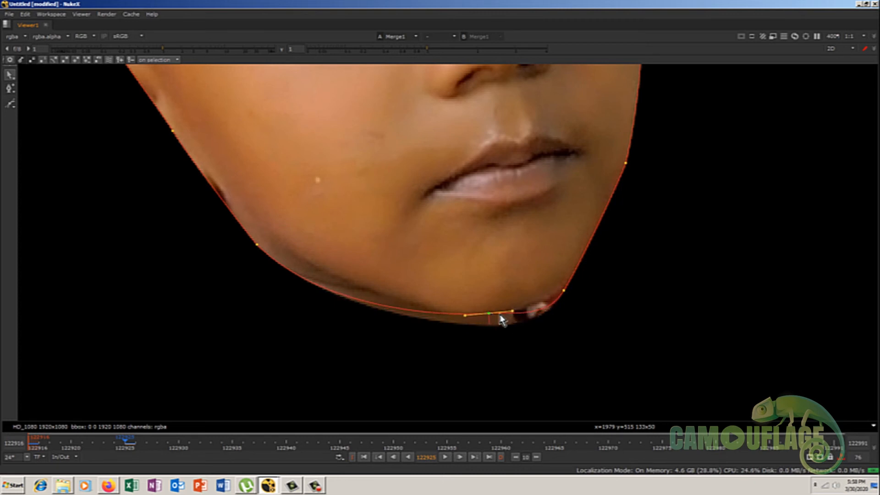
{"action": "left_click", "coordinate": [564, 291]}
{"action": "left_click_drag", "start_coordinate": [546, 321], "coordinate": [563, 288], "text": "ctrl"}
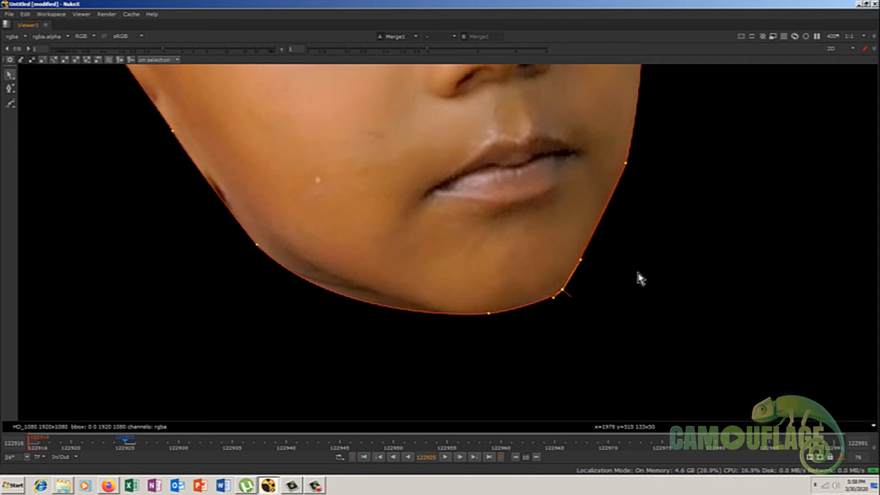
{"action": "left_click", "coordinate": [625, 163]}
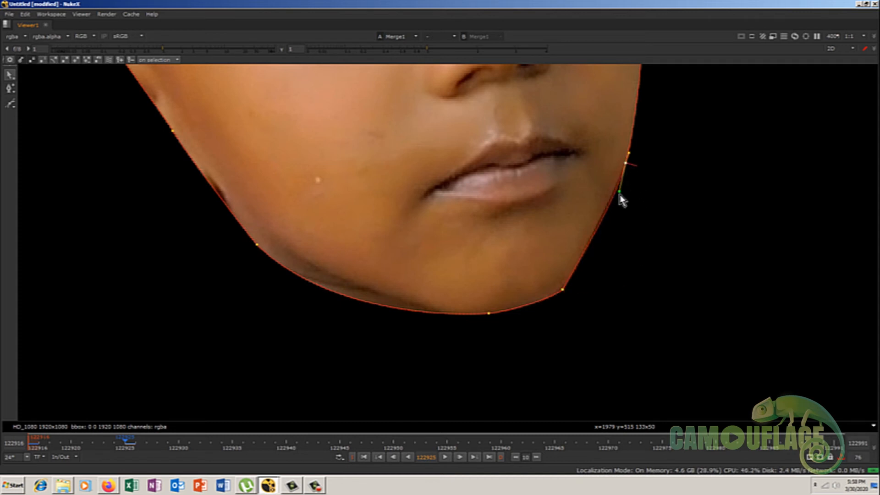
{"action": "left_click_drag", "start_coordinate": [626, 164], "coordinate": [644, 167]}
Fit the outline to the boy's right side by adjusting the point near the ear and the side-of-head point with its lower tangent.
{"action": "key", "text": "minus"}
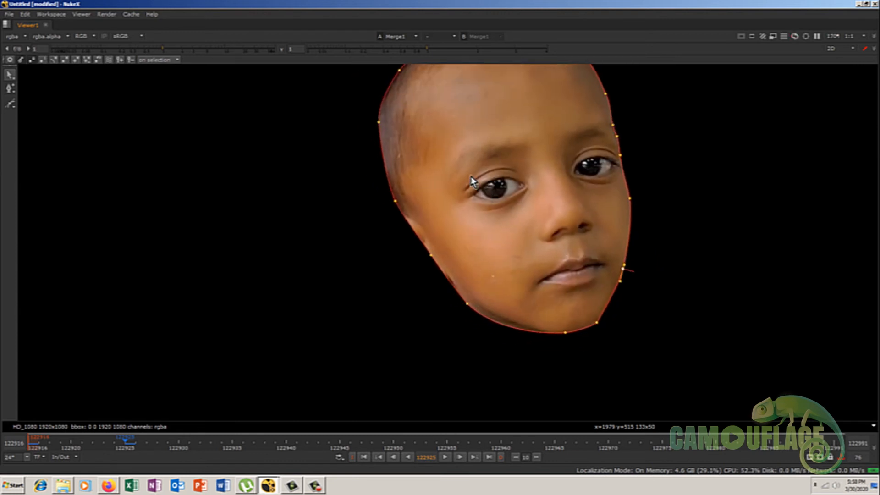
{"action": "scroll", "coordinate": [393, 165], "scroll_direction": "up", "scroll_amount": 5}
{"action": "mouse_move", "coordinate": [449, 241]}
{"action": "left_mouse_down"}
{"action": "mouse_move", "coordinate": [441, 242]}
{"action": "mouse_move", "coordinate": [441, 257]}
{"action": "mouse_move", "coordinate": [447, 243]}
{"action": "left_mouse_up"}
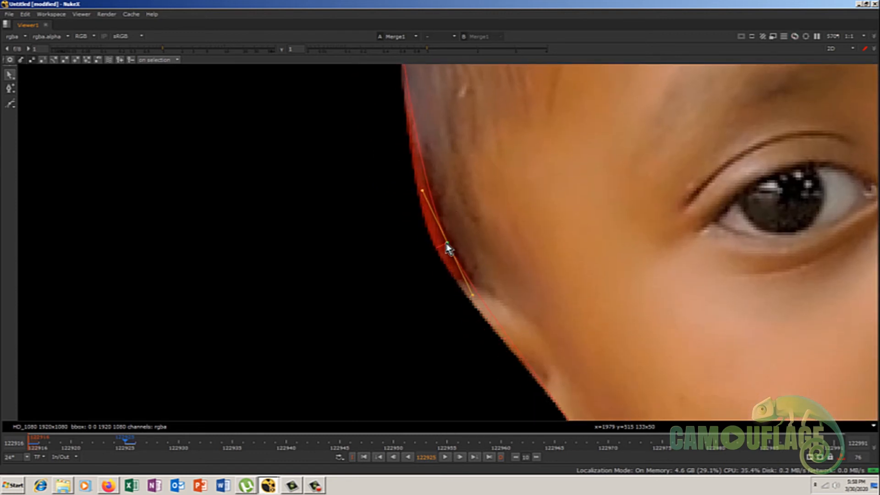
{"action": "middle_click_drag", "start_coordinate": [477, 173], "coordinate": [466, 277]}
{"action": "left_click_drag", "start_coordinate": [383, 83], "coordinate": [375, 81]}
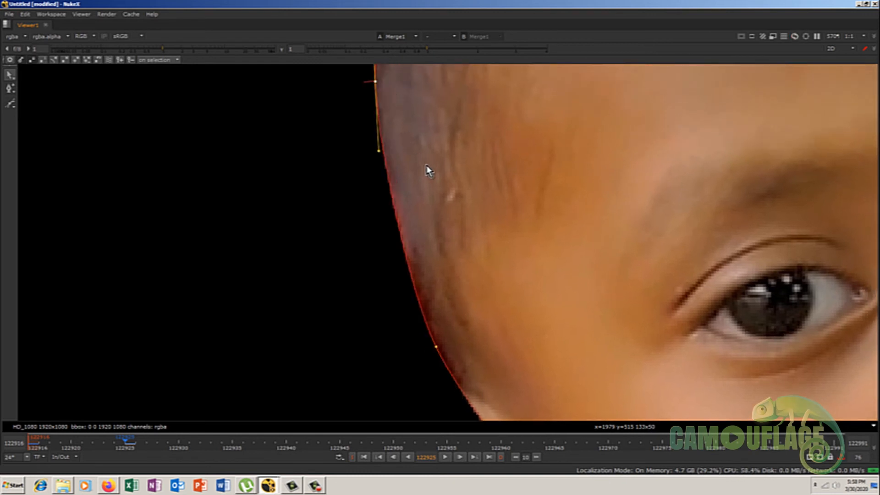
{"action": "middle_click_drag", "start_coordinate": [425, 165], "coordinate": [416, 243]}
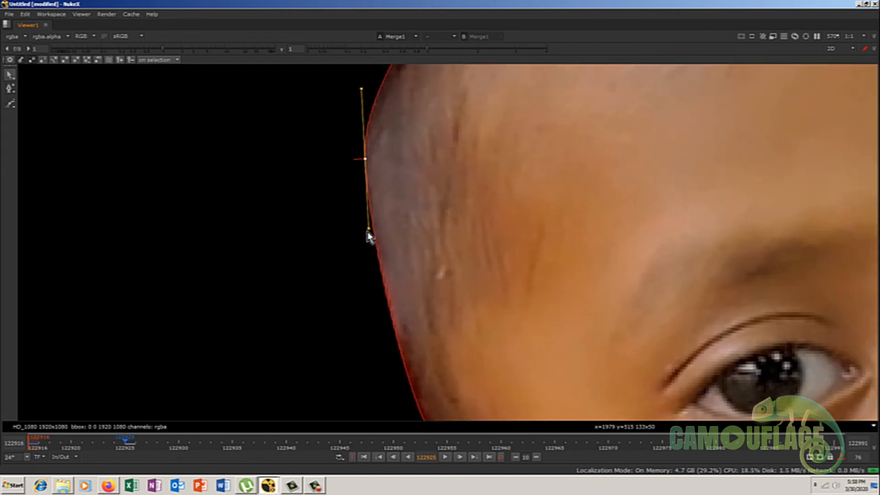
{"action": "left_click_drag", "start_coordinate": [367, 231], "coordinate": [375, 248]}
Adjust the side-of-head point's upper tangent and nudge the point on the upper curve of the head inward.
{"action": "middle_click_drag", "start_coordinate": [442, 330], "coordinate": [435, 231]}
{"action": "middle_click_drag", "start_coordinate": [434, 133], "coordinate": [408, 259]}
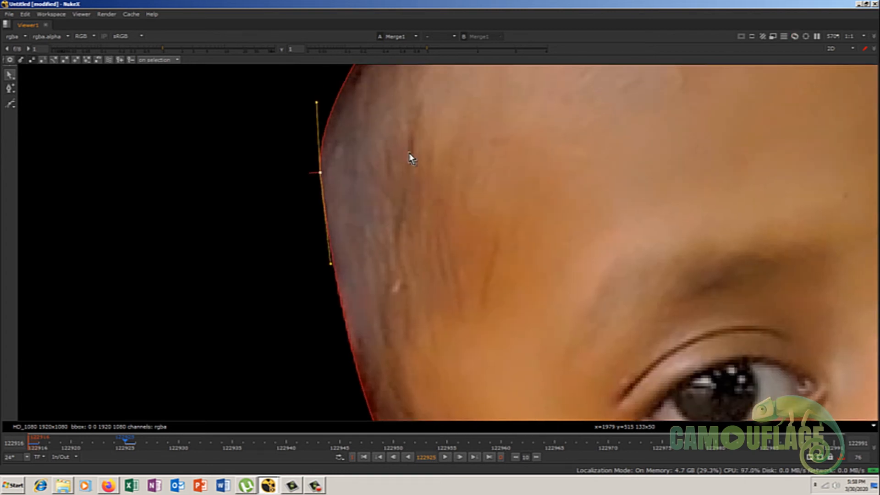
{"action": "middle_click_drag", "start_coordinate": [409, 154], "coordinate": [376, 284]}
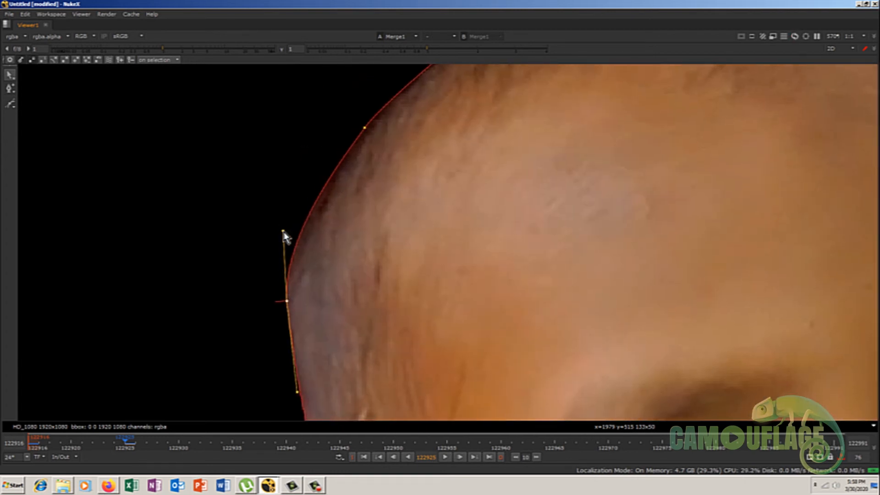
{"action": "left_click_drag", "start_coordinate": [282, 231], "coordinate": [289, 232]}
{"action": "middle_click_drag", "start_coordinate": [377, 217], "coordinate": [240, 375]}
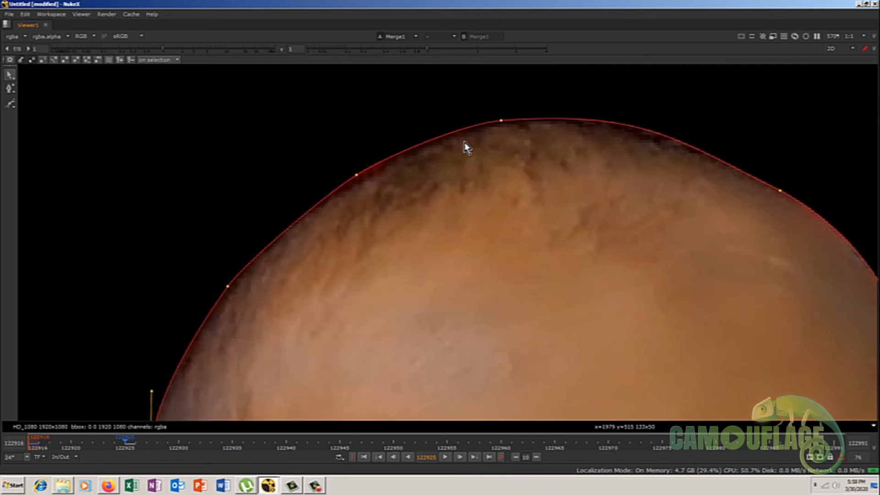
{"action": "left_click_drag", "start_coordinate": [357, 175], "coordinate": [360, 179]}
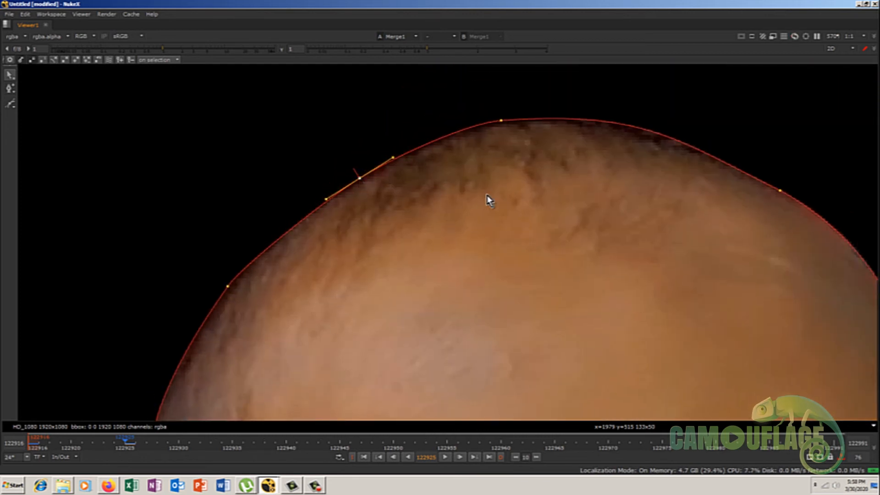
Display the alpha channel and examine the matte's edge around the head outline.
{"action": "scroll", "coordinate": [532, 202], "scroll_direction": "down", "scroll_amount": 3}
{"action": "scroll", "coordinate": [534, 193], "scroll_direction": "up", "scroll_amount": 3}
{"action": "key", "text": "a"}
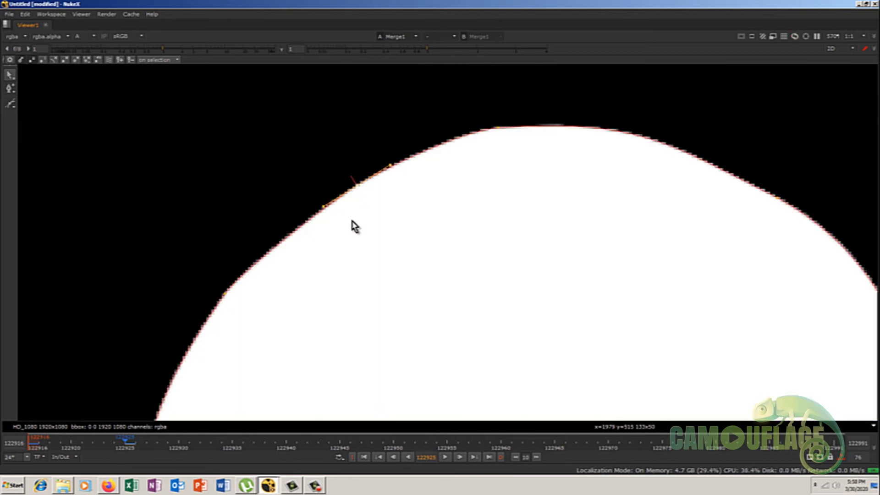
{"action": "scroll", "coordinate": [371, 195], "scroll_direction": "up", "scroll_amount": 5}
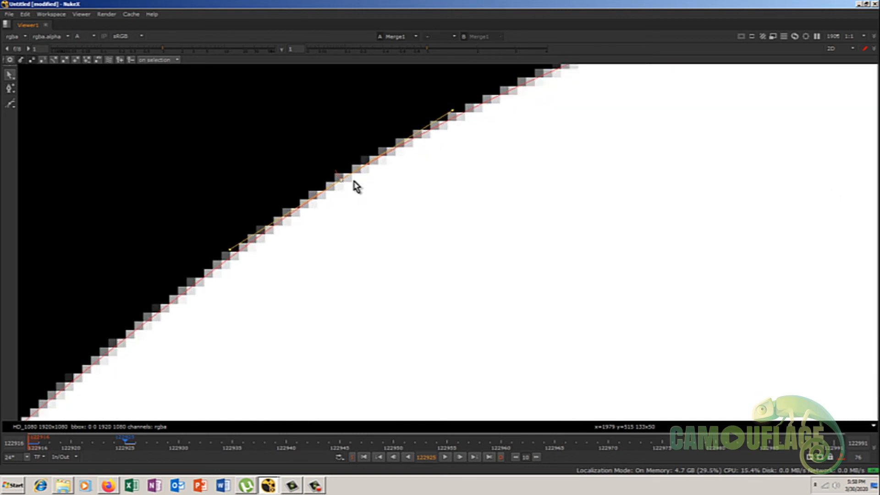
{"action": "scroll", "coordinate": [339, 179], "scroll_direction": "down", "scroll_amount": 8}
{"action": "scroll", "coordinate": [495, 216], "scroll_direction": "up", "scroll_amount": 2}
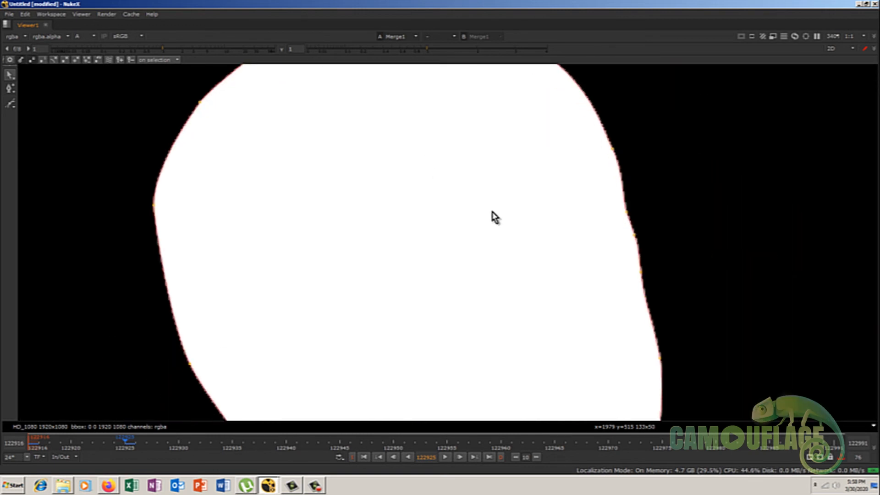
Switch the viewer from the alpha channel back to the colour image and frame the whole head in the enlarged view.
{"action": "scroll", "coordinate": [486, 229], "scroll_direction": "down", "scroll_amount": 2}
{"action": "key", "text": "a"}
{"action": "middle_click_drag", "start_coordinate": [491, 262], "coordinate": [479, 203]}
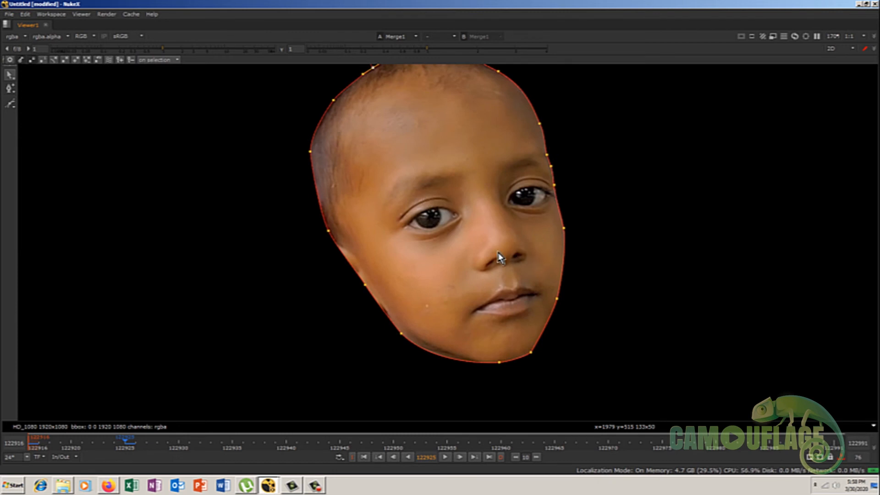
{"action": "key", "text": "space"}
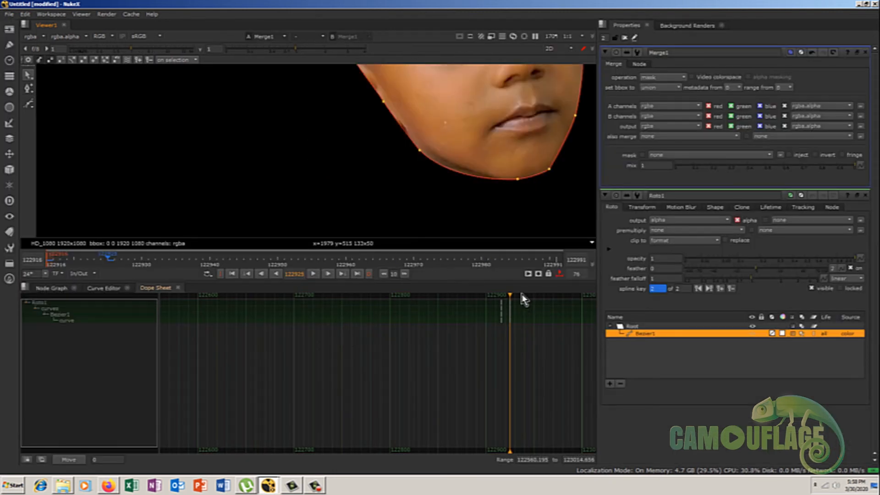
{"action": "middle_click_drag", "start_coordinate": [422, 146], "coordinate": [382, 202]}
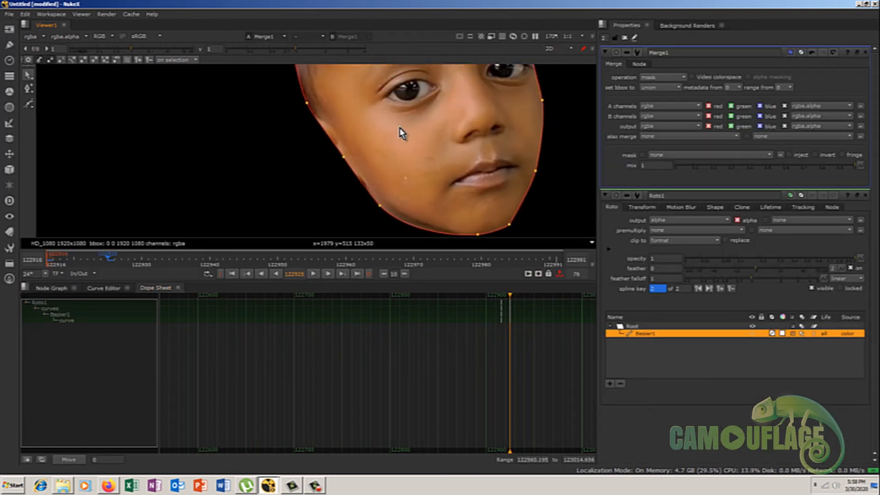
{"action": "key", "text": "space"}
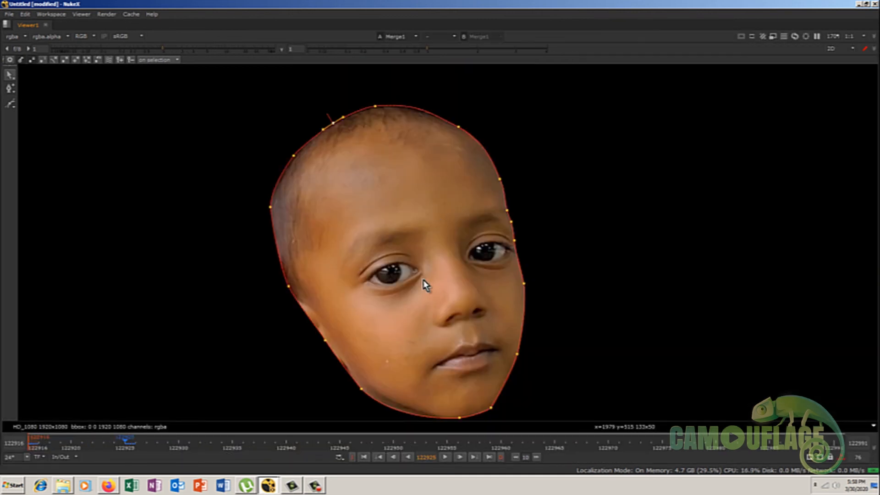
Step through the frames between the keyframes at 122916 and 122925 to examine how the outline follows the head, stopping on frame 122921.
{"action": "key", "text": "Left"}
{"action": "key", "text": "Left"}
{"action": "key", "text": "Left"}
{"action": "key", "text": "Left"}
{"action": "key", "text": "Left"}
{"action": "key", "text": "Left"}
{"action": "key", "text": "Left"}
{"action": "key", "text": "Left"}
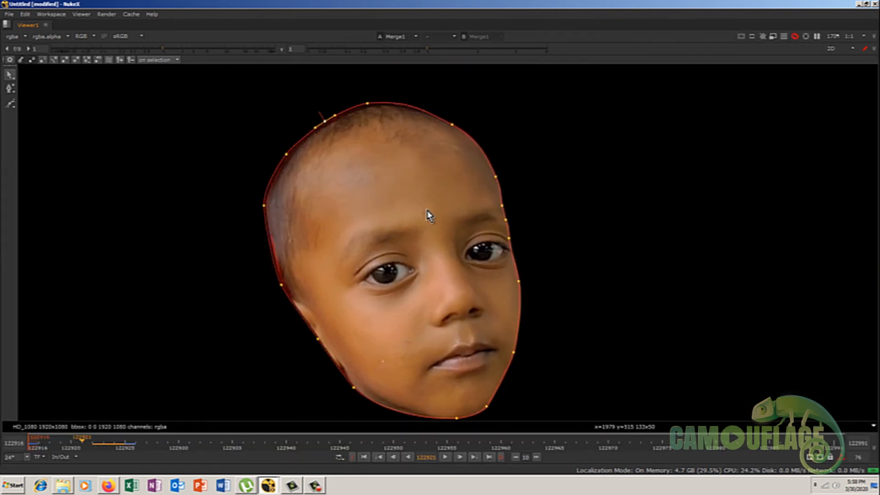
{"action": "key", "text": "Right"}
{"action": "key", "text": "Right"}
{"action": "key", "text": "Right"}
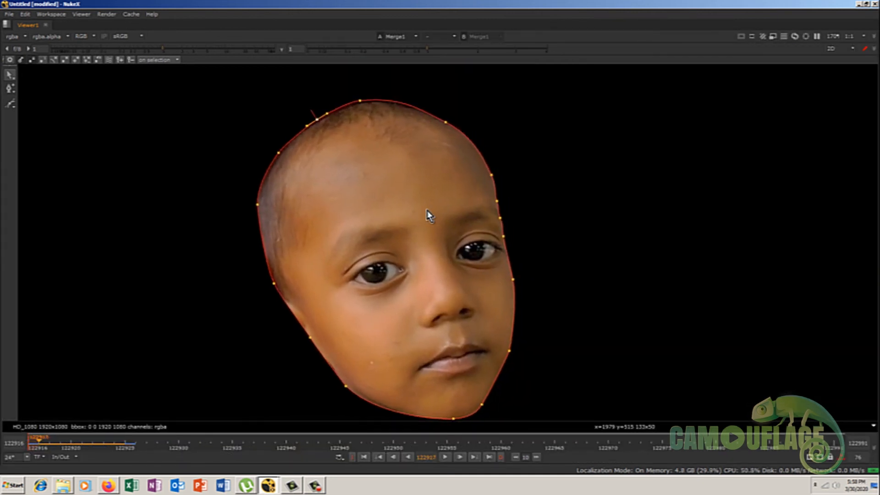
{"action": "key", "text": "Right"}
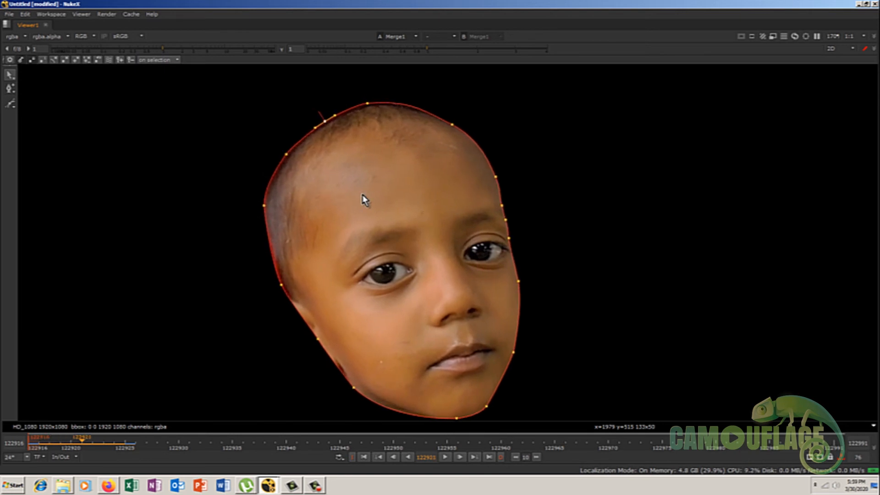
On frame 122921, nudge the outermost side-of-head point slightly inward to the edge of the hair.
{"action": "scroll", "coordinate": [470, 234], "scroll_direction": "up", "scroll_amount": 3}
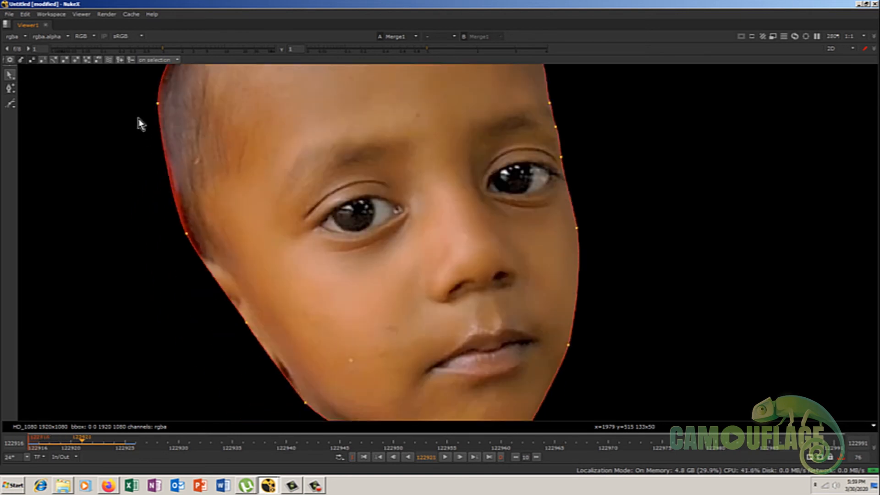
{"action": "left_click_drag", "start_coordinate": [134, 103], "coordinate": [216, 282]}
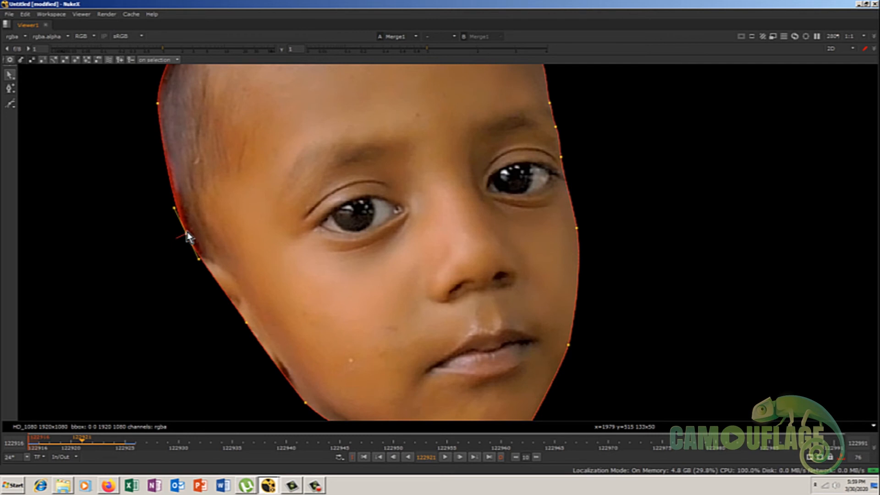
{"action": "middle_click_drag", "start_coordinate": [224, 197], "coordinate": [245, 361]}
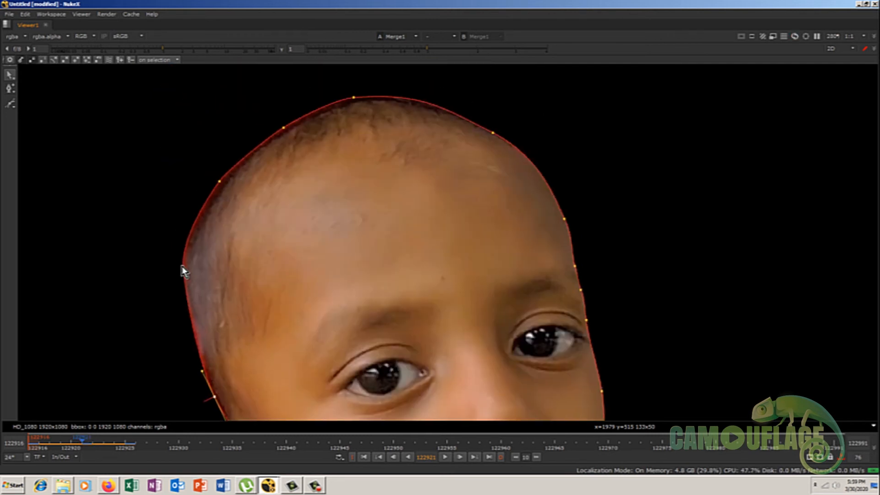
{"action": "left_click", "coordinate": [183, 269]}
{"action": "left_click_drag", "start_coordinate": [184, 269], "coordinate": [186, 269]}
Move the point on the upper curve of the head inward so the outline meets the hairline.
{"action": "left_click", "coordinate": [219, 182]}
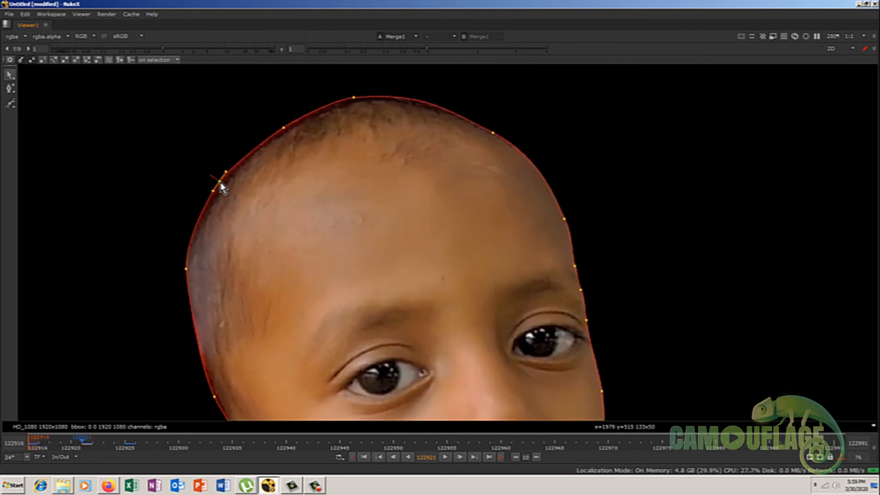
{"action": "scroll", "coordinate": [252, 190], "scroll_direction": "up", "scroll_amount": 5}
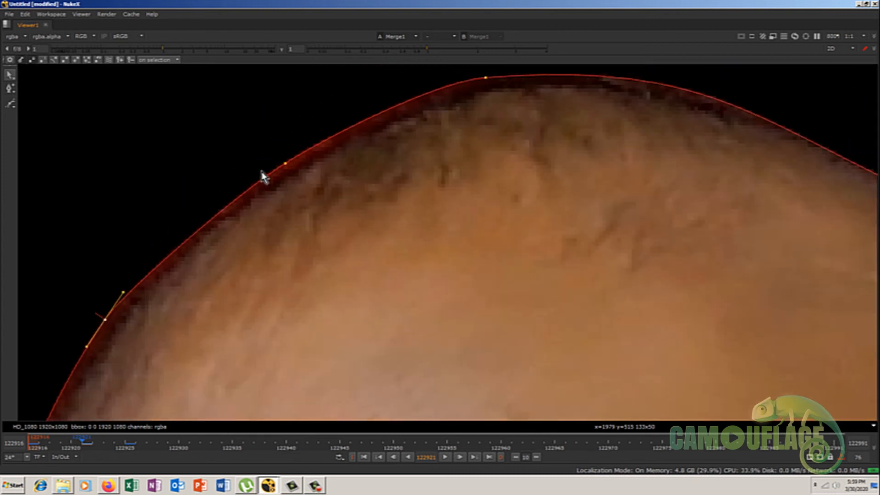
{"action": "left_click_drag", "start_coordinate": [285, 164], "coordinate": [290, 169]}
{"action": "middle_click_drag", "start_coordinate": [274, 306], "coordinate": [342, 223]}
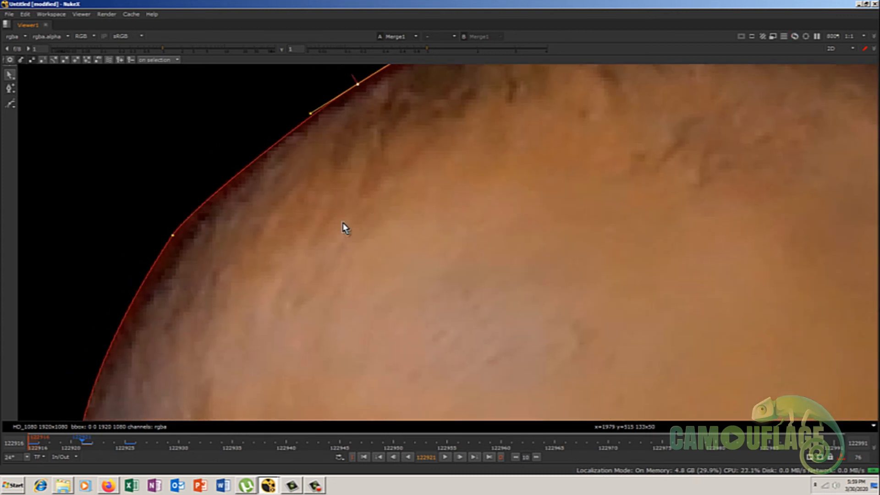
{"action": "left_click", "coordinate": [174, 238]}
Add a point on the side of the head above the ear, fit it to the edge, and nudge the ear-level point inward.
{"action": "middle_click_drag", "start_coordinate": [261, 326], "coordinate": [222, 214]}
{"action": "middle_click_drag", "start_coordinate": [260, 370], "coordinate": [237, 128]}
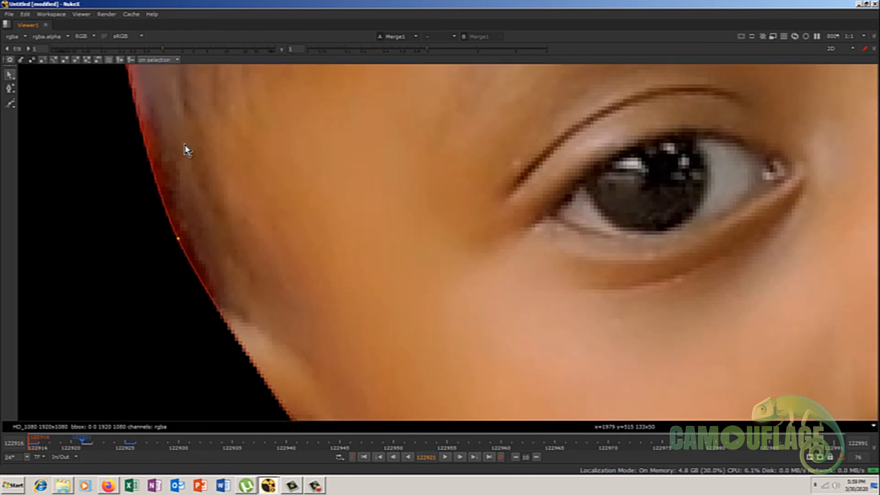
{"action": "middle_click_drag", "start_coordinate": [179, 137], "coordinate": [218, 229]}
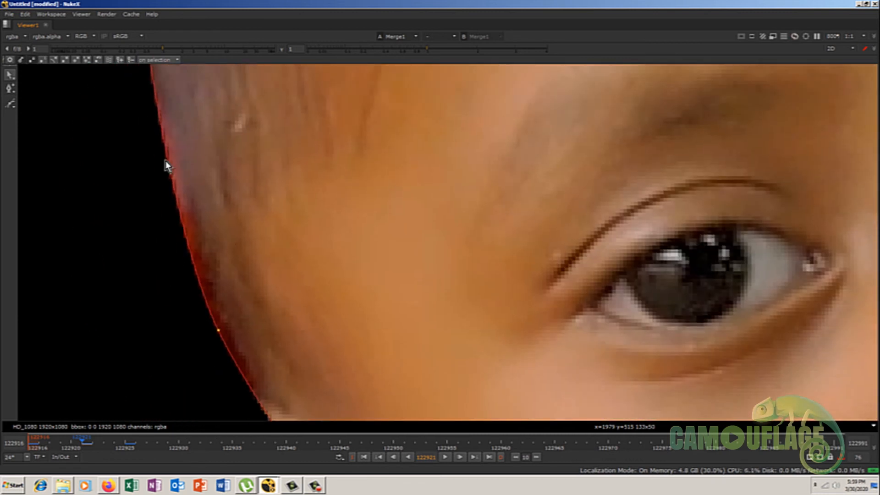
{"action": "left_click", "coordinate": [10, 88]}
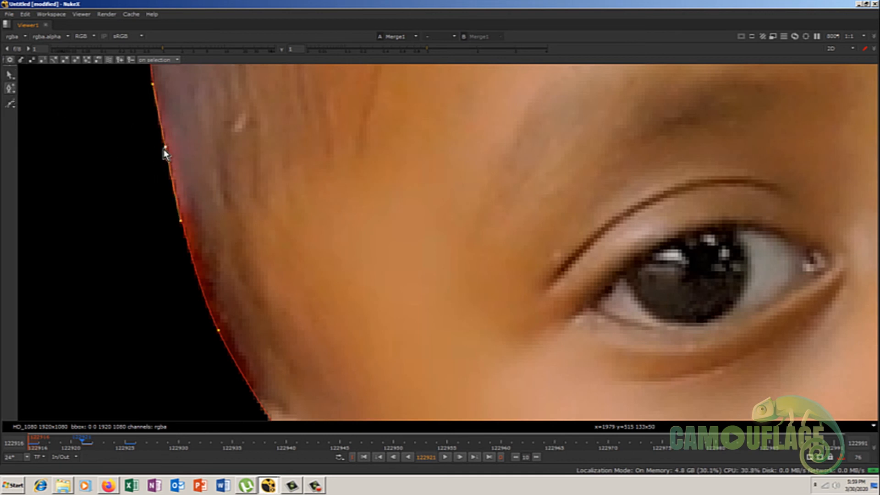
{"action": "left_click_drag", "start_coordinate": [166, 151], "coordinate": [154, 151]}
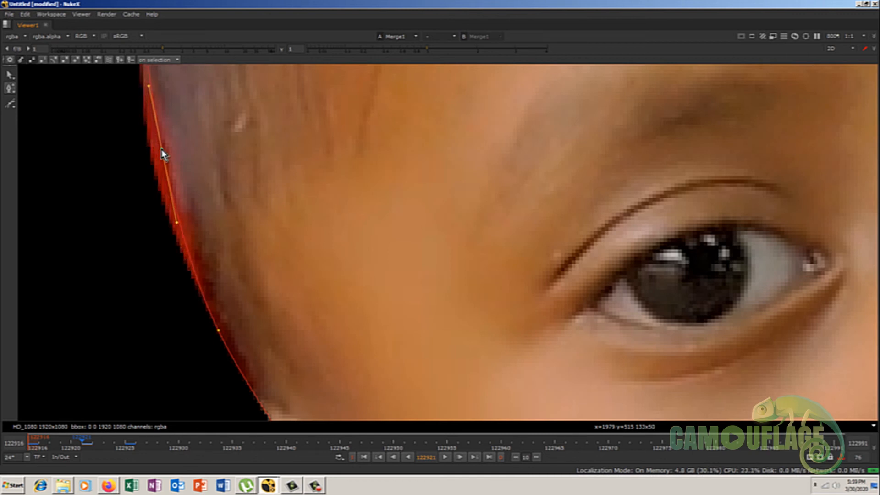
{"action": "left_click", "coordinate": [219, 331]}
{"action": "left_click_drag", "start_coordinate": [218, 331], "coordinate": [223, 328]}
Lower the crown point onto the hair and reposition the point on the opposite upper curve of the forehead.
{"action": "scroll", "coordinate": [395, 236], "scroll_direction": "down", "scroll_amount": 6}
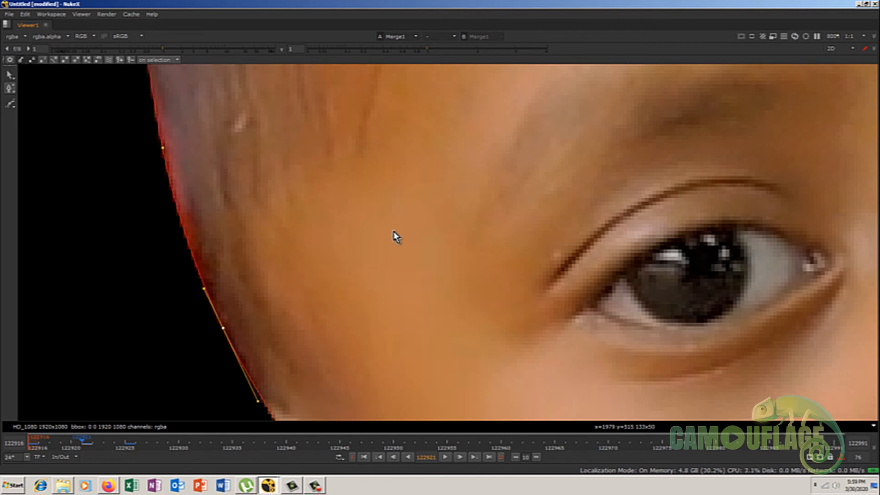
{"action": "scroll", "coordinate": [522, 222], "scroll_direction": "up", "scroll_amount": 5}
{"action": "middle_click_drag", "start_coordinate": [557, 194], "coordinate": [631, 300]}
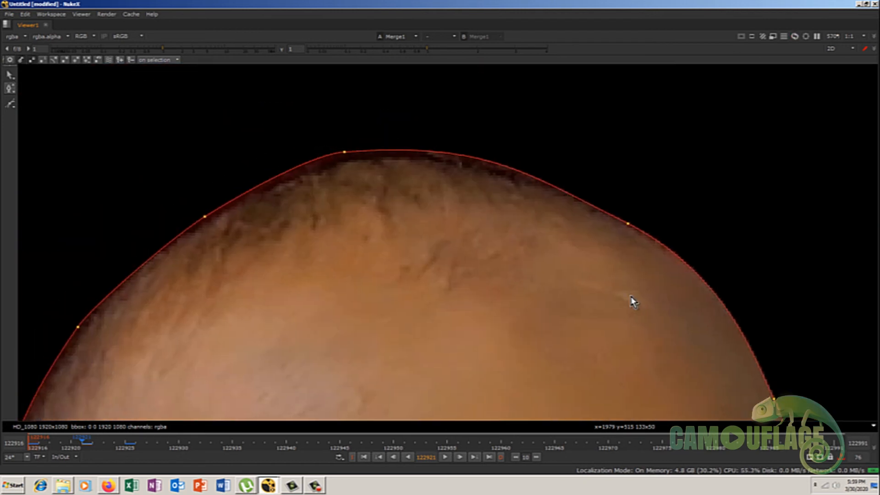
{"action": "mouse_move", "coordinate": [349, 156]}
{"action": "left_mouse_down"}
{"action": "mouse_move", "coordinate": [350, 143]}
{"action": "mouse_move", "coordinate": [352, 157]}
{"action": "left_mouse_up"}
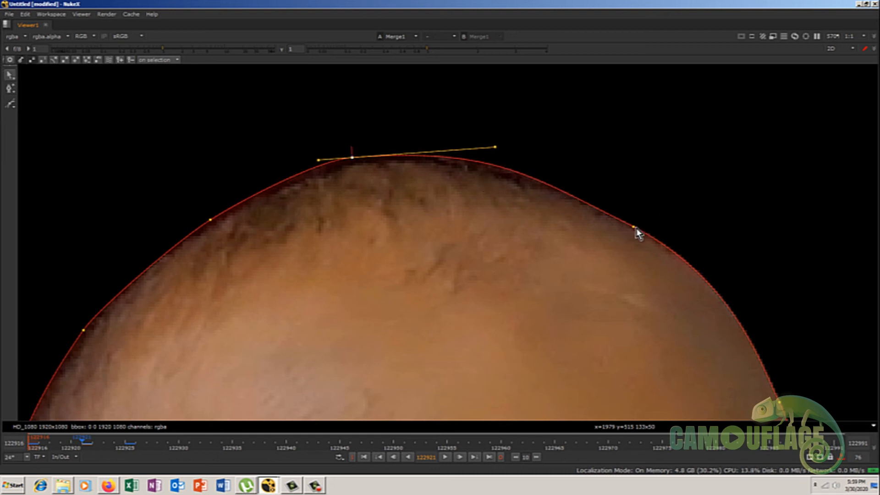
{"action": "mouse_move", "coordinate": [635, 228]}
{"action": "left_mouse_down"}
{"action": "mouse_move", "coordinate": [646, 218]}
{"action": "mouse_move", "coordinate": [645, 238]}
{"action": "mouse_move", "coordinate": [644, 218]}
{"action": "mouse_move", "coordinate": [645, 235]}
{"action": "mouse_move", "coordinate": [625, 226]}
{"action": "left_mouse_up"}
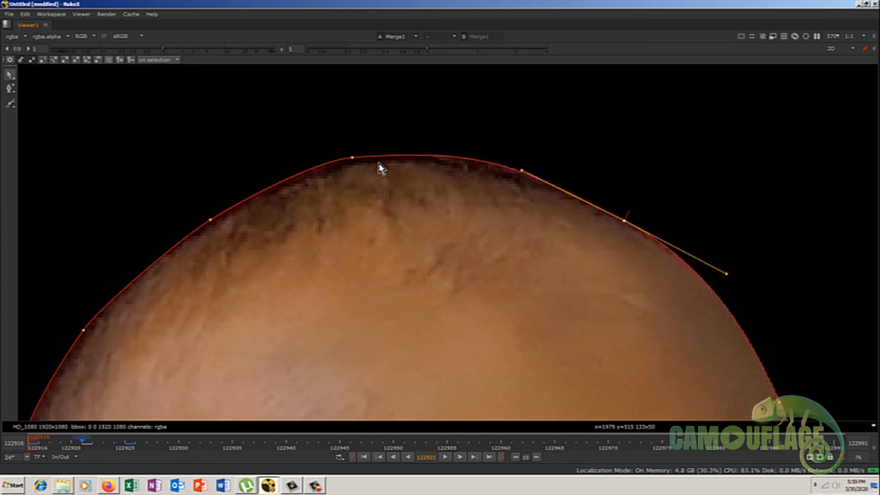
{"action": "left_click", "coordinate": [353, 158]}
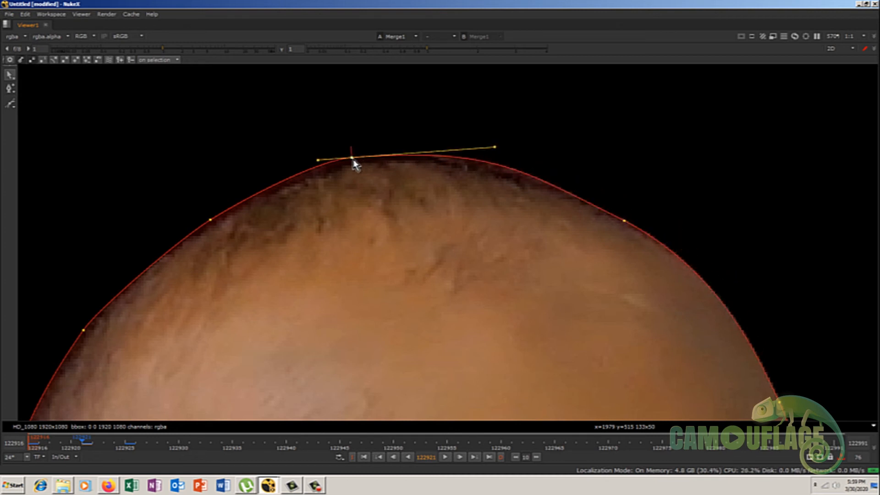
{"action": "left_click_drag", "start_coordinate": [355, 165], "coordinate": [354, 169]}
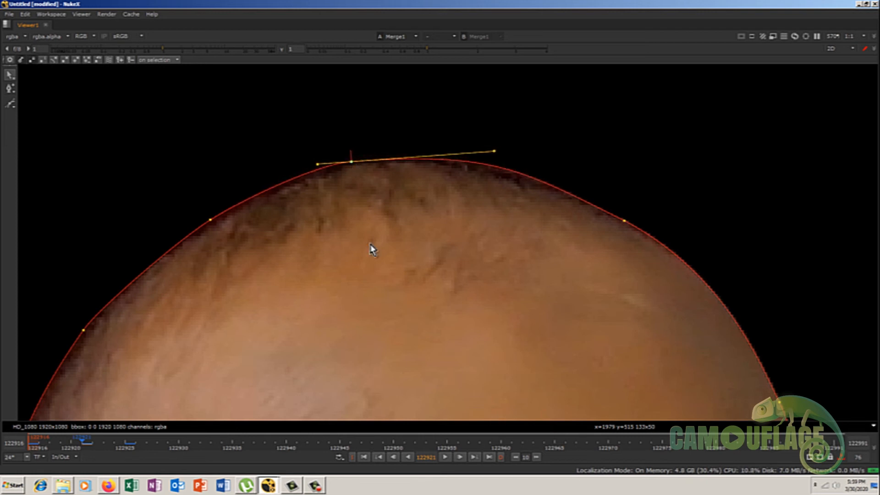
{"action": "left_click", "coordinate": [210, 220]}
Examine the outline along the far side of the face and around the whole head.
{"action": "middle_click_drag", "start_coordinate": [499, 304], "coordinate": [375, 152]}
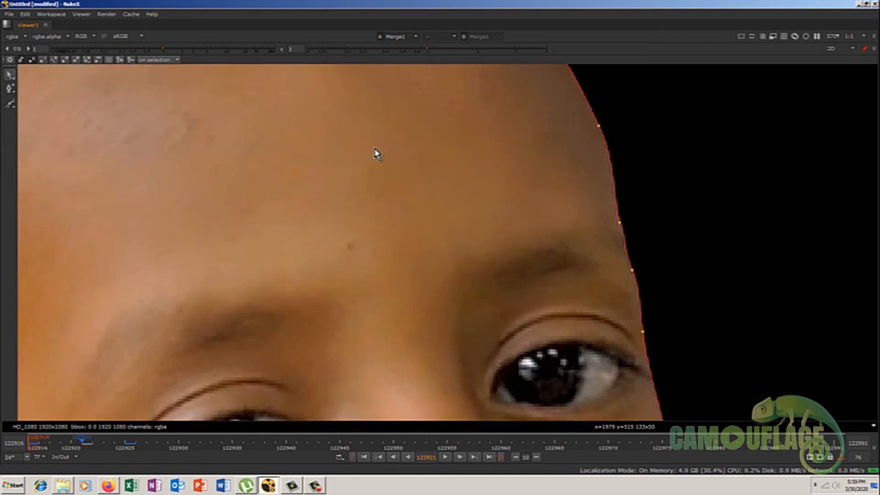
{"action": "middle_click_drag", "start_coordinate": [520, 316], "coordinate": [472, 149]}
{"action": "scroll", "coordinate": [571, 276], "scroll_direction": "down", "scroll_amount": 5}
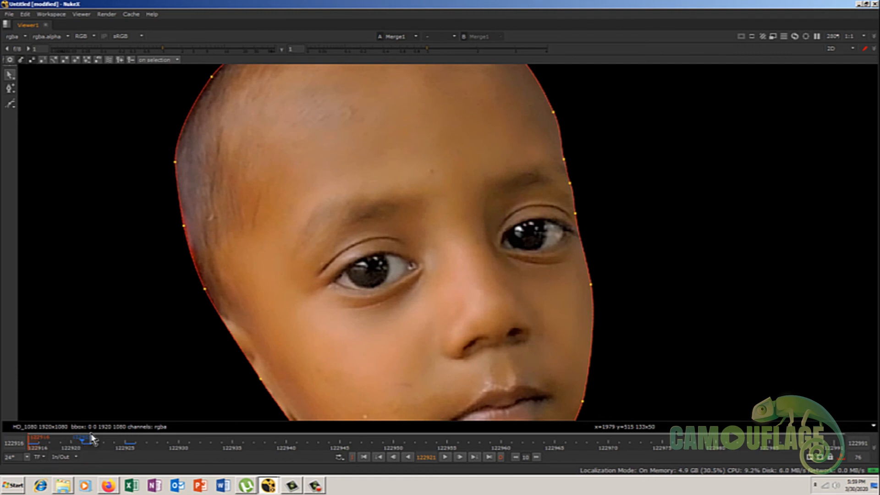
{"action": "scroll", "coordinate": [417, 262], "scroll_direction": "down", "scroll_amount": 5}
{"action": "middle_click_drag", "start_coordinate": [475, 277], "coordinate": [479, 314]}
{"action": "scroll", "coordinate": [415, 287], "scroll_direction": "up", "scroll_amount": 3}
{"action": "middle_click_drag", "start_coordinate": [445, 134], "coordinate": [455, 230]}
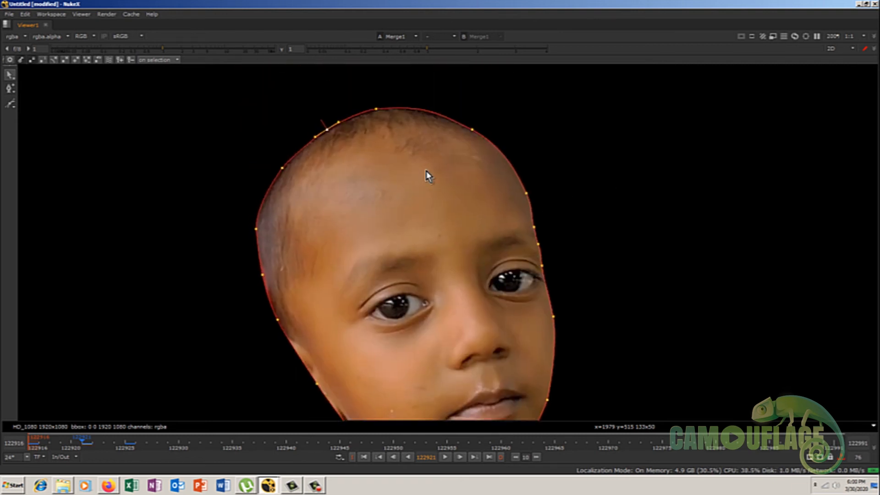
Bring up the node graph beside the viewer and return to the first frame, 122916.
{"action": "key", "text": "space"}
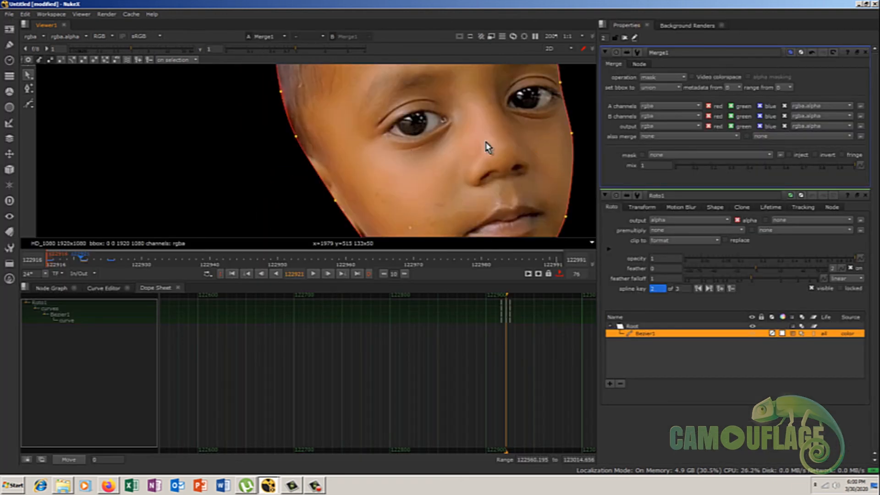
{"action": "left_click", "coordinate": [59, 288]}
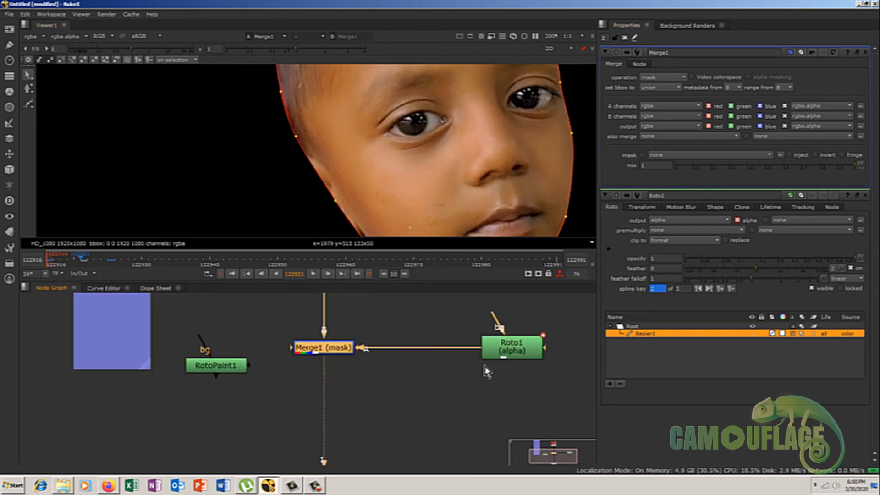
{"action": "left_click", "coordinate": [232, 275]}
{"action": "scroll", "coordinate": [389, 133], "scroll_direction": "down", "scroll_amount": 5}
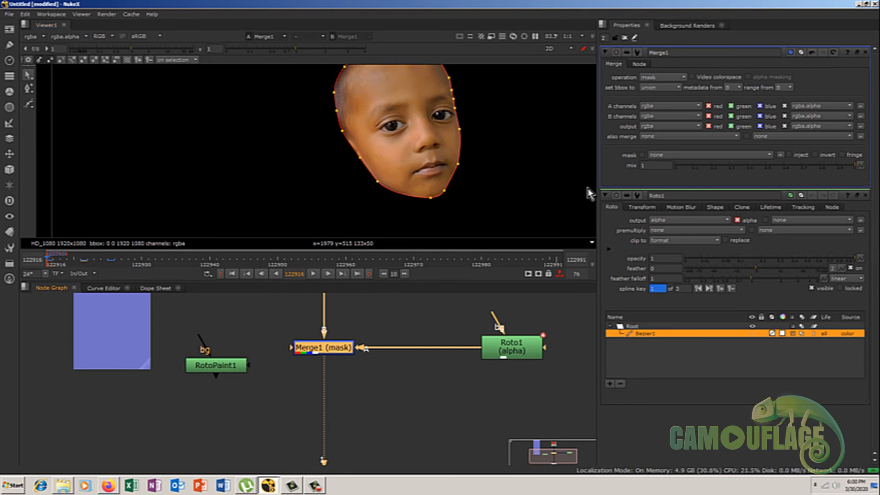
Set Merge1's operation to over and disconnect Roto1 from its A input.
{"action": "left_click", "coordinate": [646, 77]}
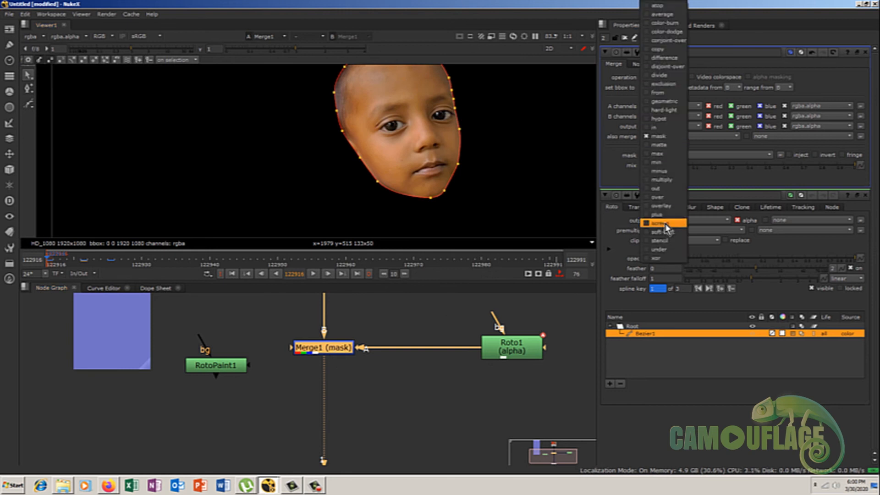
{"action": "left_click", "coordinate": [657, 196]}
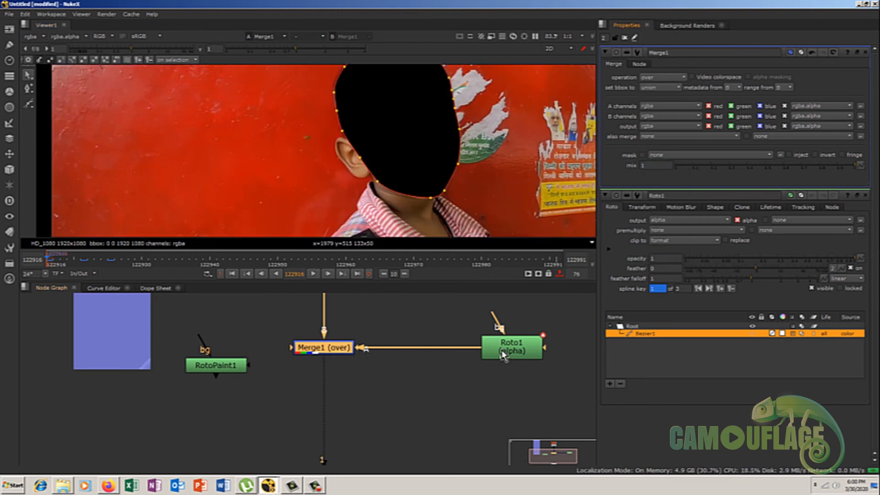
{"action": "left_click_drag", "start_coordinate": [366, 348], "coordinate": [387, 370]}
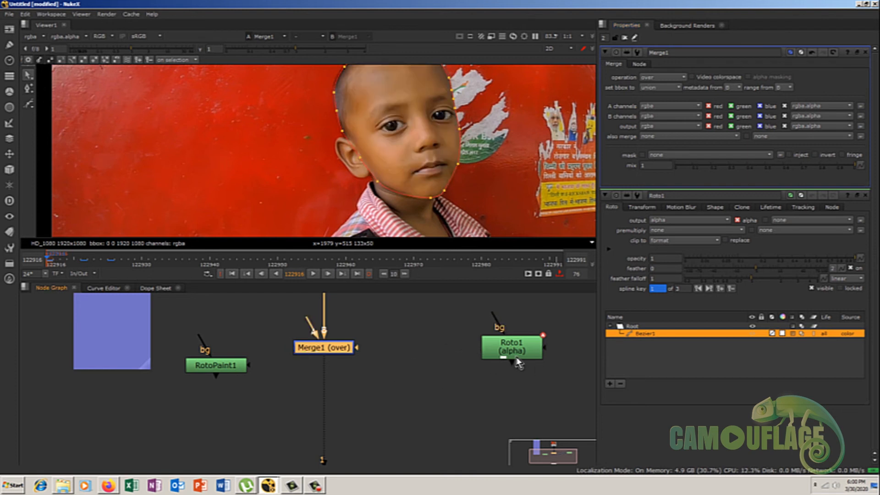
Open Roto1's properties and rename the Bezier1 shape to Face.
{"action": "left_click", "coordinate": [513, 355]}
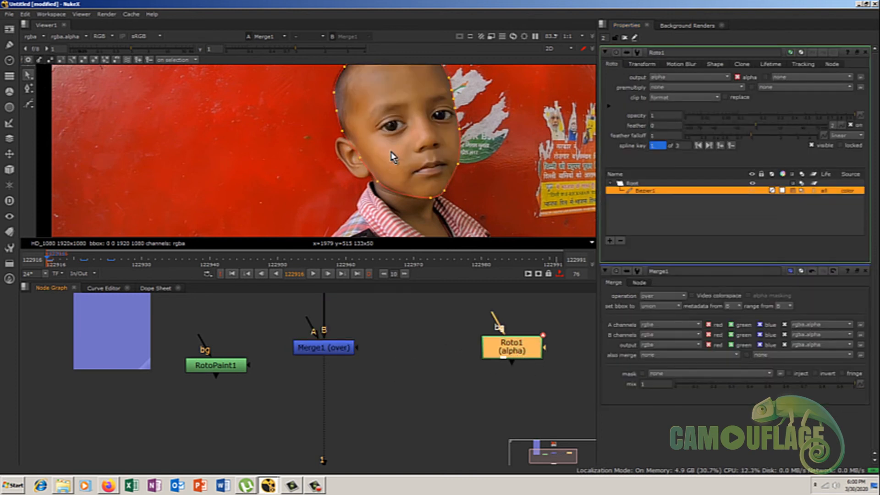
{"action": "double_click", "coordinate": [649, 191]}
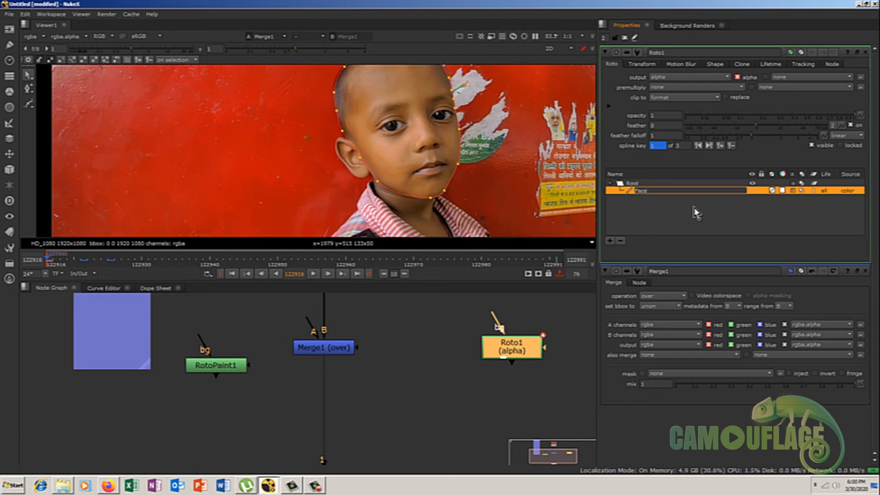
{"action": "left_click", "coordinate": [685, 219]}
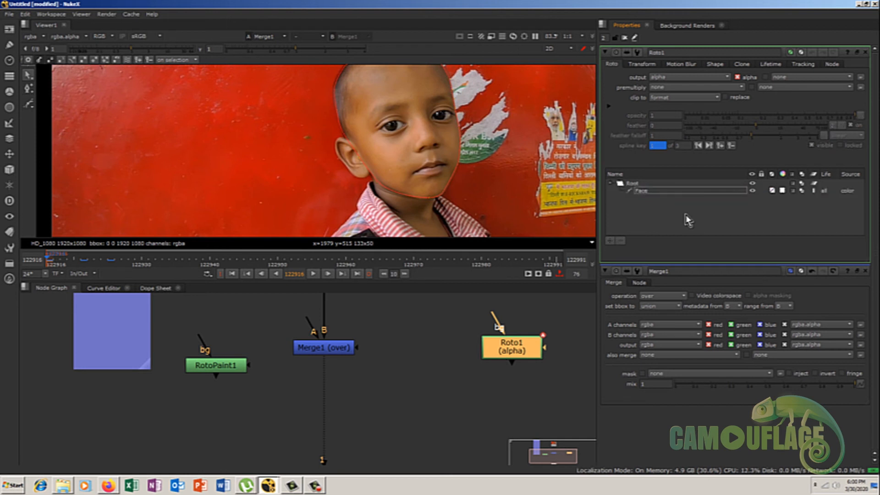
Start a new Bezier shape in Roto1 where the ear meets the head, placing the first points over the top of the ear.
{"action": "left_click", "coordinate": [653, 191]}
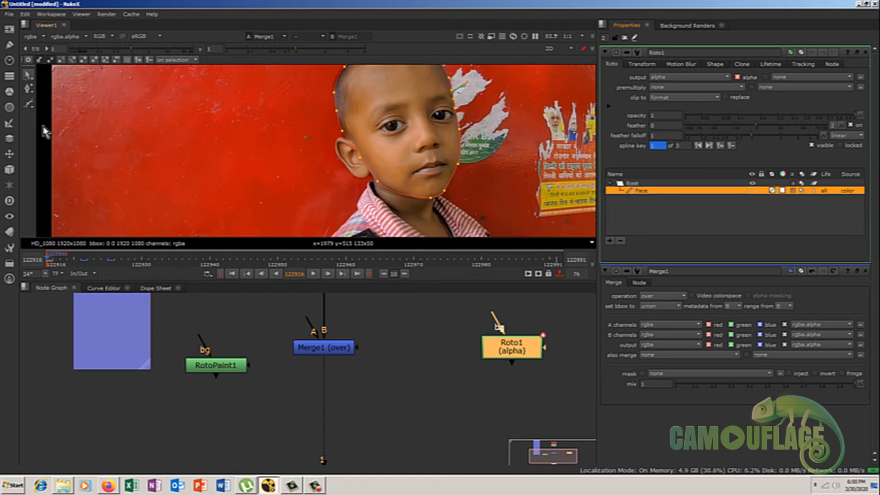
{"action": "left_click", "coordinate": [28, 104]}
{"action": "left_click", "coordinate": [322, 459]}
{"action": "scroll", "coordinate": [334, 161], "scroll_direction": "up", "scroll_amount": 3}
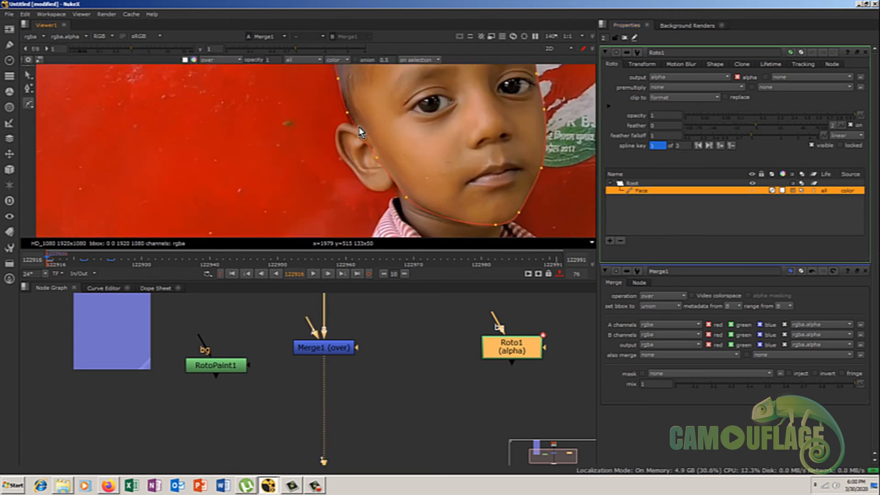
{"action": "scroll", "coordinate": [383, 143], "scroll_direction": "up", "scroll_amount": 4}
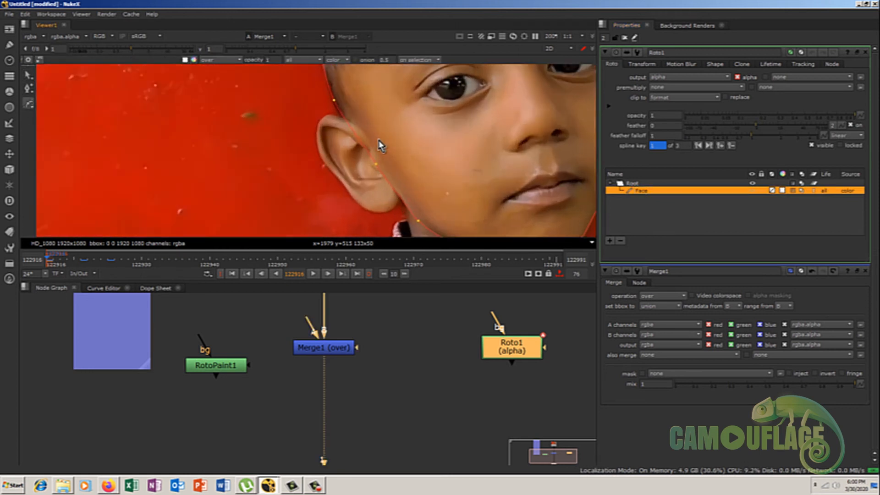
{"action": "left_click", "coordinate": [343, 115]}
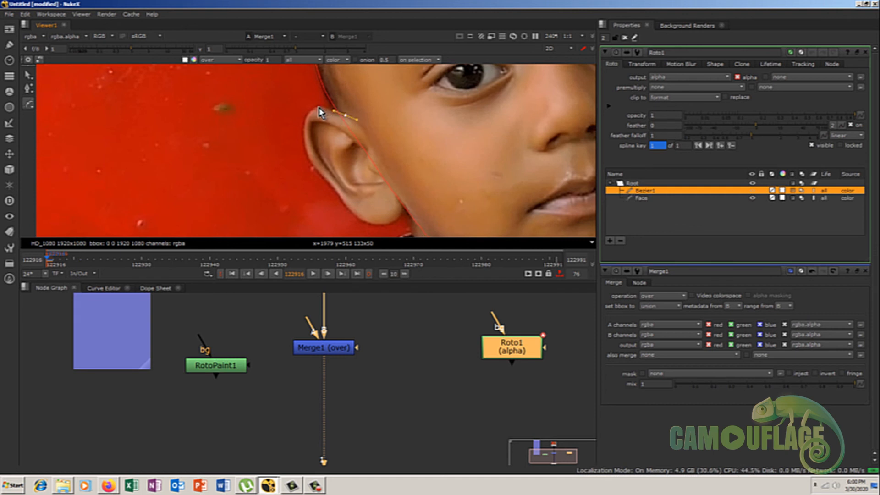
{"action": "left_click", "coordinate": [319, 107]}
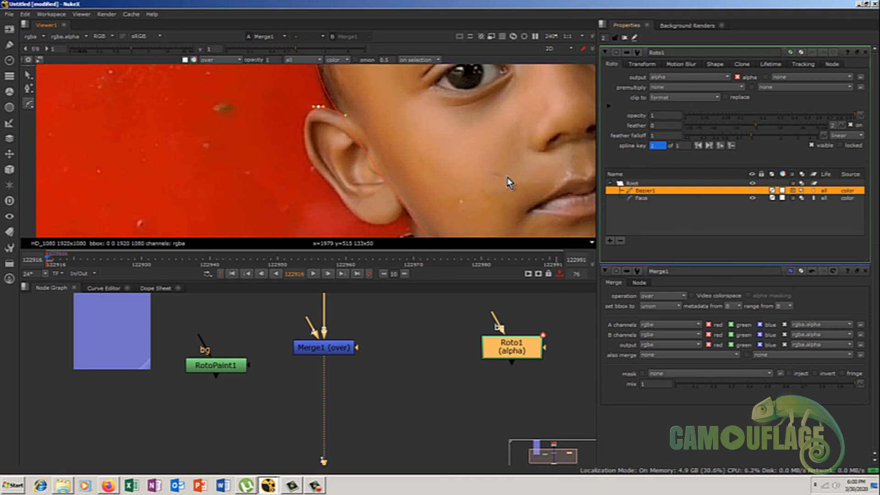
Trace the ear's outer edge down around the lobe, close the shape at its first point and rename it Ear.
{"action": "scroll", "coordinate": [338, 145], "scroll_direction": "up", "scroll_amount": 3}
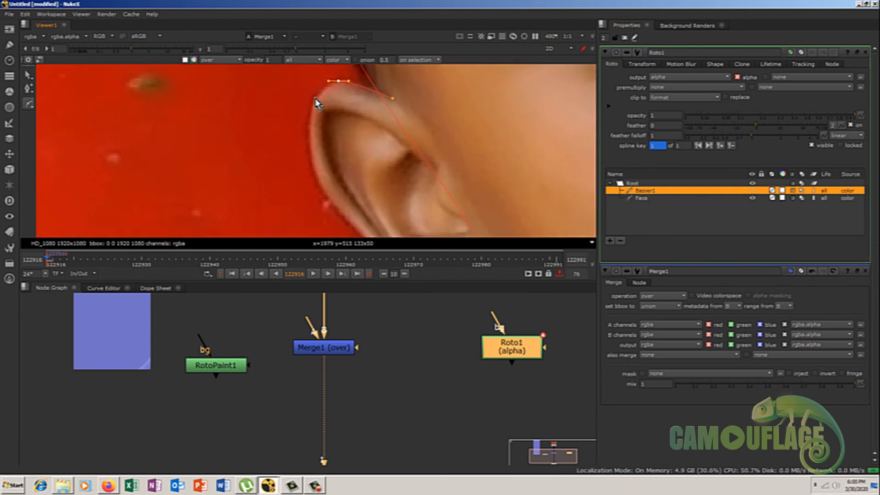
{"action": "left_click", "coordinate": [312, 108]}
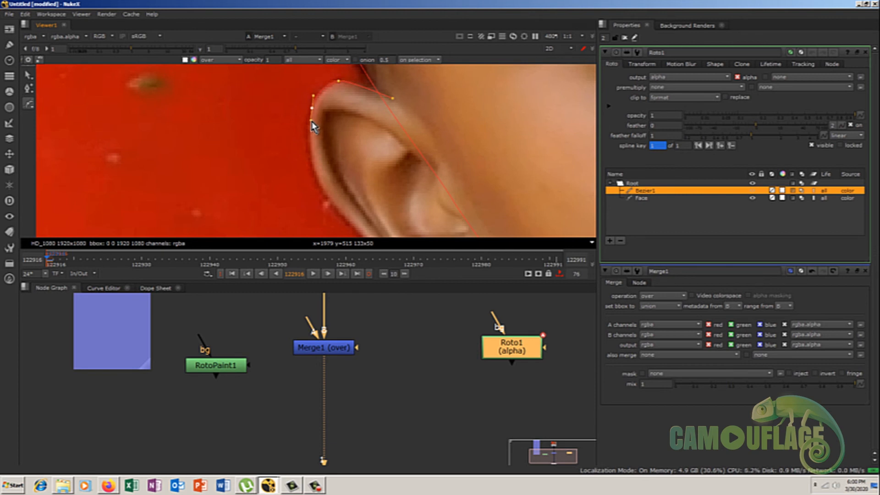
{"action": "left_click_drag", "start_coordinate": [316, 172], "coordinate": [316, 175]}
{"action": "middle_click_drag", "start_coordinate": [415, 211], "coordinate": [380, 119]}
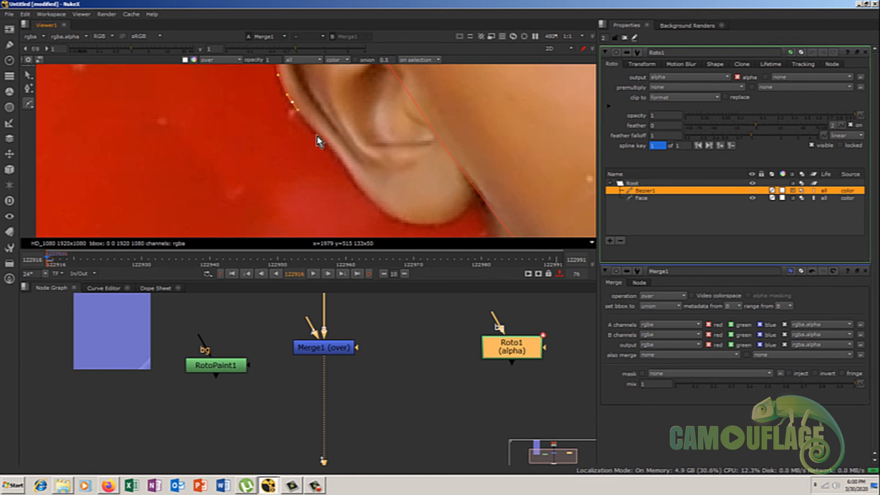
{"action": "left_click_drag", "start_coordinate": [316, 132], "coordinate": [461, 215]}
{"action": "middle_click_drag", "start_coordinate": [485, 181], "coordinate": [522, 205]}
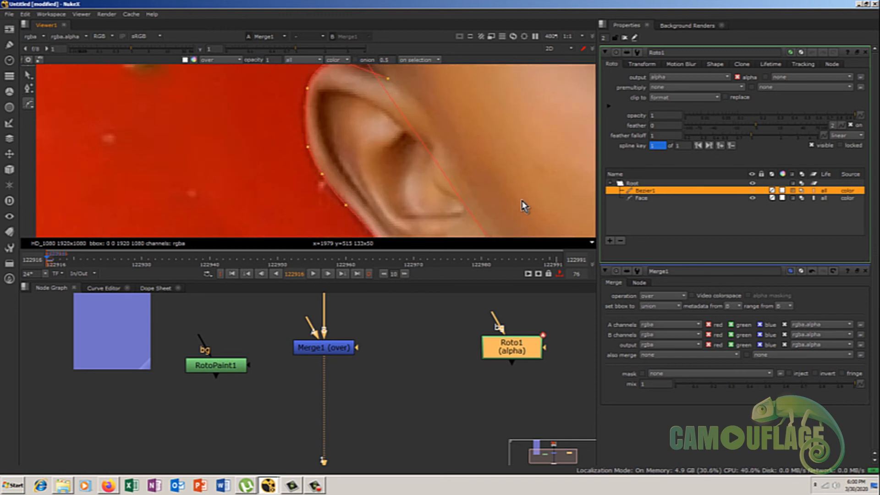
{"action": "left_click", "coordinate": [388, 80]}
{"action": "scroll", "coordinate": [387, 112], "scroll_direction": "down", "scroll_amount": 2}
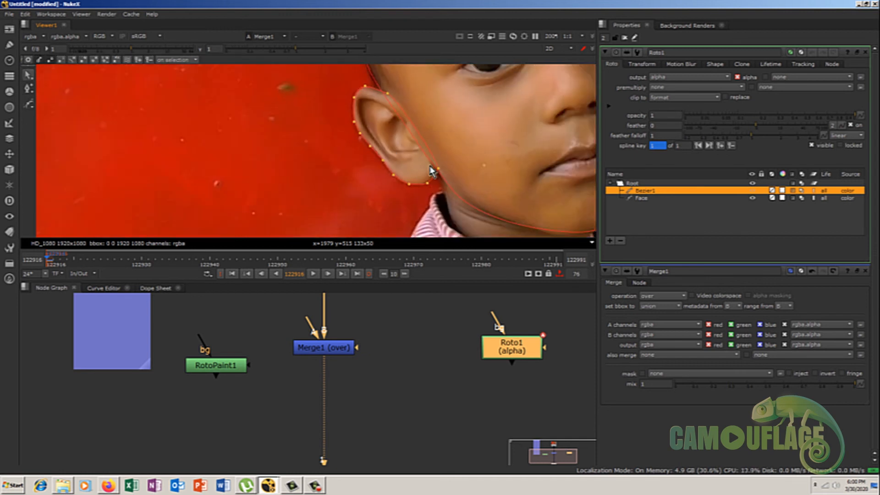
{"action": "double_click", "coordinate": [646, 194]}
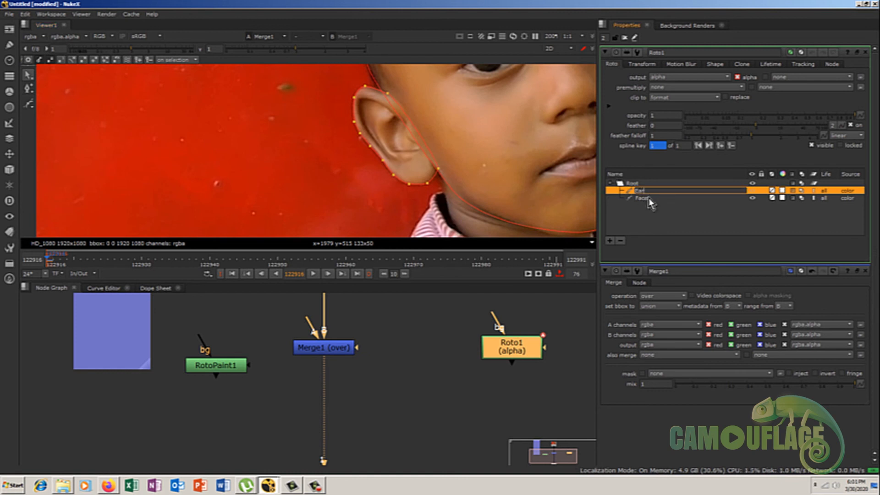
{"action": "left_click", "coordinate": [681, 223]}
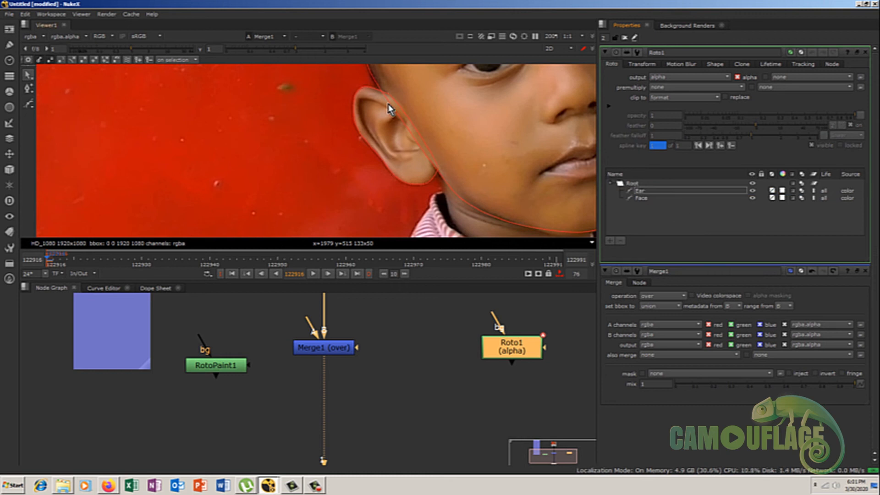
Connect Merge1's A input to Roto1 and set Merge1's operation to mask.
{"action": "left_click_drag", "start_coordinate": [308, 319], "coordinate": [513, 349]}
{"action": "double_click", "coordinate": [332, 353]}
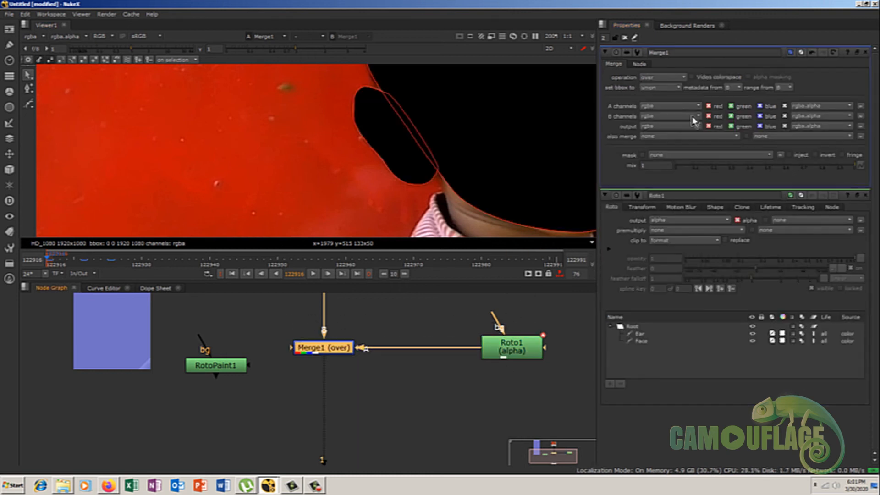
{"action": "left_click", "coordinate": [662, 78]}
{"action": "left_click", "coordinate": [660, 136]}
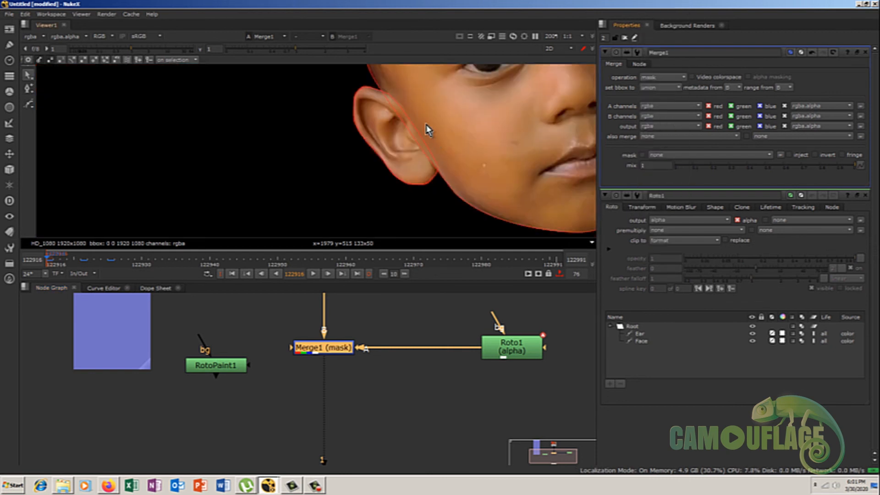
Toggle the Ear shape's visibility off and on, and try its lock setting.
{"action": "scroll", "coordinate": [376, 130], "scroll_direction": "up", "scroll_amount": 1}
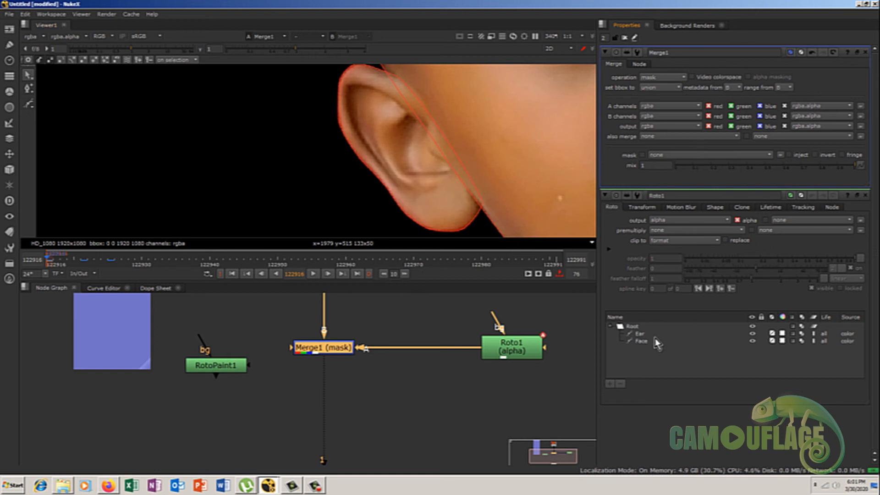
{"action": "left_click", "coordinate": [641, 334]}
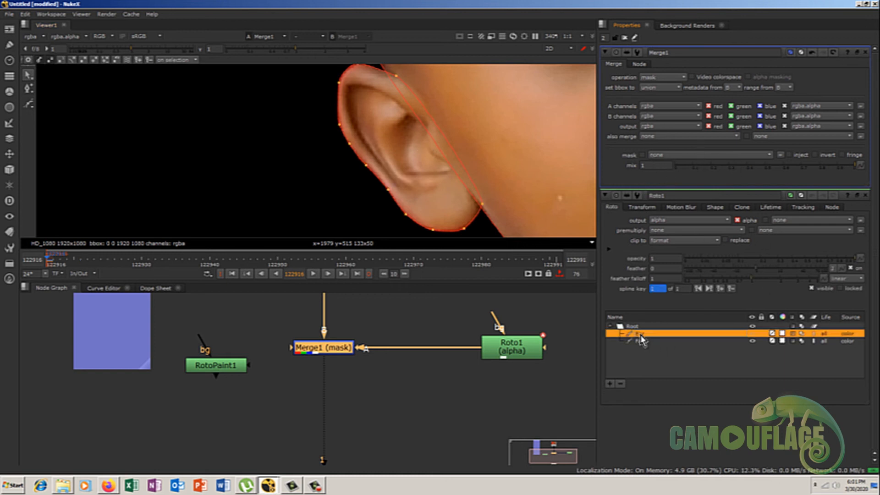
{"action": "left_click", "coordinate": [754, 334]}
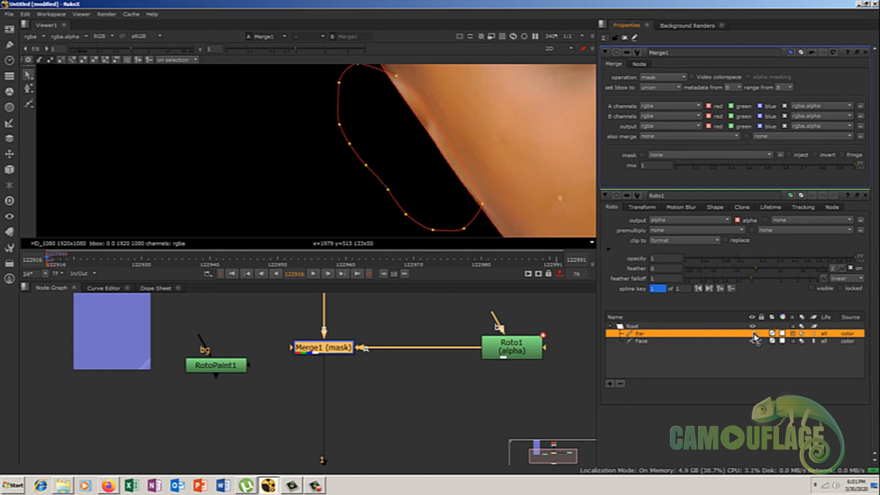
{"action": "left_click", "coordinate": [754, 335]}
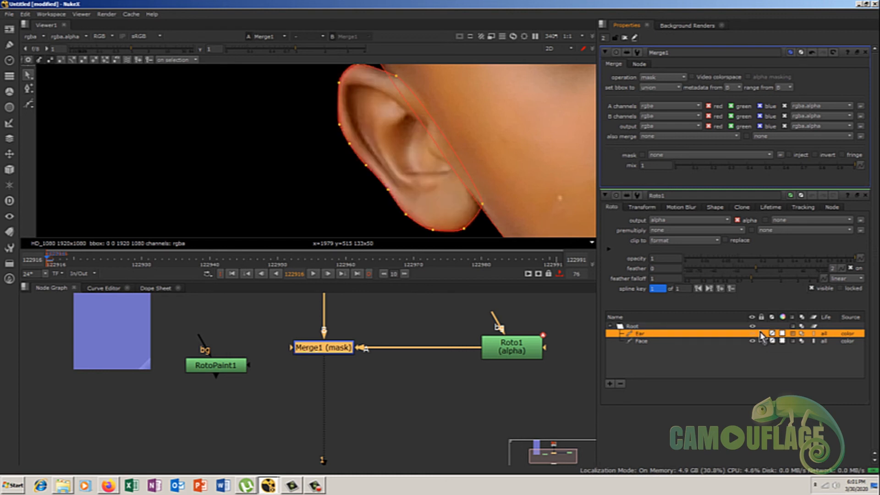
{"action": "left_click", "coordinate": [761, 333]}
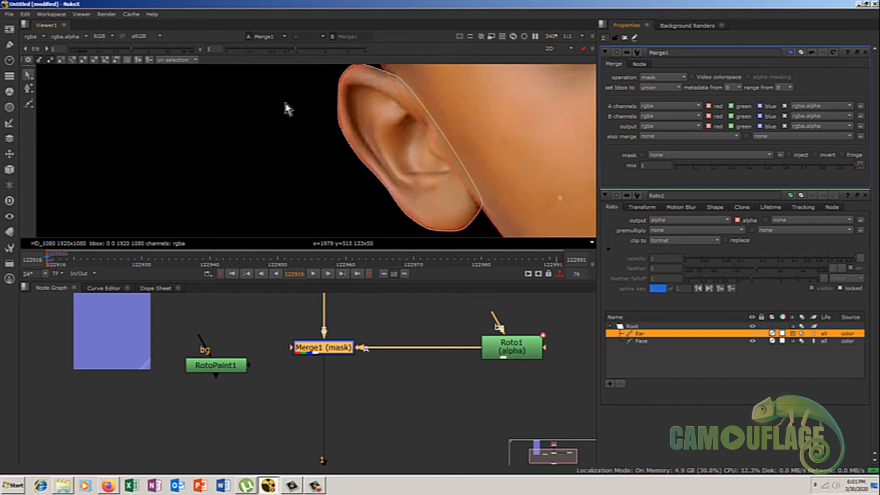
Change the Ear shape's overlay colour to cyan with reduced alpha.
{"action": "left_click", "coordinate": [773, 334]}
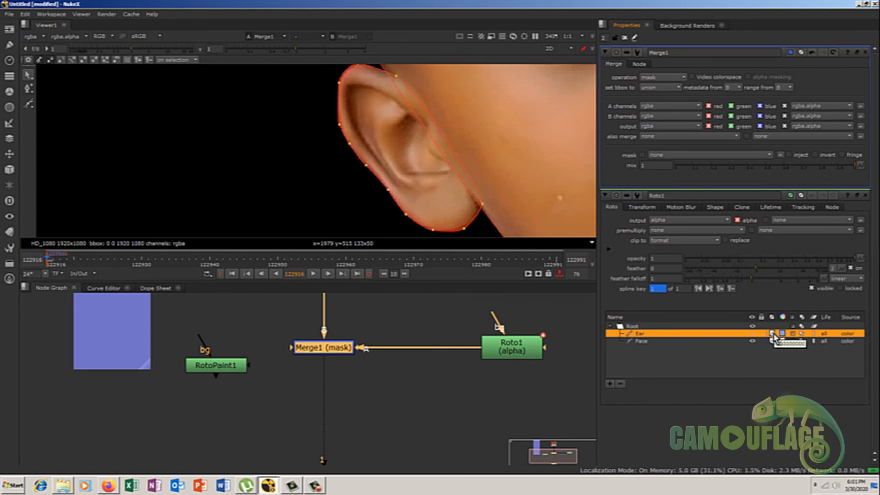
{"action": "left_click", "coordinate": [781, 333]}
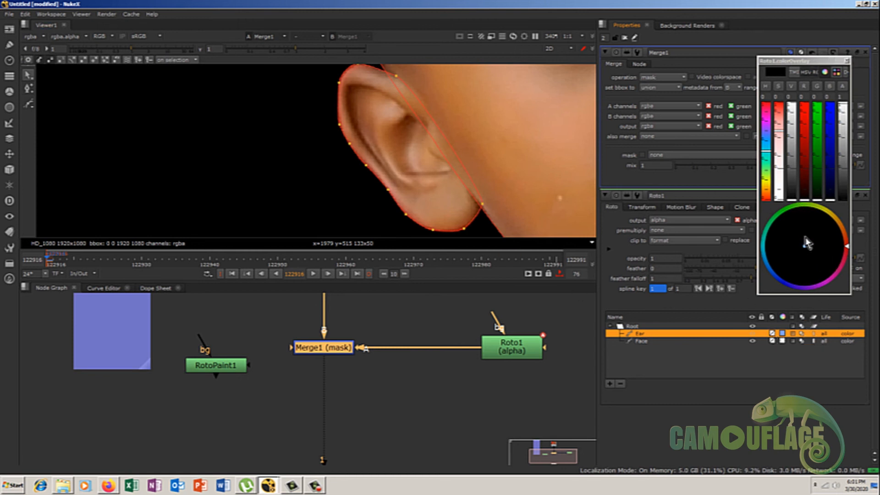
{"action": "left_click_drag", "start_coordinate": [844, 113], "coordinate": [845, 154]}
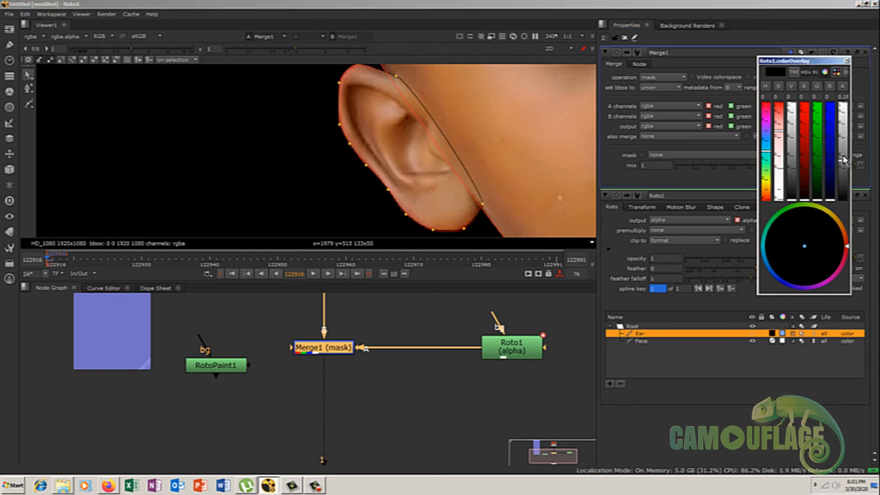
{"action": "left_click_drag", "start_coordinate": [809, 252], "coordinate": [816, 229]}
{"action": "mouse_move", "coordinate": [791, 197]}
{"action": "left_mouse_down"}
{"action": "mouse_move", "coordinate": [800, 110]}
{"action": "mouse_move", "coordinate": [806, 168]}
{"action": "left_mouse_up"}
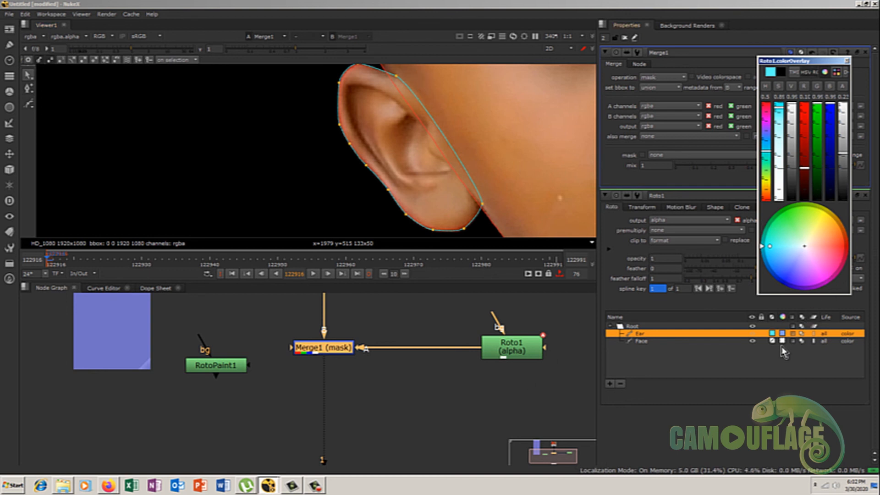
{"action": "left_click", "coordinate": [847, 62]}
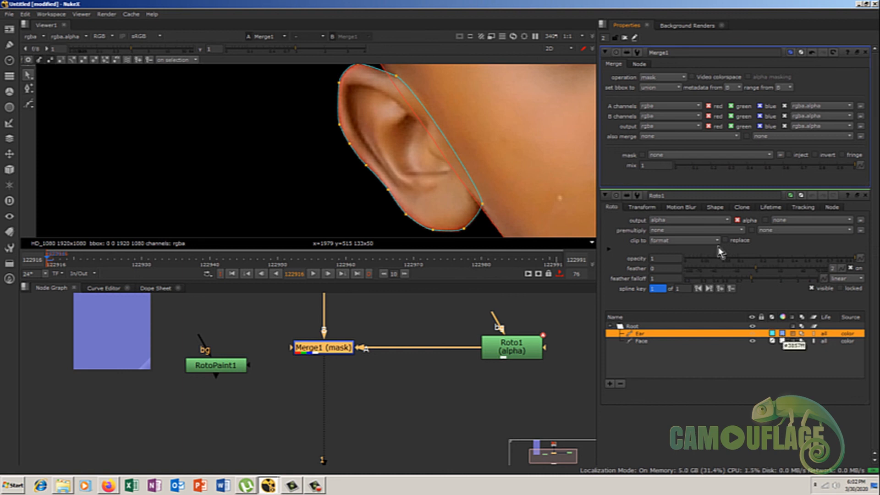
Lock and unlock the Ear shape, and check its invert and motion blur settings.
{"action": "left_click", "coordinate": [762, 334]}
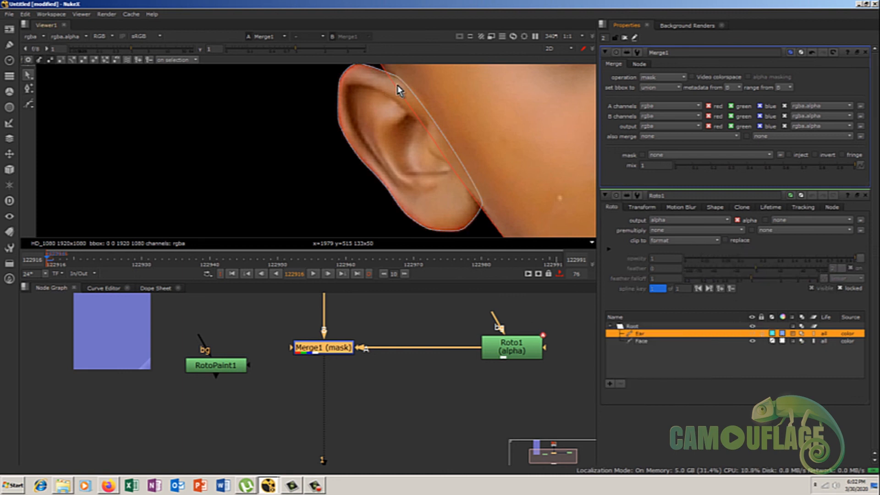
{"action": "left_click", "coordinate": [761, 334]}
{"action": "left_click", "coordinate": [794, 335]}
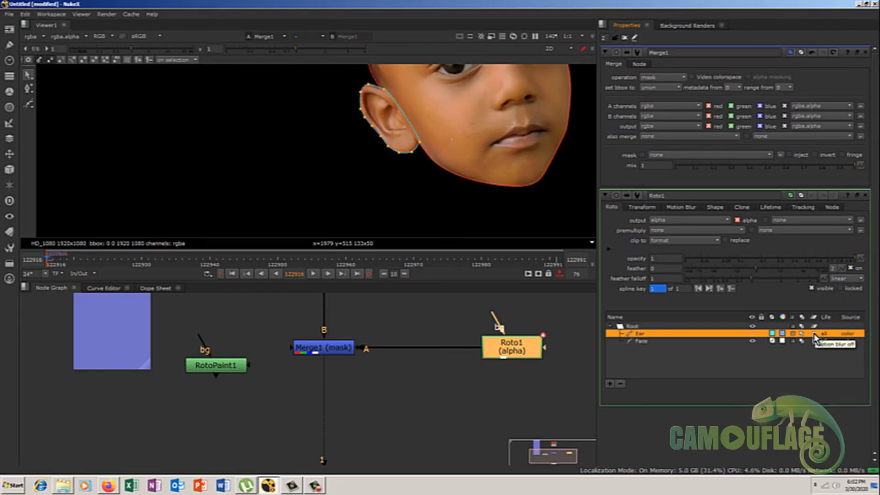
{"action": "scroll", "coordinate": [412, 137], "scroll_direction": "up", "scroll_amount": 3}
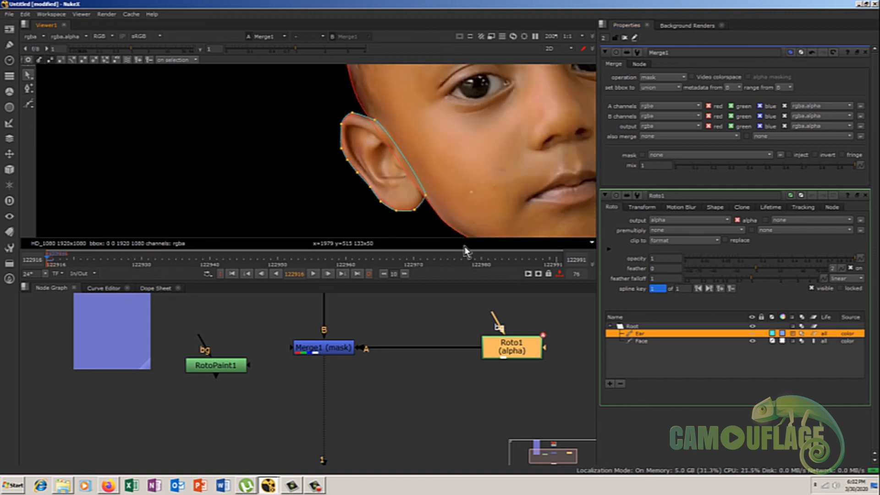
Look through the Ear shape's Life options, such as all frames, single frame and frame range.
{"action": "left_click", "coordinate": [828, 341]}
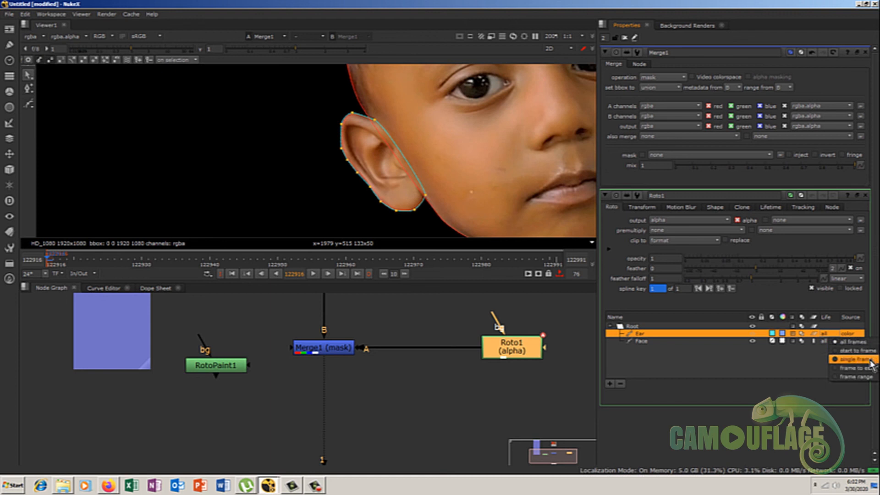
{"action": "left_click", "coordinate": [785, 368]}
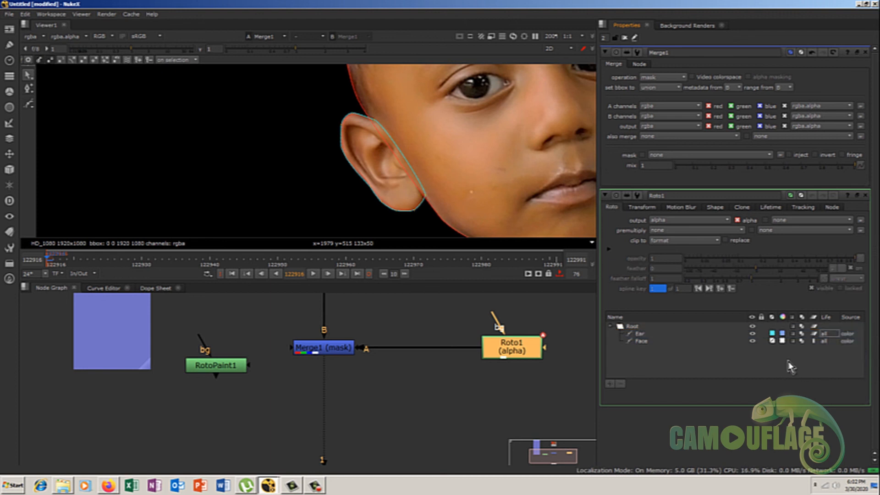
{"action": "left_click", "coordinate": [860, 334]}
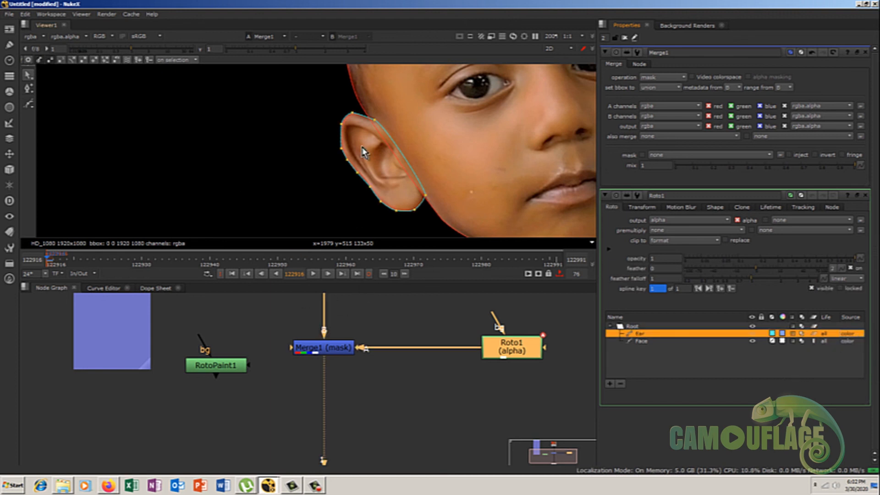
Examine the masked head with its face and ear outlines, and the Roto1 to Merge1 connection in the node graph.
{"action": "scroll", "coordinate": [414, 149], "scroll_direction": "down", "scroll_amount": 2}
{"action": "scroll", "coordinate": [414, 151], "scroll_direction": "down", "scroll_amount": 3}
{"action": "scroll", "coordinate": [415, 151], "scroll_direction": "up", "scroll_amount": 1}
{"action": "left_click", "coordinate": [414, 152]}
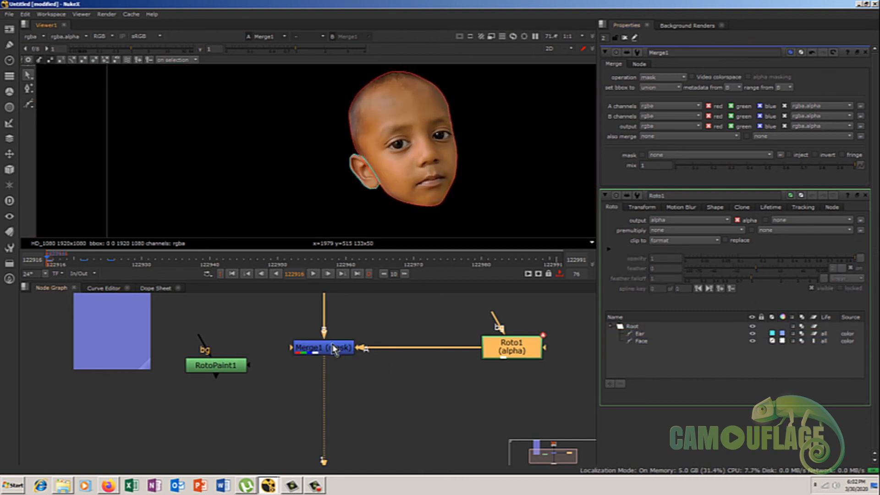
{"action": "left_click_drag", "start_coordinate": [504, 358], "coordinate": [513, 357]}
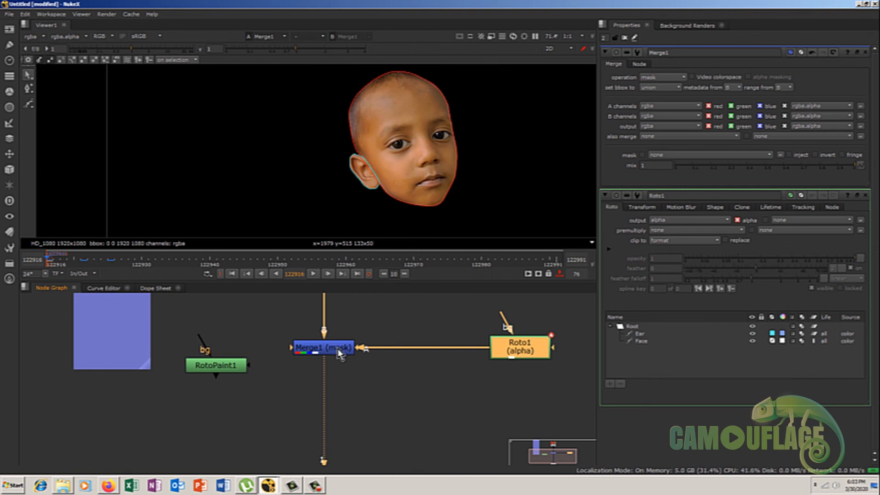
{"action": "left_click_drag", "start_coordinate": [341, 354], "coordinate": [341, 357]}
{"action": "left_click", "coordinate": [468, 350]}
{"action": "scroll", "coordinate": [405, 328], "scroll_direction": "down", "scroll_amount": 3}
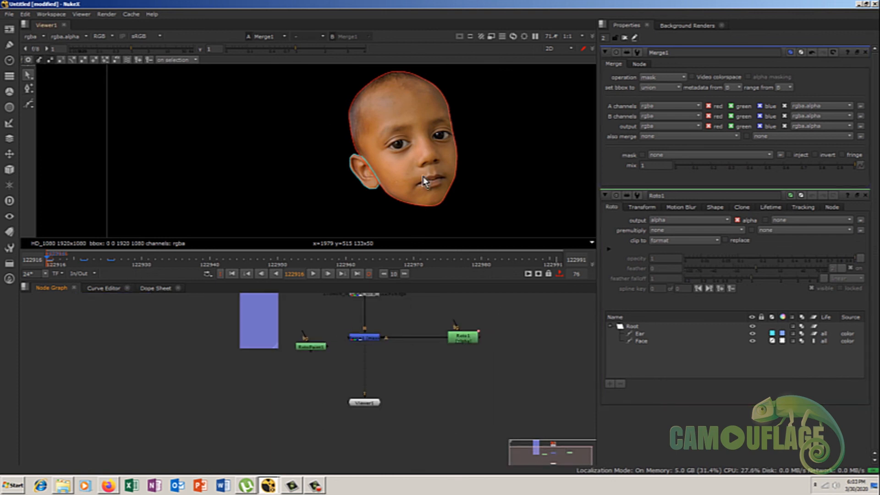
{"action": "left_click", "coordinate": [456, 339]}
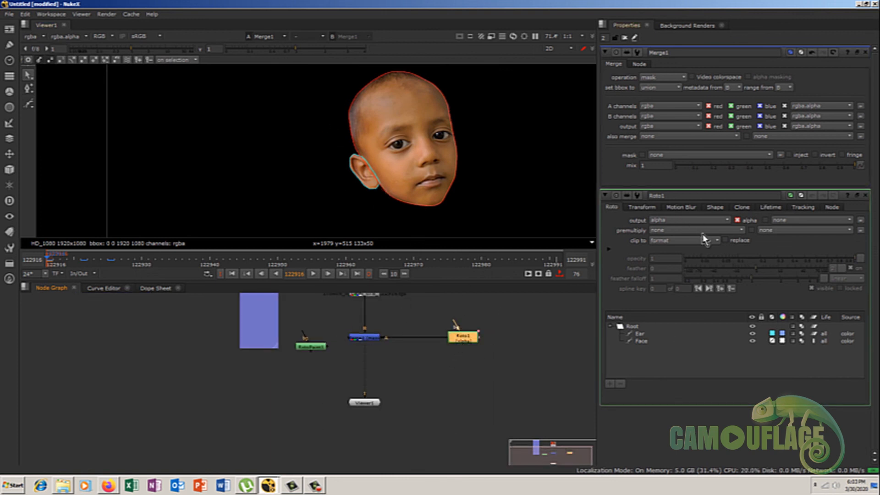
{"action": "scroll", "coordinate": [367, 174], "scroll_direction": "up", "scroll_amount": 2}
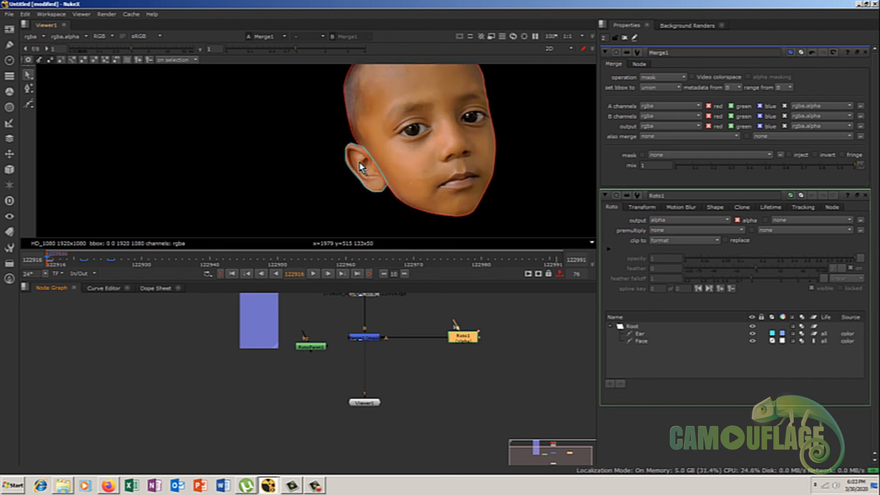
Add a second Merge node beside Merge1 in the node graph and move the Viewer node further down.
{"action": "scroll", "coordinate": [366, 168], "scroll_direction": "up", "scroll_amount": 2}
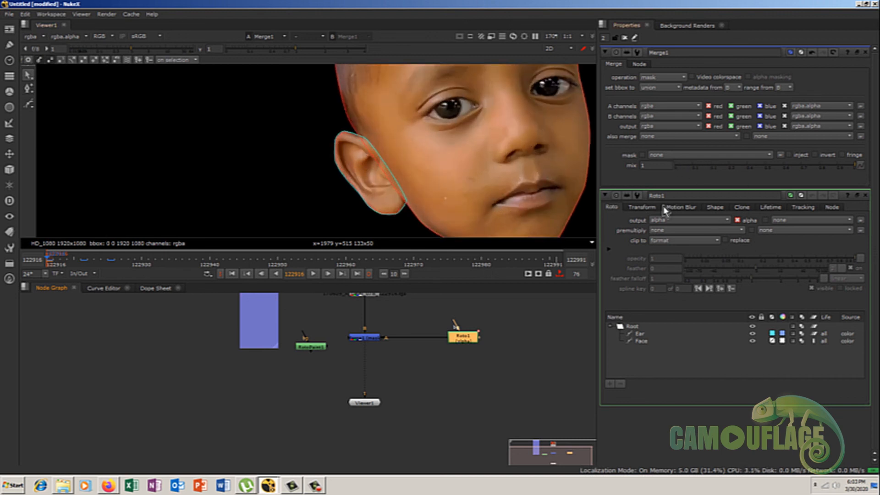
{"action": "left_click", "coordinate": [403, 383]}
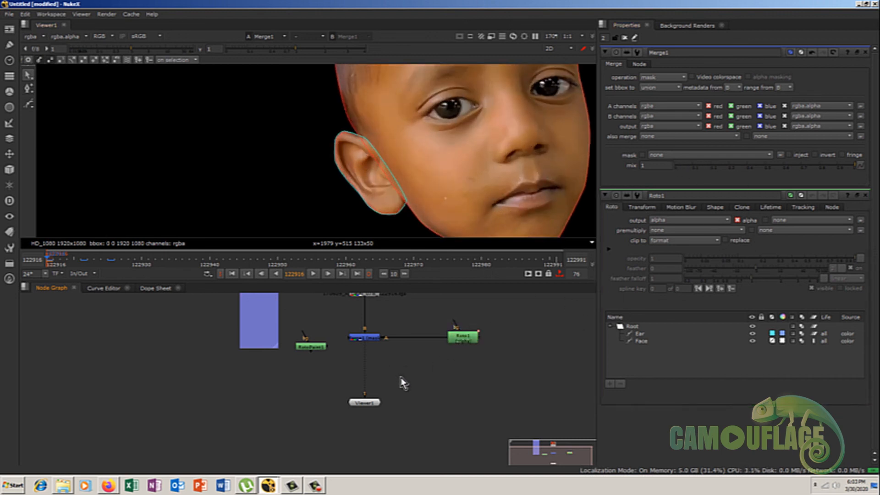
{"action": "key", "text": "m"}
{"action": "scroll", "coordinate": [398, 367], "scroll_direction": "down", "scroll_amount": 3}
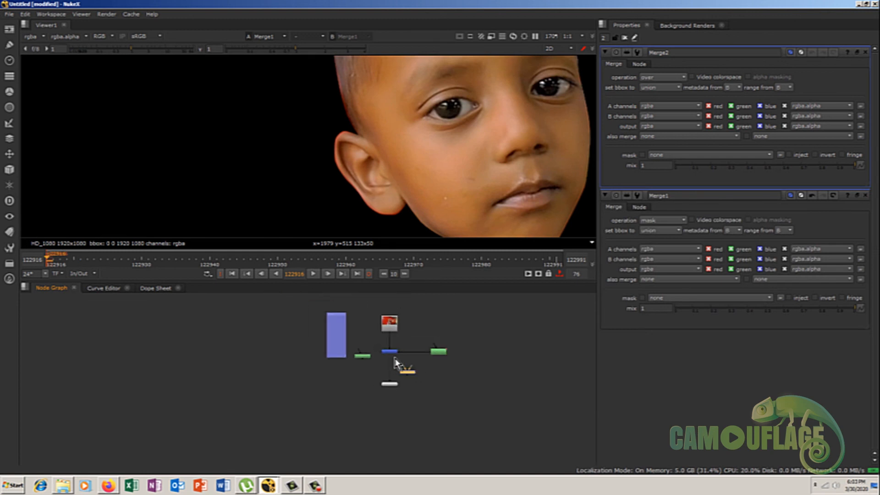
{"action": "scroll", "coordinate": [414, 349], "scroll_direction": "up", "scroll_amount": 3}
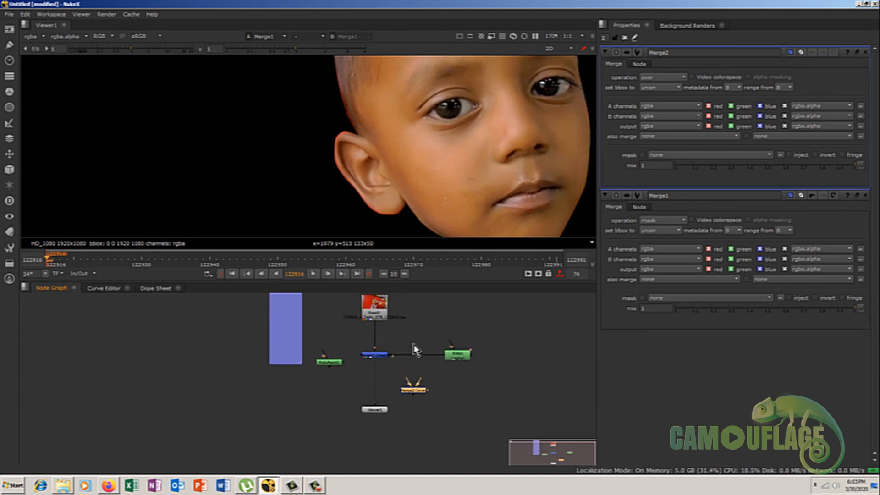
{"action": "left_click_drag", "start_coordinate": [381, 411], "coordinate": [380, 461]}
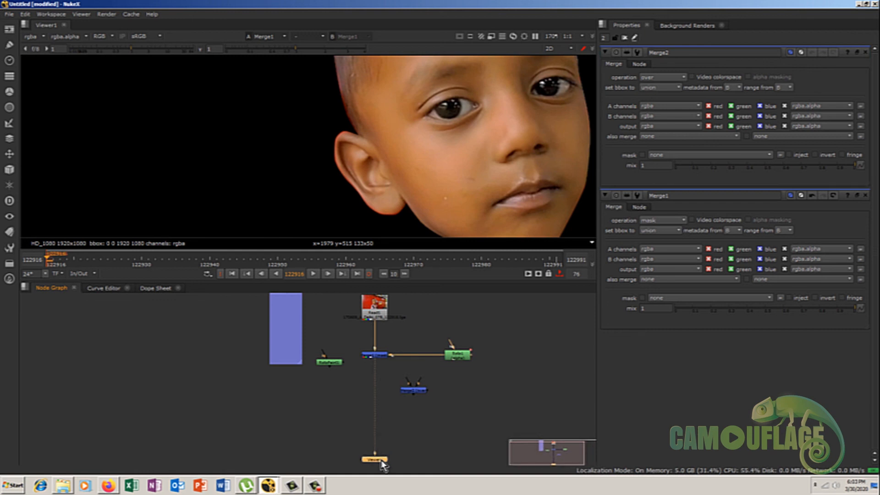
Connect the new Merge's A input to Merge1 and its B input to the Read node, and view its output.
{"action": "left_click", "coordinate": [383, 355]}
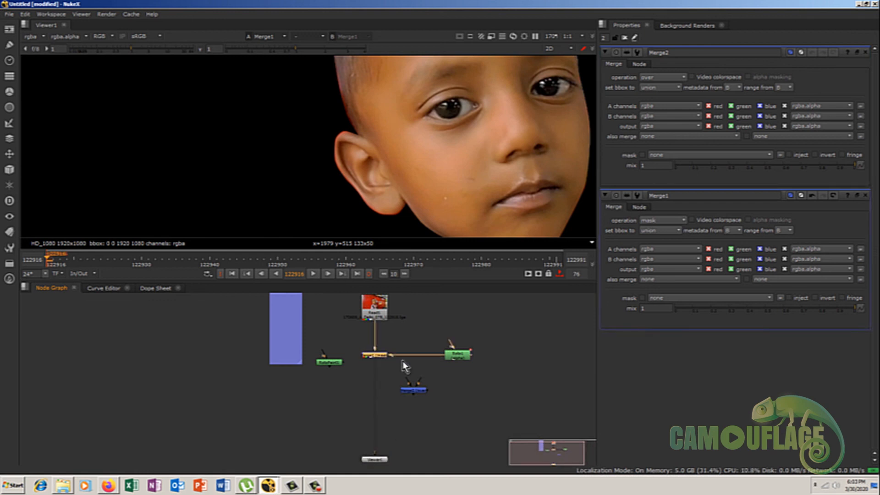
{"action": "left_click", "coordinate": [403, 366]}
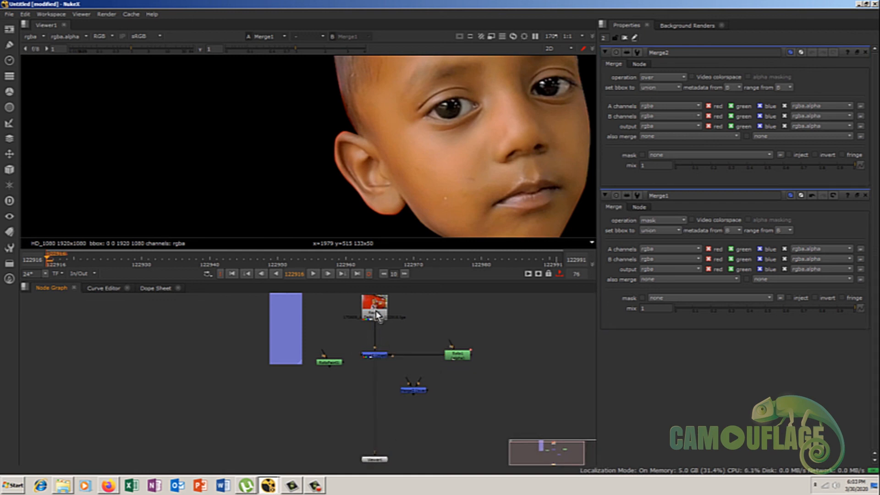
{"action": "left_click", "coordinate": [414, 390]}
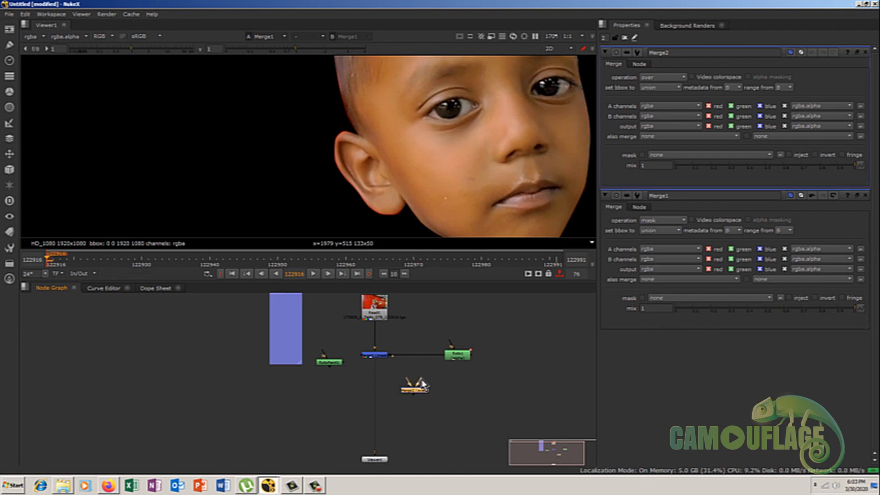
{"action": "left_click_drag", "start_coordinate": [410, 383], "coordinate": [385, 308]}
{"action": "left_click_drag", "start_coordinate": [410, 384], "coordinate": [375, 356]}
{"action": "key", "text": "1"}
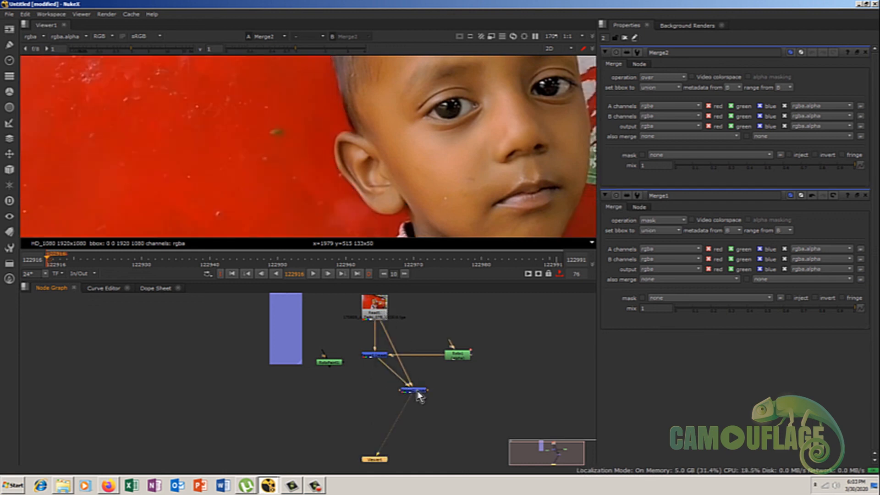
Route the Read node's connection to Merge2 through a Dot, and reposition RotoPaint1 on the blue backdrop and Roto1 to the left of Merge1.
{"action": "left_click", "coordinate": [382, 355]}
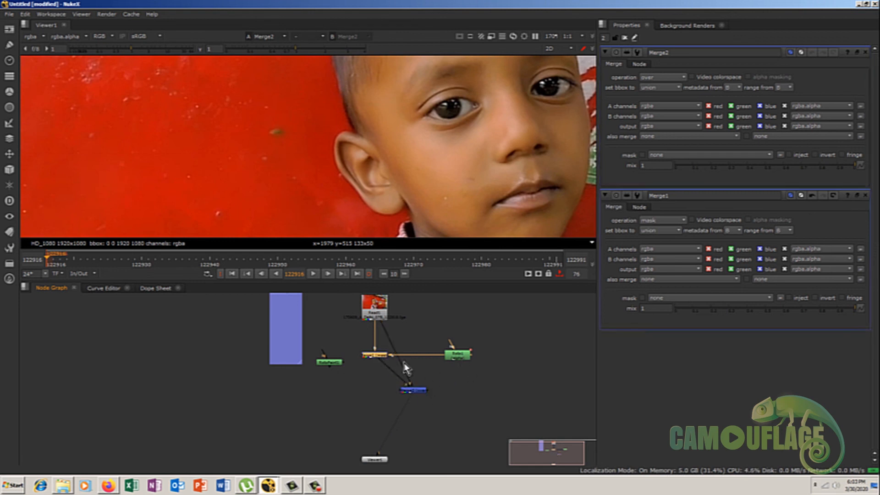
{"action": "left_click", "coordinate": [379, 308]}
{"action": "left_click_drag", "start_coordinate": [394, 352], "coordinate": [422, 304], "text": "ctrl"}
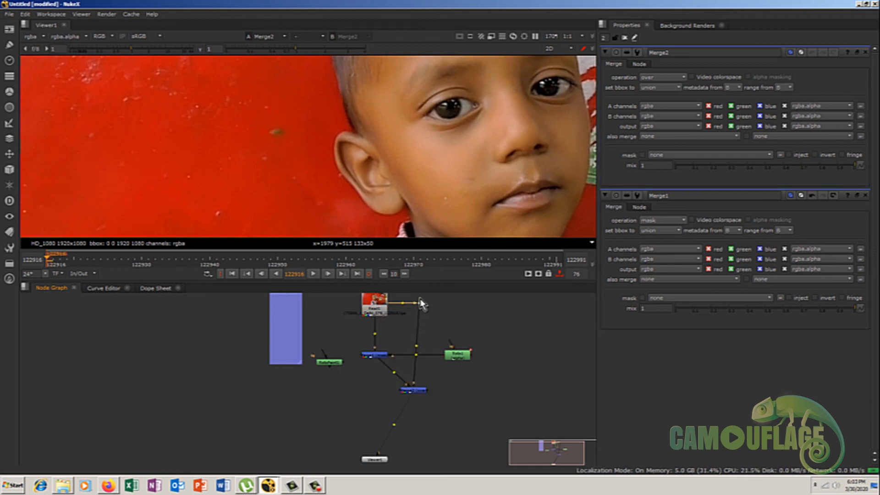
{"action": "left_click", "coordinate": [419, 391]}
{"action": "left_click_drag", "start_coordinate": [443, 357], "coordinate": [281, 349]}
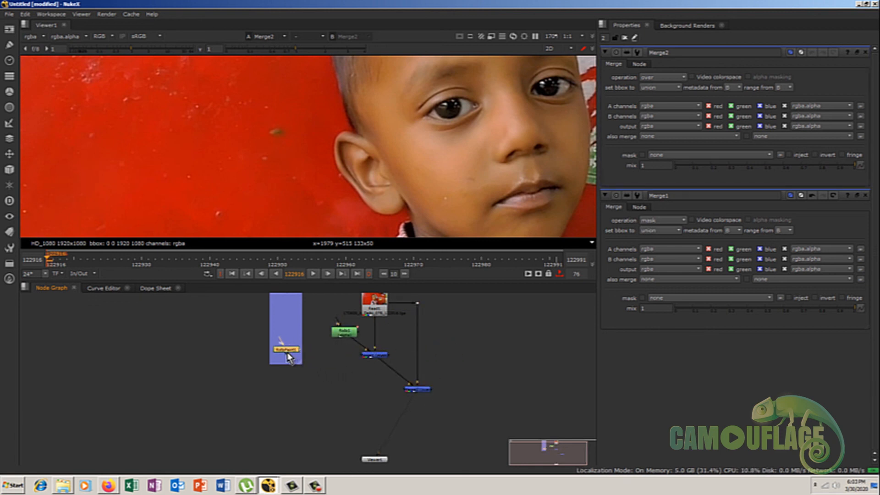
{"action": "left_click_drag", "start_coordinate": [344, 336], "coordinate": [336, 364]}
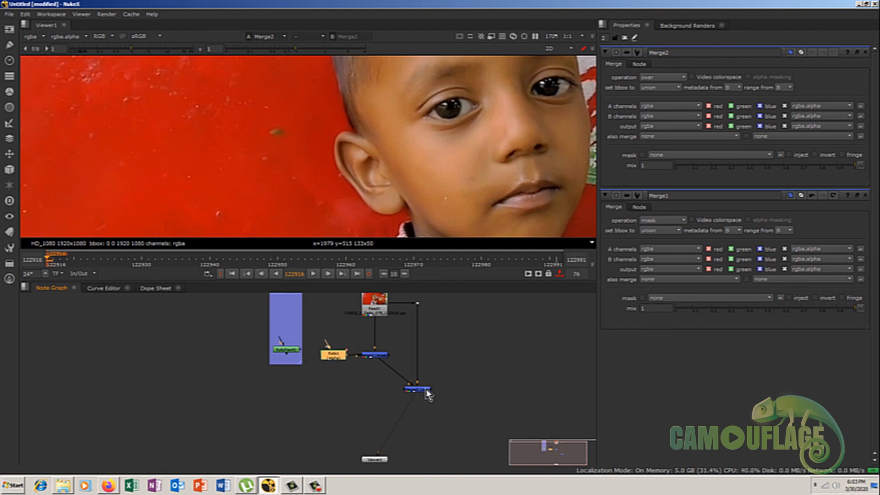
Insert a Transform node between Merge1 and Merge2 and set its scale to 1.14.
{"action": "left_click", "coordinate": [372, 356]}
{"action": "key", "text": "t"}
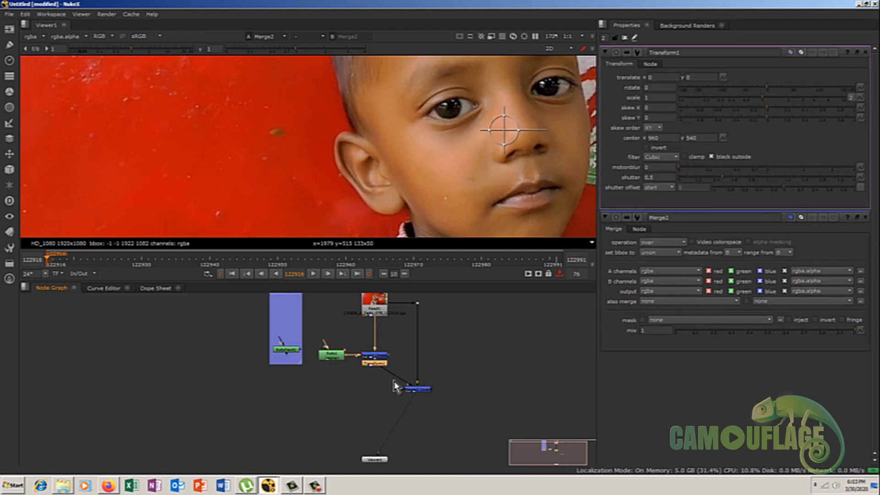
{"action": "left_click_drag", "start_coordinate": [377, 365], "coordinate": [377, 370]}
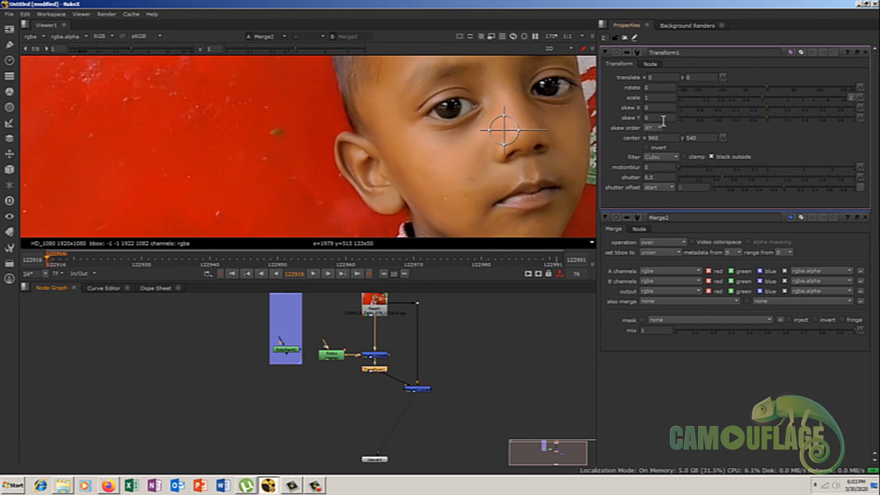
{"action": "left_click_drag", "start_coordinate": [763, 101], "coordinate": [768, 98]}
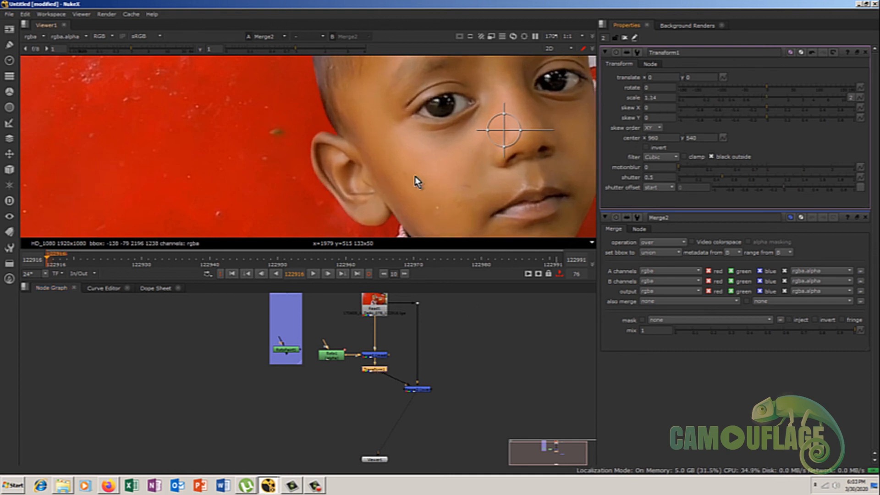
Examine the enlarged head within the full frame, comparing the image with Merge1 disabled and enabled.
{"action": "scroll", "coordinate": [416, 183], "scroll_direction": "down", "scroll_amount": 5}
{"action": "scroll", "coordinate": [490, 145], "scroll_direction": "down", "scroll_amount": 1}
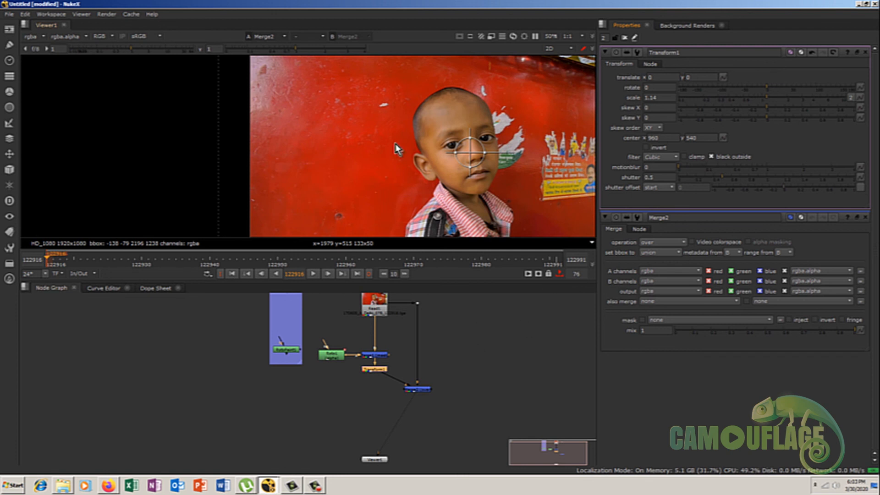
{"action": "scroll", "coordinate": [440, 147], "scroll_direction": "up", "scroll_amount": 1}
{"action": "scroll", "coordinate": [442, 146], "scroll_direction": "down", "scroll_amount": 2}
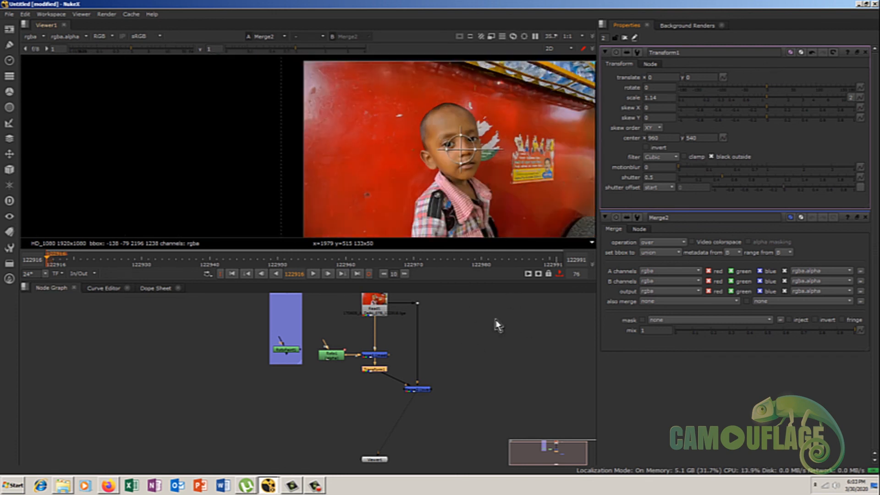
{"action": "left_click", "coordinate": [374, 356]}
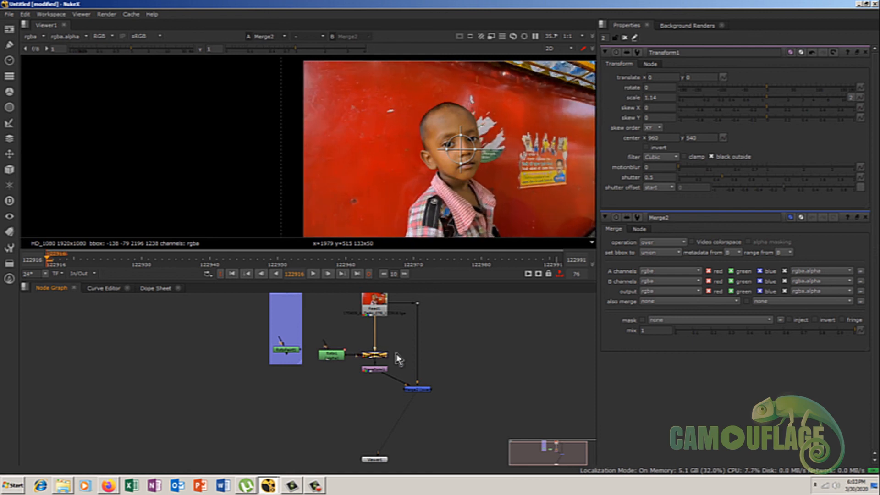
{"action": "left_click", "coordinate": [460, 348]}
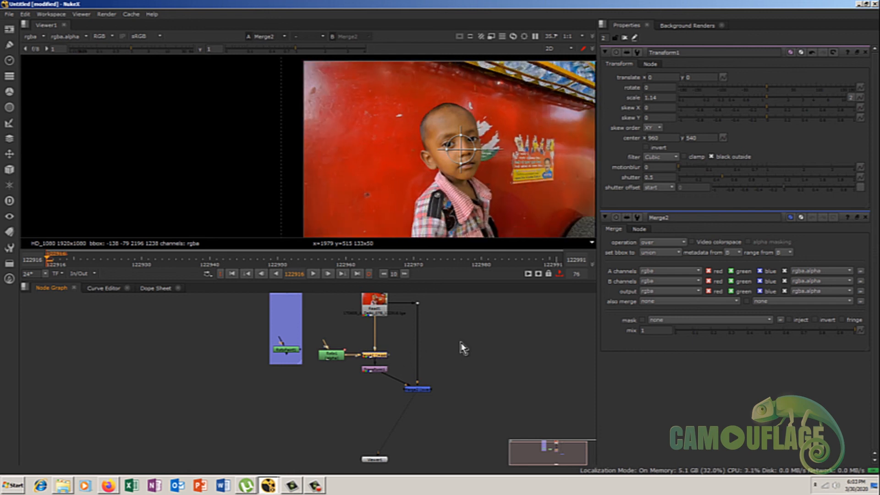
Open Roto1's properties and select the Face shape on the boy's head.
{"action": "double_click", "coordinate": [329, 354]}
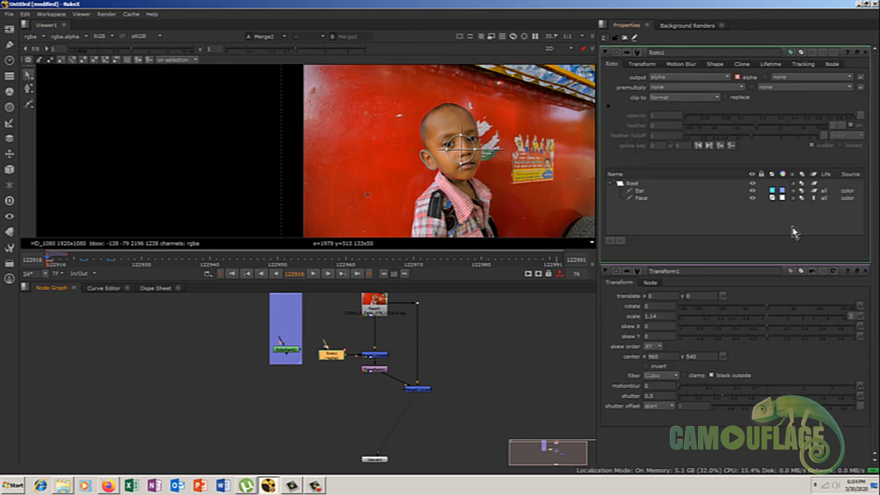
{"action": "scroll", "coordinate": [436, 136], "scroll_direction": "up", "scroll_amount": 2}
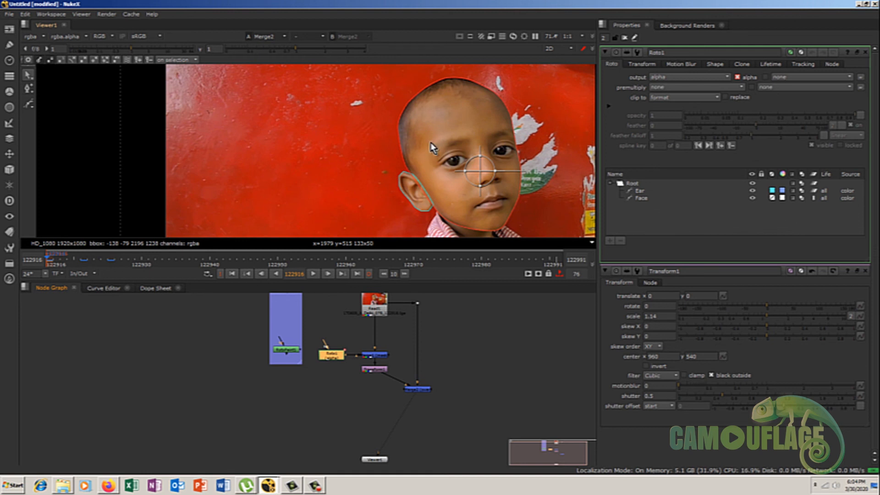
{"action": "left_click", "coordinate": [415, 109]}
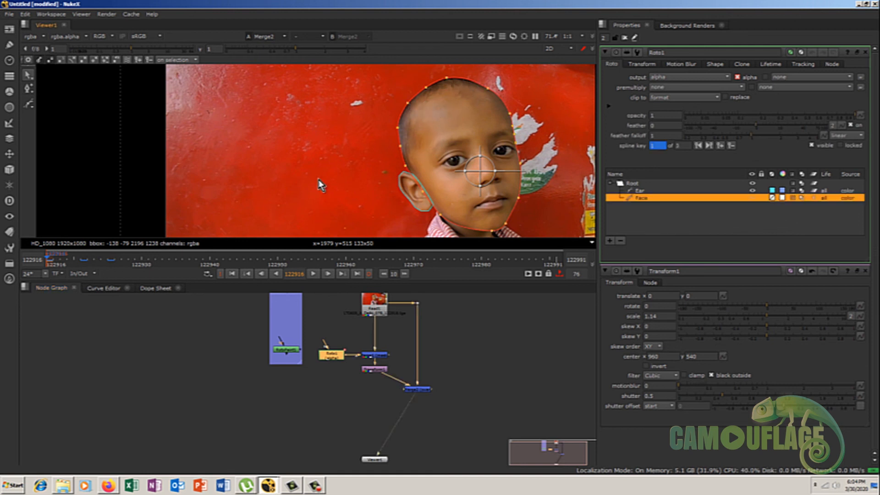
Try feathering all points of the Face shape slightly outward.
{"action": "left_click_drag", "start_coordinate": [365, 75], "coordinate": [559, 250]}
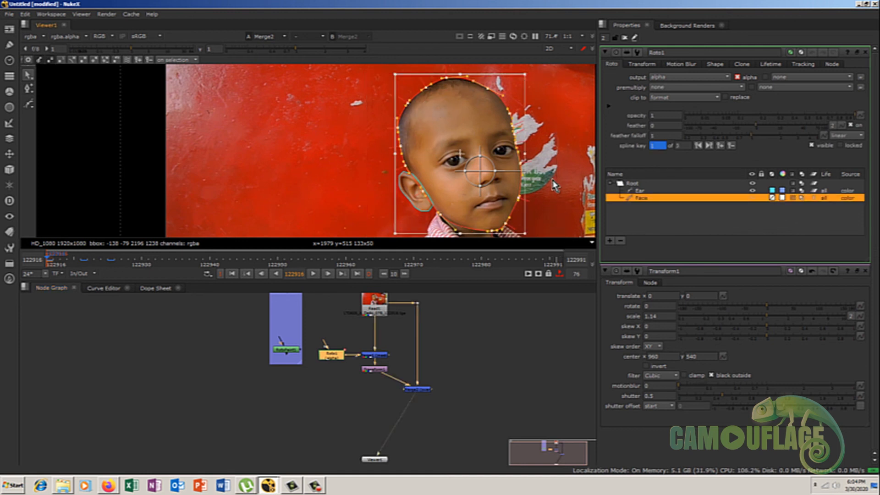
{"action": "key", "text": "z"}
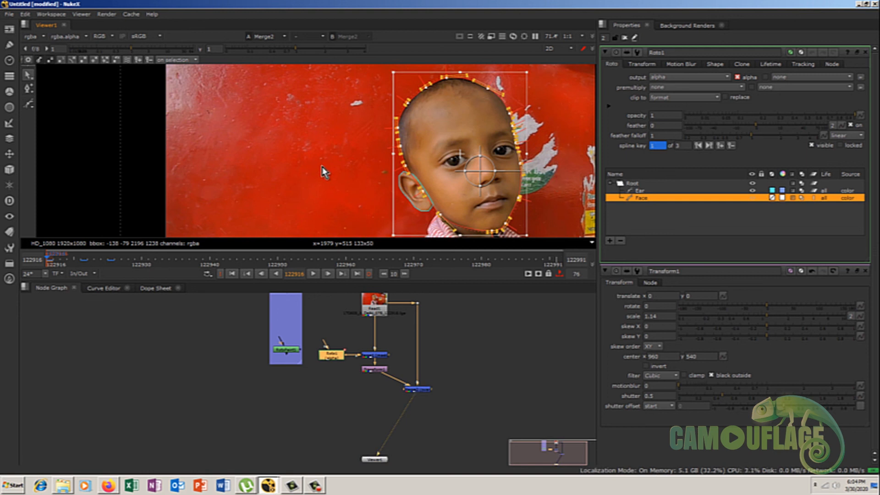
{"action": "key", "text": "ctrl+z"}
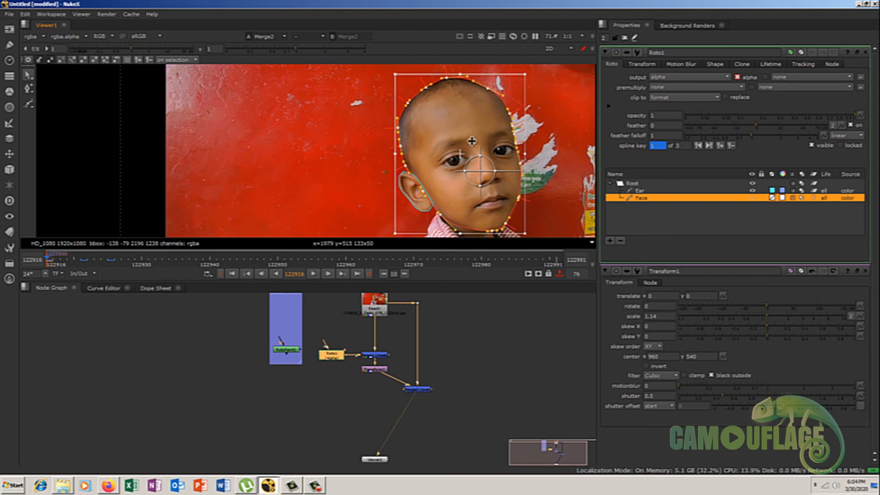
Feather the Face shape's points along the top and back of the head, deselect the shape, and check the full-frame composite.
{"action": "left_click_drag", "start_coordinate": [510, 68], "coordinate": [397, 116]}
{"action": "left_click_drag", "start_coordinate": [347, 100], "coordinate": [409, 169], "text": "shift"}
{"action": "scroll", "coordinate": [426, 129], "scroll_direction": "up", "scroll_amount": 3}
{"action": "middle_click_drag", "start_coordinate": [437, 144], "coordinate": [436, 178]}
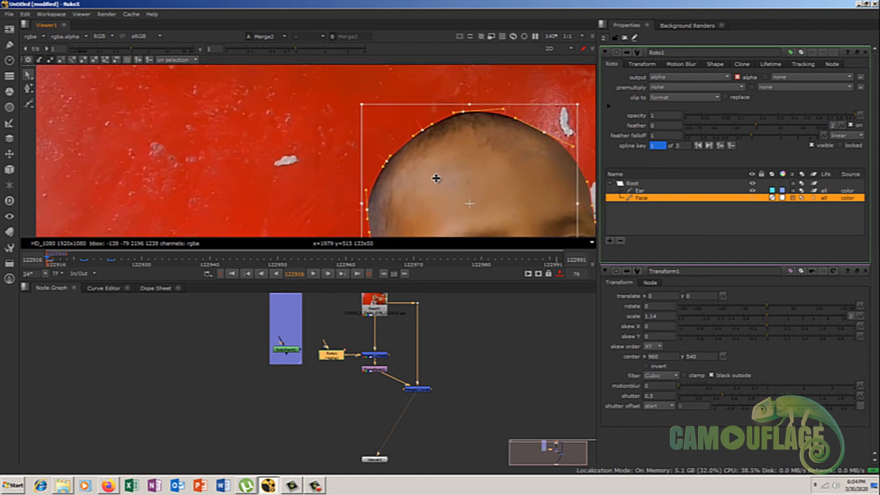
{"action": "left_click_drag", "start_coordinate": [436, 178], "coordinate": [469, 178]}
{"action": "left_click", "coordinate": [395, 177]}
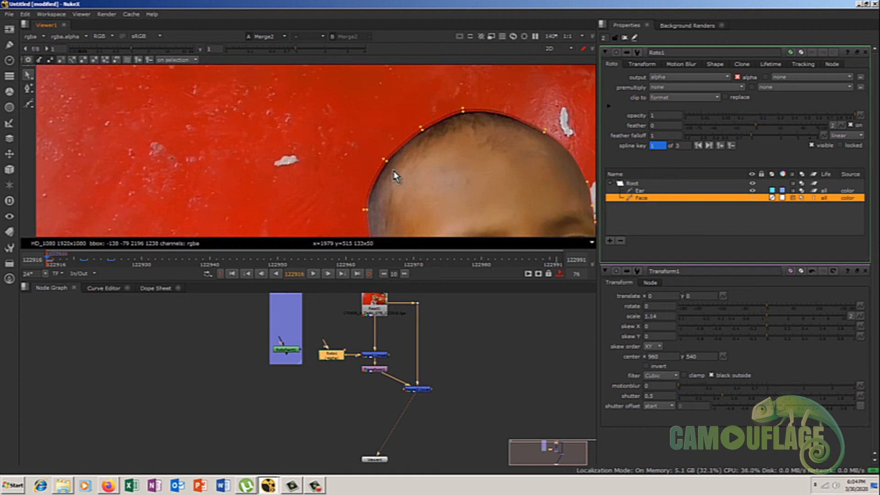
{"action": "scroll", "coordinate": [489, 159], "scroll_direction": "down", "scroll_amount": 3}
{"action": "middle_click_drag", "start_coordinate": [465, 173], "coordinate": [469, 125]}
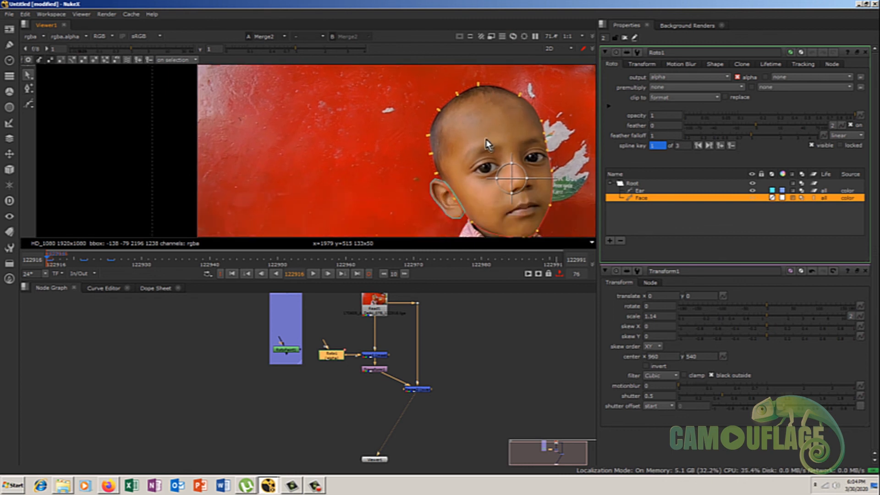
{"action": "left_click", "coordinate": [360, 169]}
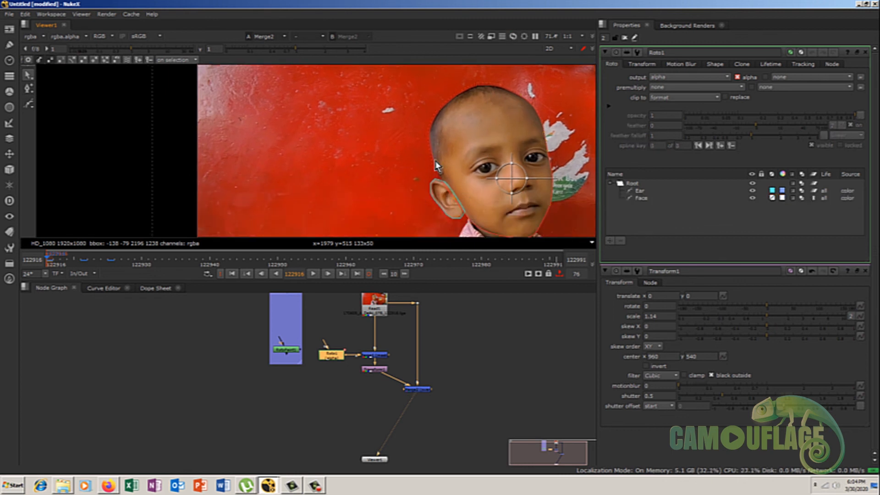
{"action": "scroll", "coordinate": [437, 151], "scroll_direction": "down", "scroll_amount": 3}
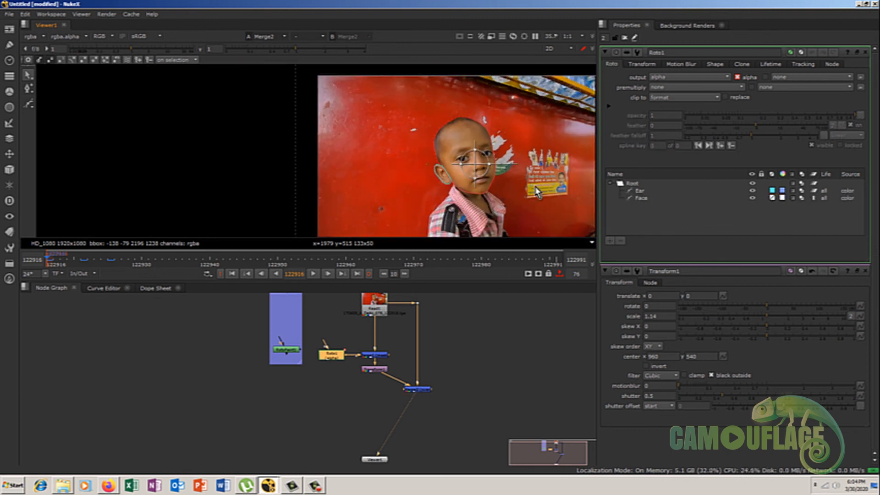
{"action": "middle_click_drag", "start_coordinate": [473, 207], "coordinate": [455, 146]}
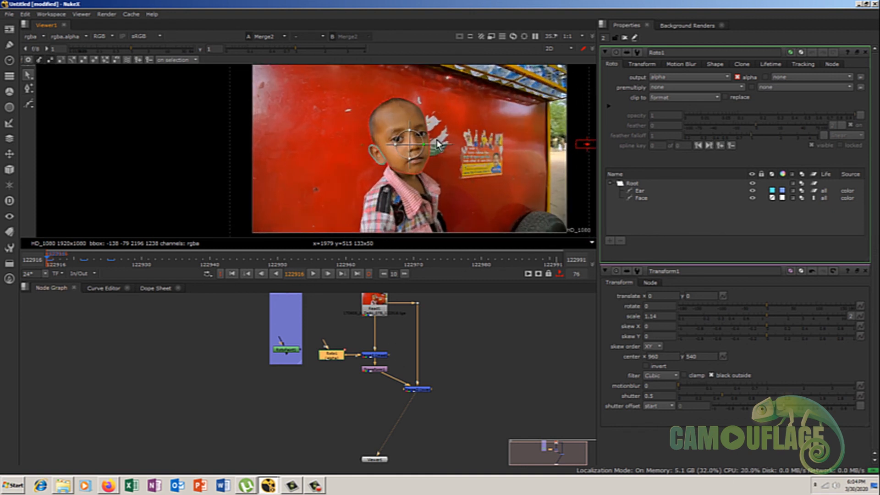
Align Transform1 level with Merge2 and the Viewer beneath Merge2, and select the Roto1, Merge1 and Transform1 nodes.
{"action": "left_click_drag", "start_coordinate": [376, 369], "coordinate": [377, 390]}
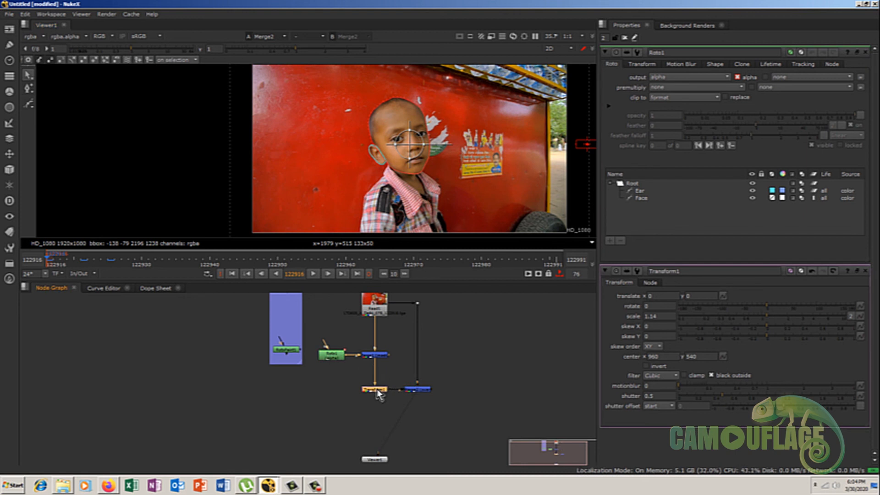
{"action": "left_click_drag", "start_coordinate": [384, 458], "coordinate": [417, 461]}
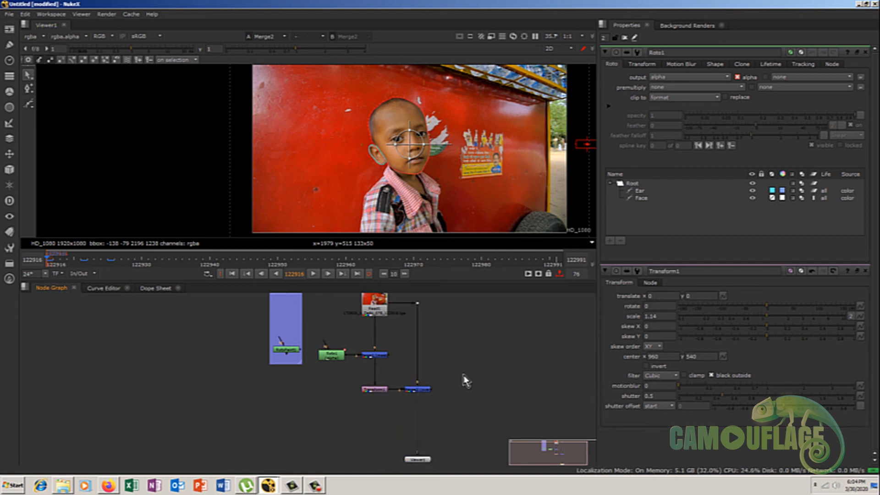
{"action": "scroll", "coordinate": [478, 389], "scroll_direction": "down", "scroll_amount": 2}
{"action": "left_click_drag", "start_coordinate": [354, 328], "coordinate": [423, 399]}
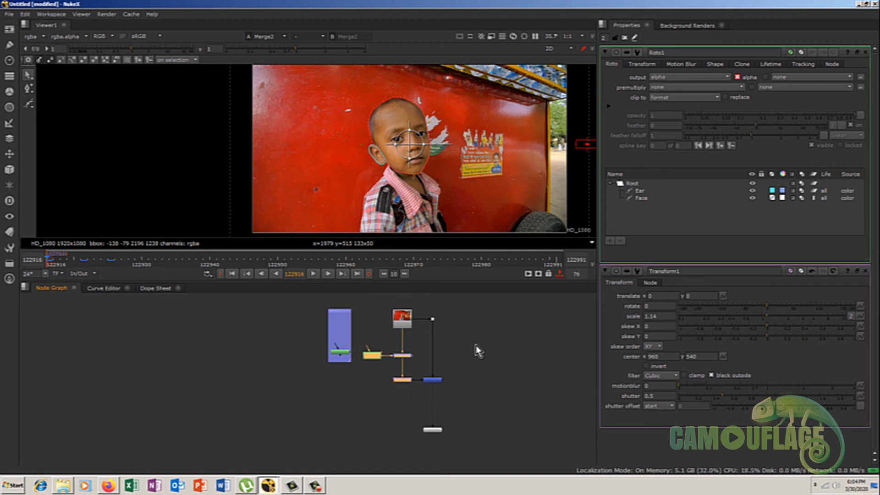
Move Transform1 up beneath Merge1, and insert a Grade node between it and Merge2 with gamma set to 0.63.
{"action": "left_click_drag", "start_coordinate": [453, 305], "coordinate": [381, 333]}
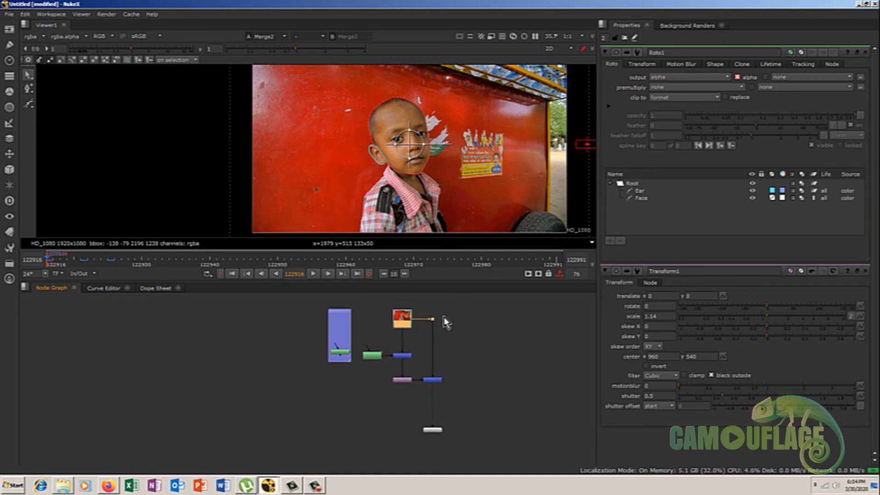
{"action": "left_click", "coordinate": [405, 381]}
{"action": "left_click_drag", "start_coordinate": [405, 382], "coordinate": [405, 371]}
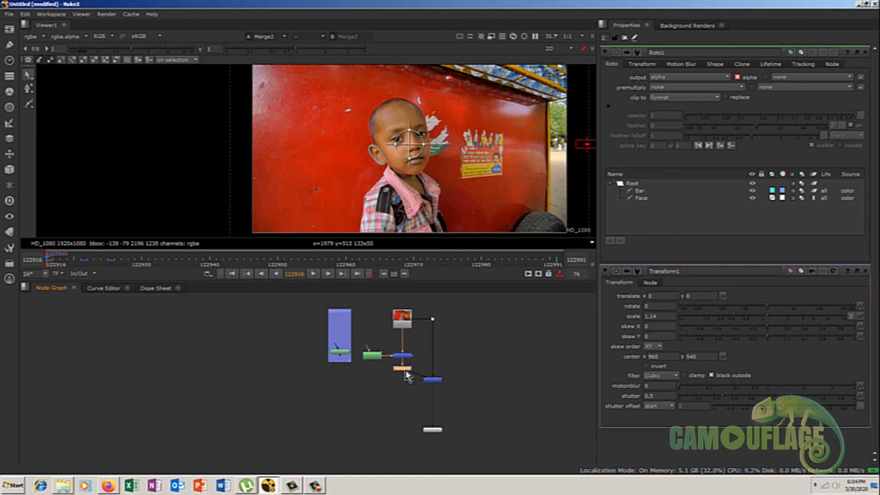
{"action": "key", "text": "g"}
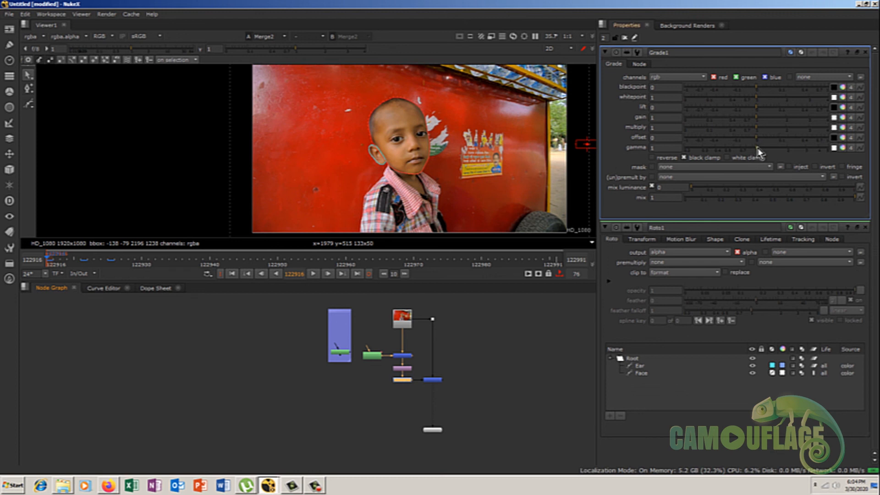
{"action": "left_click_drag", "start_coordinate": [757, 151], "coordinate": [736, 150]}
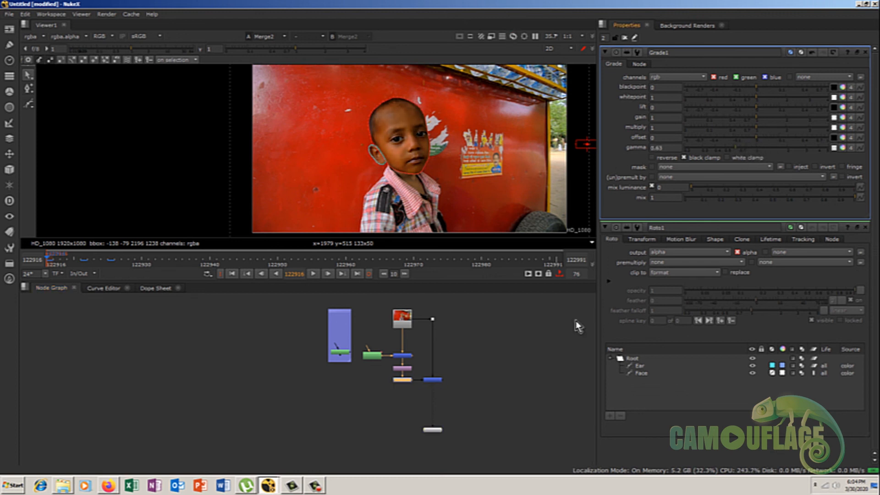
{"action": "left_click", "coordinate": [578, 326]}
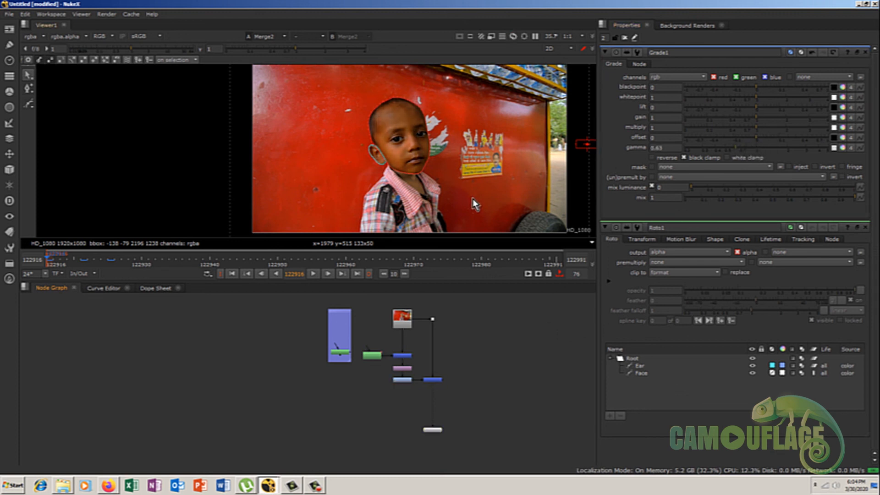
Try raising Grade1's gain to 1.1, undo it, and try adjusting the lift instead.
{"action": "mouse_move", "coordinate": [757, 117]}
{"action": "left_mouse_down"}
{"action": "mouse_move", "coordinate": [771, 117]}
{"action": "mouse_move", "coordinate": [751, 118]}
{"action": "mouse_move", "coordinate": [759, 118]}
{"action": "left_mouse_up"}
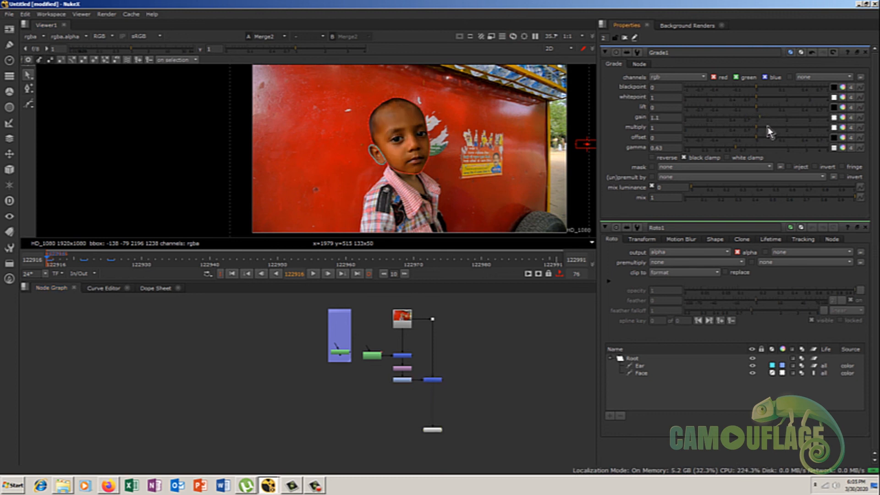
{"action": "key", "text": "ctrl+z"}
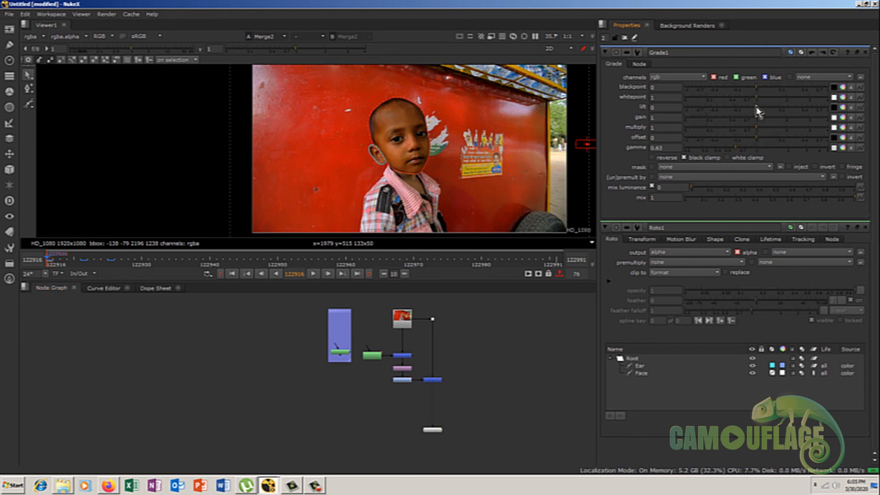
{"action": "mouse_move", "coordinate": [756, 107]}
{"action": "left_mouse_down"}
{"action": "mouse_move", "coordinate": [777, 108]}
{"action": "mouse_move", "coordinate": [766, 113]}
{"action": "left_mouse_up"}
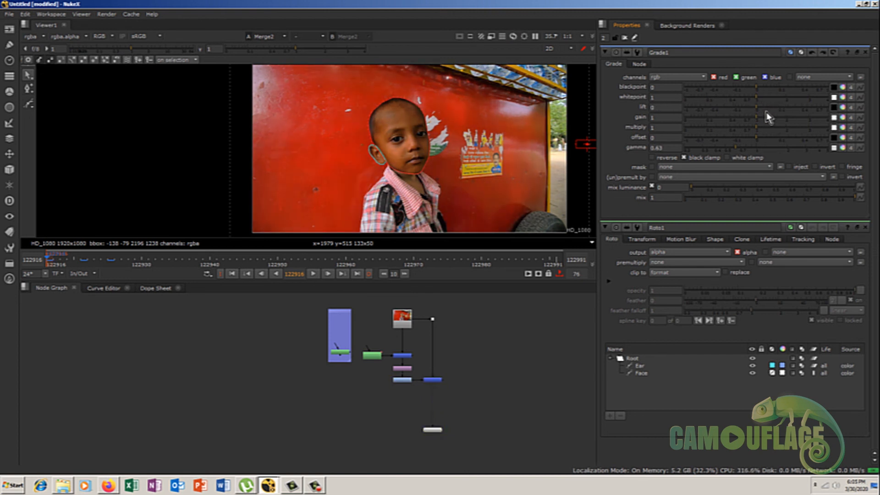
Select Merge2 and inspect the graded head's edges and ear up close in the composite.
{"action": "left_click", "coordinate": [437, 380]}
{"action": "scroll", "coordinate": [407, 129], "scroll_direction": "up", "scroll_amount": 2}
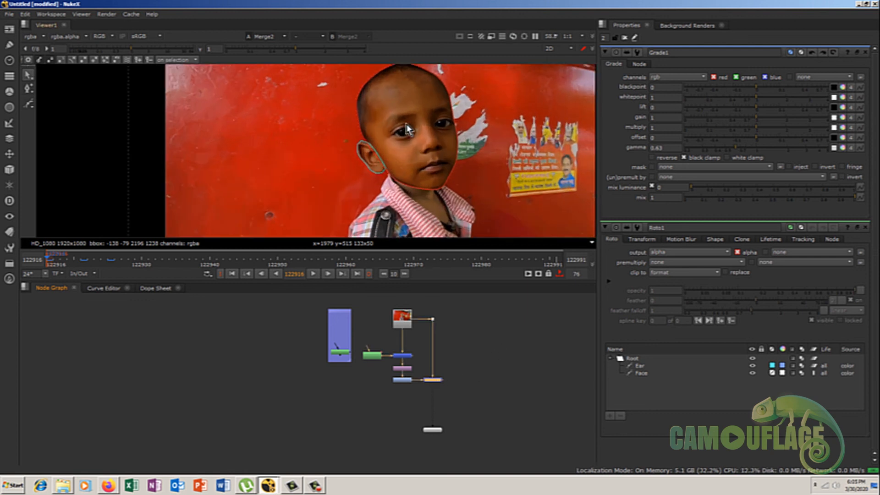
{"action": "scroll", "coordinate": [407, 130], "scroll_direction": "up", "scroll_amount": 2}
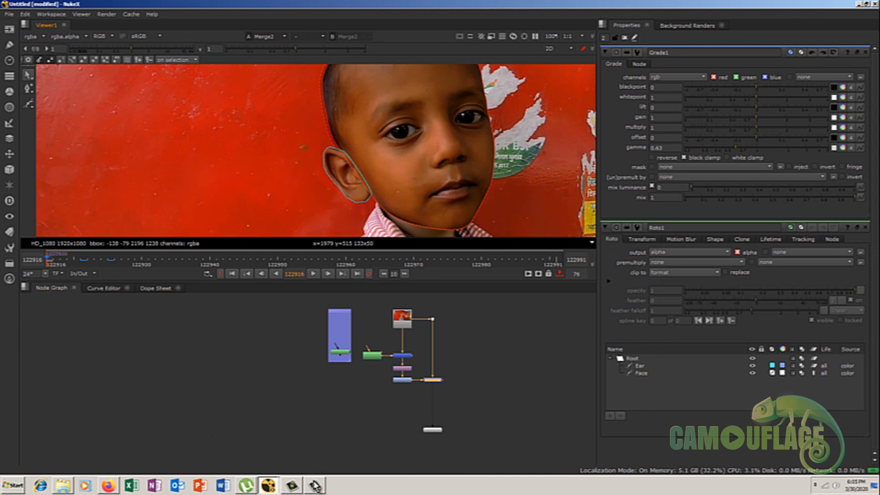
{"action": "mouse_move", "coordinate": [316, 484]}
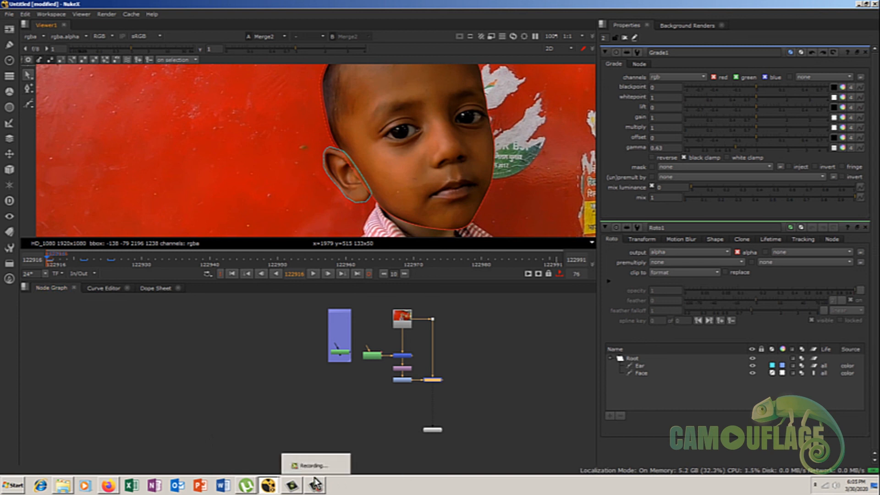
{"action": "left_click", "coordinate": [316, 482]}
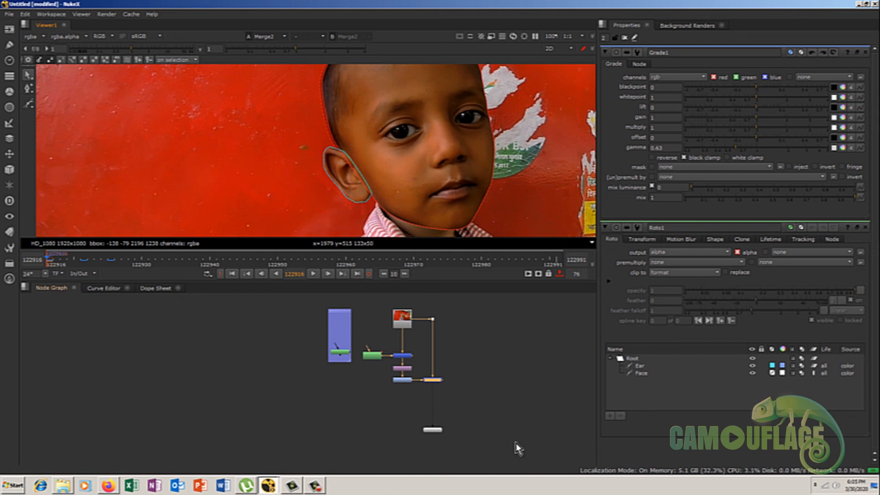
Move the footage's Read node and its connected dot down closer to Merge1, and deselect them.
{"action": "left_click", "coordinate": [402, 317]}
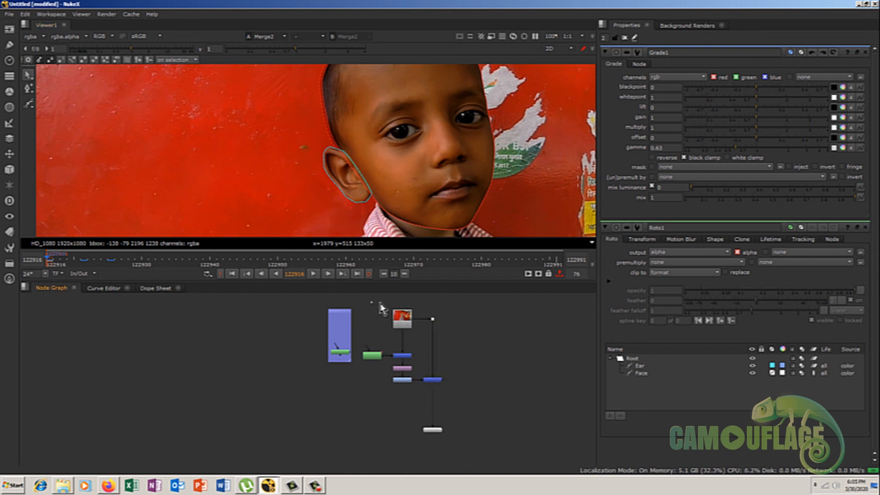
{"action": "left_click_drag", "start_coordinate": [401, 325], "coordinate": [401, 339]}
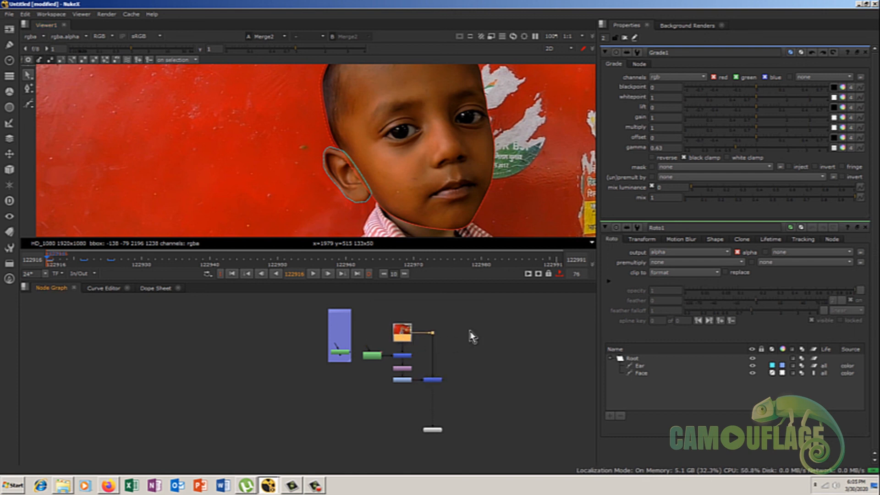
{"action": "left_click", "coordinate": [470, 330]}
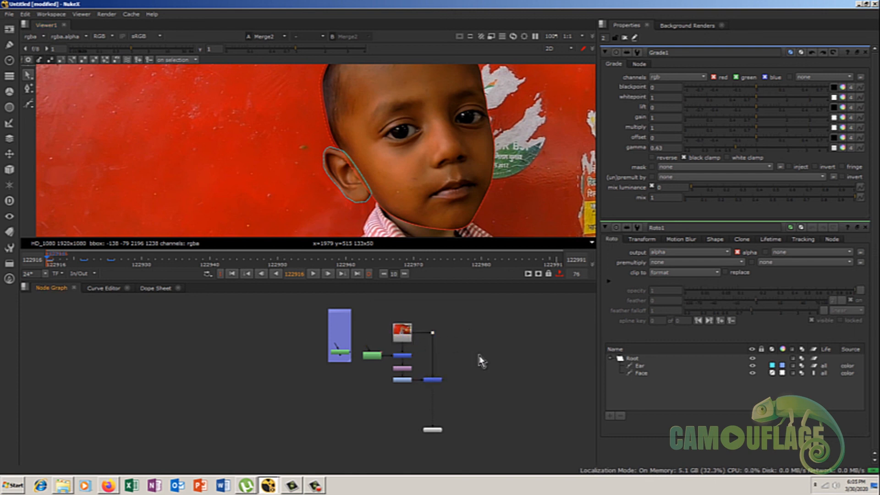
{"action": "left_click", "coordinate": [316, 487]}
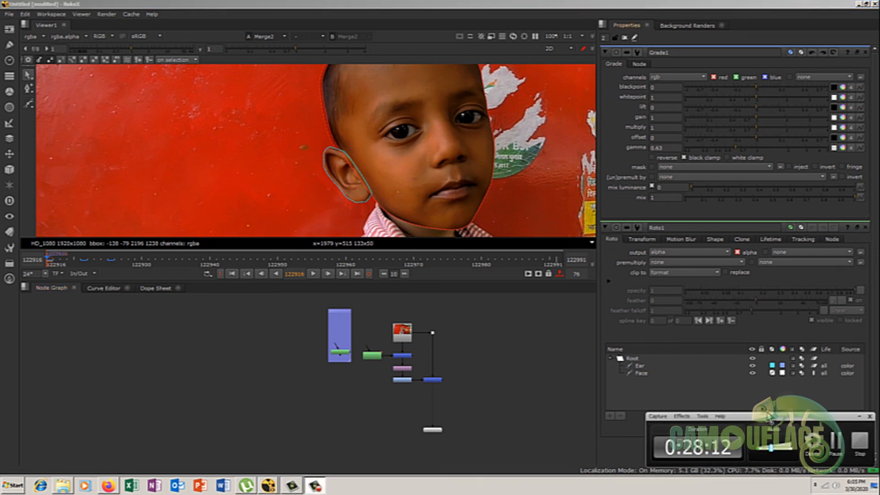
{"action": "left_click", "coordinate": [859, 440]}
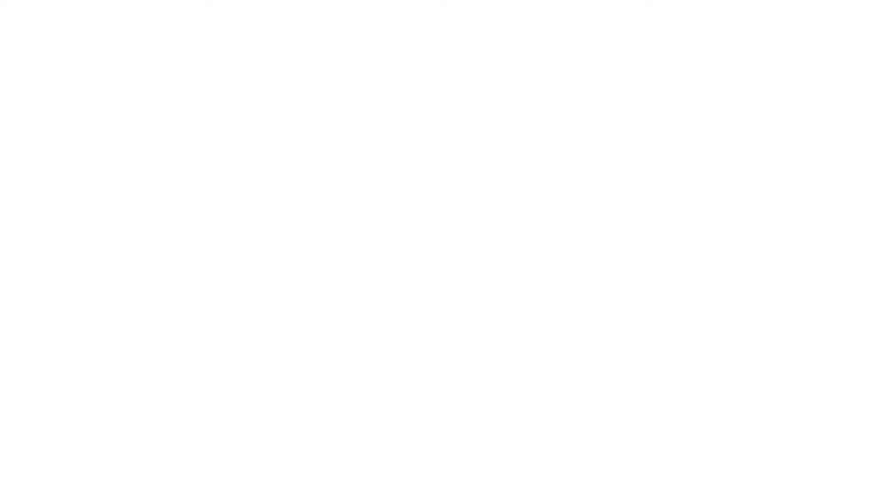